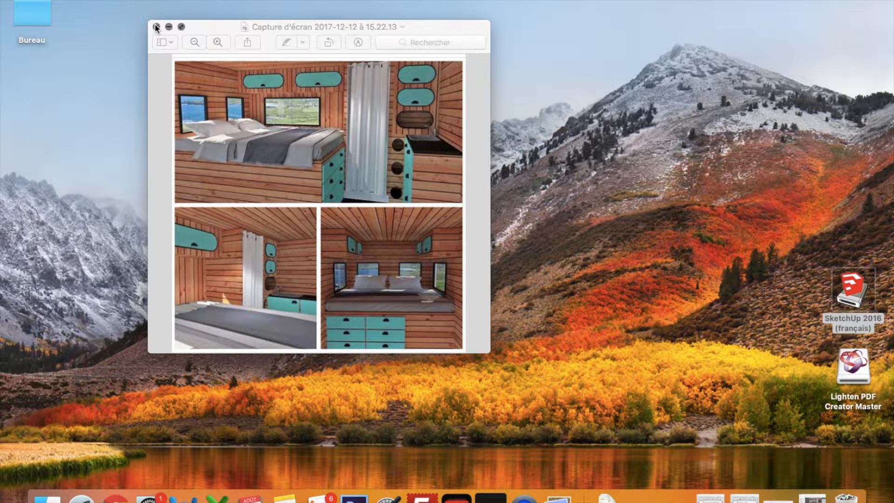
- Close the image preview, switch to Google Chrome and search for "télécharger sketchup"
left_click(156, 26)
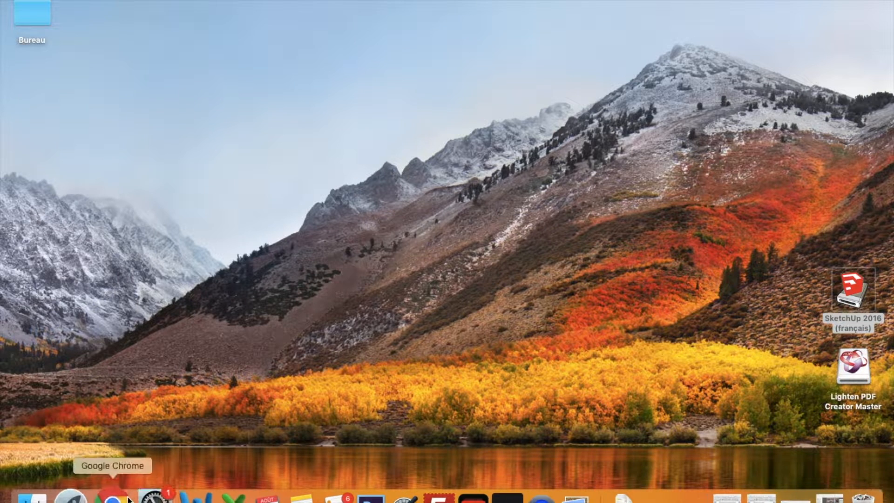
left_click(128, 498)
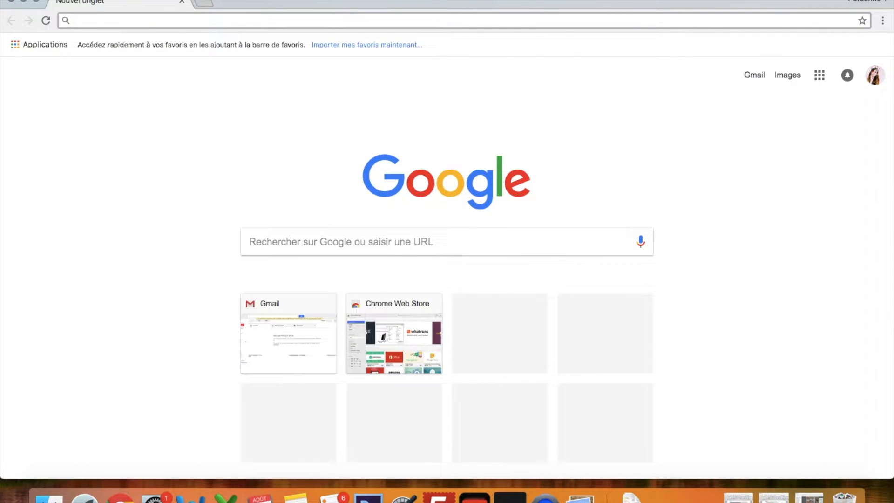
type("télécharger sketchup")
key("Return")
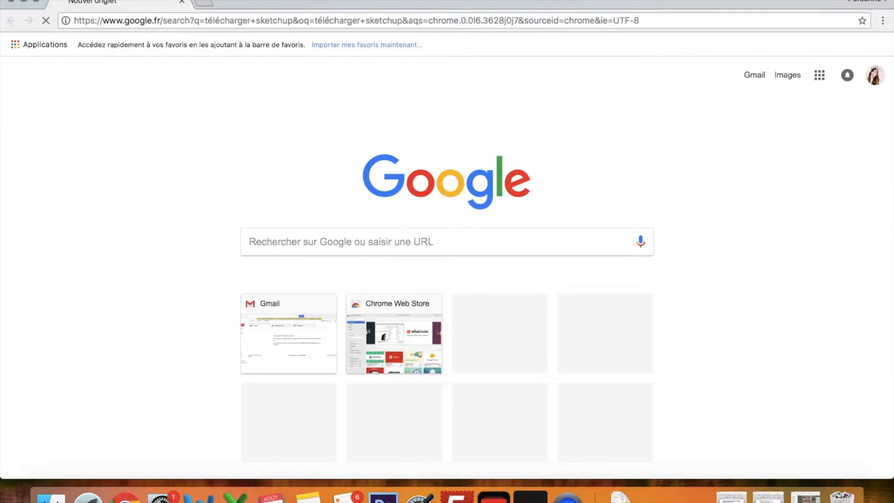
- Refine the search to "télécharger sketchup pour mac 2016 pro", then close the browser window
left_click(226, 63)
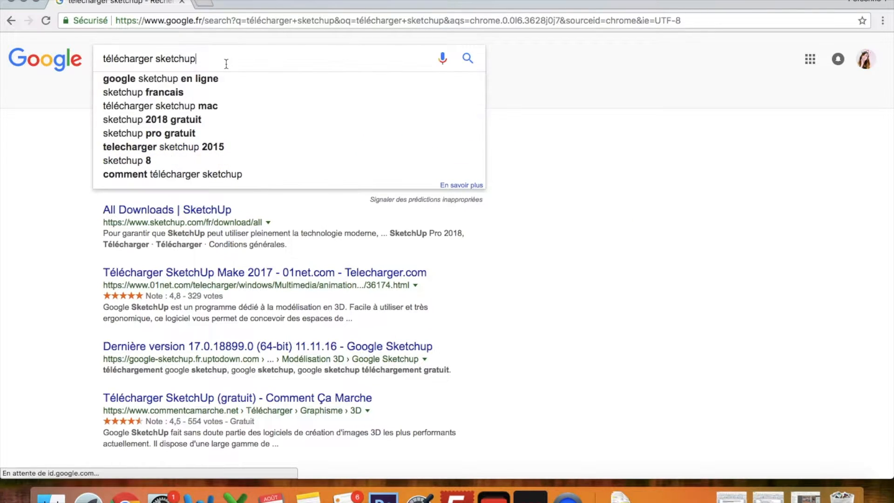
type("pour mac")
key("Return")
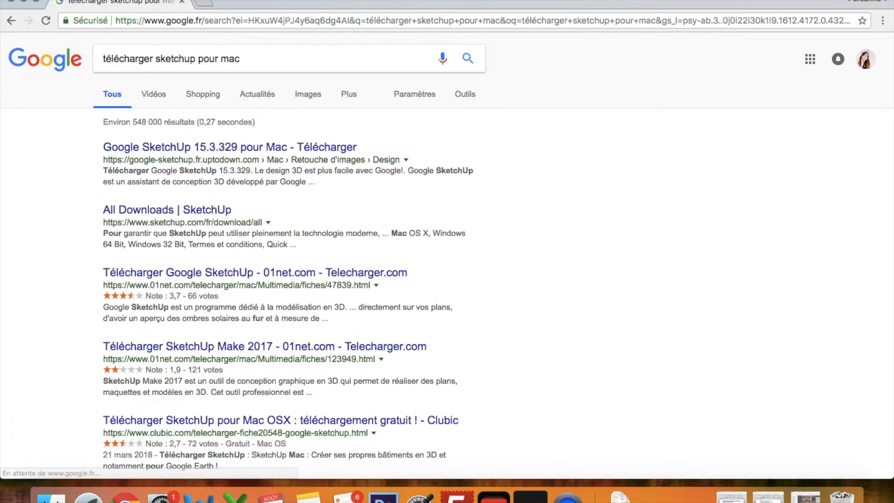
left_click(252, 59)
type("2016 pro")
key("Return")
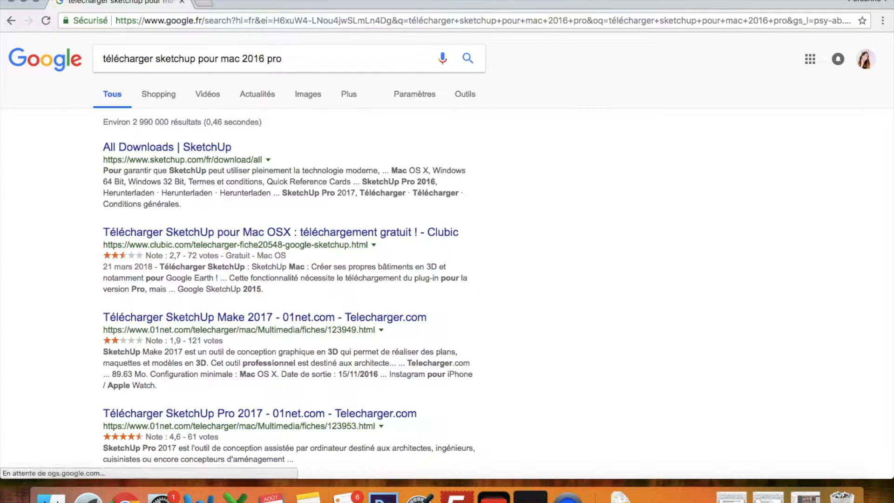
left_click(11, 4)
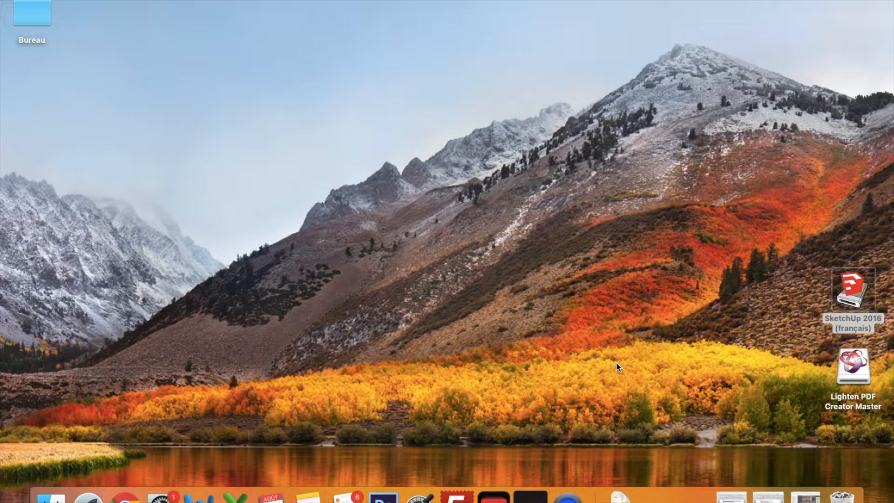
- Open the SketchUp 2016 (français) disk image on the desktop and the SketchUp 2016 folder inside it
left_click(838, 323)
double_click(846, 295)
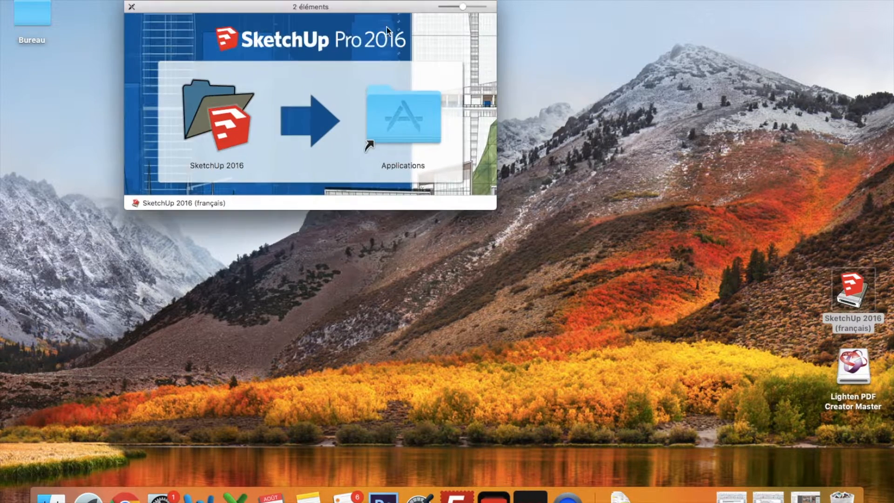
double_click(238, 100)
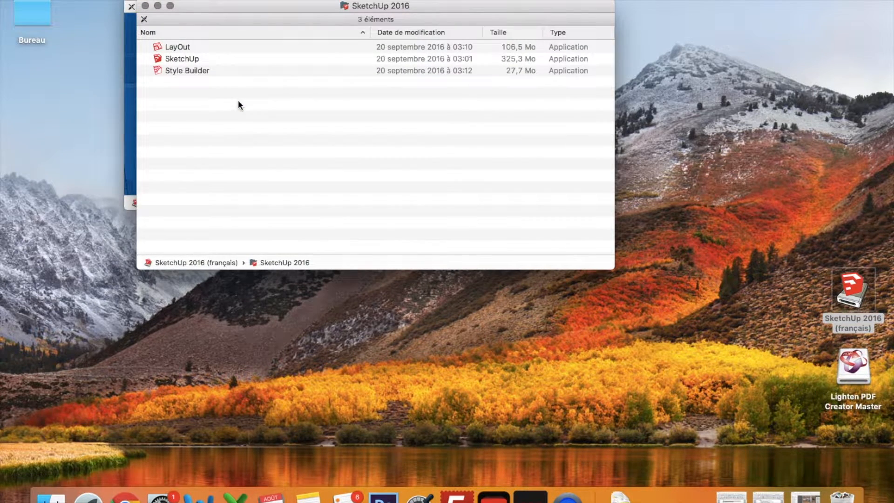
- Launch LayOut from the SketchUp 2016 folder, allowing it to open and acknowledging the trial notice
left_click(186, 47)
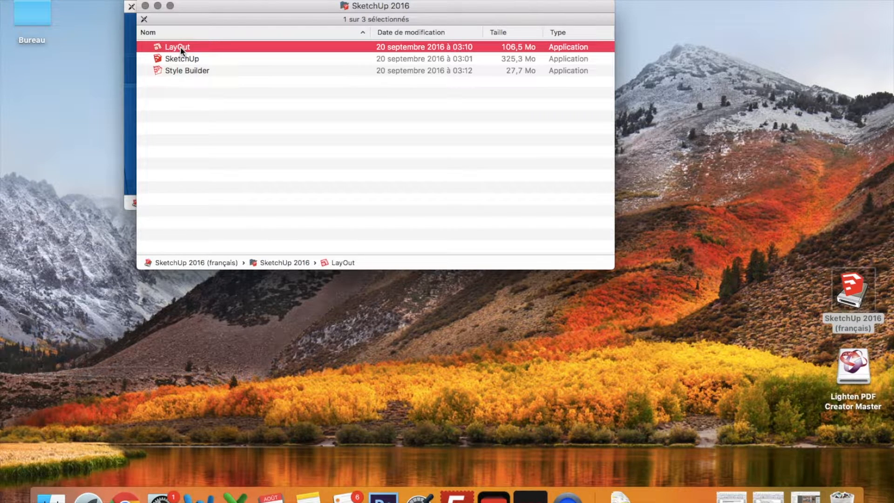
key("Down")
key("Down")
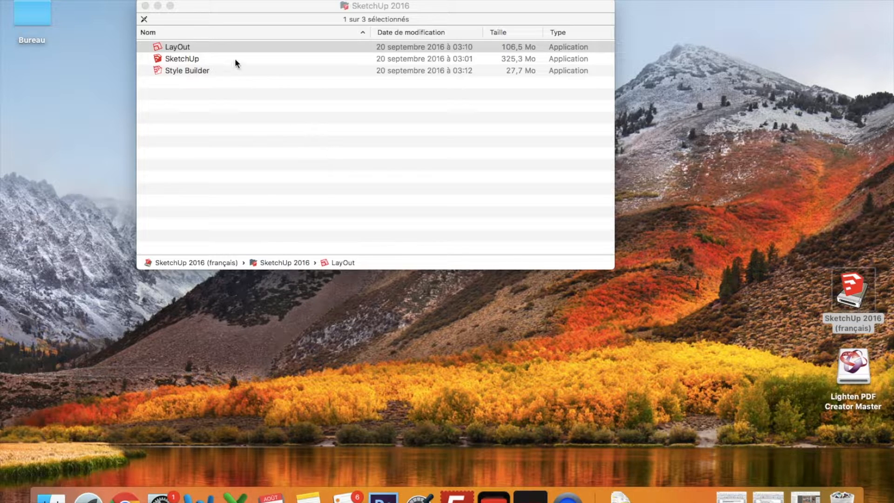
double_click(214, 49)
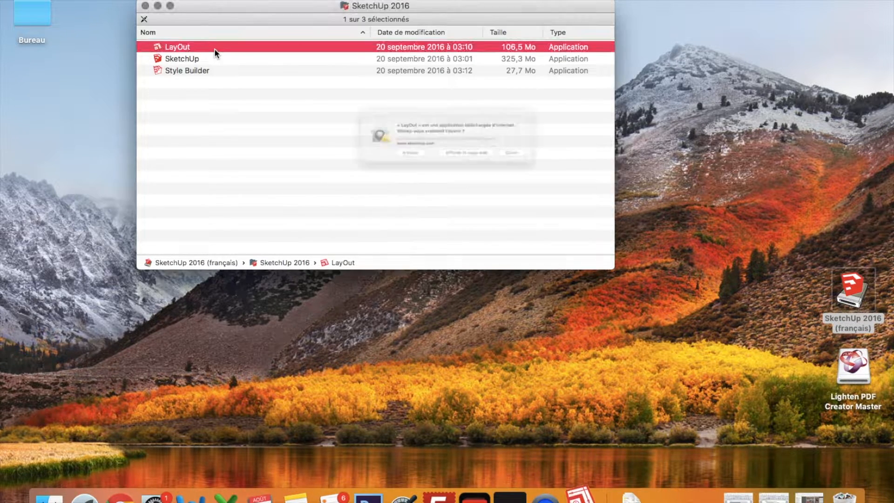
left_click(559, 166)
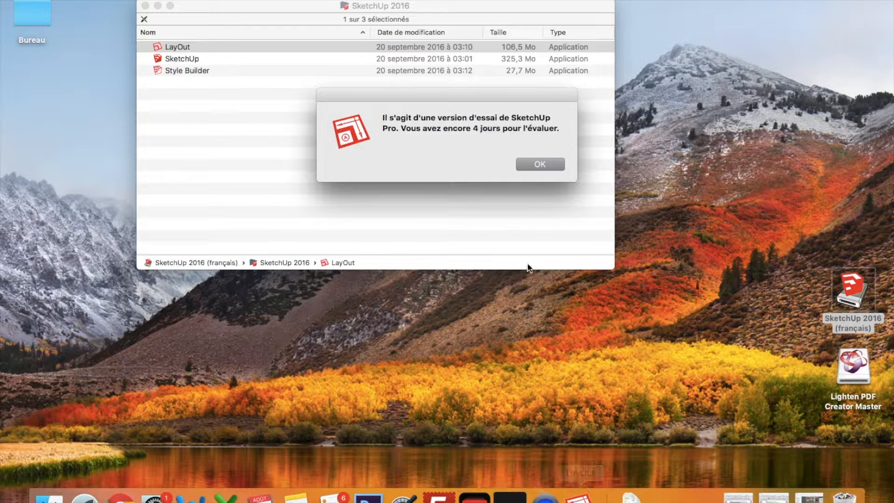
left_click(528, 162)
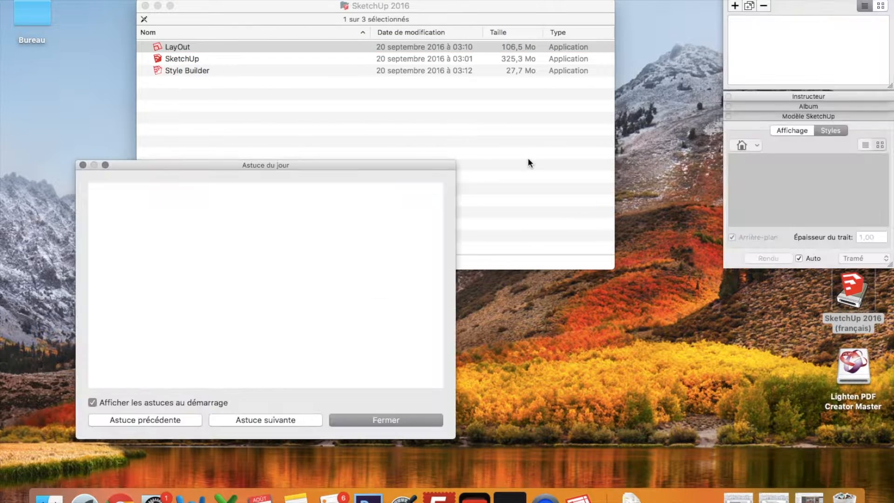
- Dismiss the tip of the day and create a new LayOut document from the gridded A3 Paysage template
left_click(414, 416)
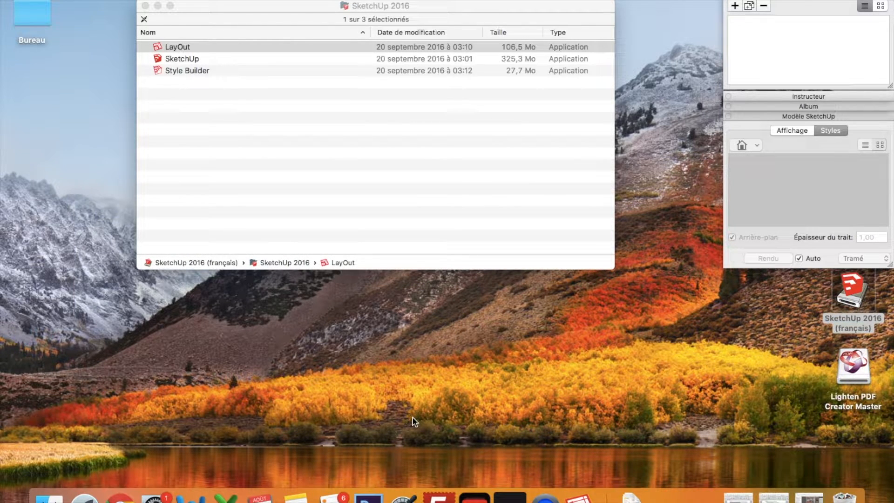
left_click(577, 496)
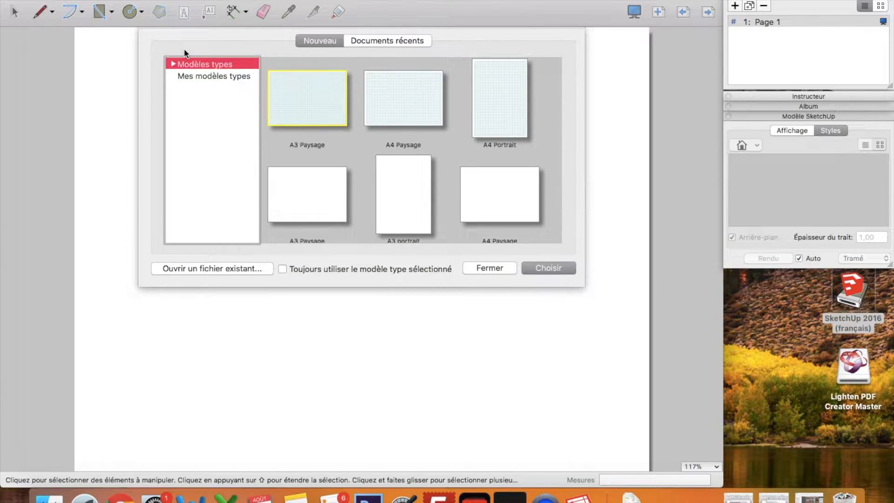
double_click(293, 82)
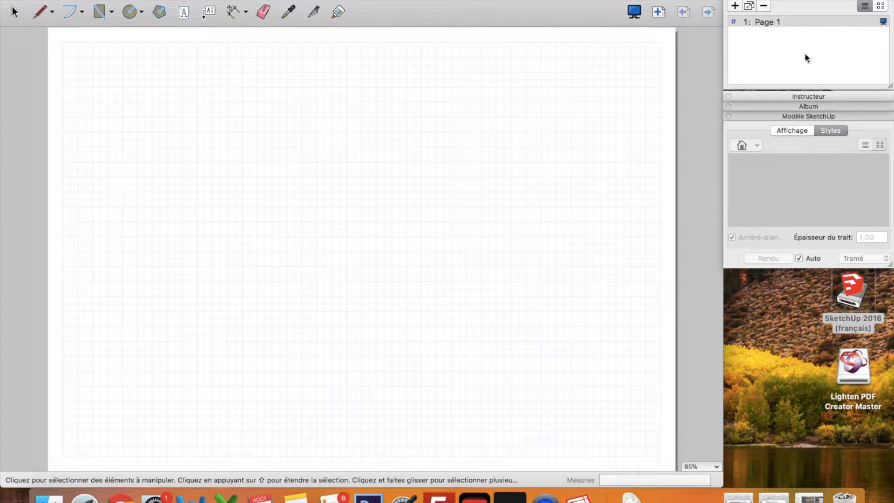
- Show the dimension style settings and try a linear dimension across the full width of the grid
left_click(373, 0)
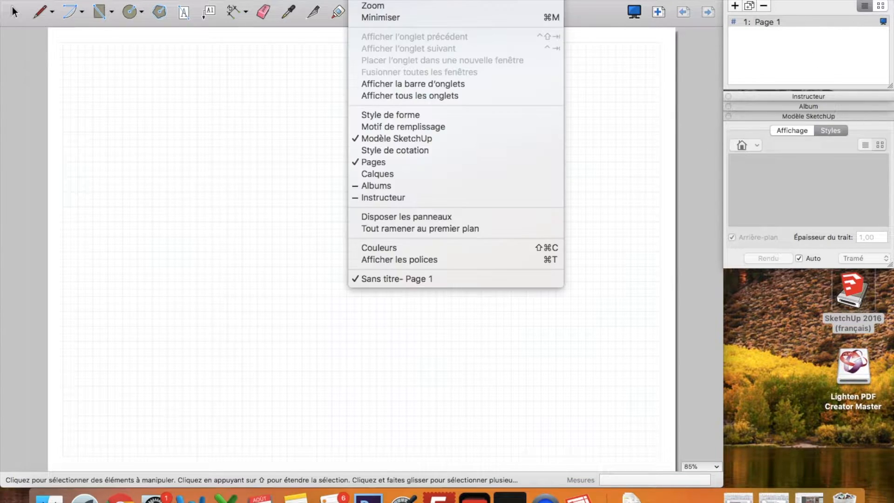
left_click(392, 150)
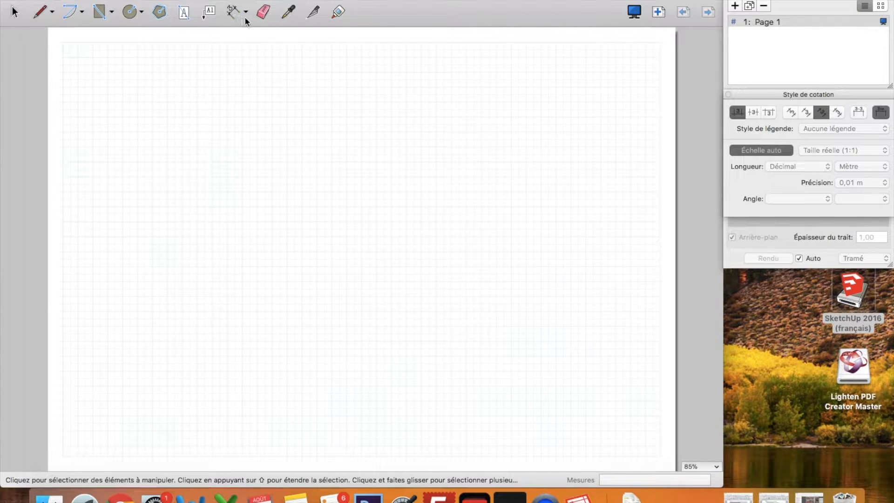
left_click(229, 15)
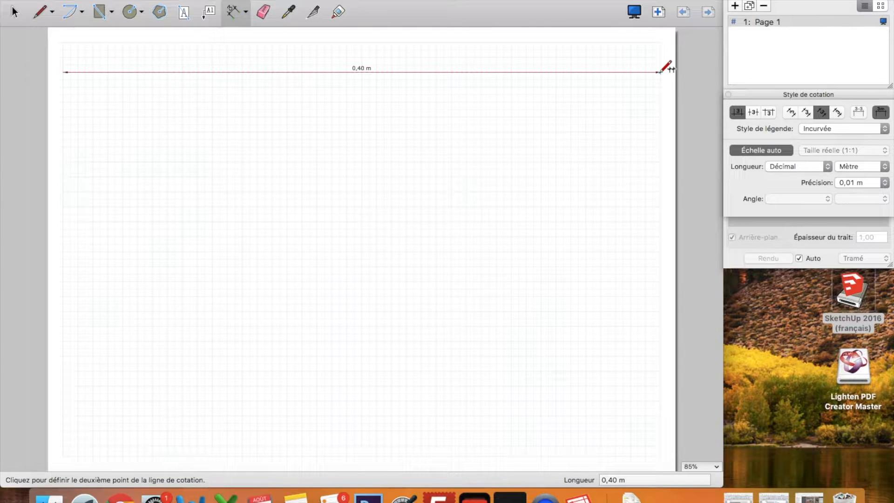
key("Escape")
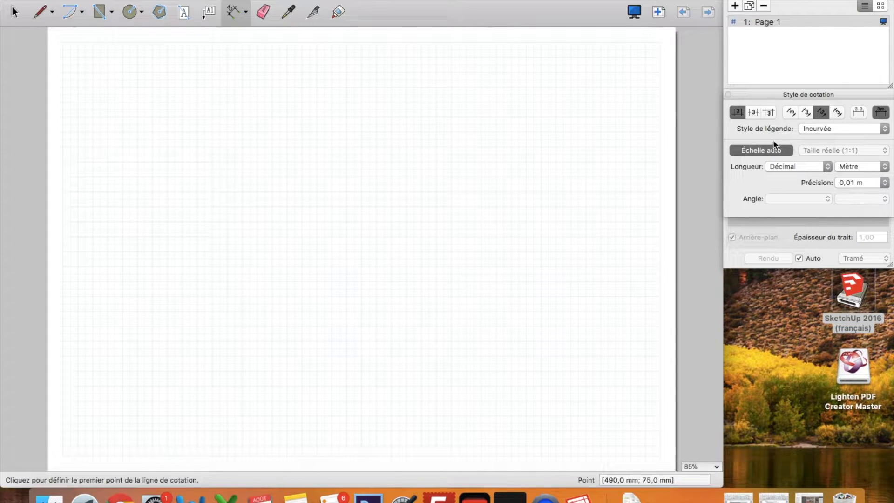
- Replace the automatic dimension scale with 1mm:10mm (1:10) and try a dimension across the grid's width
left_click(762, 151)
left_click(806, 151)
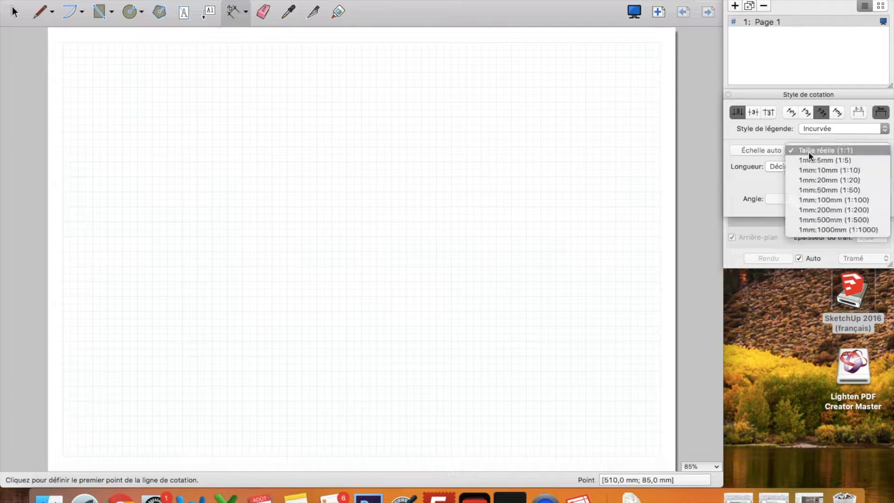
left_click(804, 170)
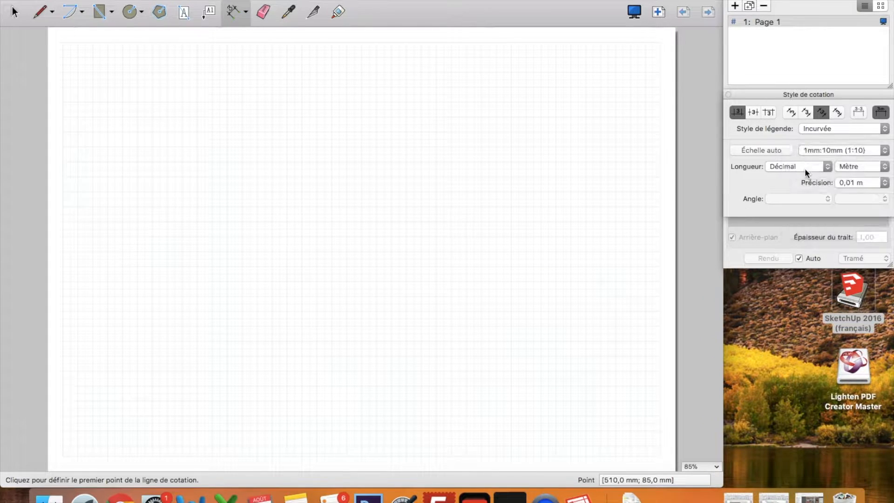
left_click(64, 55)
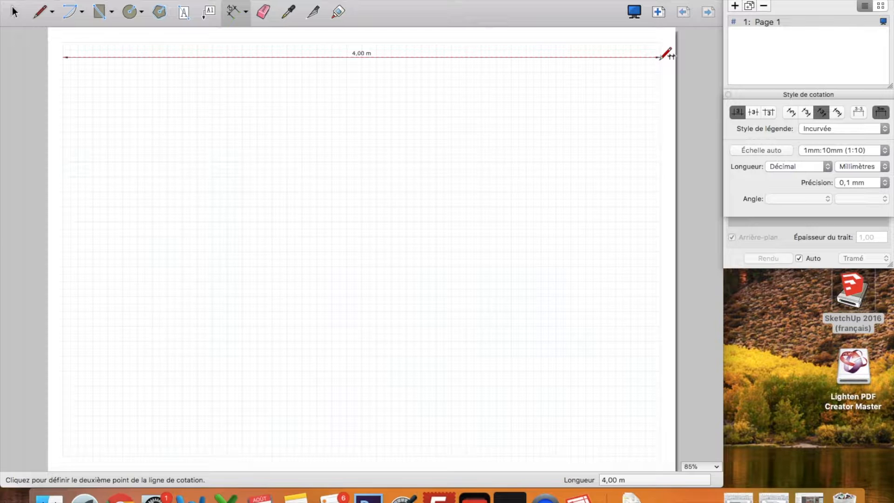
key("Escape")
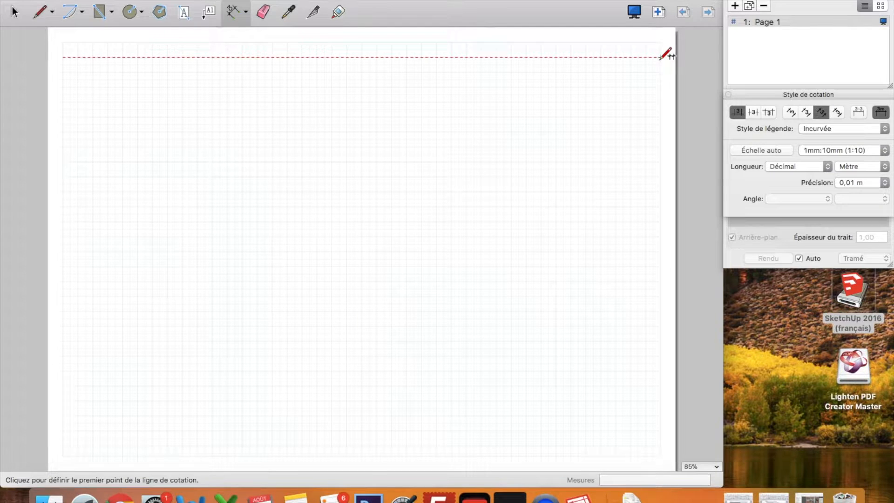
- Place a horizontal linear dimension of 3,00 m along the upper edge of the grid, starting at its left border
left_click(64, 50)
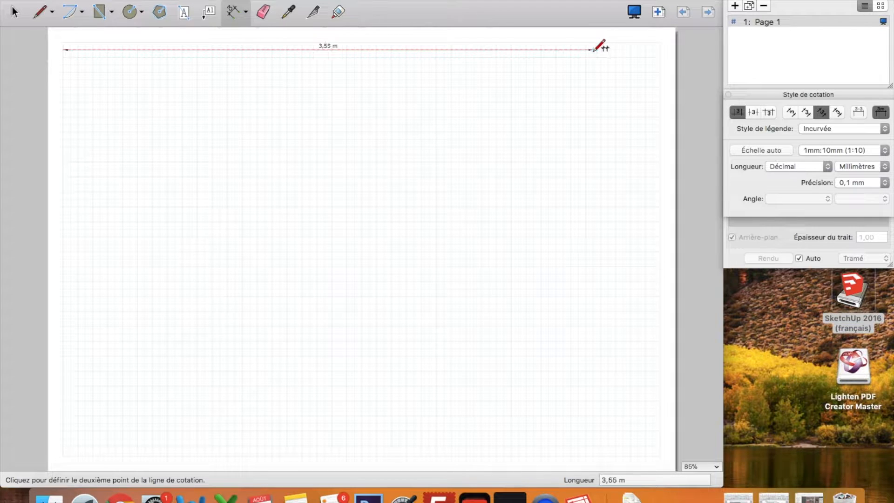
left_click(512, 49)
left_click(513, 50)
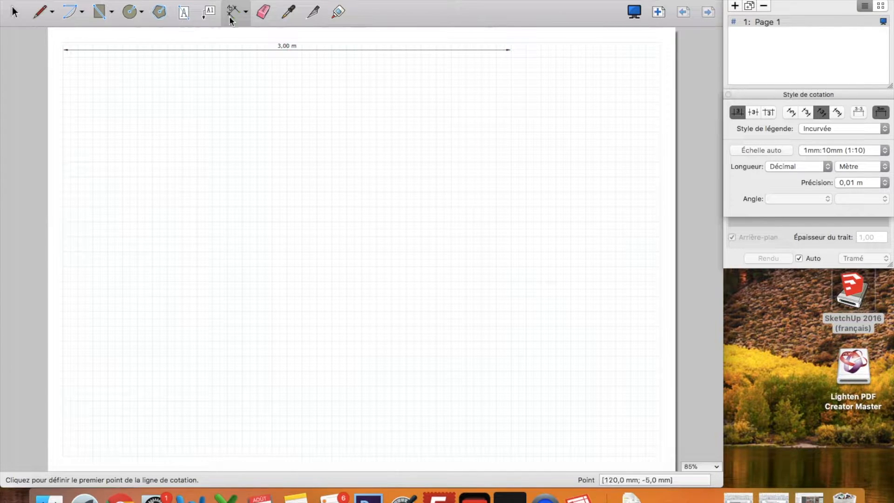
- Place a vertical linear dimension of 1,80 m running down from just beside the right end of the horizontal one
left_click(518, 51)
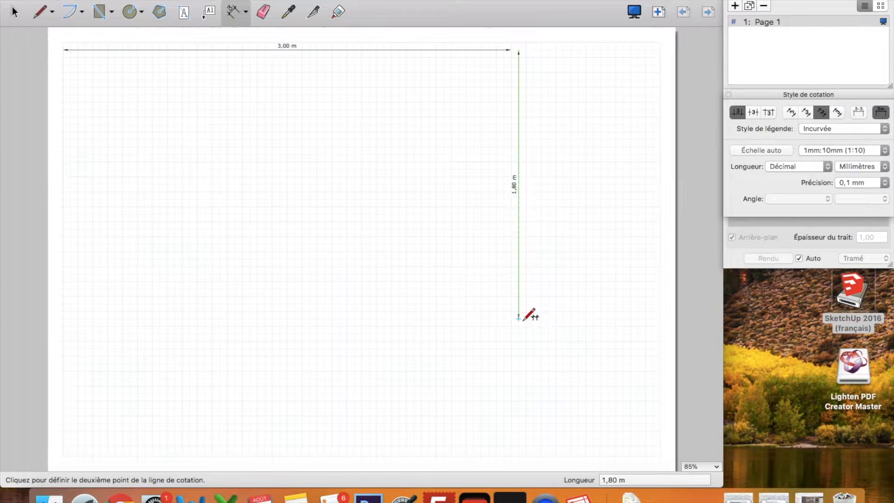
left_click(521, 318)
left_click(519, 317)
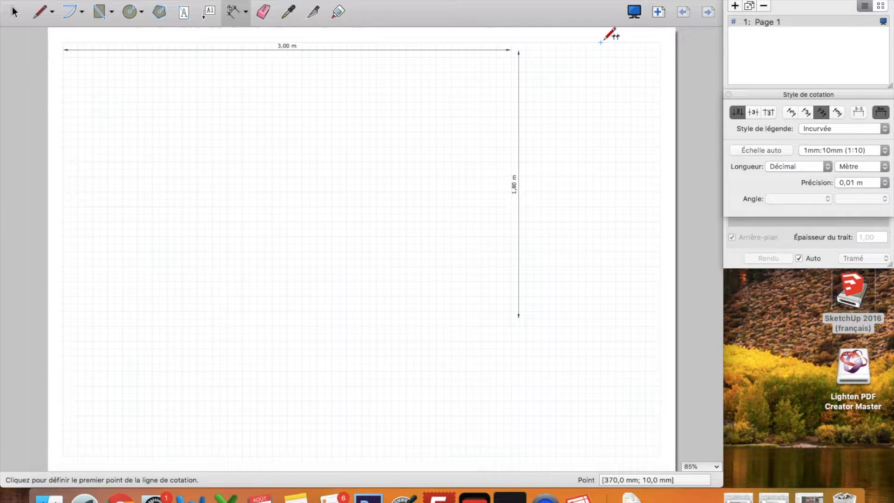
- Draw a rectangle just inside the two dimensions, spanning the 3,00 m width and reaching the lower end of the 1,80 m dimension
left_click(99, 11)
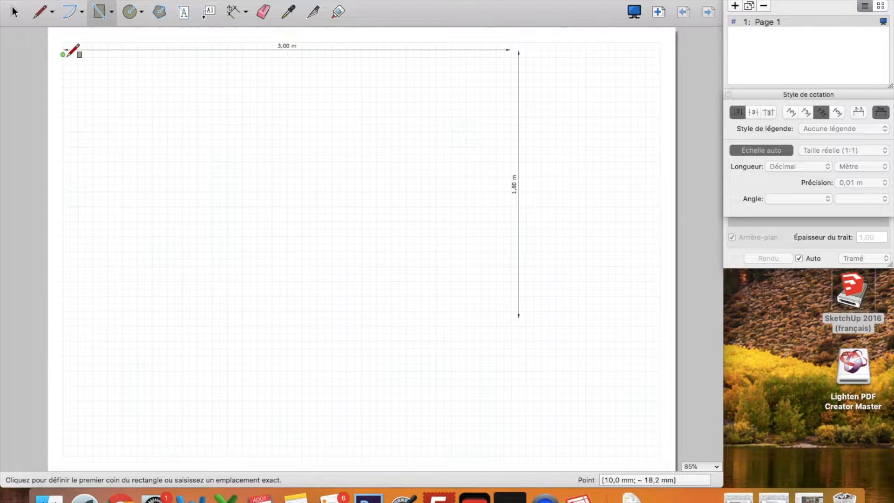
left_click(63, 55)
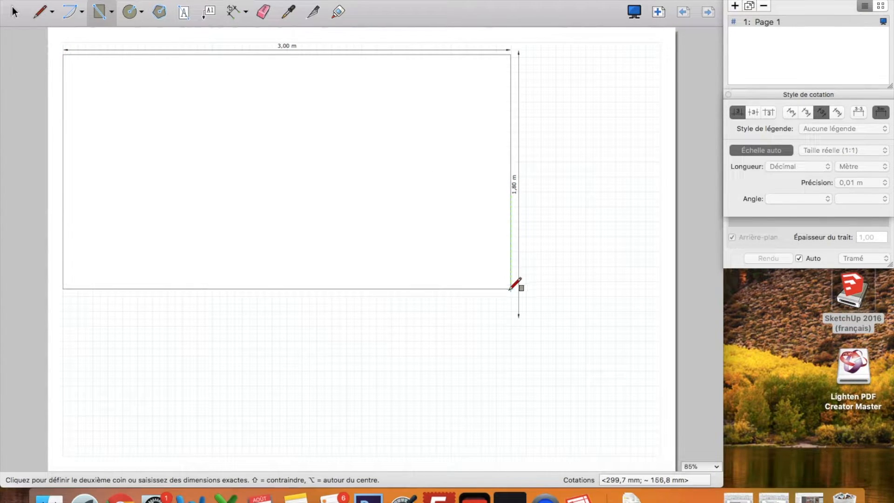
left_click(511, 318)
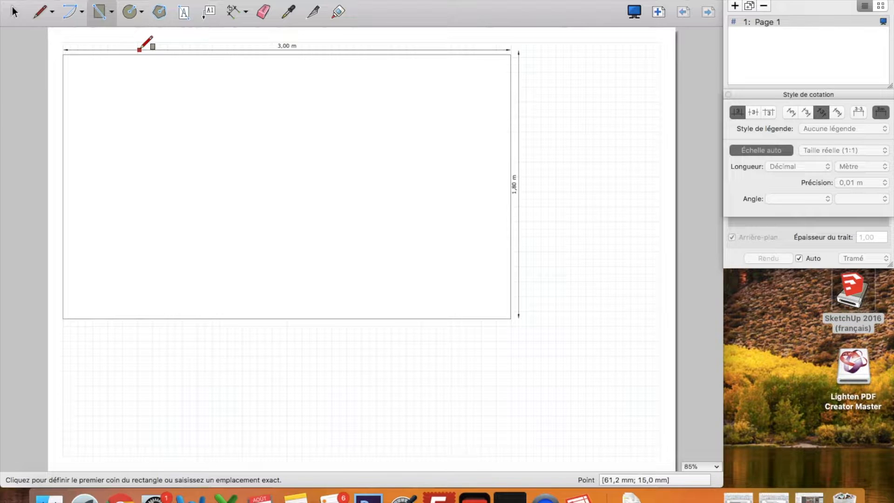
- Dimension 0,40 m along the upper edge from the plan's left corner and draw a full-height rectangle of that width below it
left_click(236, 14)
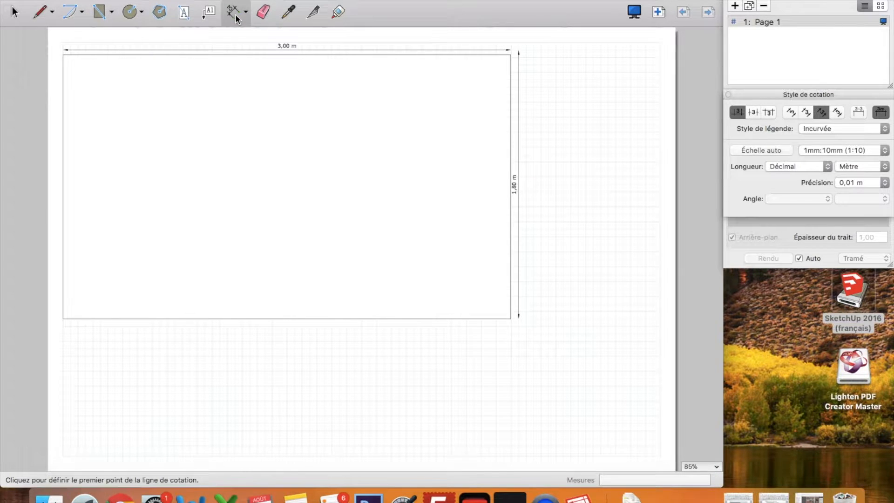
left_click(63, 42)
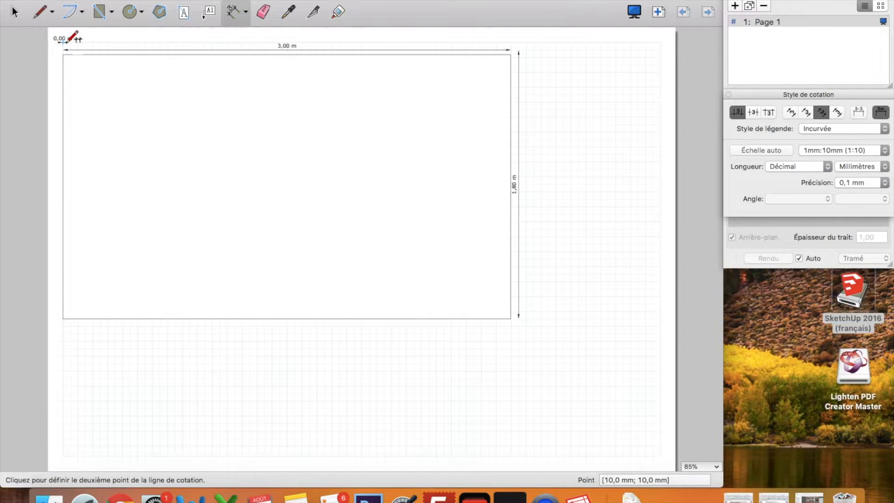
left_click(123, 45)
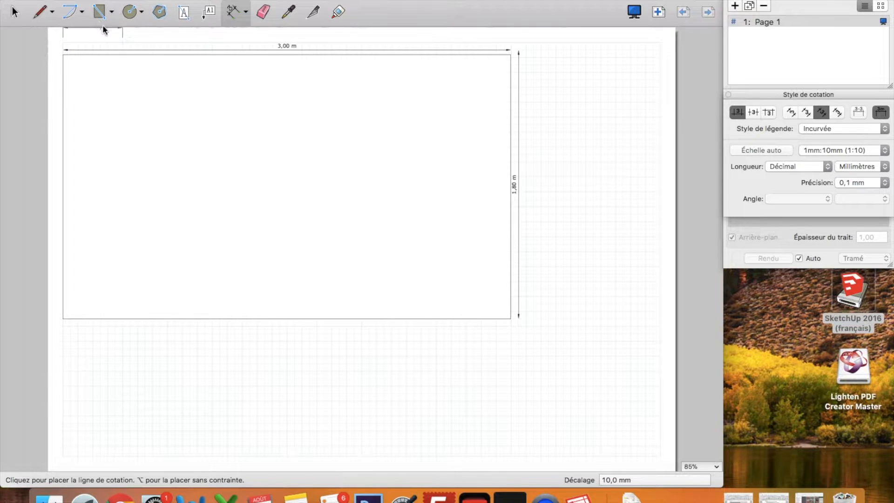
left_click(123, 42)
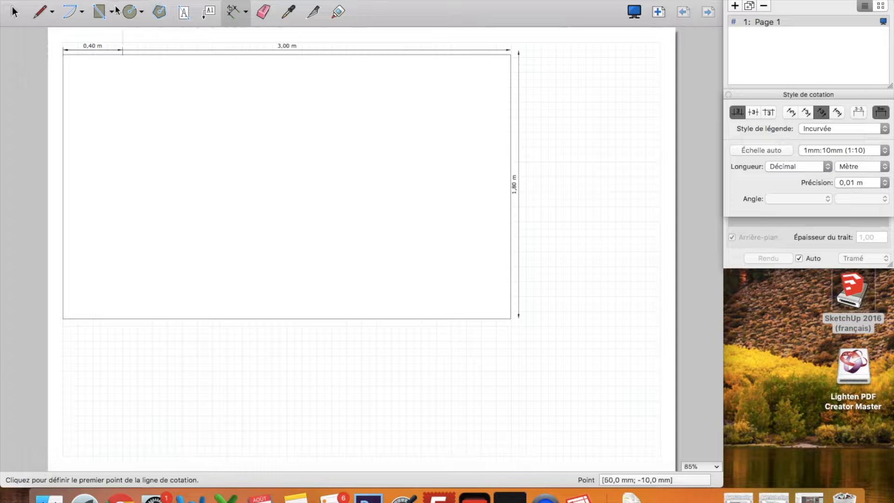
left_click(101, 12)
left_click(63, 55)
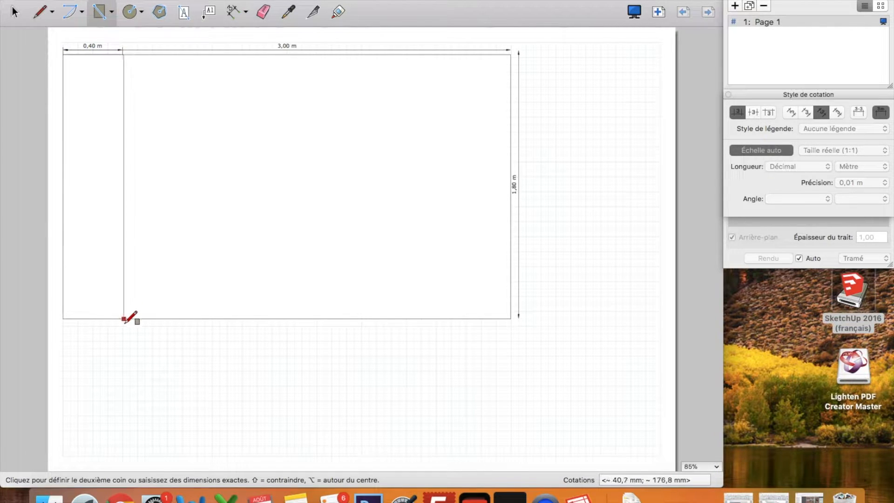
left_click(122, 319)
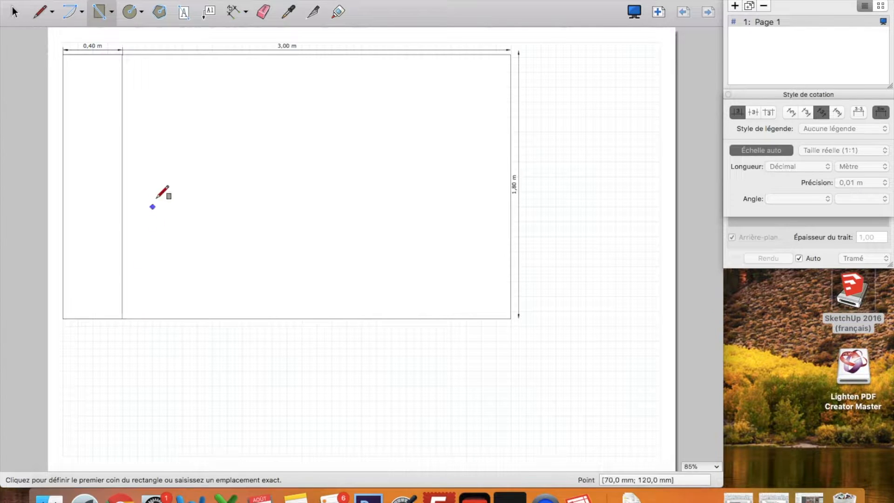
- Dimension 1,90 m along the upper edge from the plan's right corner and draw a full-height rectangle of that width below it
left_click(233, 12)
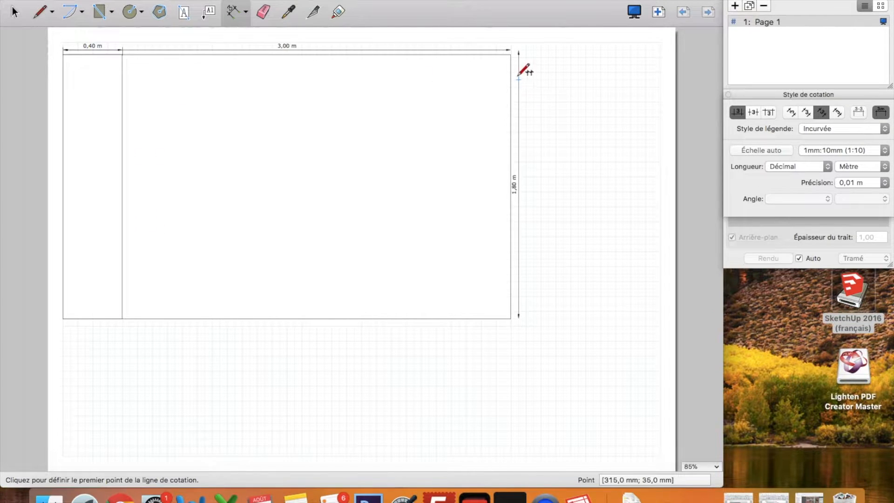
left_click(511, 49)
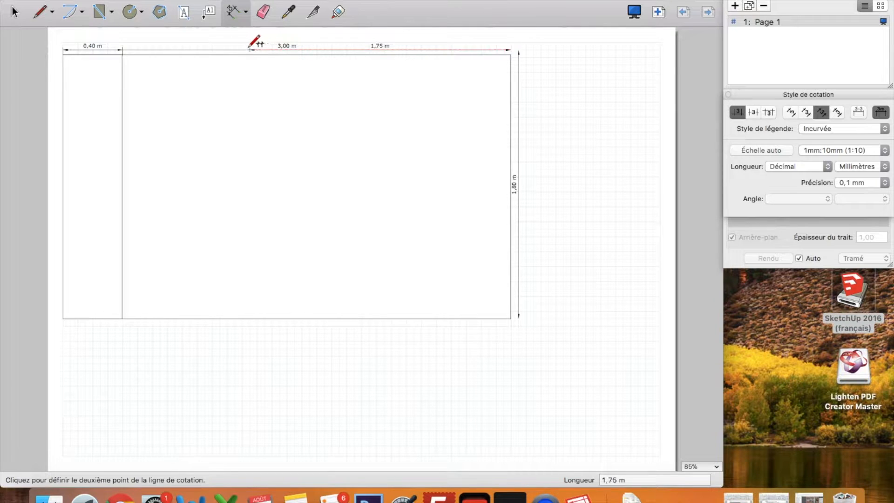
left_click(228, 49)
left_click(228, 49)
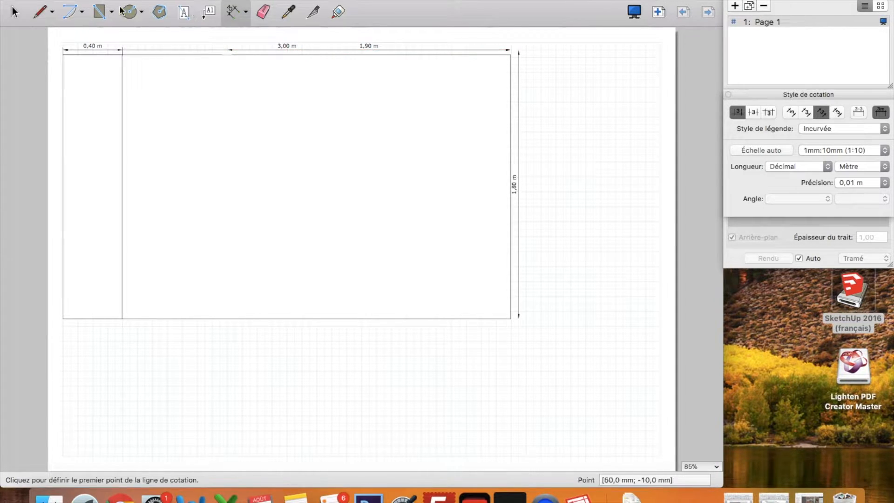
key("r")
left_click(230, 55)
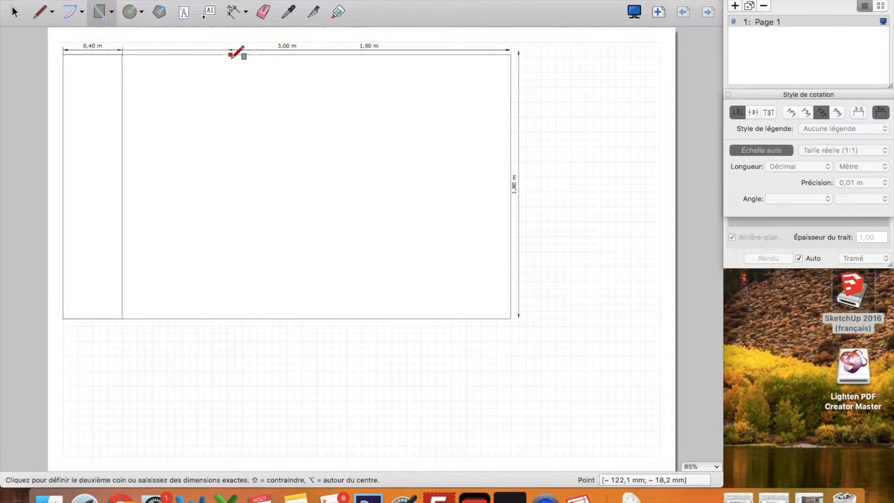
left_click(510, 318)
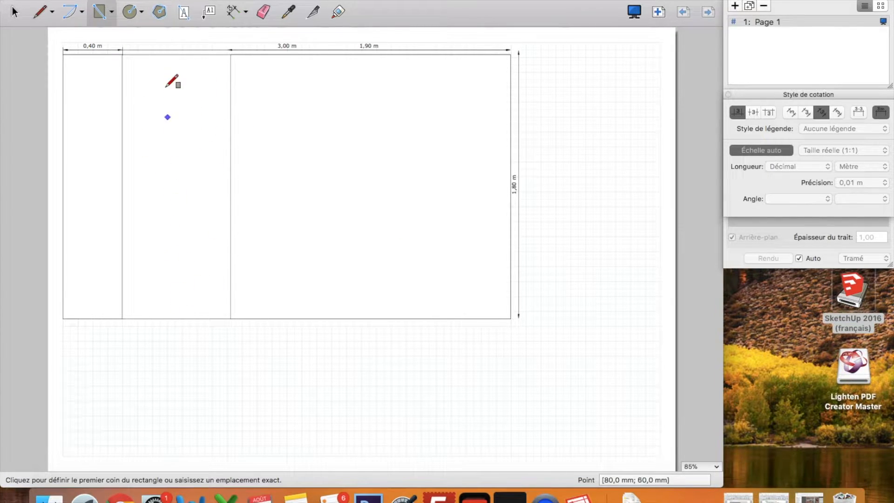
- Dimension 0,60 m up the 0,40 m strip's right edge from its foot and draw a rectangle that high across to the 1,90 m rectangle
left_click(228, 11)
left_click(122, 318)
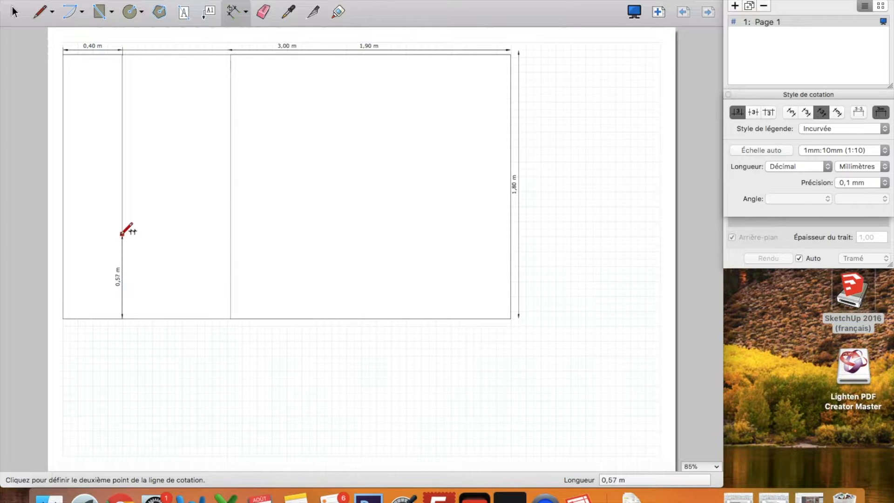
left_click(122, 229)
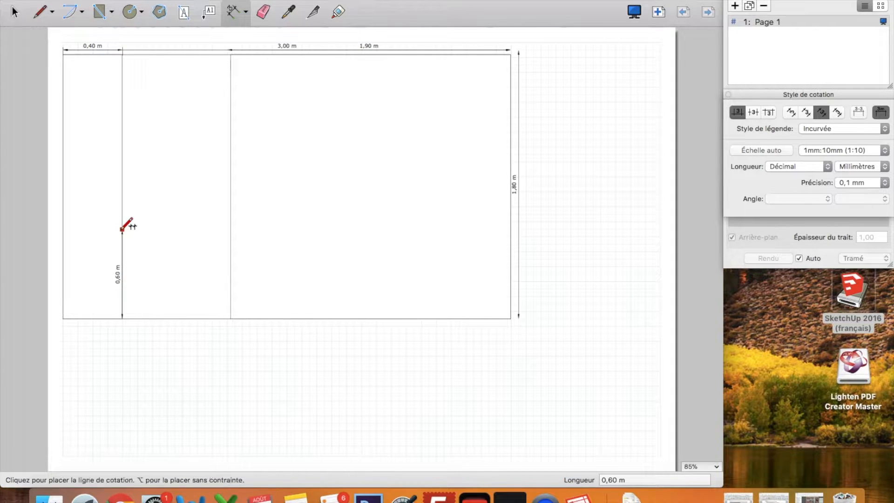
left_click(122, 229)
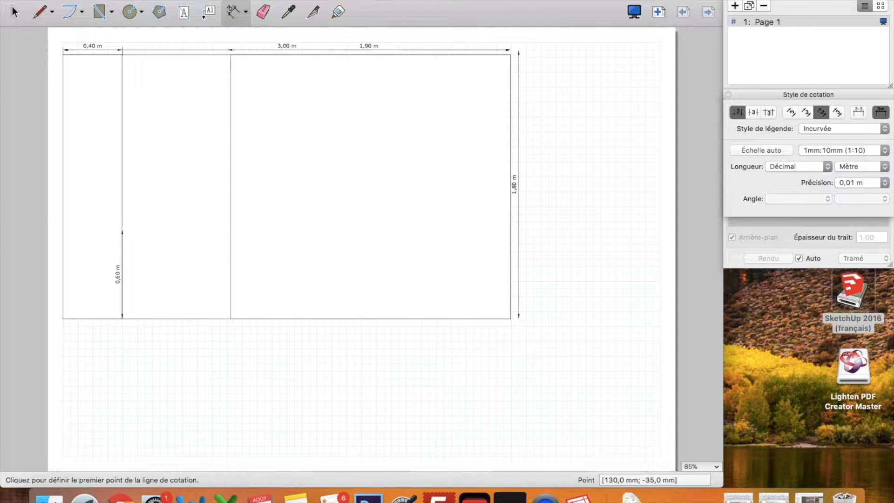
left_click(99, 11)
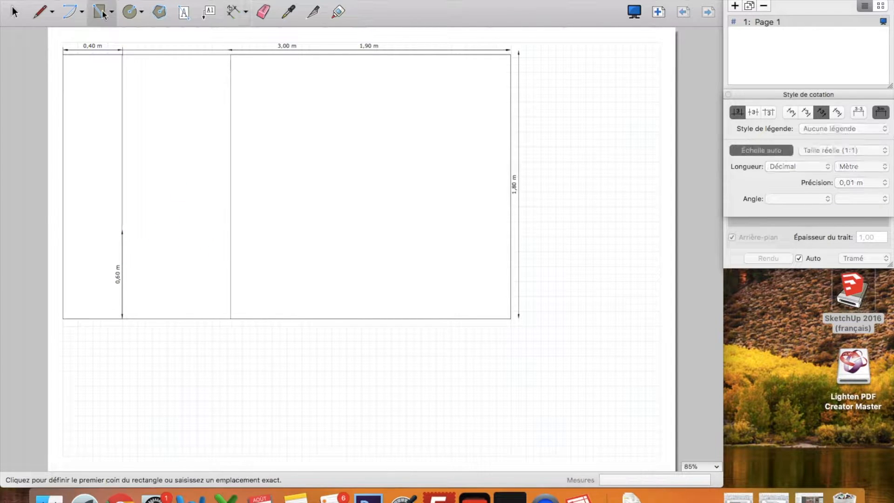
left_click(122, 229)
left_click(230, 319)
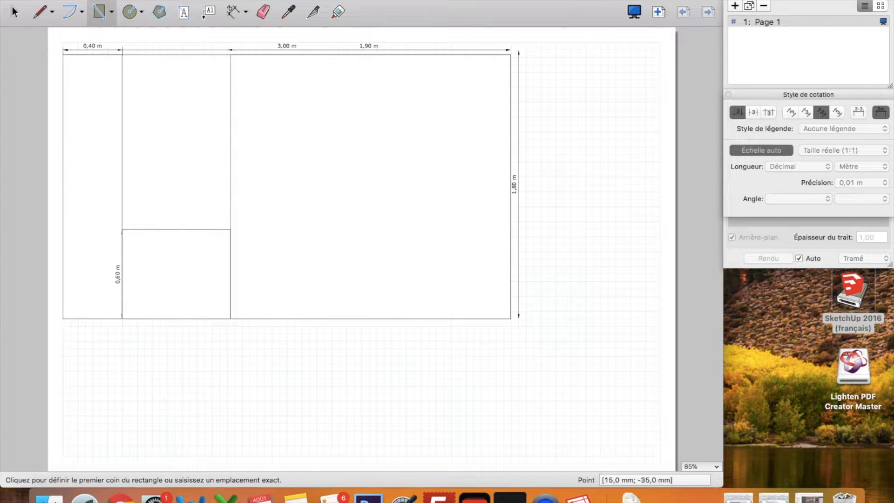
- Save the document under the name "Plan technique fourgon"
left_click(131, 60)
type("Plan technique fourgon")
left_click(463, 135)
- Dimension 0,30 m down the 1,90 m rectangle's left edge from its upper corner and draw a strip that deep across its full width
left_click(233, 11)
left_click(230, 55)
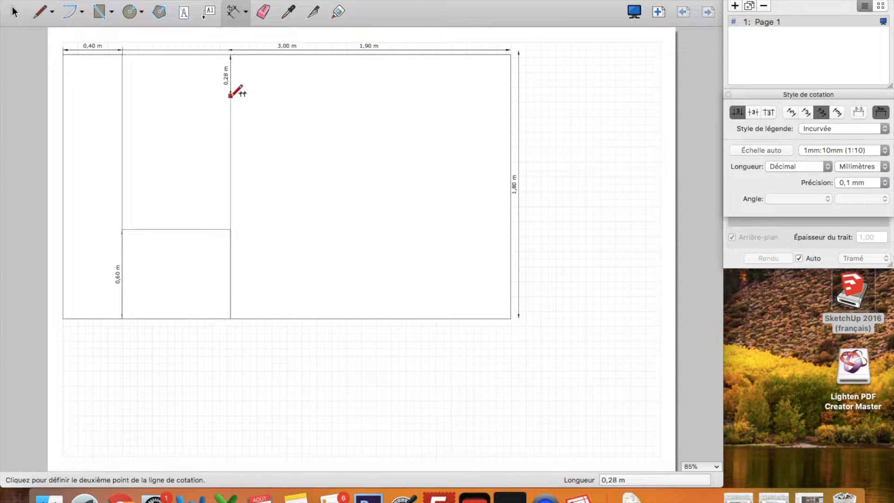
left_click(230, 98)
left_click(231, 97)
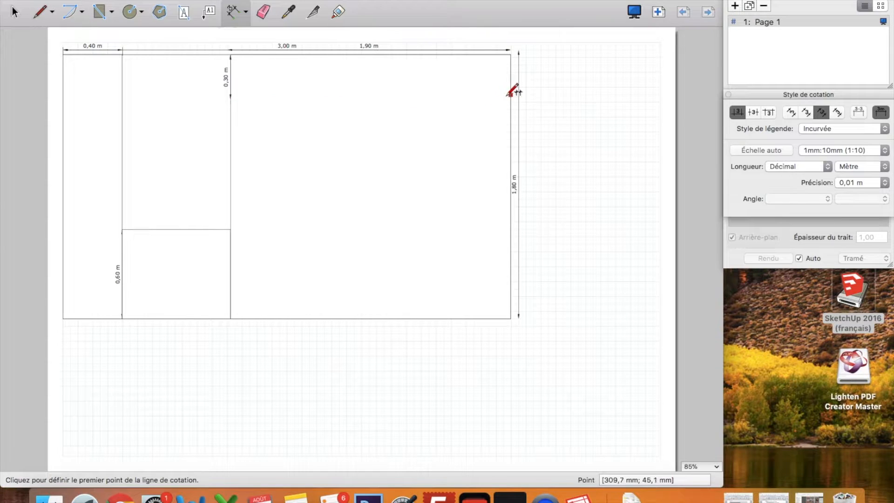
left_click(99, 12)
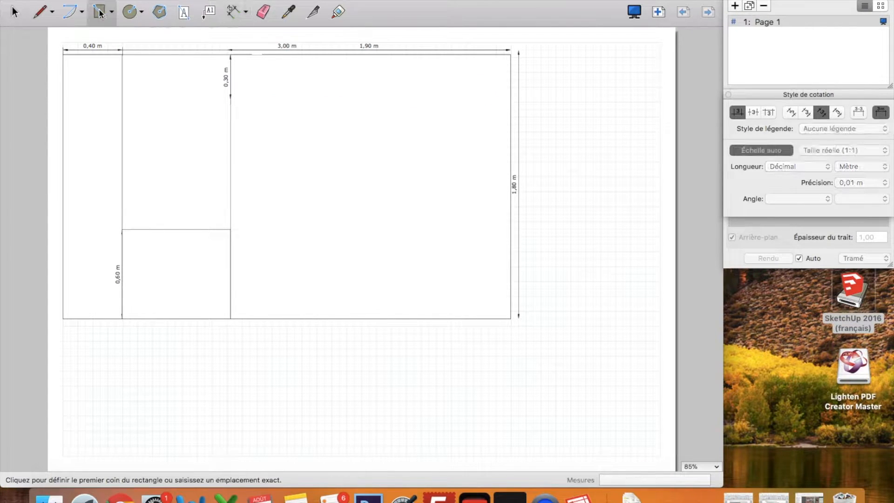
left_click(231, 54)
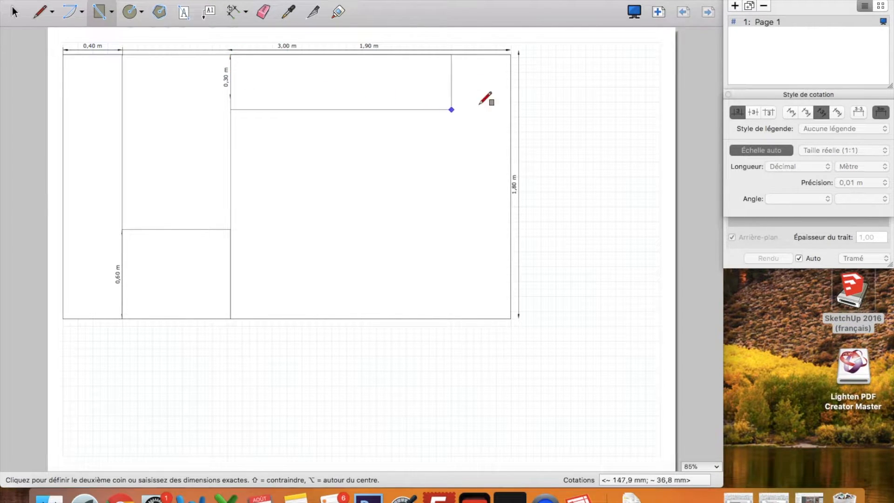
left_click(511, 98)
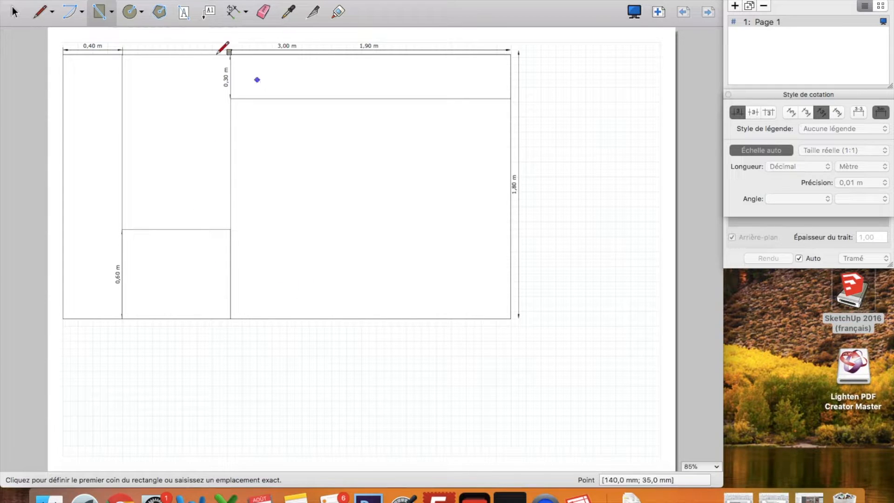
- Dimension 0,30 m up from the 1,90 m rectangle's lower left corner and draw a strip that high along its lower edge
key("d")
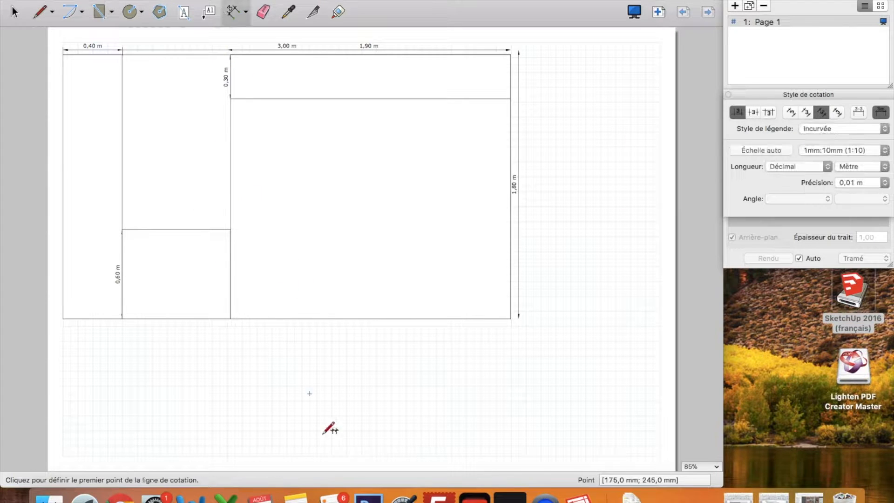
left_click(230, 318)
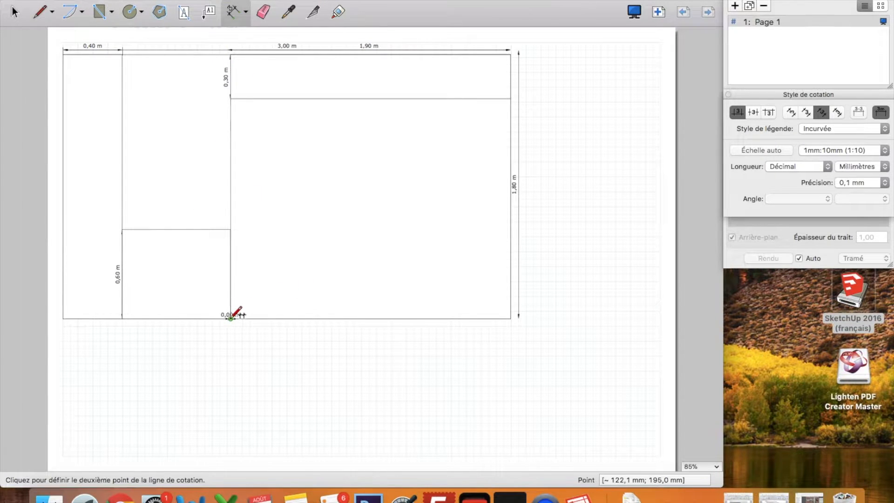
left_click(231, 274)
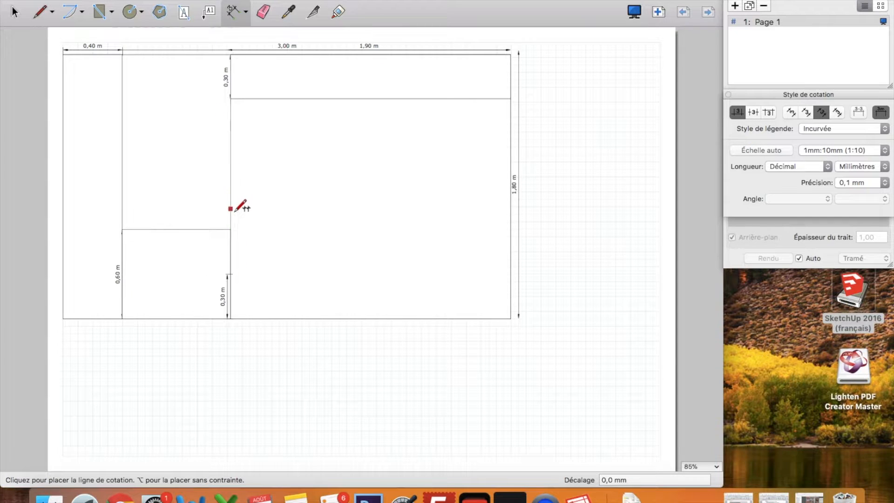
left_click(235, 271)
left_click(99, 12)
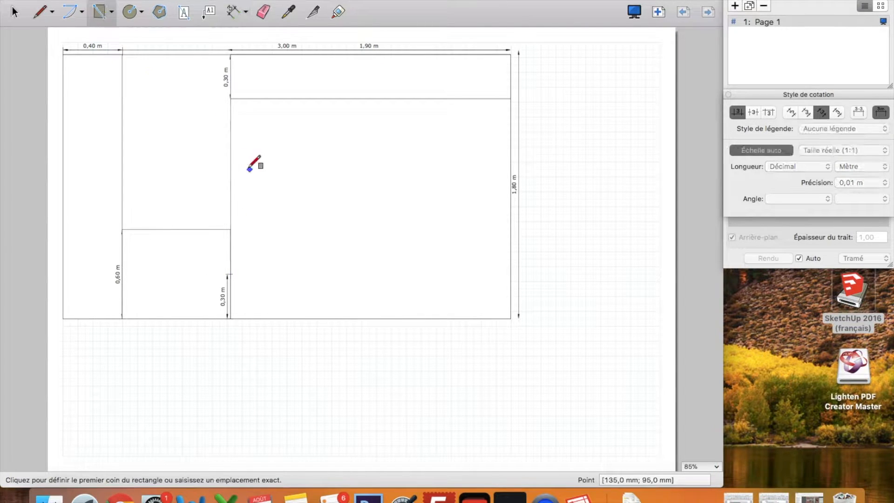
left_click(230, 273)
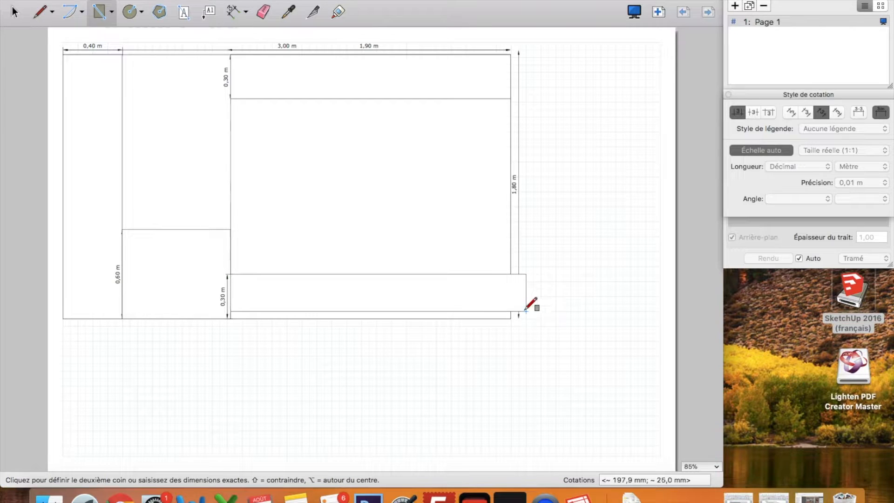
left_click(511, 319)
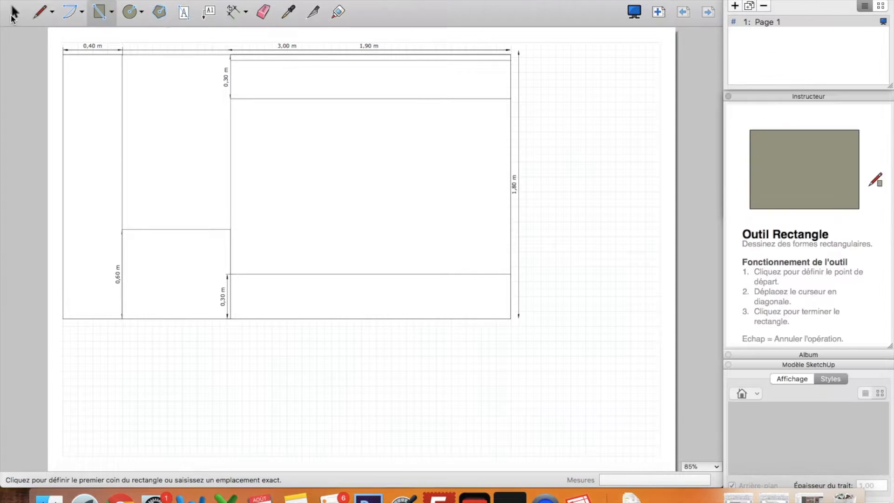
- Delete the thin rectangle along the upper edge of the upper 0,30 m strip
key("space")
left_click(234, 57)
key("Delete")
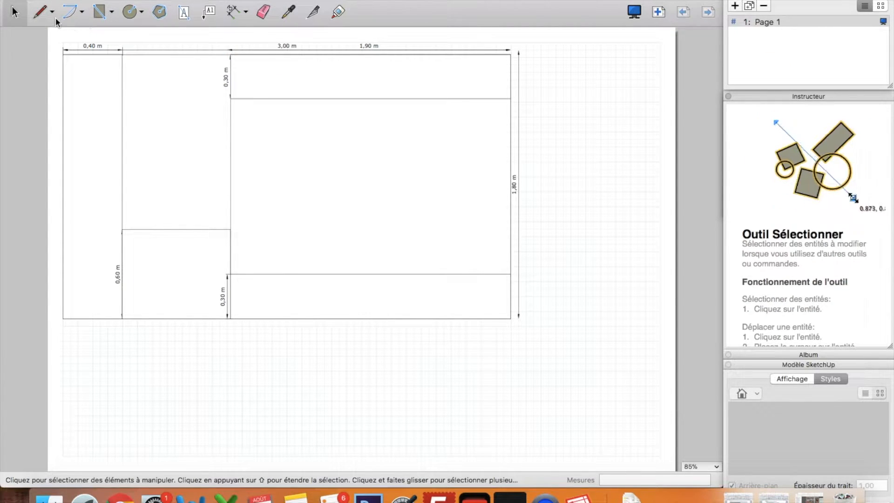
- Draw a new thin rectangle along the upper edge of the upper 0,30 m strip, spanning its full 1,90 m width
left_click(41, 13)
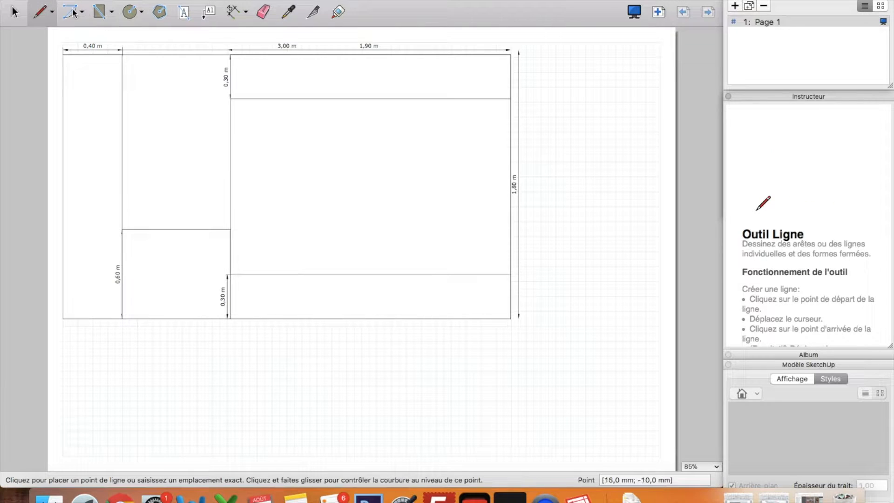
left_click(99, 12)
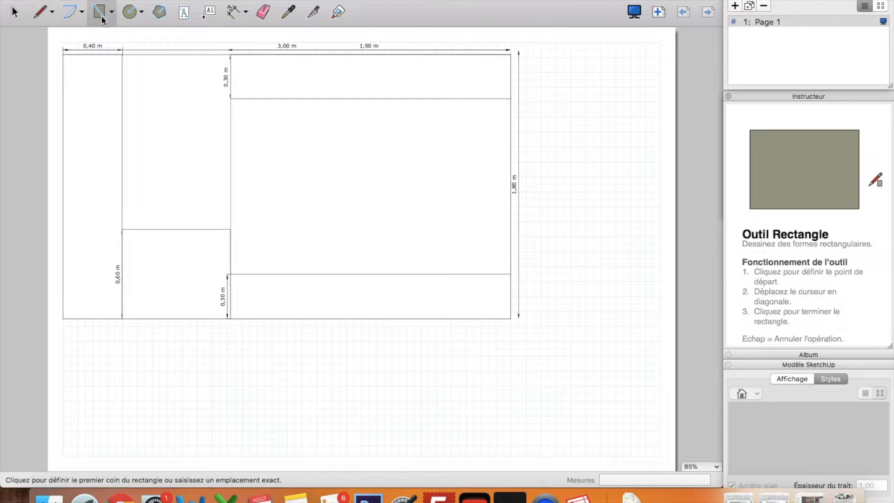
left_click(231, 55)
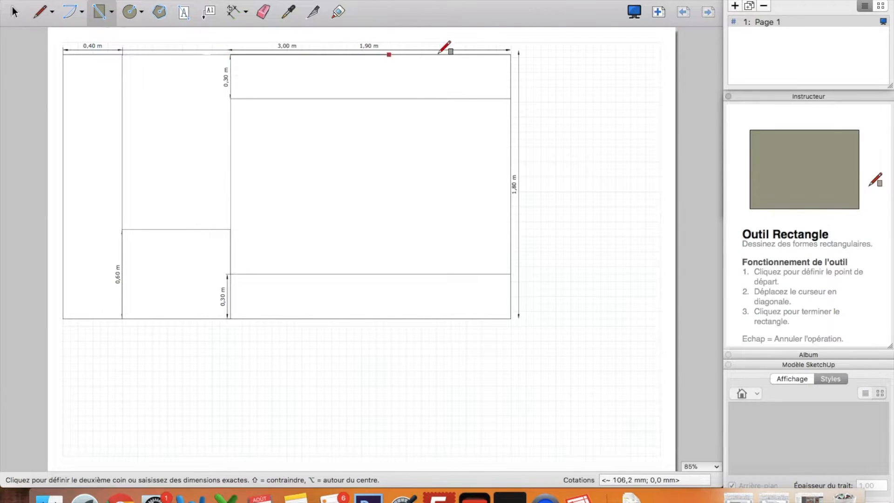
left_click(511, 60)
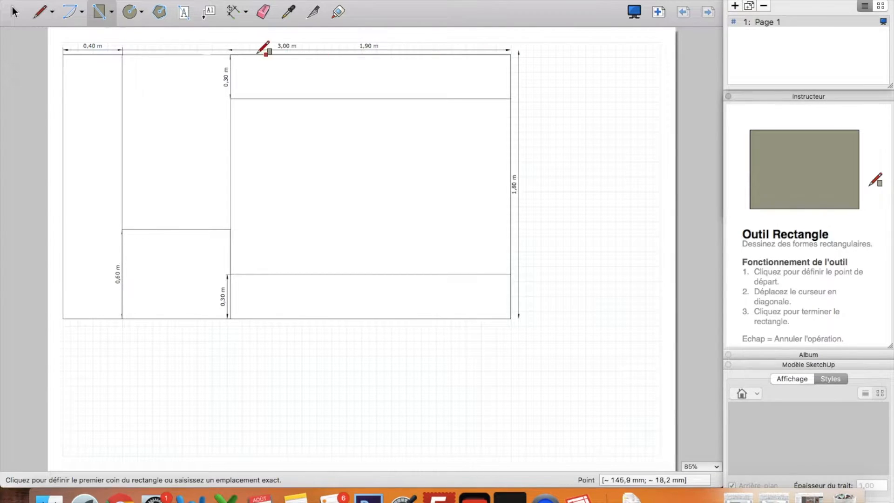
left_click(230, 55)
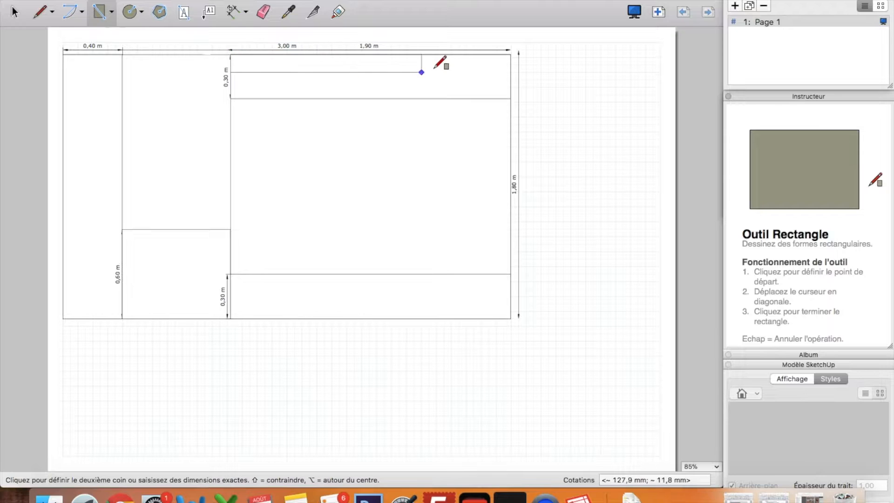
left_click(511, 61)
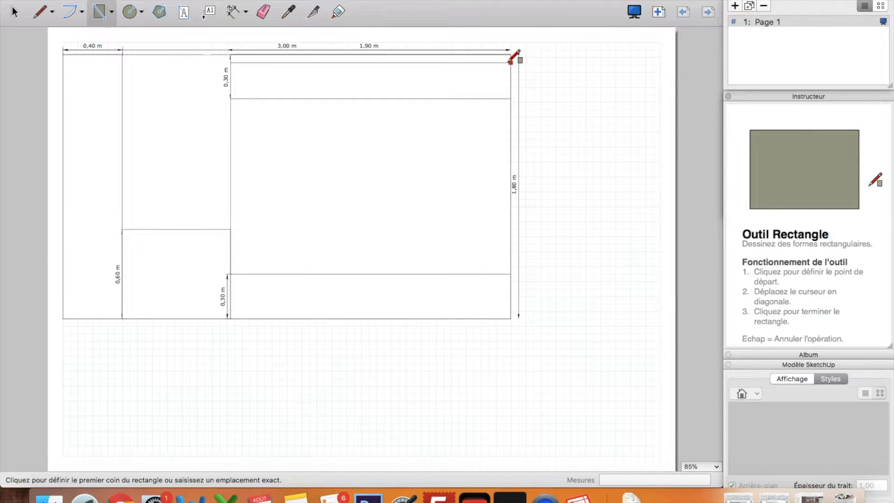
- Show the colour palette and fill the thin rectangle along the upper edge of the 1,90 m zone with Orange
right_click(279, 2)
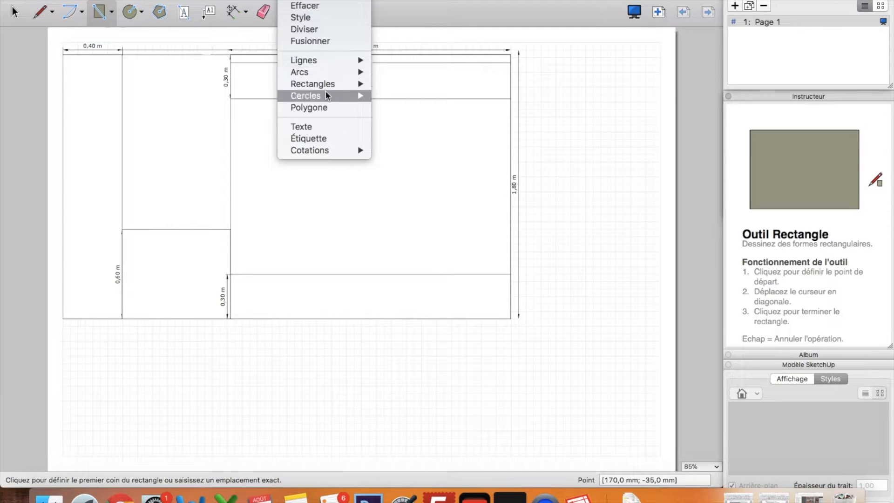
mouse_move(368, 0)
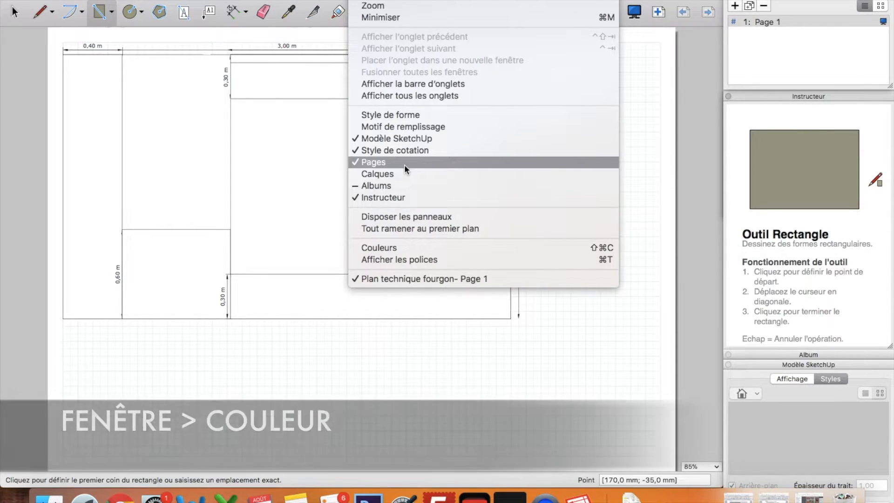
left_click(399, 247)
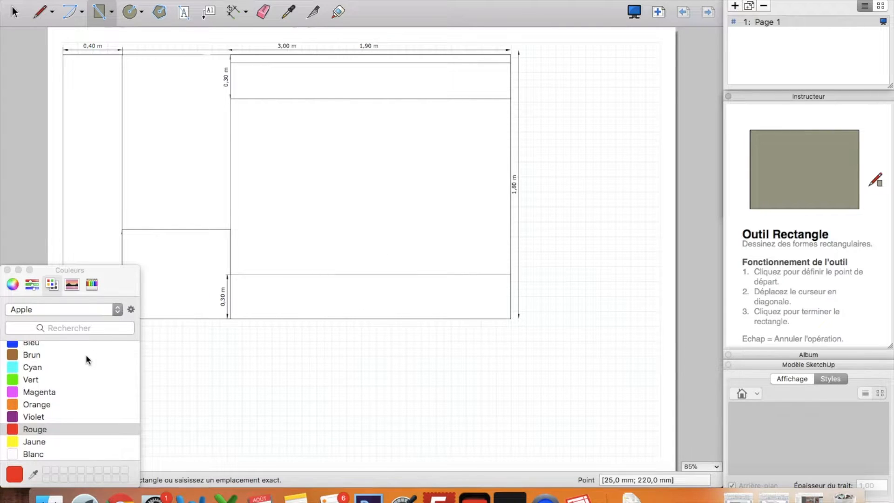
left_click(32, 404)
left_click_drag(22, 401, 288, 57)
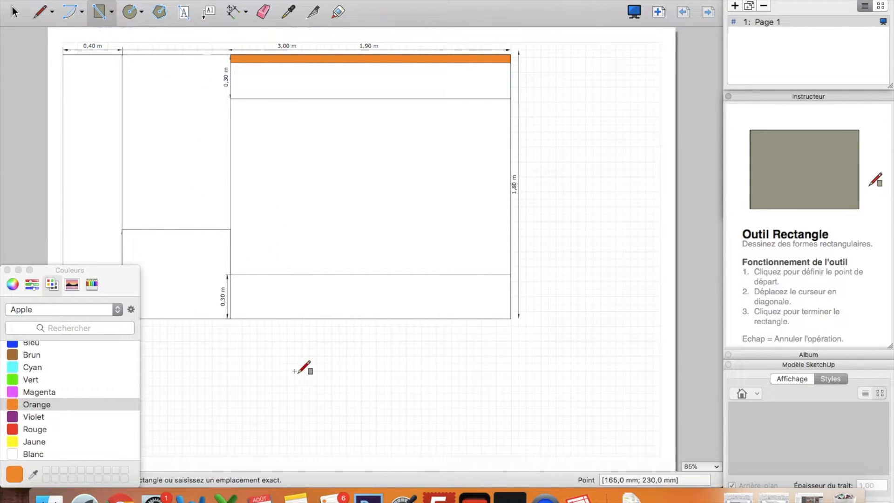
- Draw a thin rectangle along the lower edge of the 1,90 m zone and copy the orange style of the upper one onto it
left_click(230, 319)
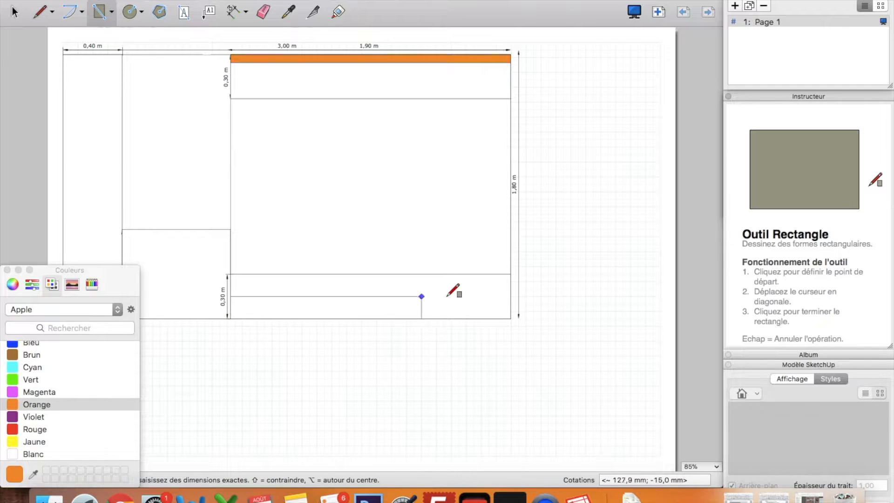
left_click(510, 311)
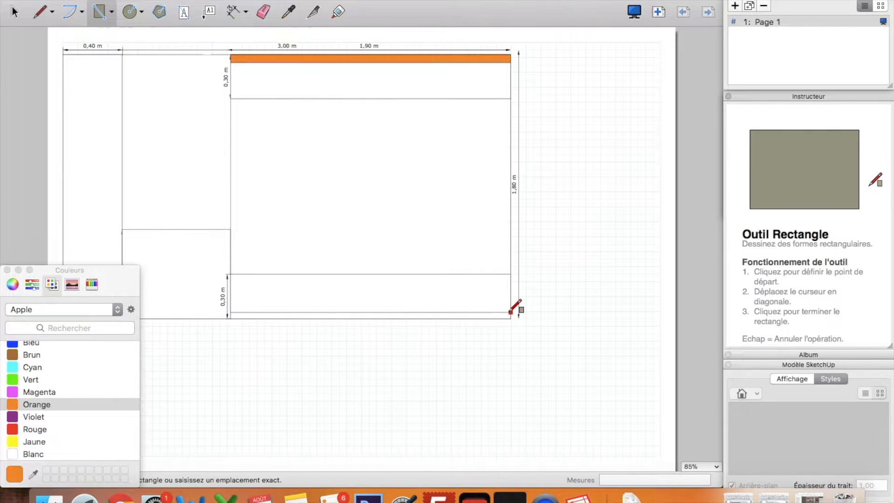
left_click(284, 16)
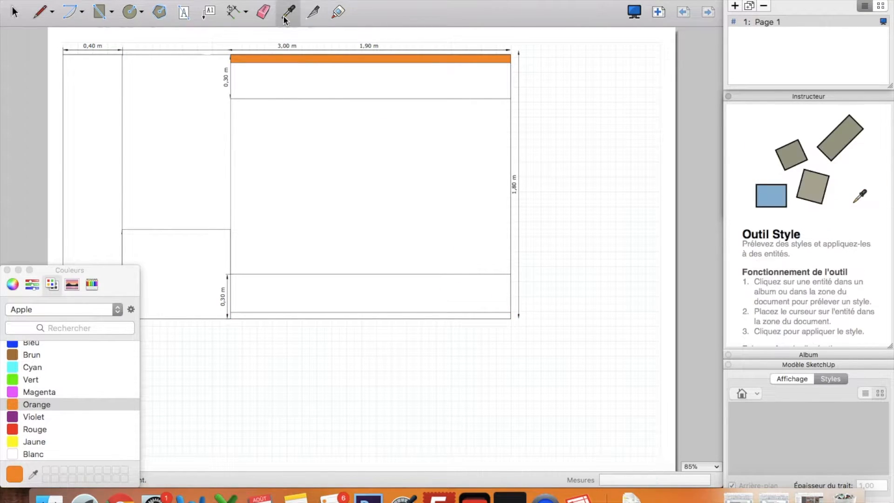
left_click(286, 55)
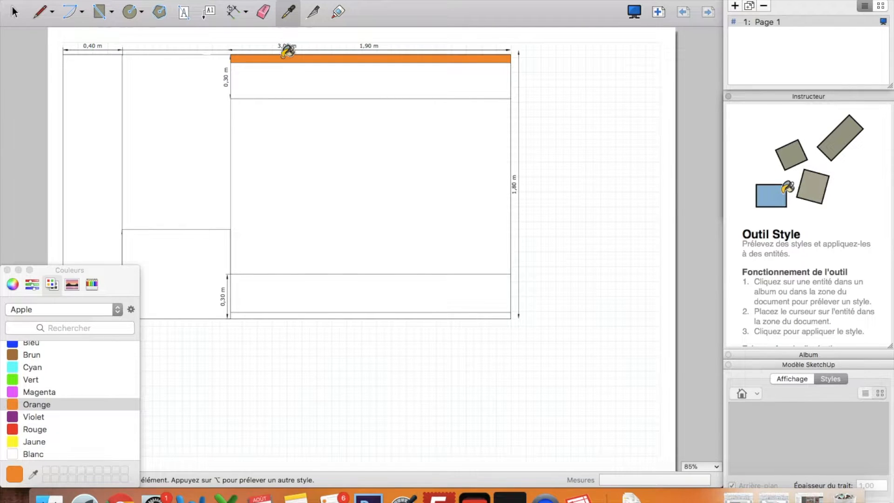
left_click(268, 315)
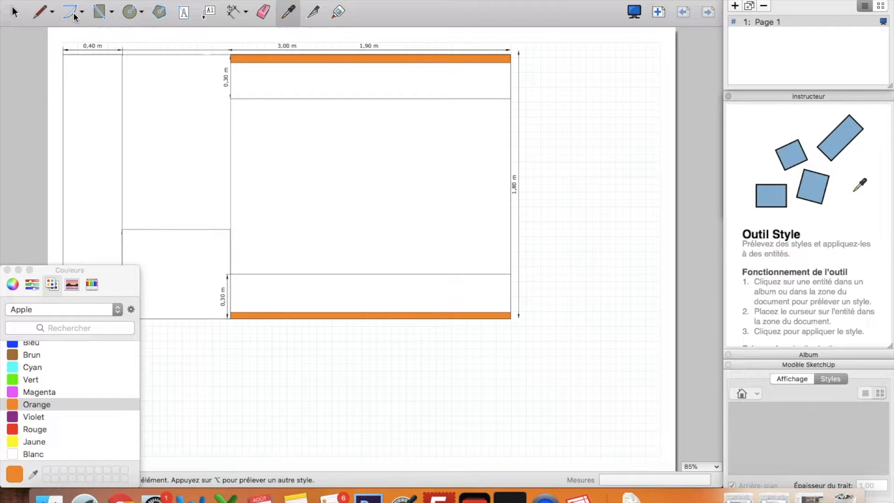
- Draw a thin orange rectangle along the plan's right edge, joining the upper and lower orange bands over the full height
left_click(94, 15)
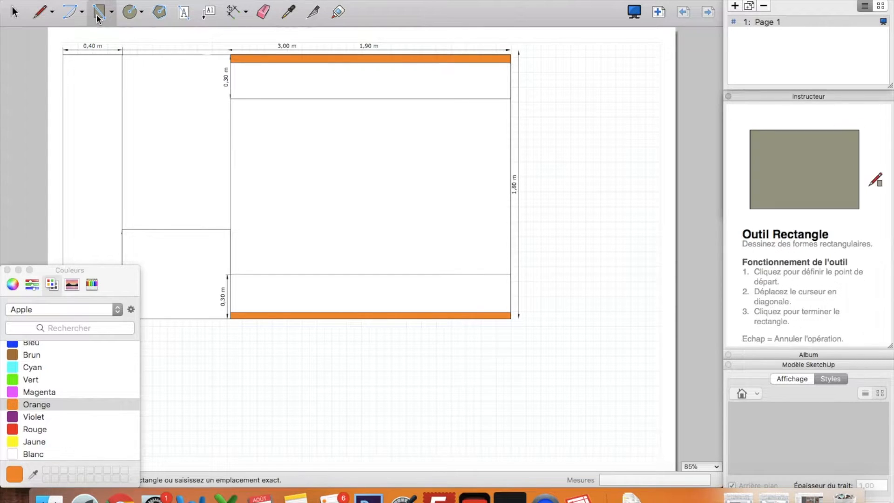
left_click(505, 55)
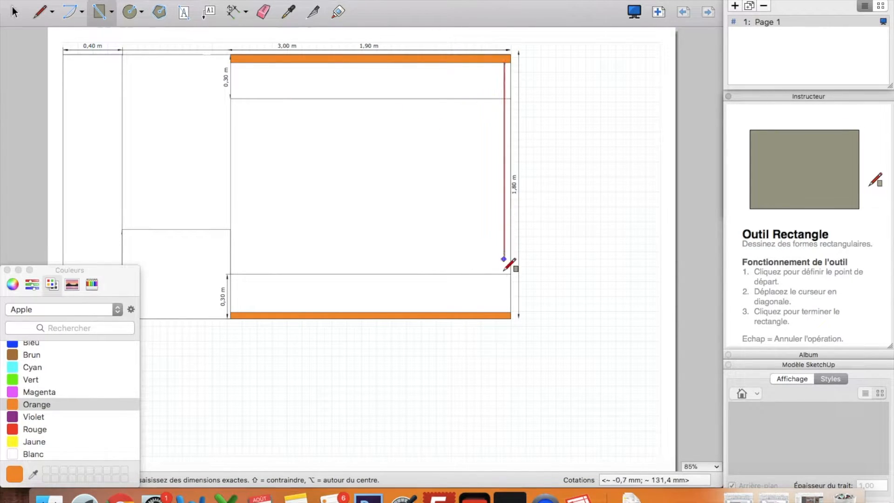
left_click(506, 323)
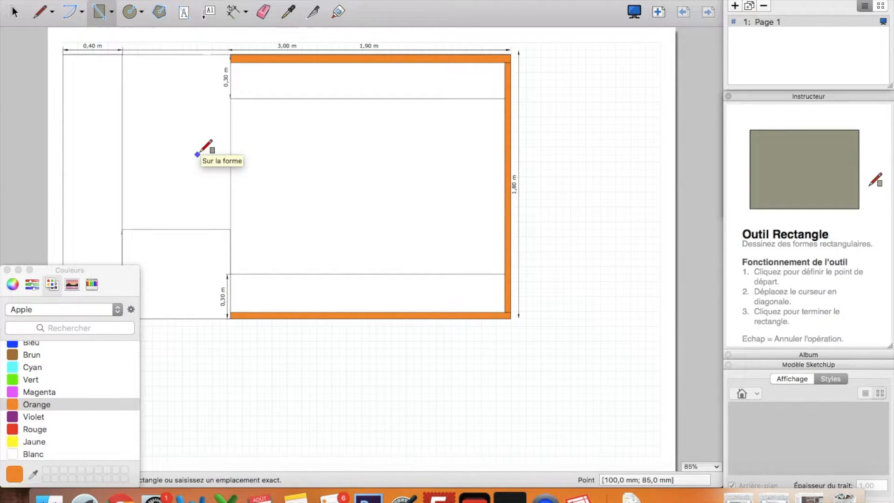
- Add a leader label reading "Bande LED" outside the plan, pointing to the upper part of the right-hand orange band
left_click(210, 12)
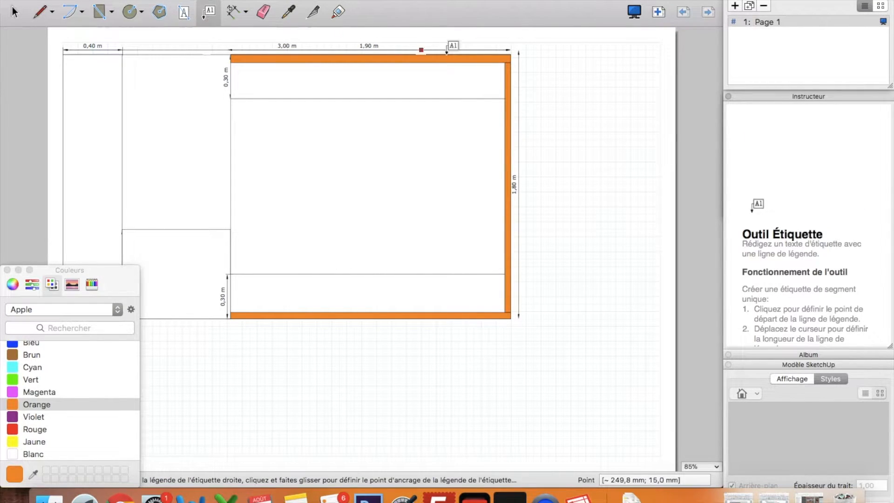
left_click(510, 68)
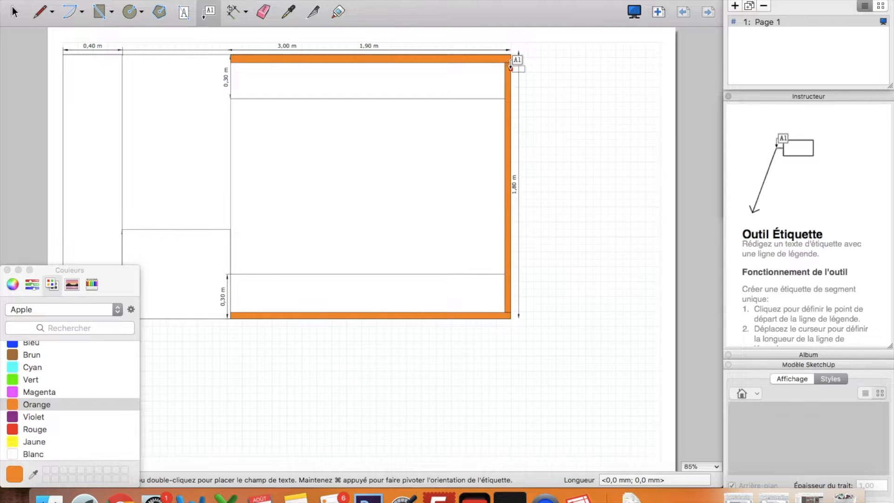
left_click(593, 86)
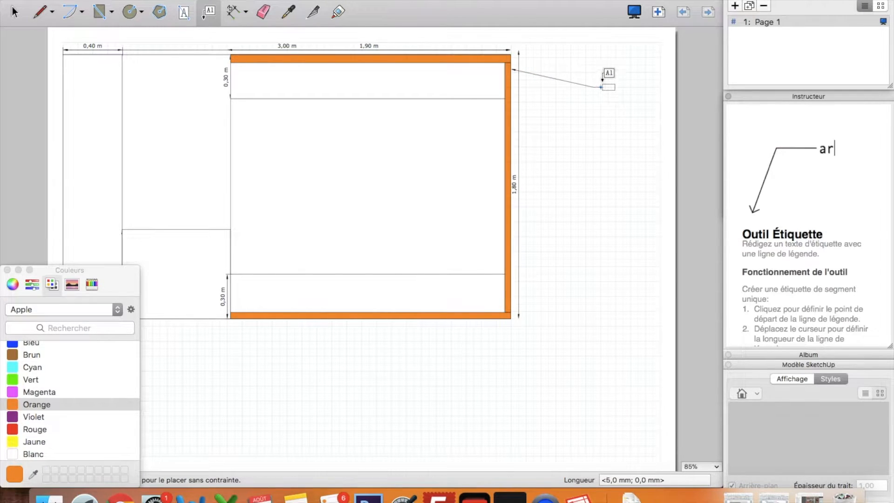
left_click(631, 61)
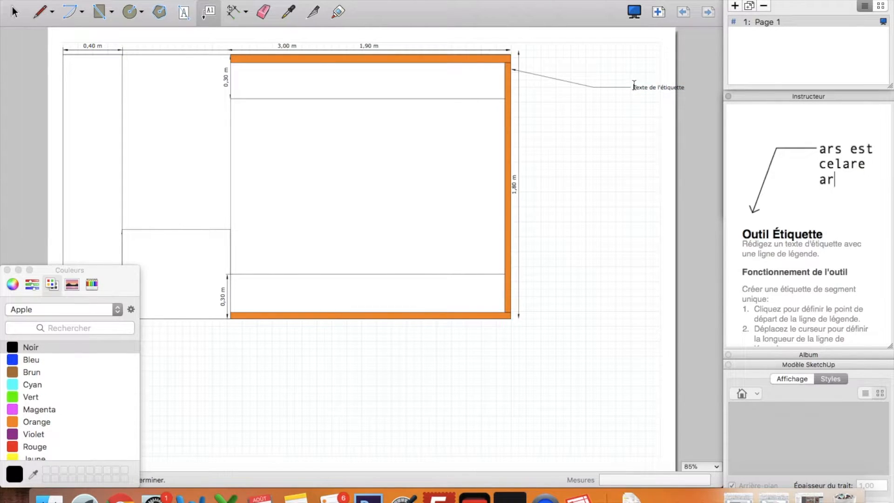
left_click_drag(632, 86, 682, 99)
type("Bande LED")
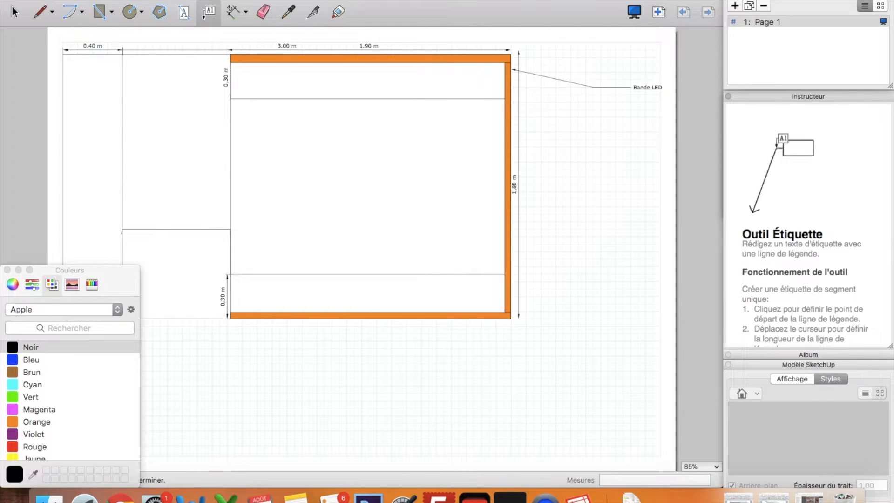
- Close the Instructeur panel, draw a small rectangle at the upper end of the 0,40 m zone and fill it with Bleu
left_click(729, 97)
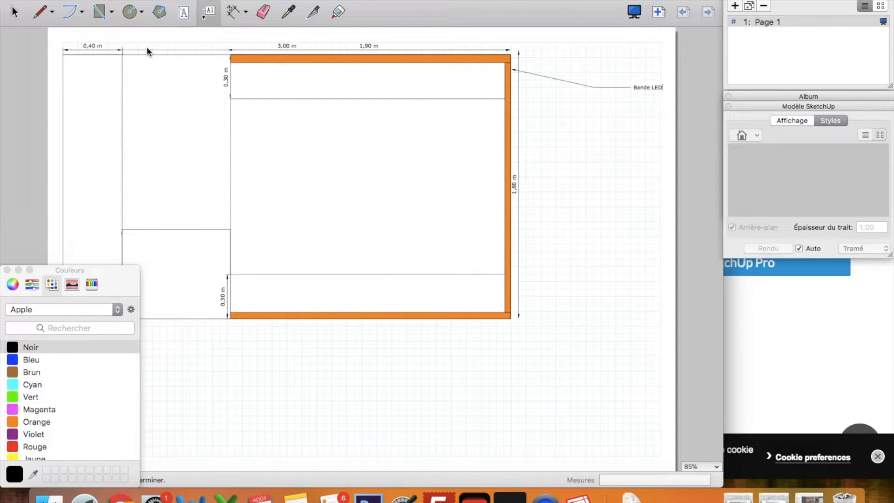
left_click(104, 14)
left_click_drag(70, 65, 116, 87)
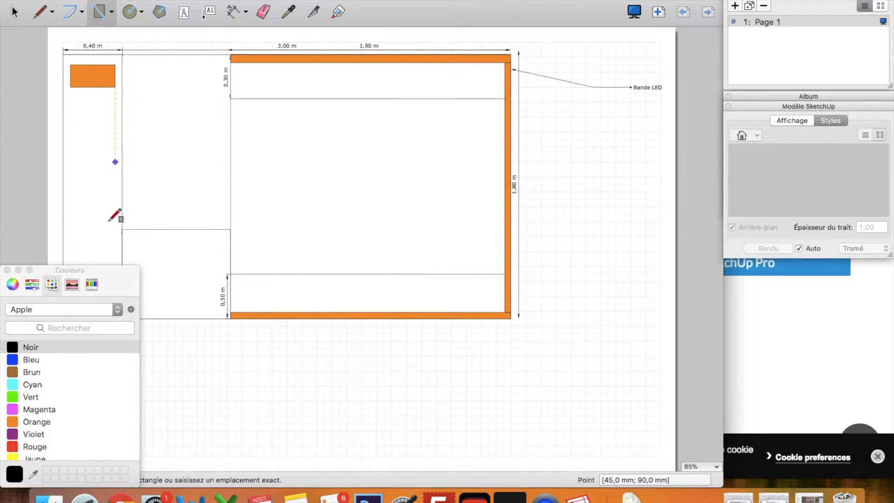
left_click_drag(22, 359, 17, 390)
mouse_move(62, 319)
left_mouse_down()
mouse_move(122, 143)
mouse_move(106, 80)
left_mouse_up()
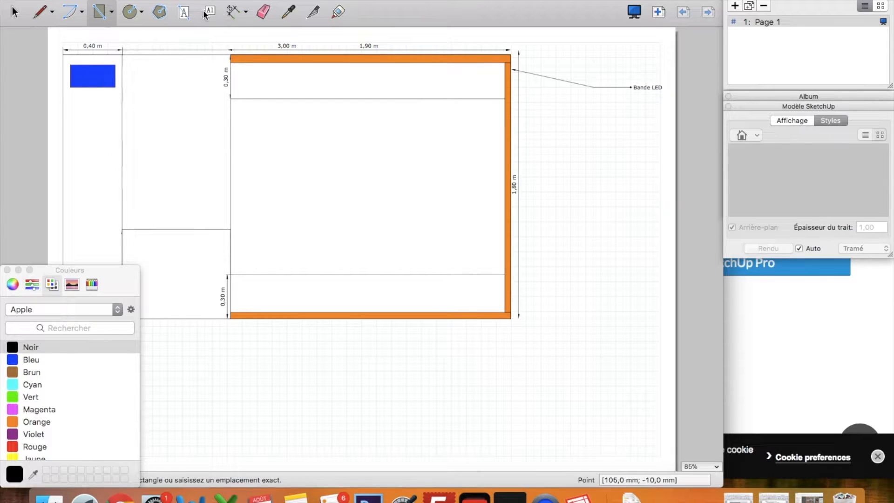
- Add a horizontal leader label reading "Électricité" pointing to the blue rectangle
left_click(206, 13)
left_click(110, 80)
left_click(167, 80)
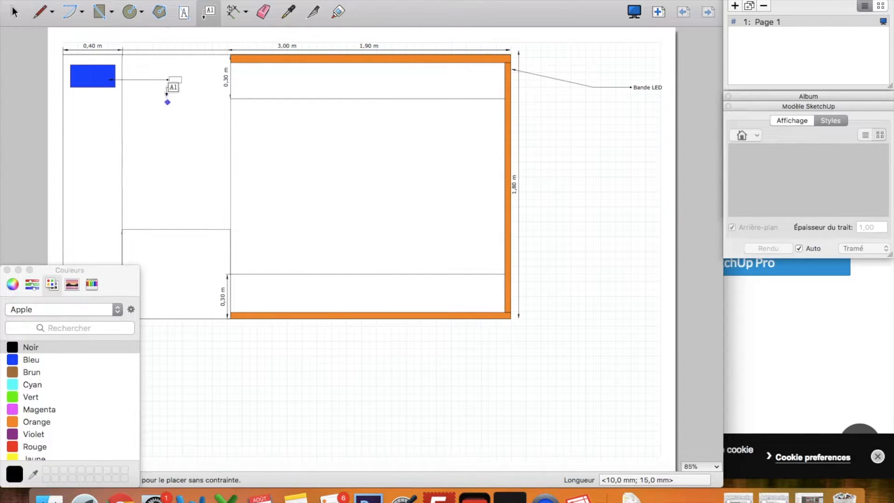
left_click(167, 82)
double_click(183, 80)
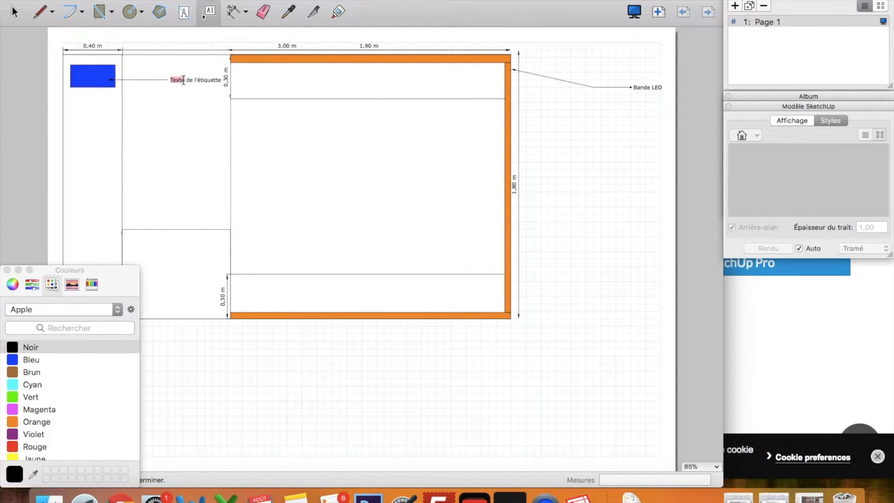
triple_click(183, 80)
type("&")
left_click(155, 103)
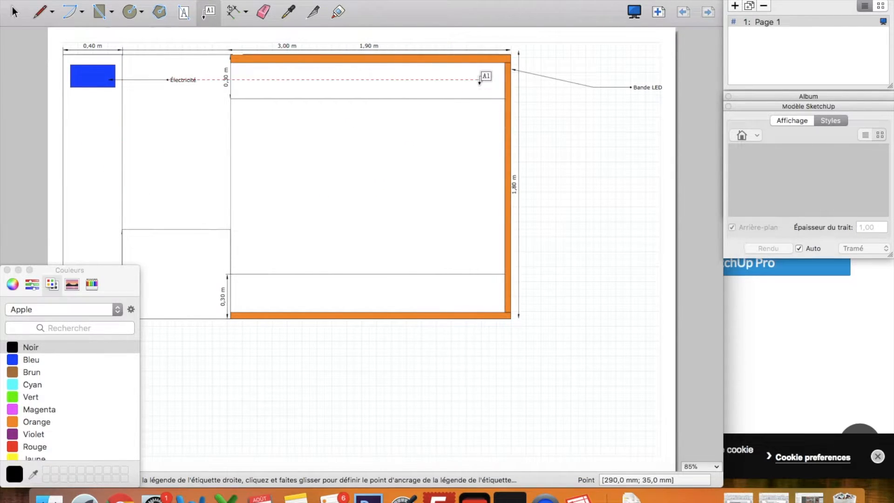
- Draw a square of about 10 by 10 mm at the right end of the upper 0,30 m strip and fill it with Cyan
key("l")
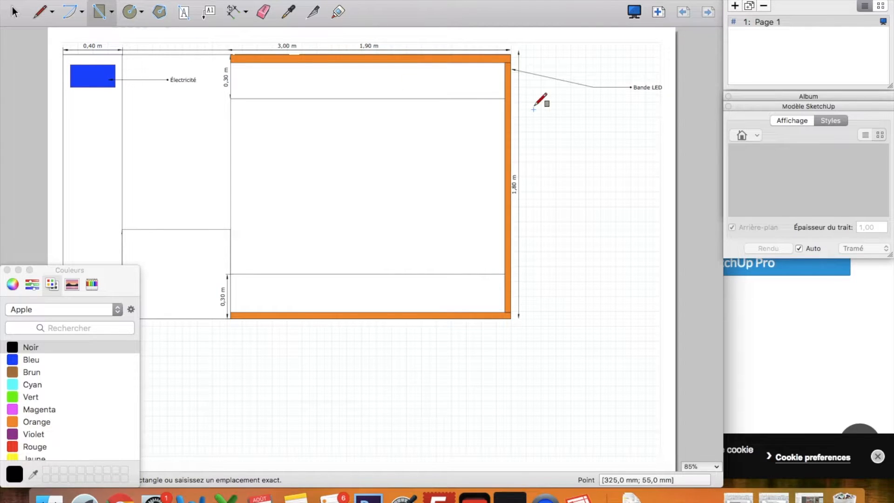
left_click(481, 72)
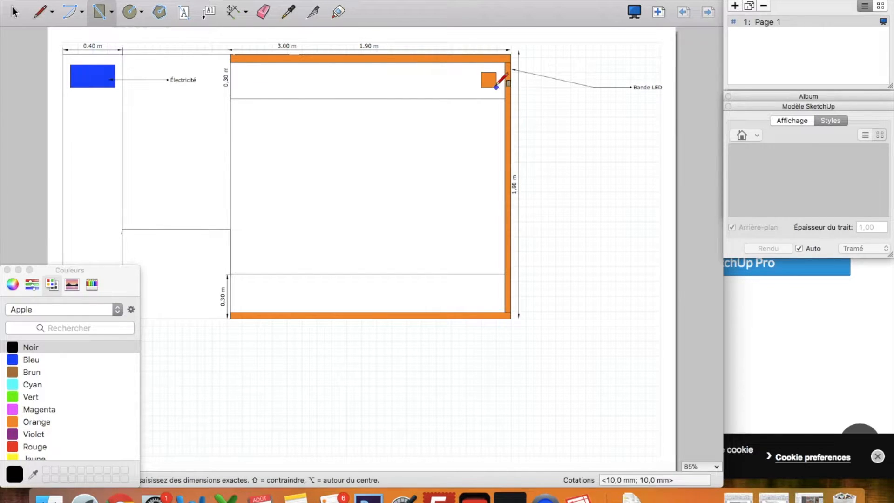
left_click(496, 87)
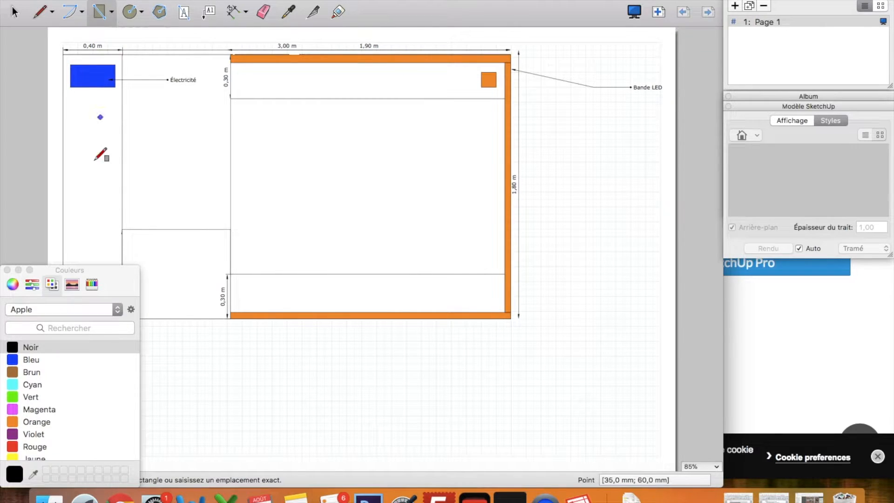
left_click(29, 385)
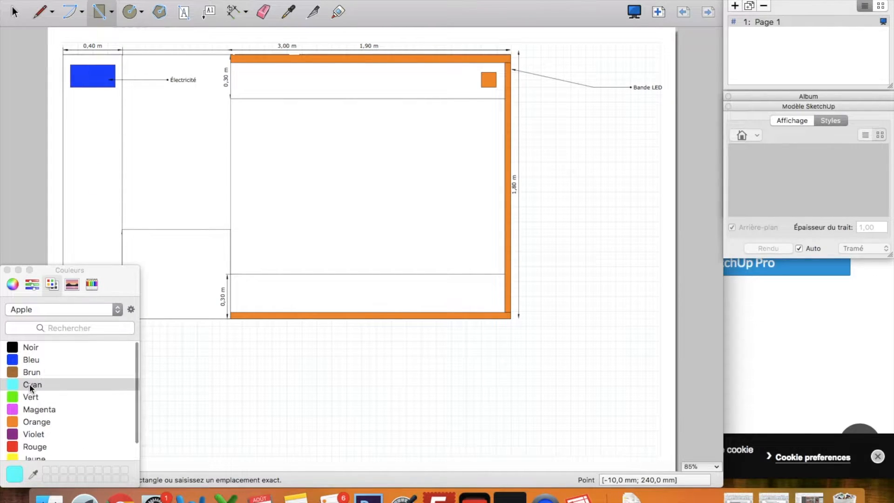
left_click_drag(30, 383, 503, 80)
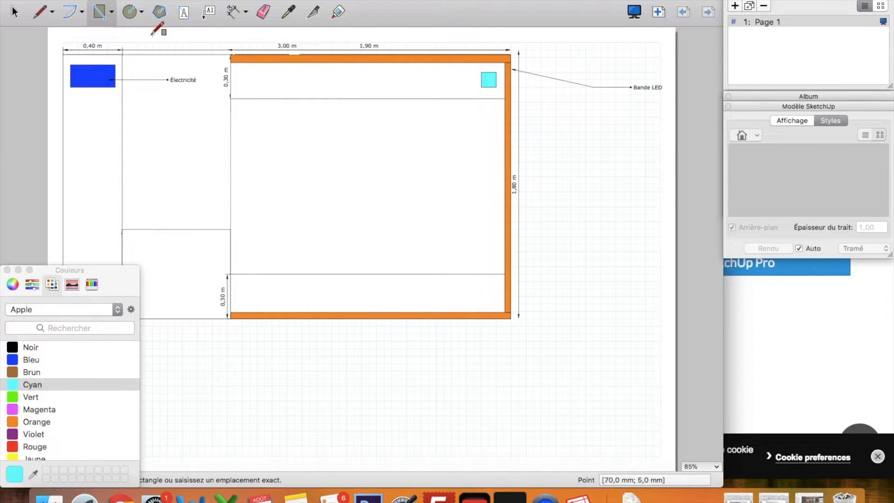
- Add a leader label reading "Pompe à eau" below the "Bande LED" label, pointing to the cyan square, and dismiss the notification
left_click(210, 12)
left_click(489, 82)
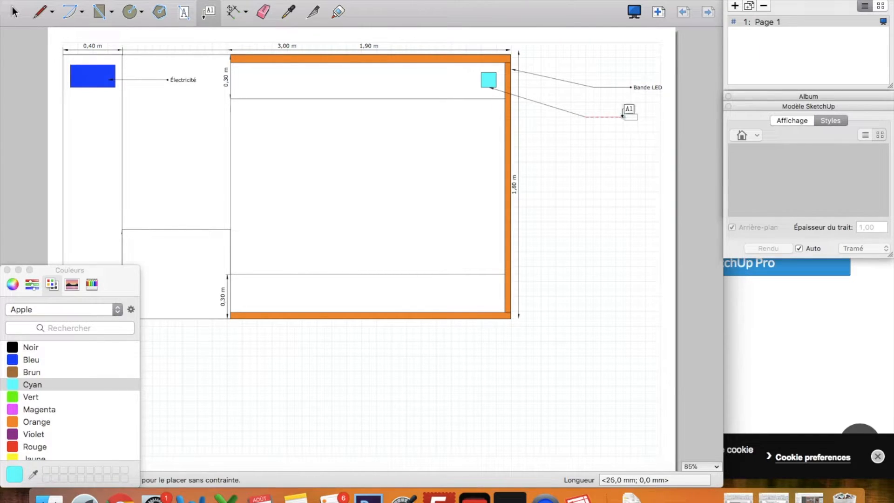
left_click(631, 117)
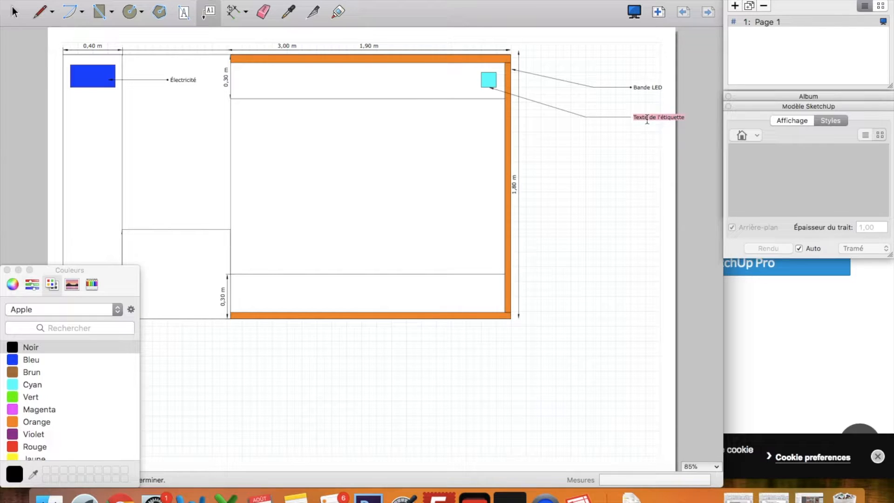
type("ompe à eau")
left_click(14, 13)
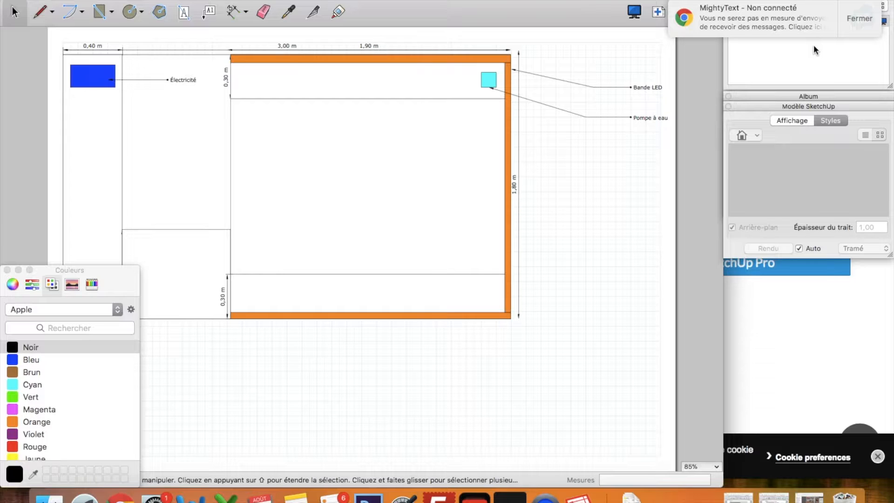
left_click(853, 23)
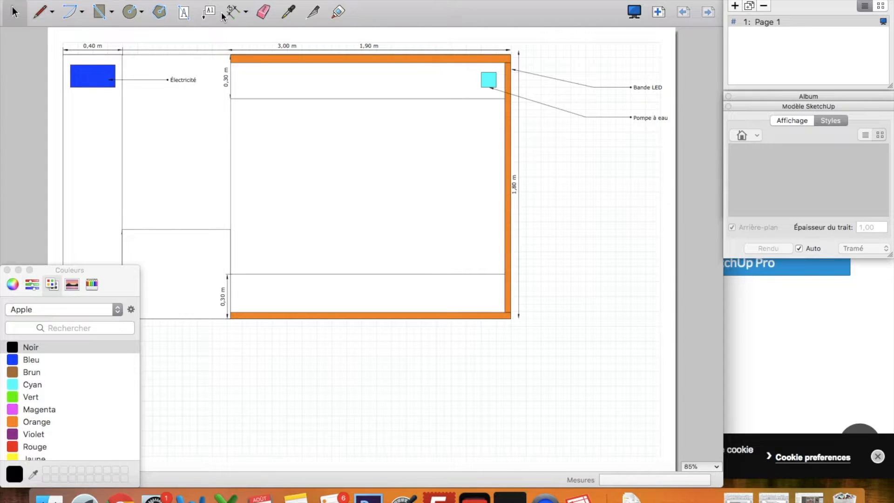
- Draw a large upright rectangle between the two 0,30 m strips, near the 0,40 m zone's side, and fill it with Cyan
left_click(99, 11)
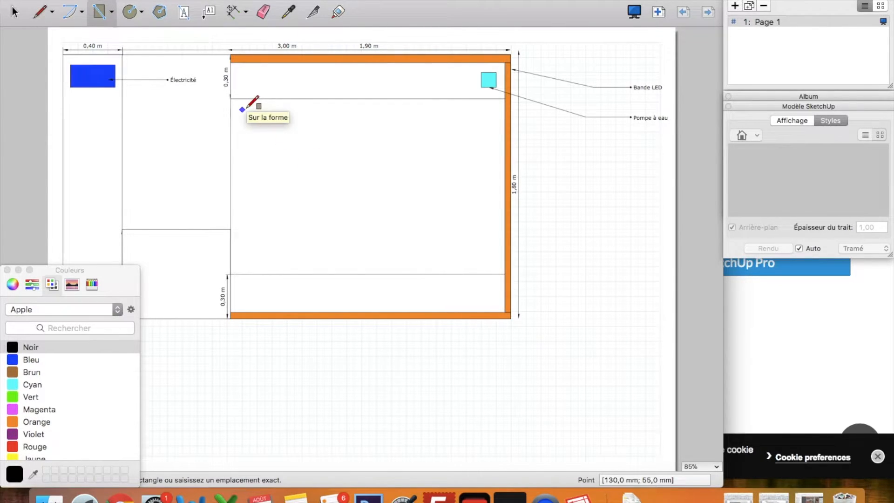
mouse_move(249, 110)
left_mouse_down()
mouse_move(309, 219)
mouse_move(309, 244)
mouse_move(325, 251)
left_mouse_up()
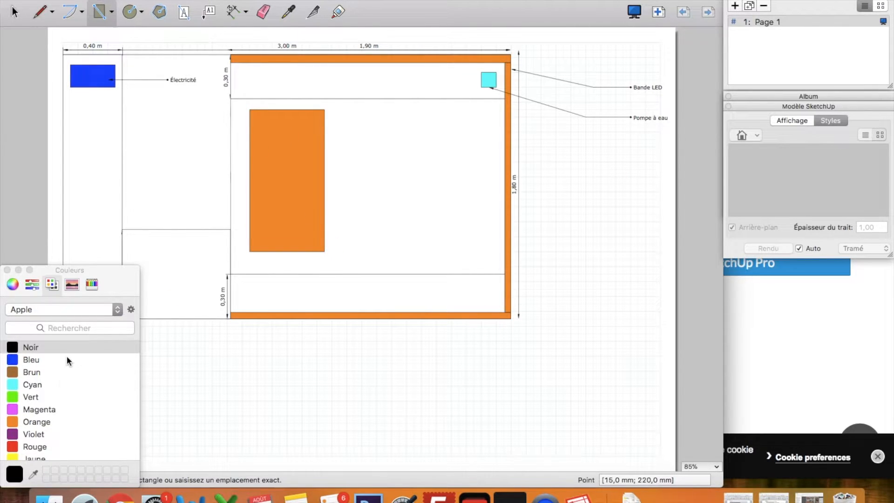
scroll(44, 406, "down", 1)
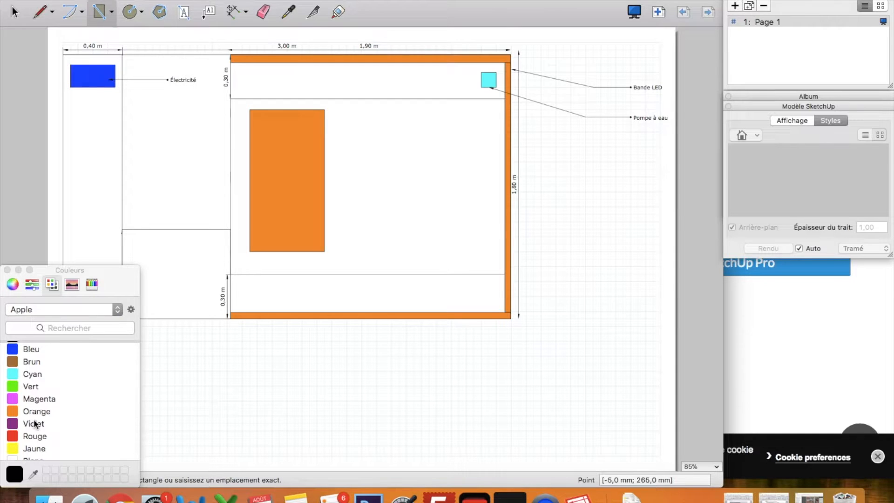
left_click(33, 422)
left_click(23, 373)
left_click_drag(24, 373, 302, 192)
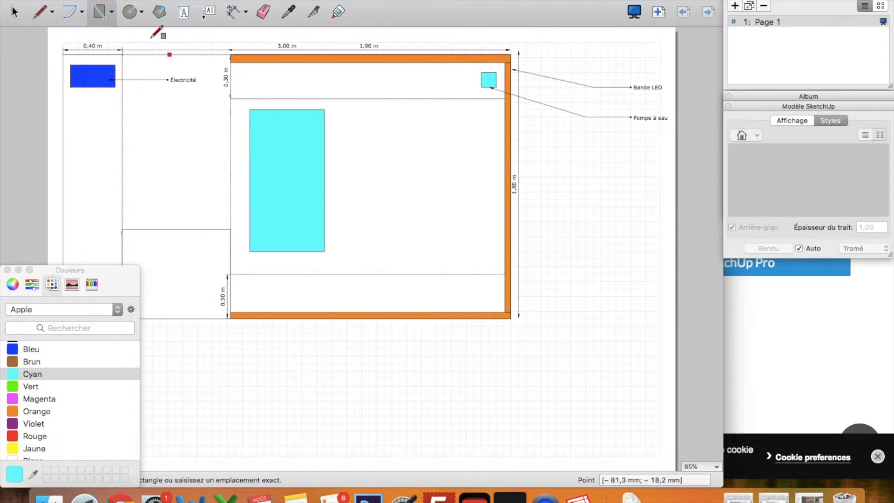
- Draw a smaller upright rectangle between the large cyan one and the orange end wall, and fill it with Cyan
left_click(406, 124)
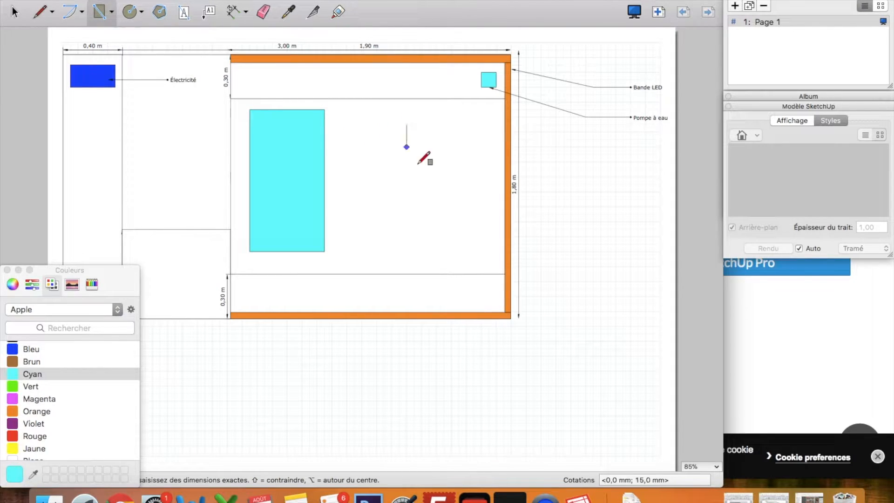
left_click(458, 229)
left_click(50, 374)
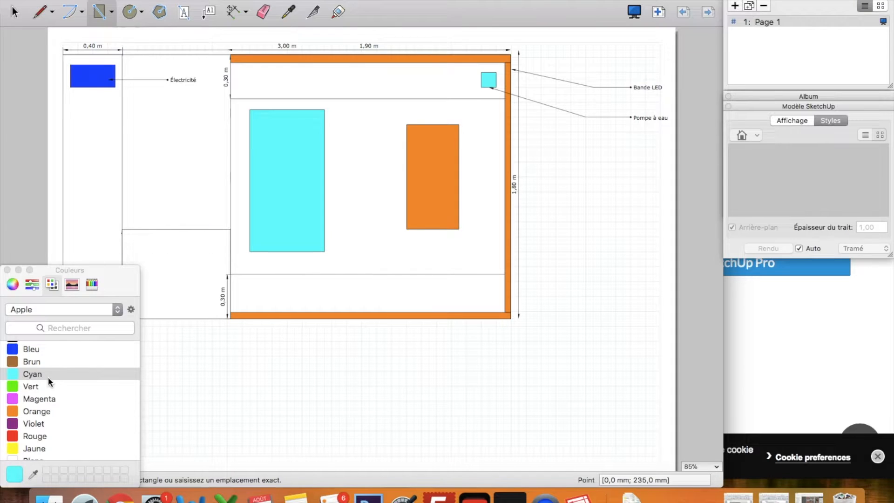
left_click(434, 148)
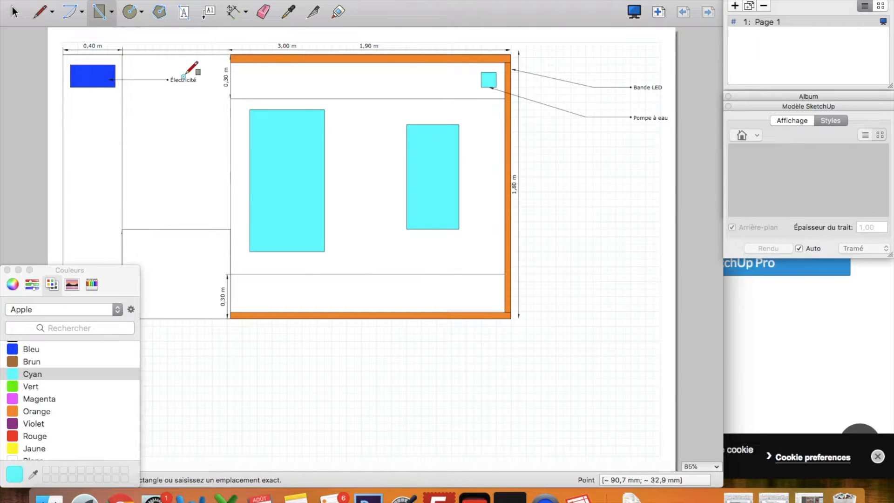
- Add a leader label reading "Cuve d'eau propre" below the plan, pointing to the large cyan rectangle
left_click(209, 11)
left_click(317, 156)
left_click_drag(459, 356, 539, 356)
type("Cuve d'eau propre")
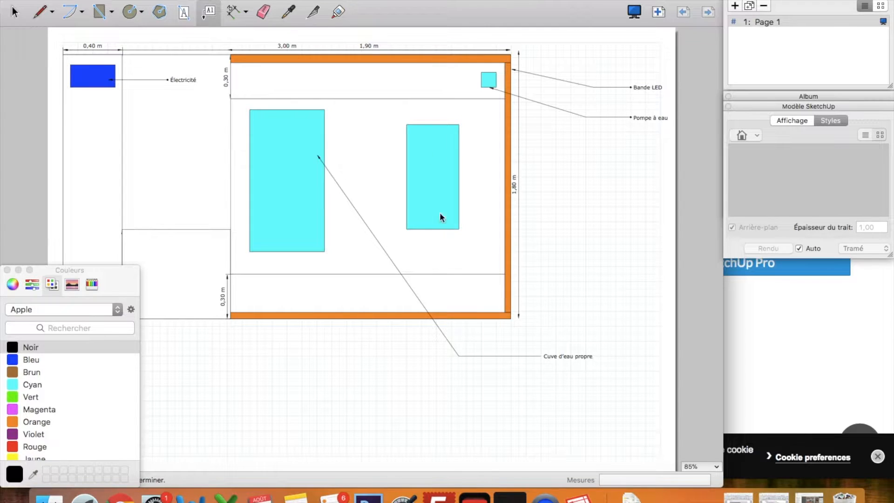
key("Escape")
- Add a leader label reading "Cuve d'eau sale" above the "Cuve d'eau propre" label, pointing to the smaller cyan rectangle
left_click(209, 12)
left_click(445, 224)
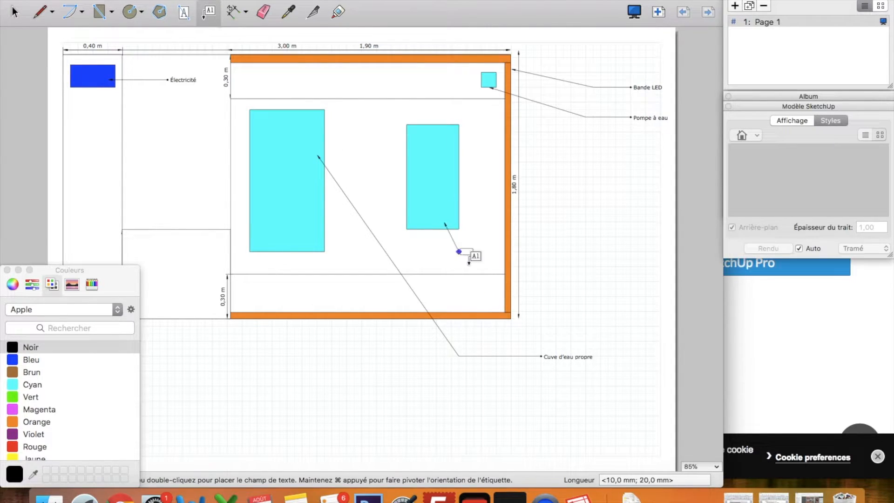
left_click(544, 326)
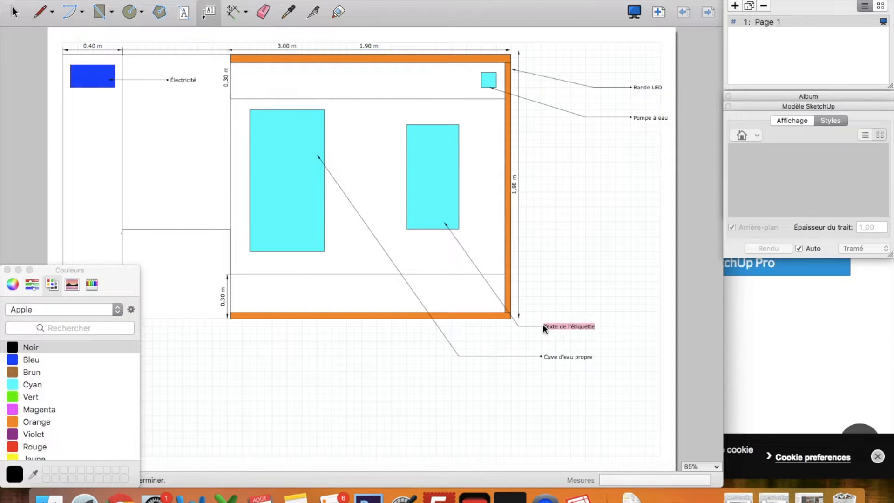
type("Cuve d'eau sale")
left_click(19, 22)
- Move the Couleurs window clear of the plan, draw a small rectangle at the lower end of the 0,40 m zone and fill it with Rouge
left_click_drag(39, 269, 621, 274)
left_click(100, 11)
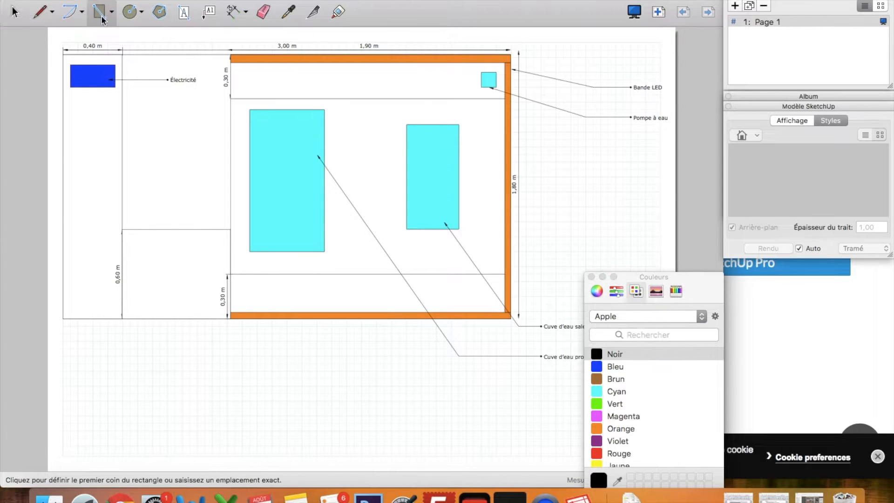
left_click(70, 281)
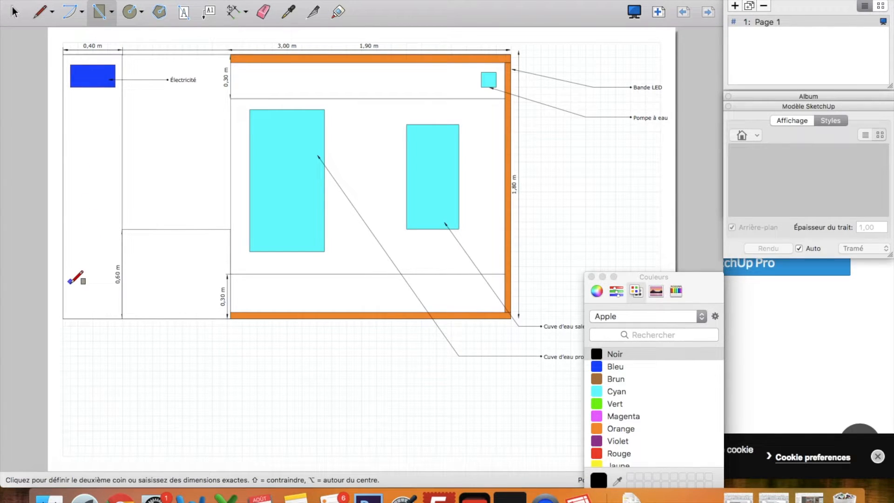
left_click(115, 311)
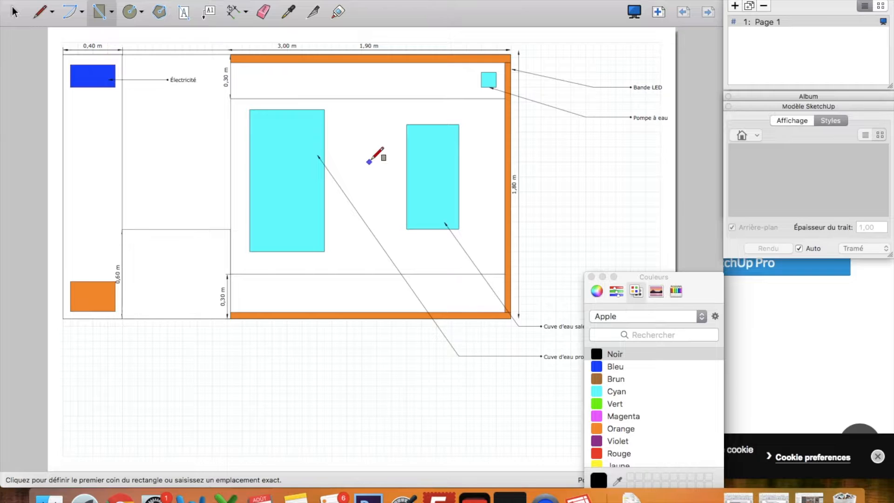
scroll(645, 415, "down", 2)
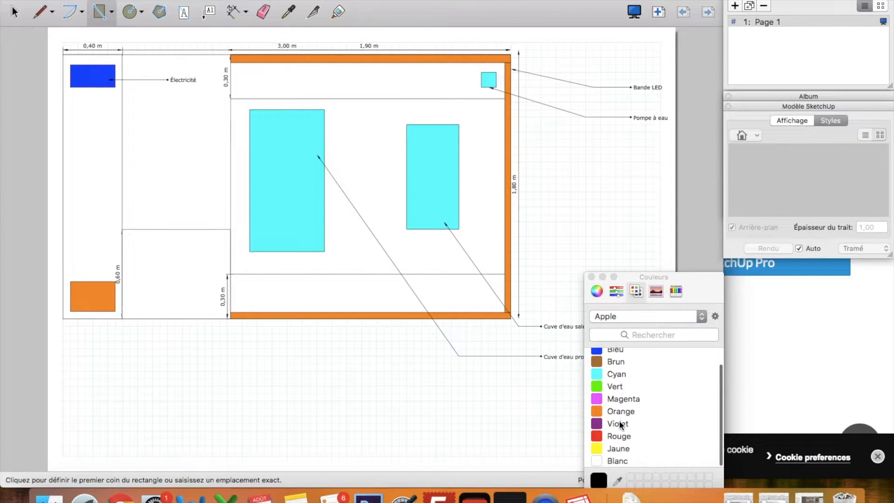
left_click(612, 436)
left_click(85, 296)
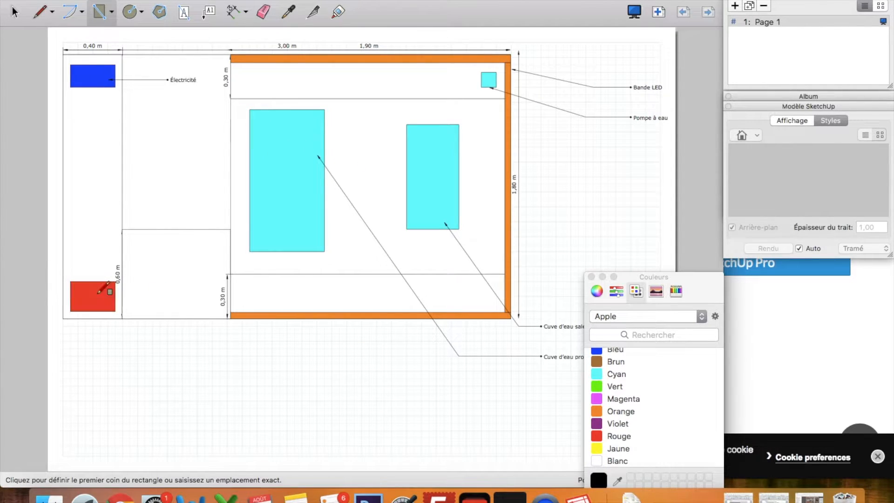
- Add a leader label reading "Bouteille de gaz" below the plan, pointing to the red rectangle
left_click(209, 11)
left_click(93, 311)
left_click(122, 341)
left_click(164, 341)
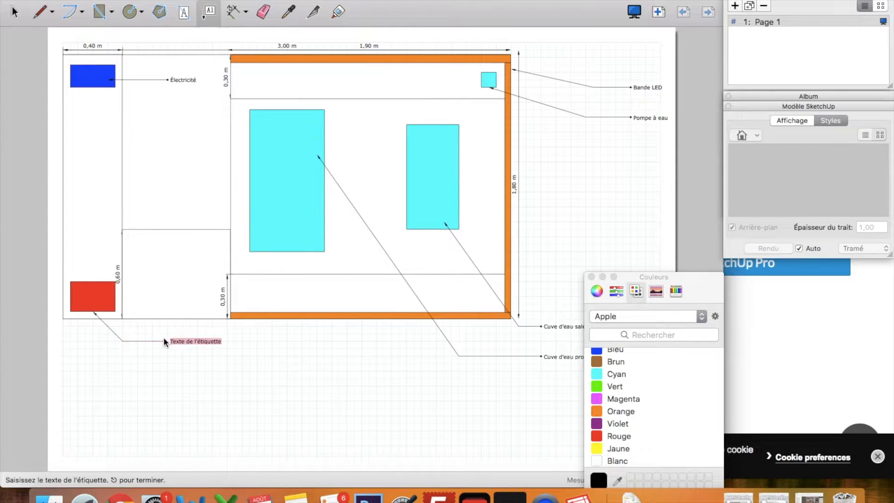
type("Bouteille de gaz")
left_click(99, 11)
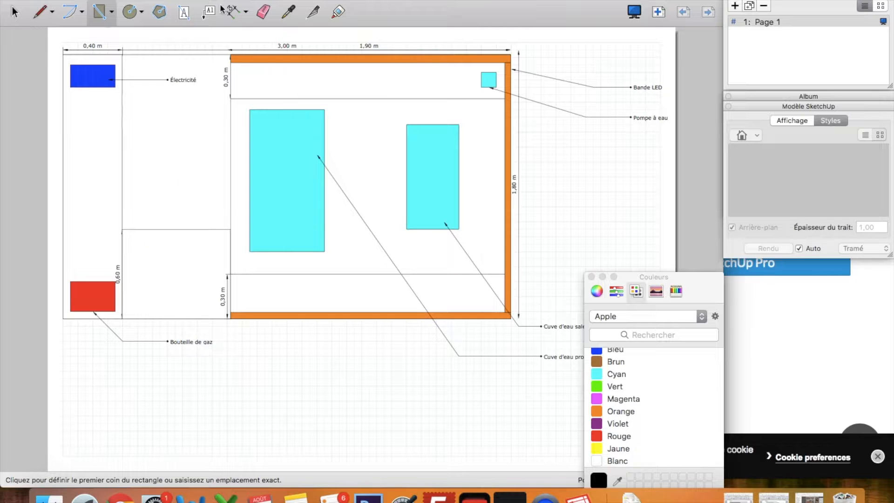
- Add the text "DOUCHE/BANQUETTE/TOILETTES" in the 0,60 m box and centre it between the box's sides
left_click(183, 12)
left_click(140, 270)
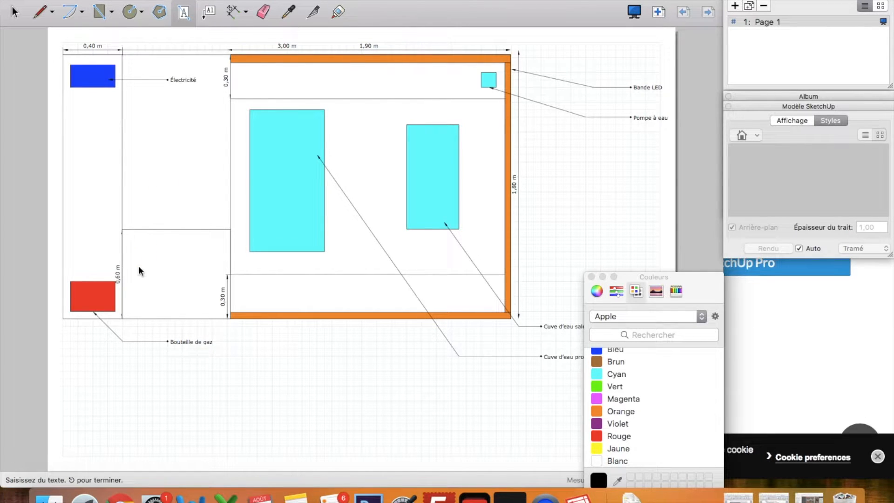
type("DOUCHE/BANQUETTE/TOILETTES")
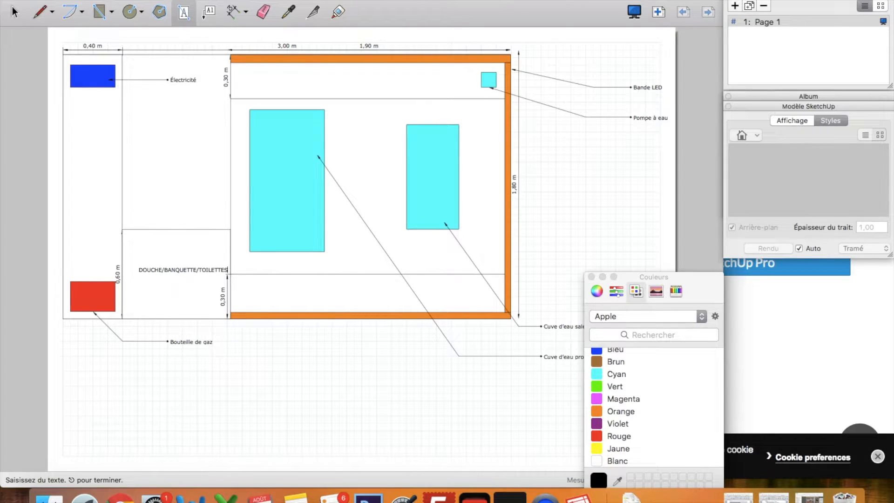
left_click(14, 12)
left_click_drag(174, 268, 161, 268)
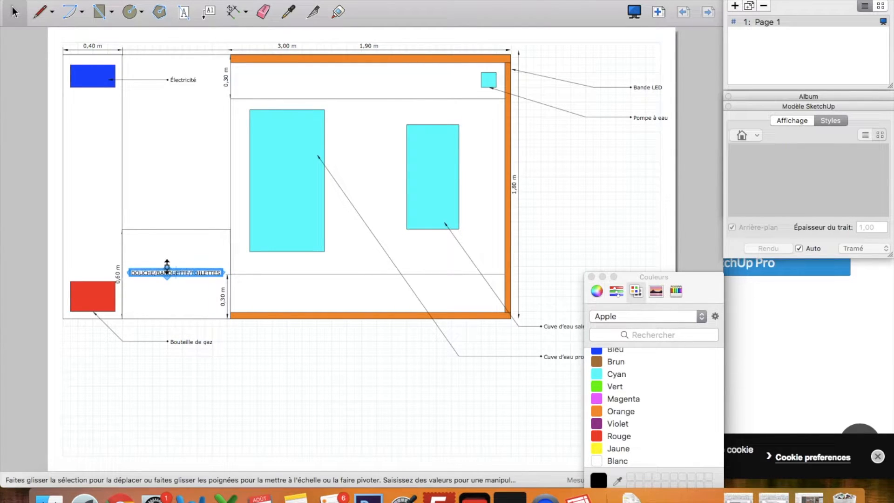
- Add the text "MEUBLES HAUT" in both the lower and the upper 0,30 m strips
left_click(184, 12)
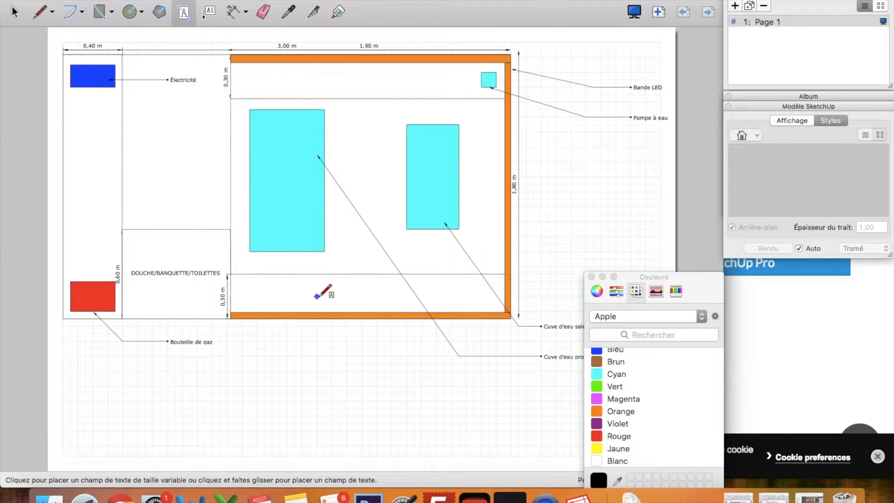
type("MEUBLES HAUT")
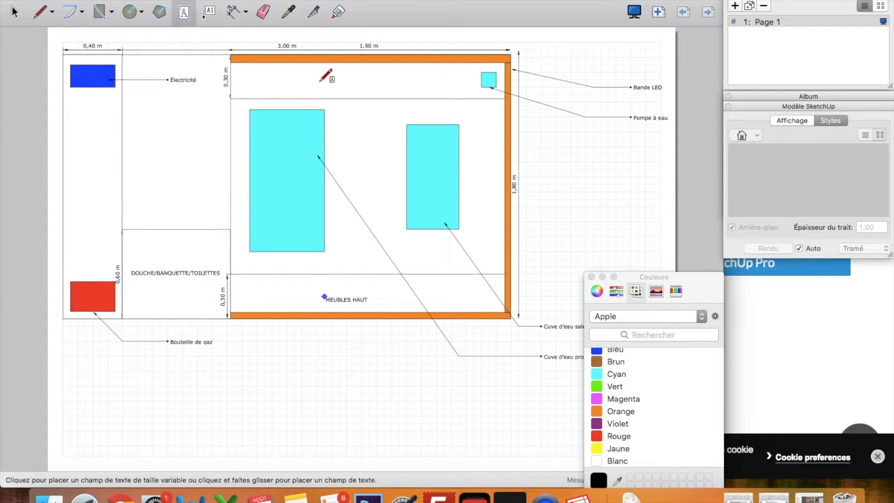
left_click(167, 15)
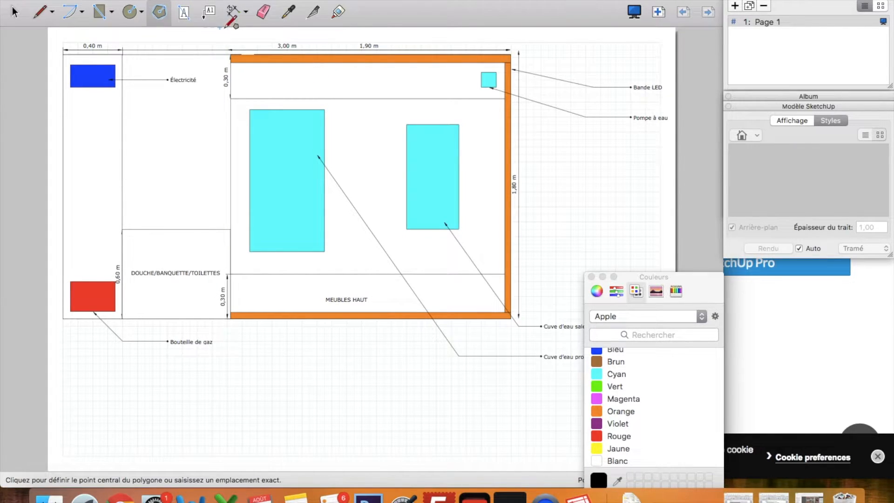
left_click(178, 16)
left_click(301, 79)
type("MEUBLES HAUT")
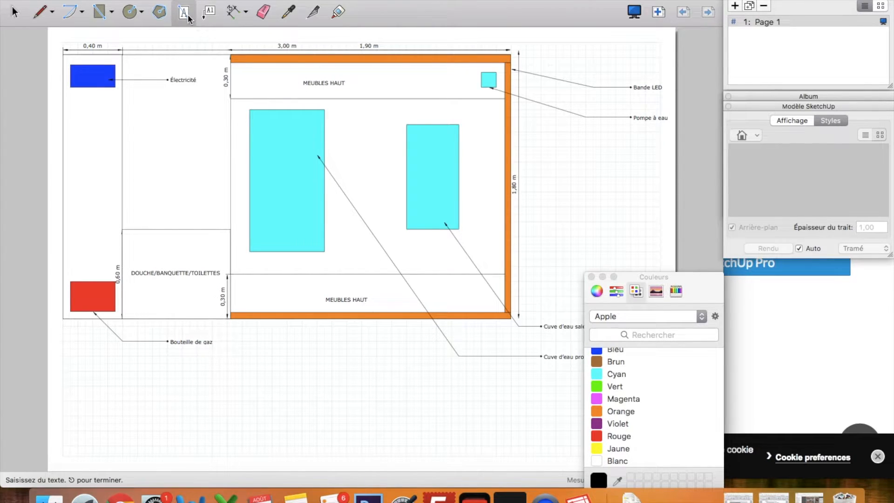
- Add the text "LIT" between the two cyan rectangles and "CUISINE" in the 0,40 m zone
left_click(188, 14)
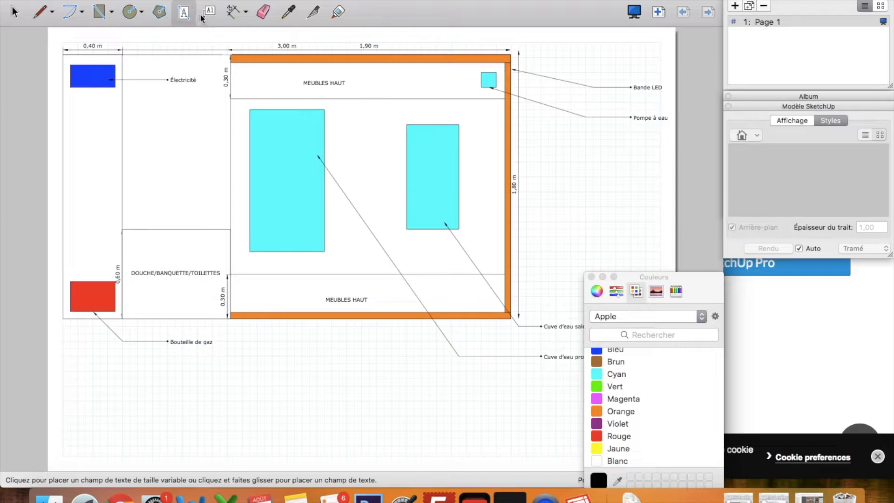
left_click(355, 157)
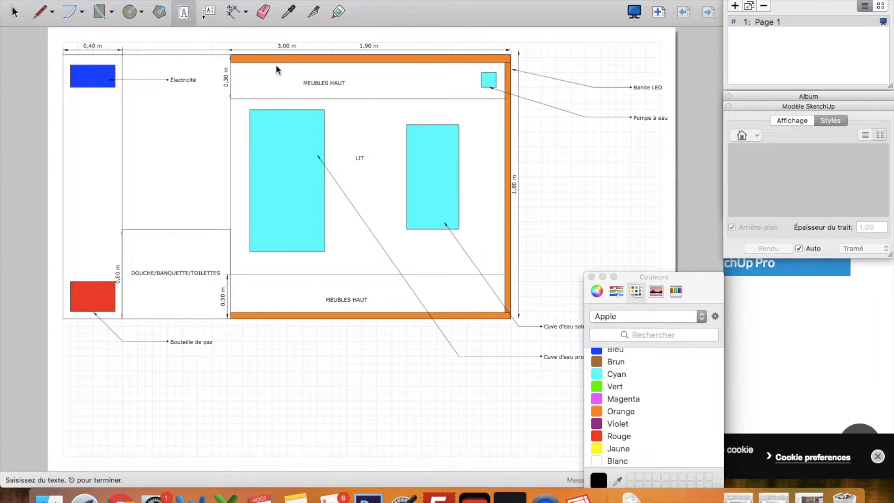
type("LIT")
left_click(182, 14)
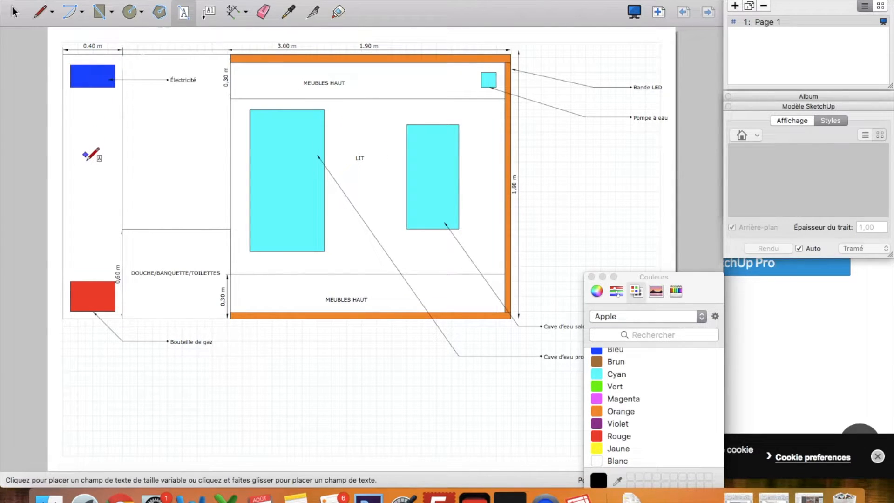
left_click(71, 155)
type("cu")
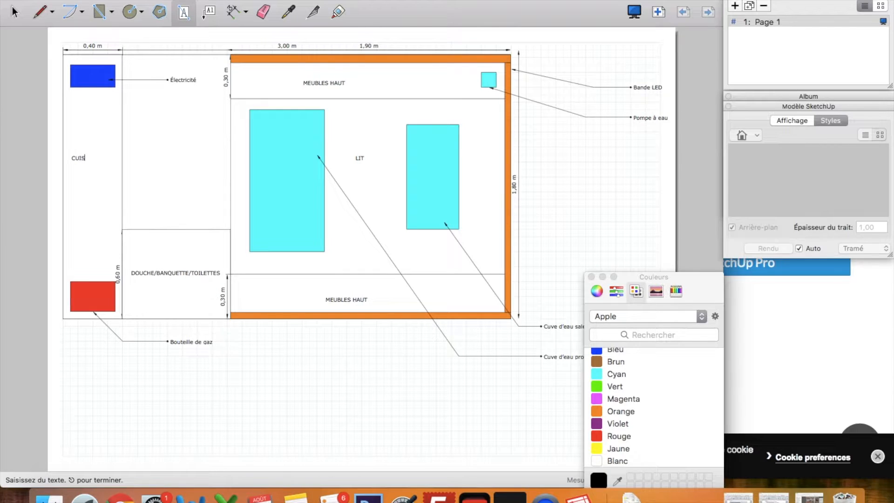
type("ISINE")
- Add the text "COULOIR" in the open area between the kitchen and the bed zone
left_click(184, 14)
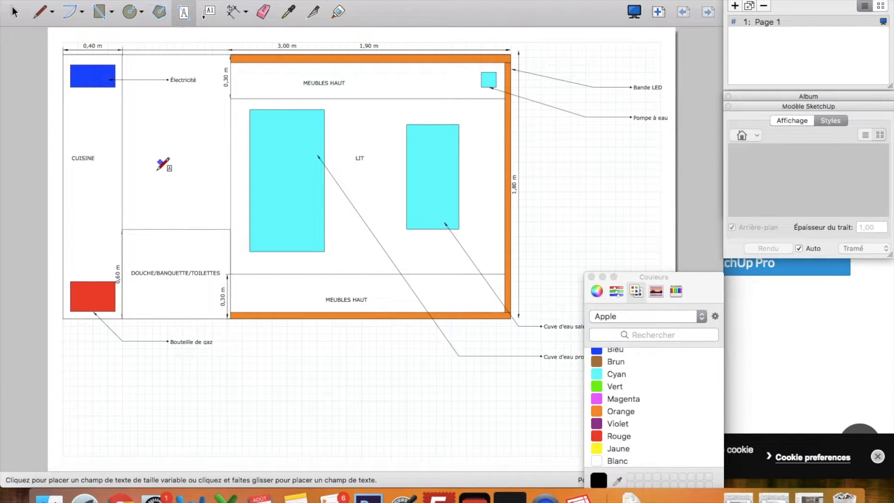
left_click(159, 155)
type("d")
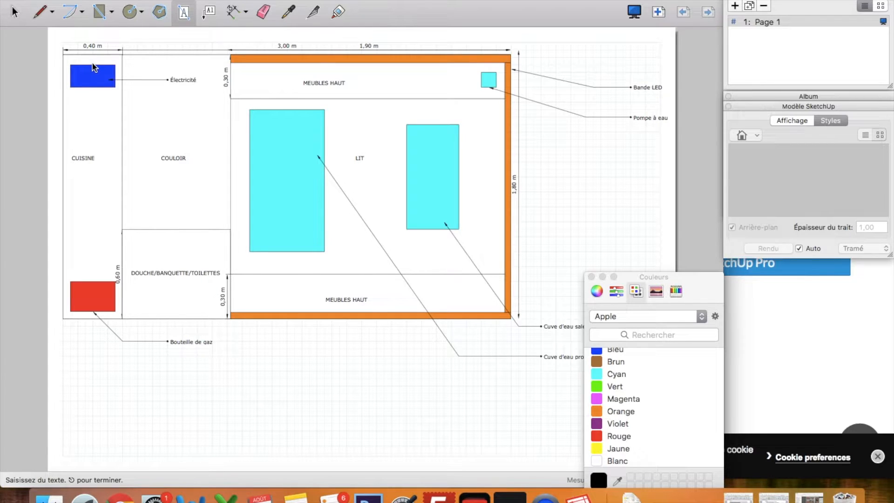
left_click(20, 18)
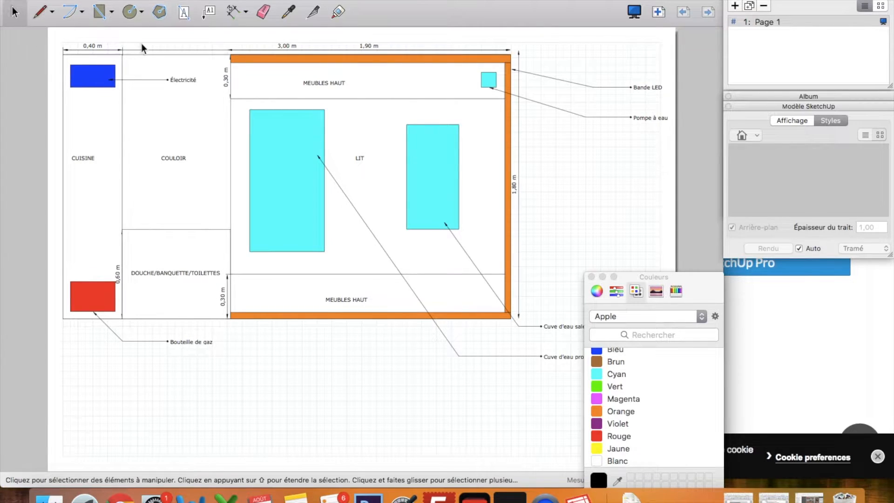
- Draw a thin rectangle along the lower edge of the kitchen zone, across its full width, and fill it with Brun
left_click(101, 21)
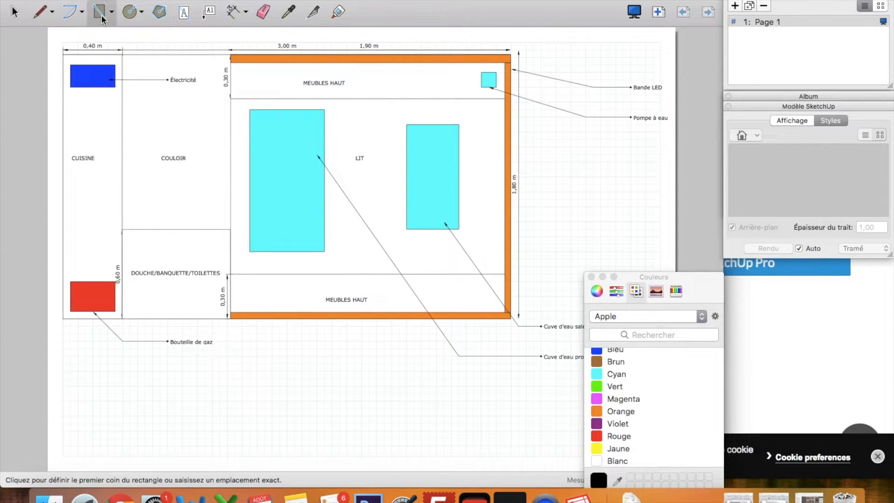
left_click(63, 319)
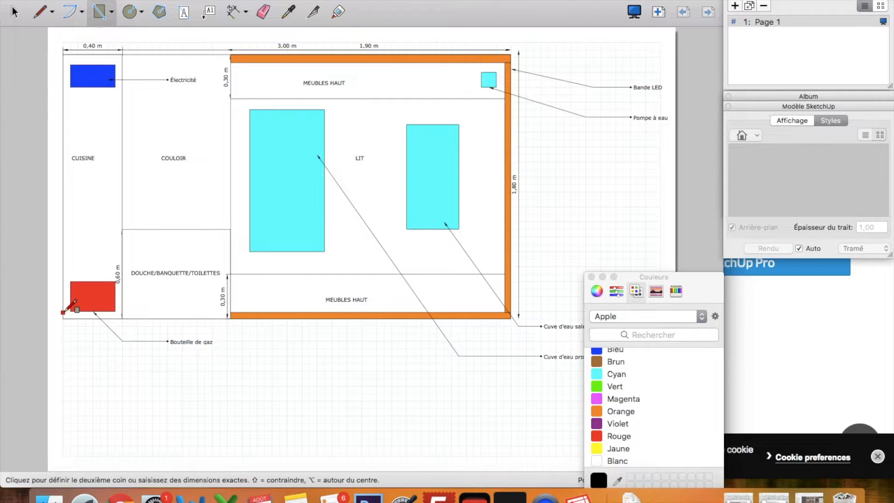
left_click(122, 313)
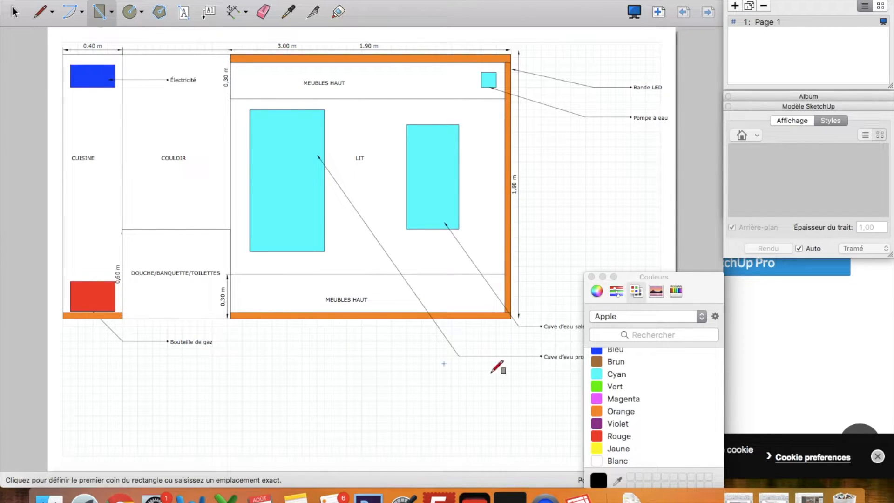
left_click_drag(641, 362, 117, 315)
- Add a leader label reading "Chauffe-eau" below the plan, pointing to the brown strip under the kitchen zone
left_click(209, 11)
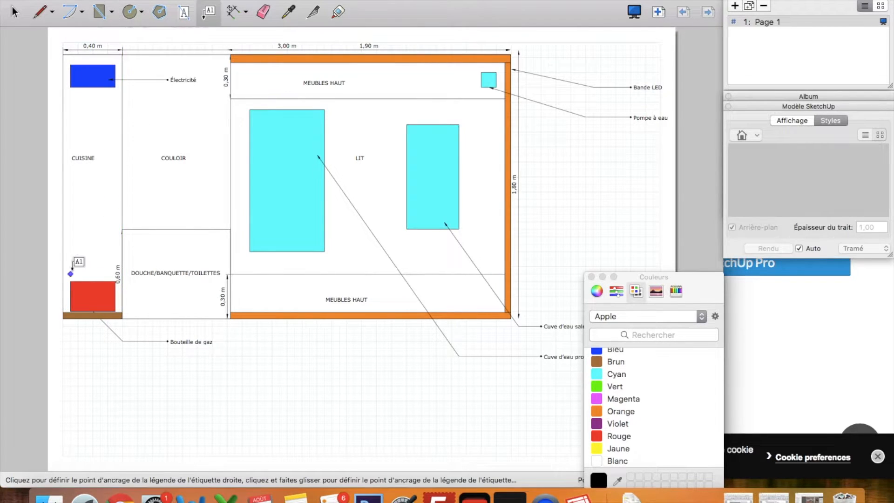
left_click(77, 321)
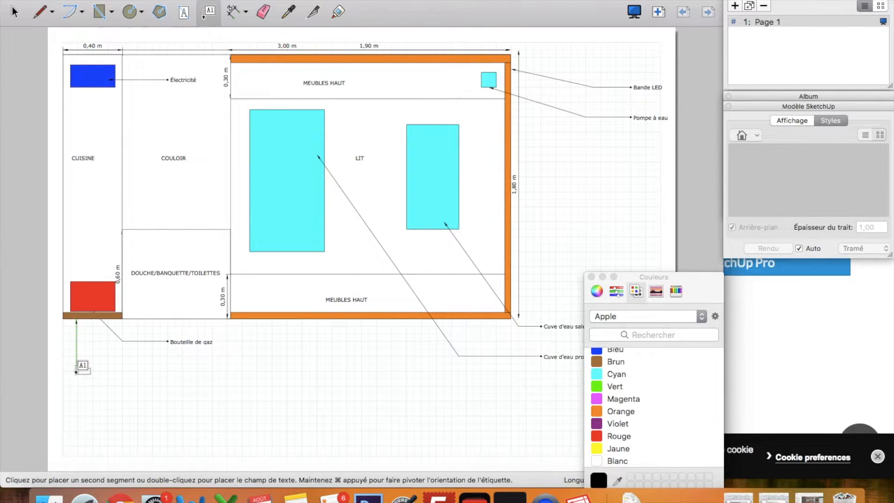
left_click(93, 371)
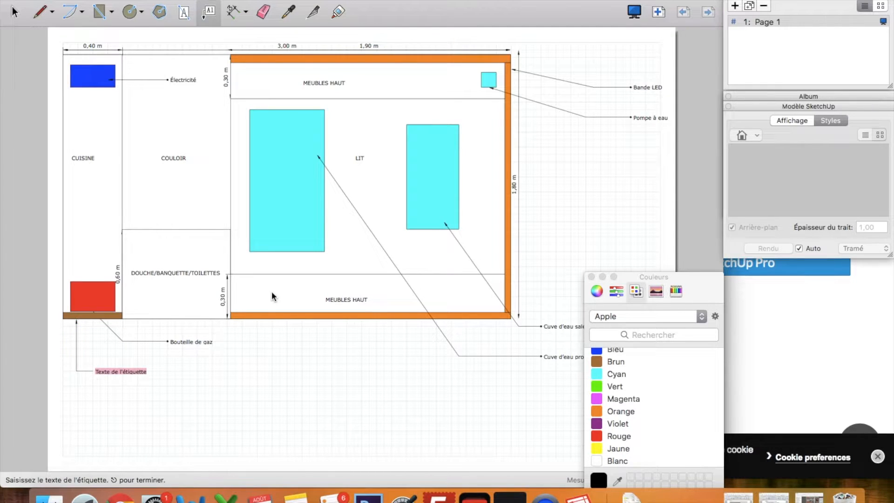
type("CHAU")
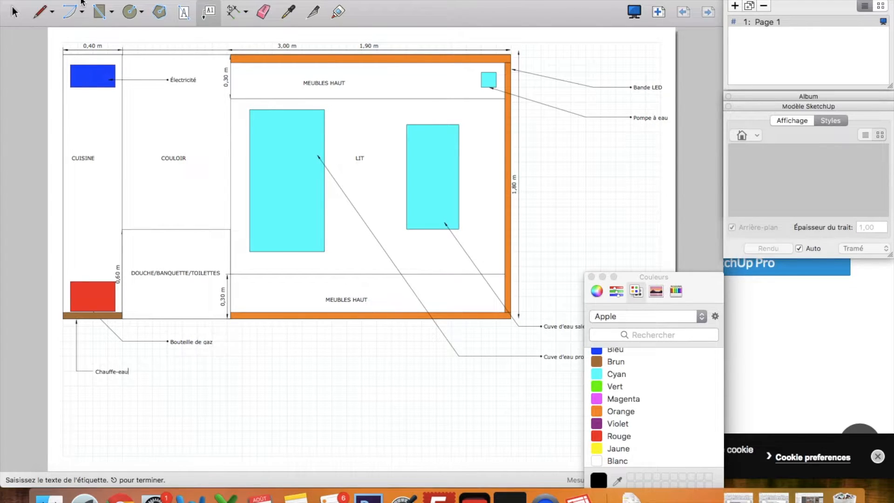
- Move the "CUISINE" text down within the kitchen zone, to just above the red rectangle
left_click(105, 17)
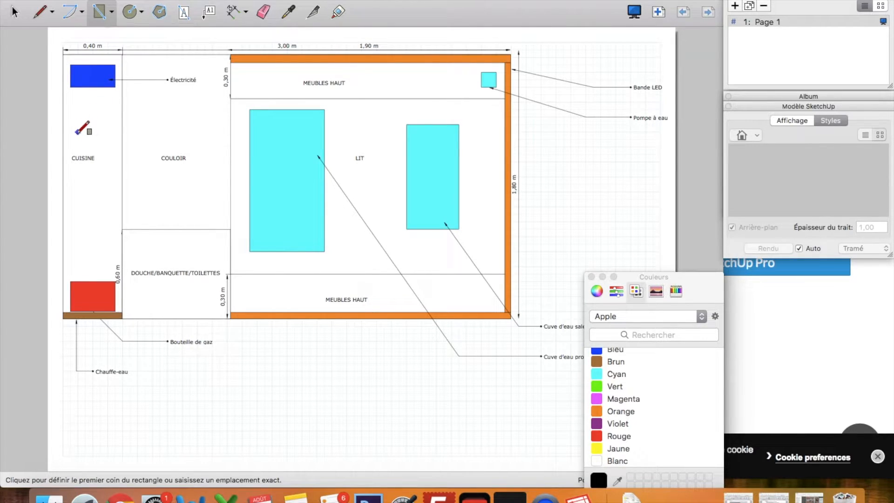
left_click(15, 13)
left_click_drag(82, 160, 87, 234)
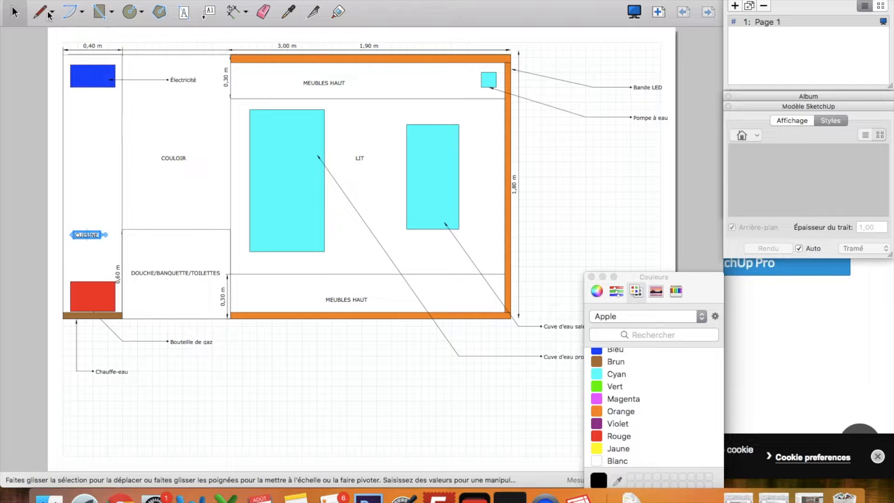
- Draw a rectangle in the kitchen zone just below the blue one, matching its width, and fill it with Brun
left_click(99, 12)
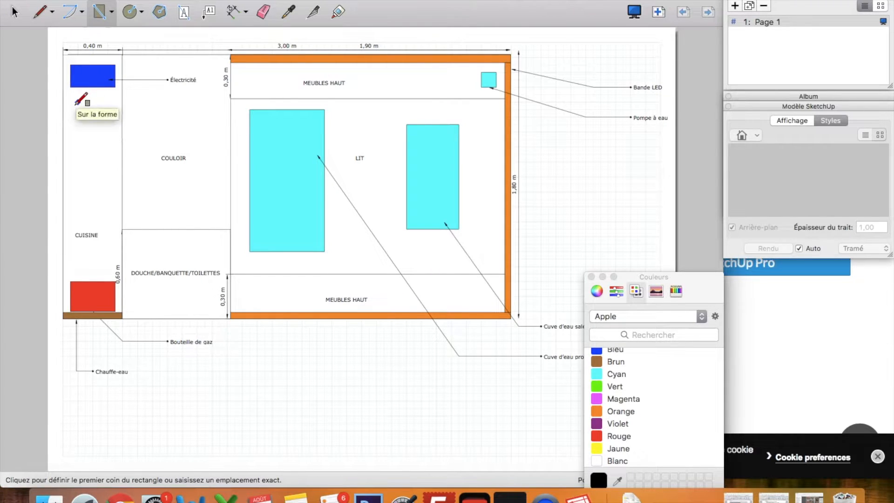
left_click(70, 102)
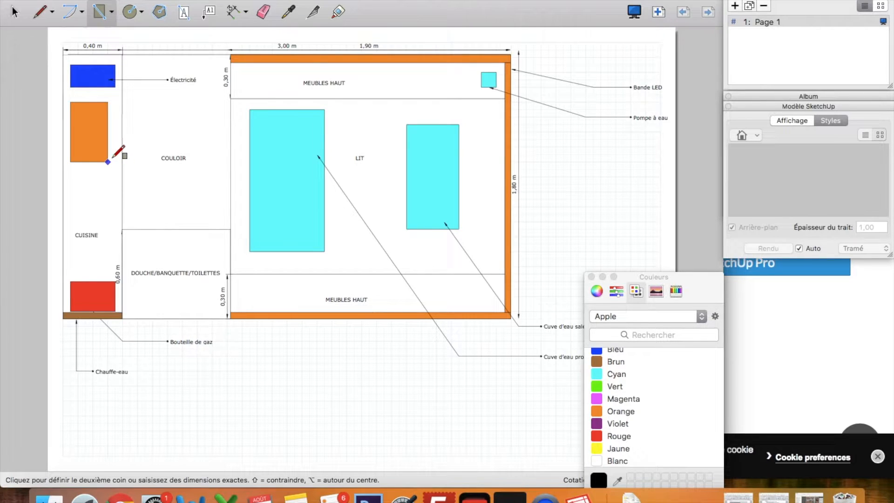
left_click(115, 154)
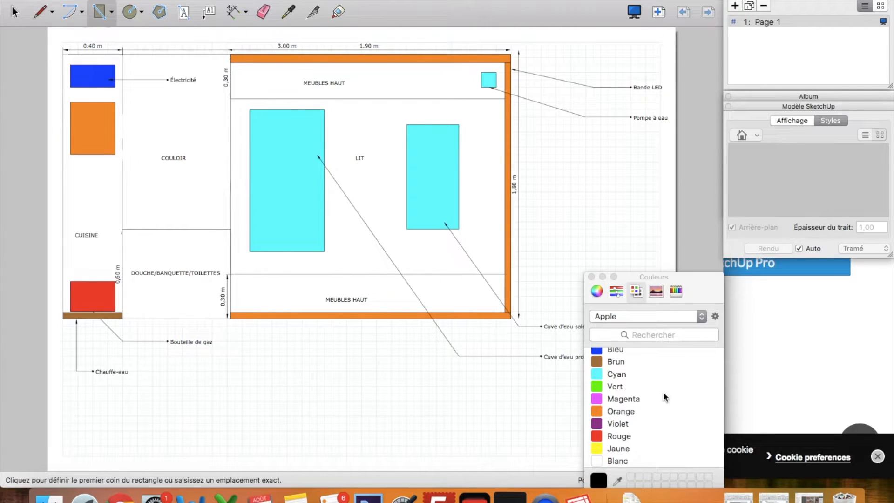
left_click(631, 363)
left_click_drag(629, 364, 111, 133)
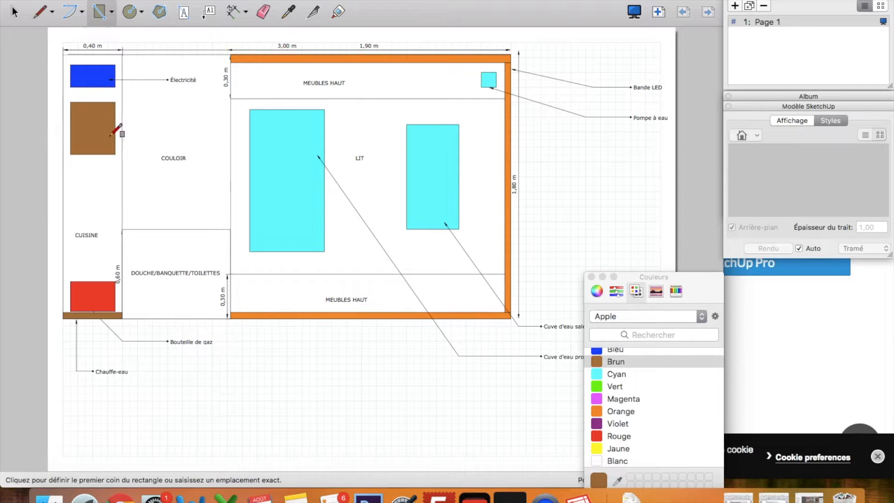
- Add a leader label reading "Plaques et évier" in the corridor, pointing to the brown rectangle below the blue one
left_click(209, 11)
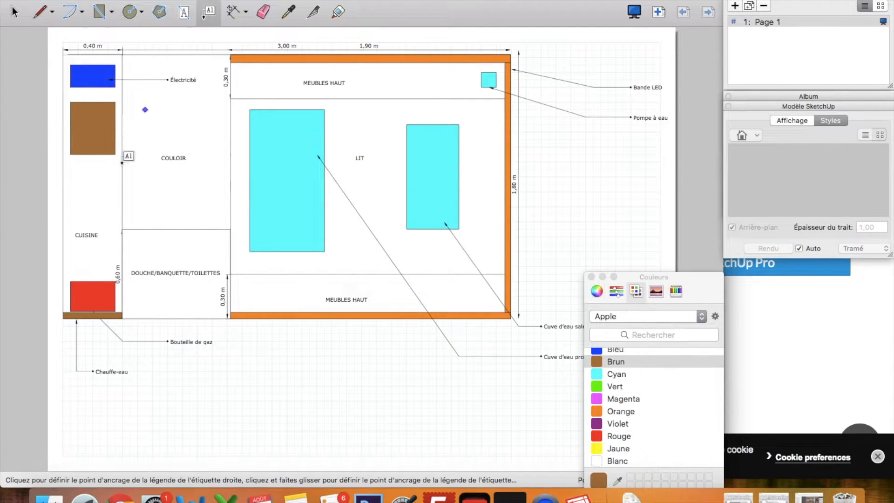
left_click(100, 146)
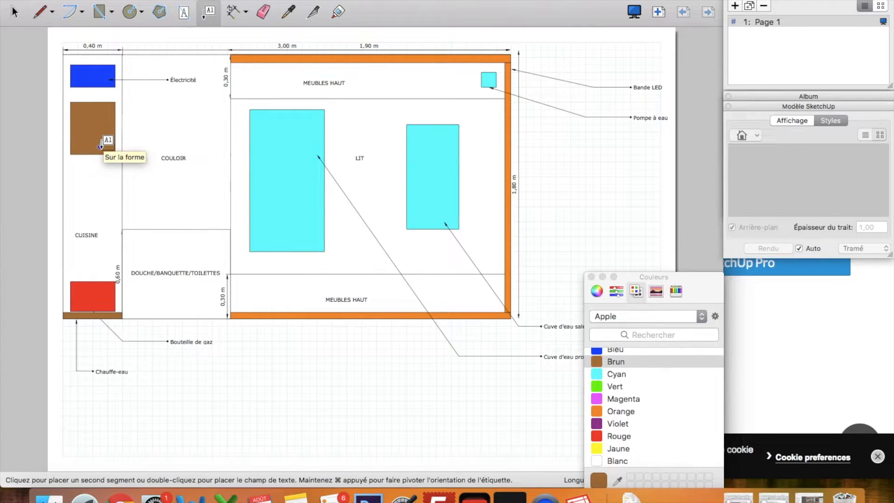
left_click(138, 125)
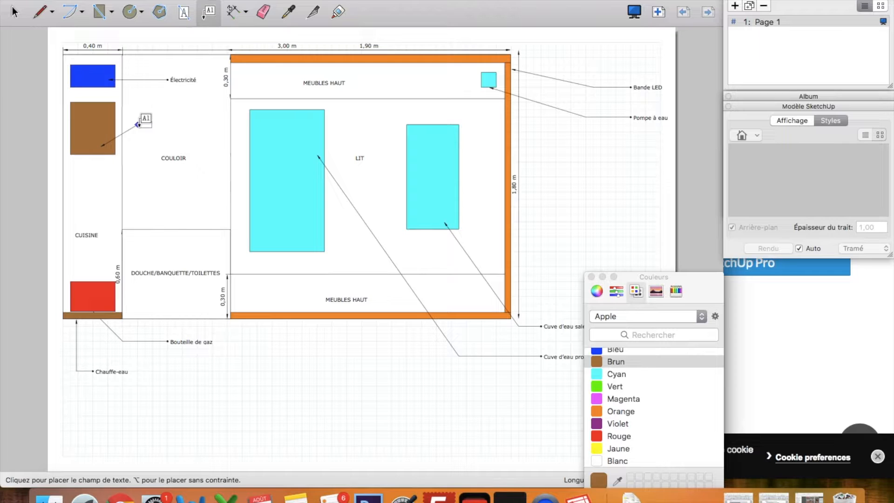
left_click(154, 124)
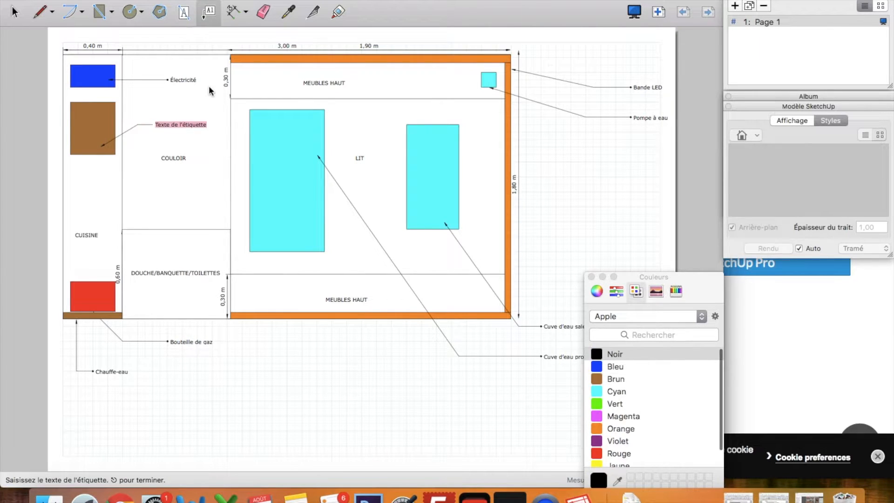
type("Plaqu")
type("es et é")
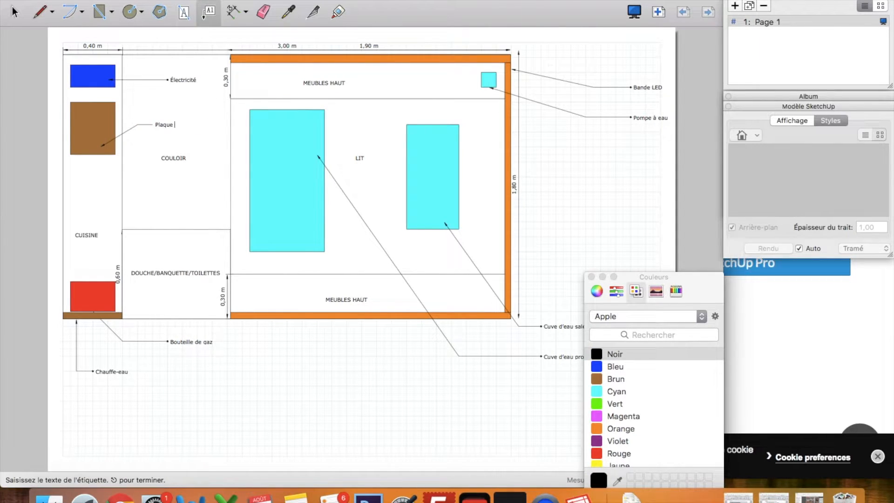
type("vier")
left_click(16, 12)
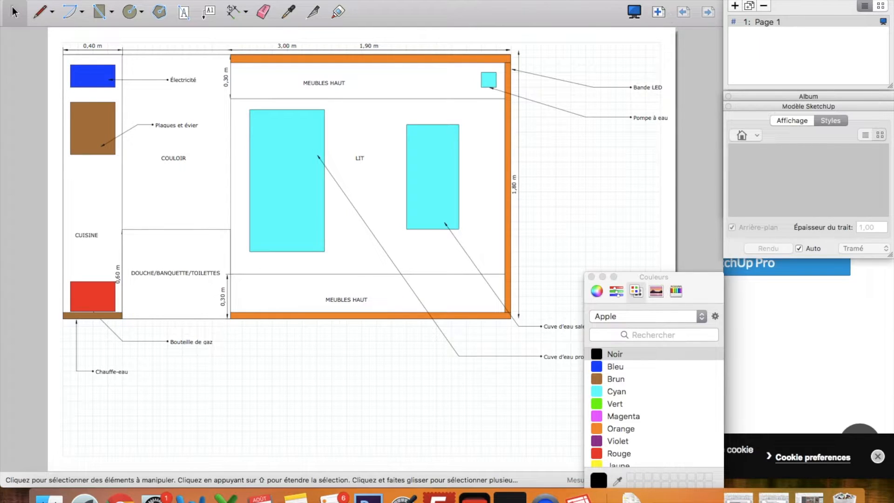
left_click(298, 135)
left_click(443, 161)
left_click(490, 80)
left_click(101, 67)
left_click(94, 132)
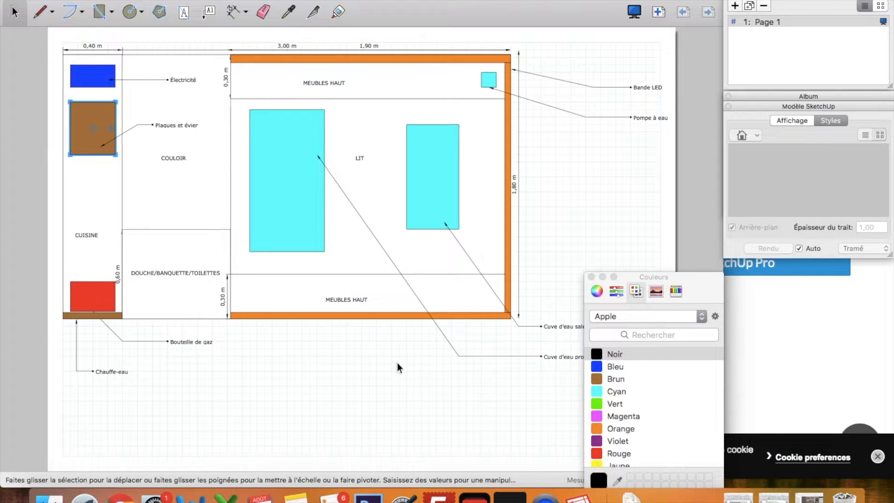
- Close the colour palette, switch to SketchUp Pro 2016 and start a new model from the "Modèle de base - Mètres" template
left_click(591, 277)
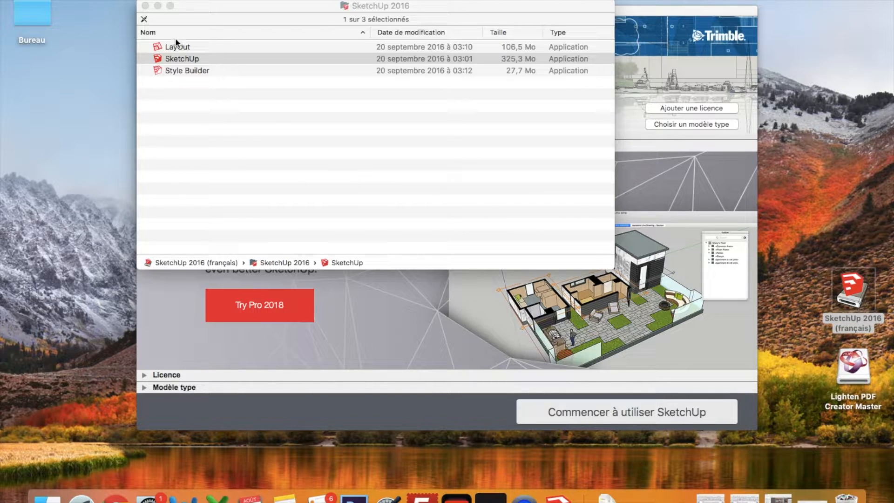
left_click(157, 6)
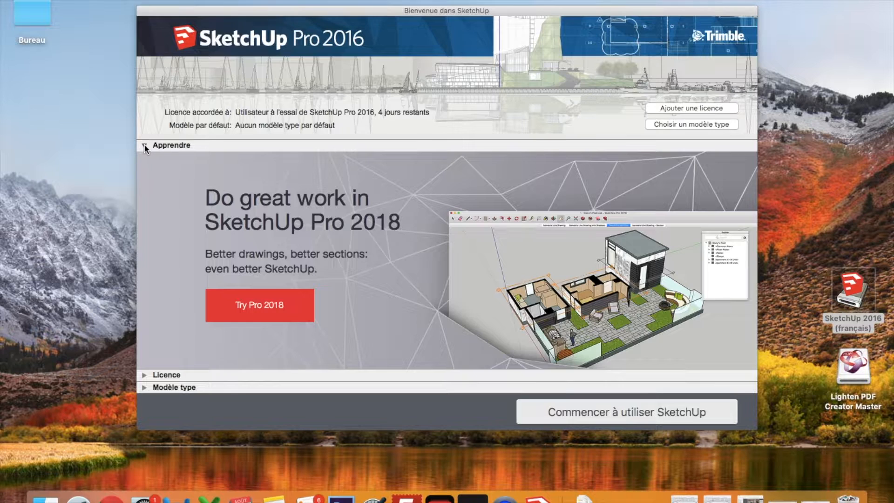
left_click(172, 146)
left_click(145, 158)
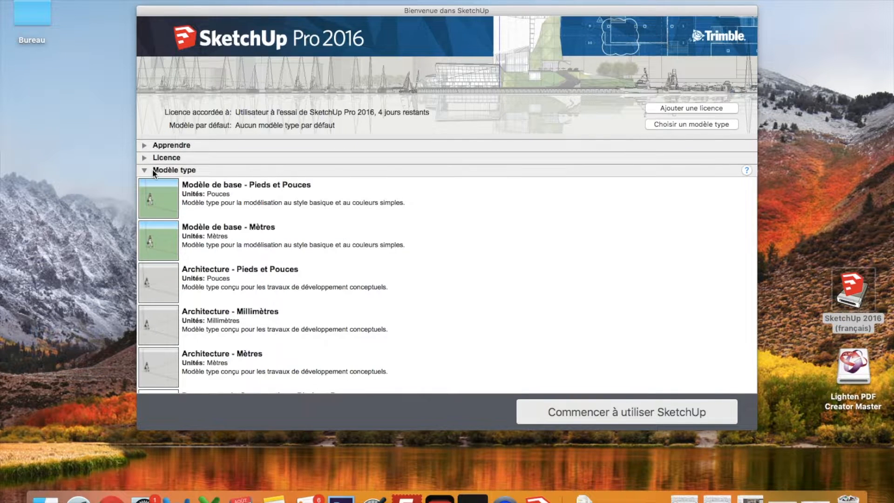
scroll(231, 252, "down", 2)
scroll(230, 253, "up", 2)
left_click(232, 253)
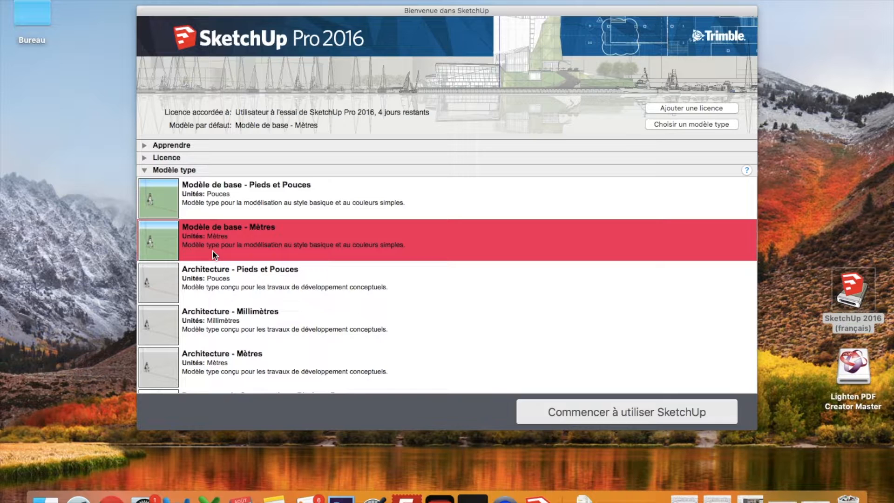
left_click(544, 422)
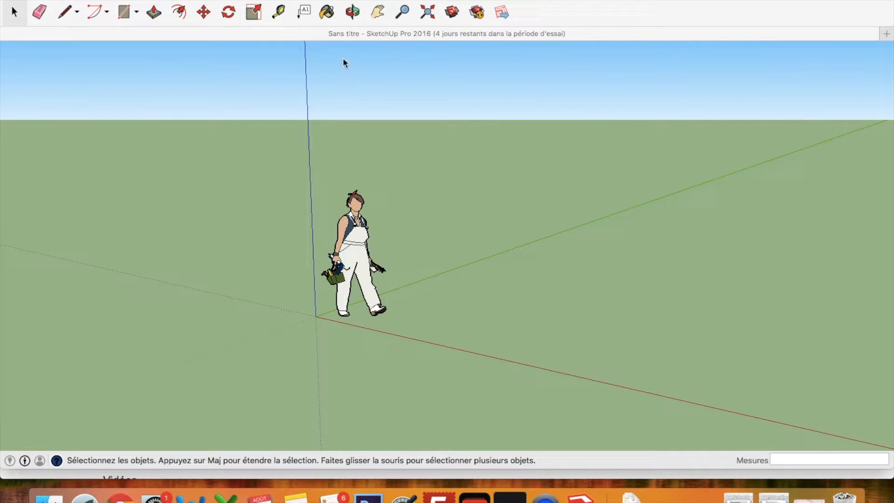
- Check the length and angle unit settings in the model information
left_click(352, 11)
left_click_drag(408, 293, 487, 304)
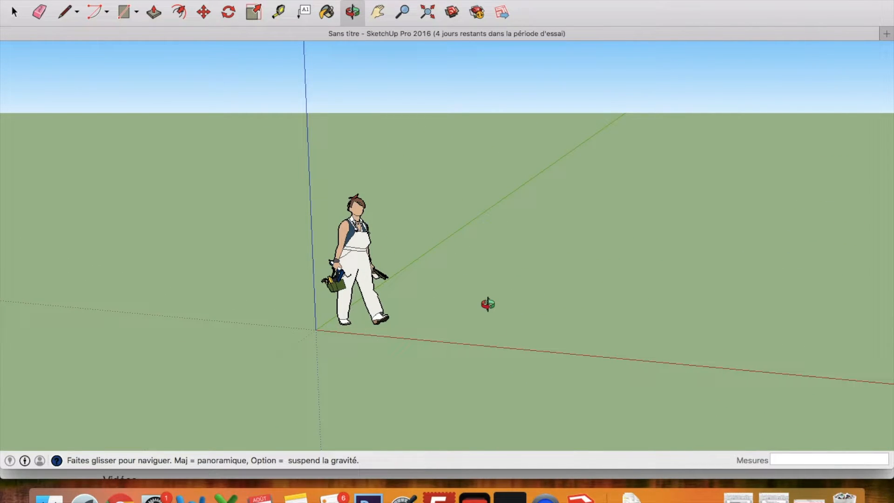
left_click_drag(487, 303, 482, 319)
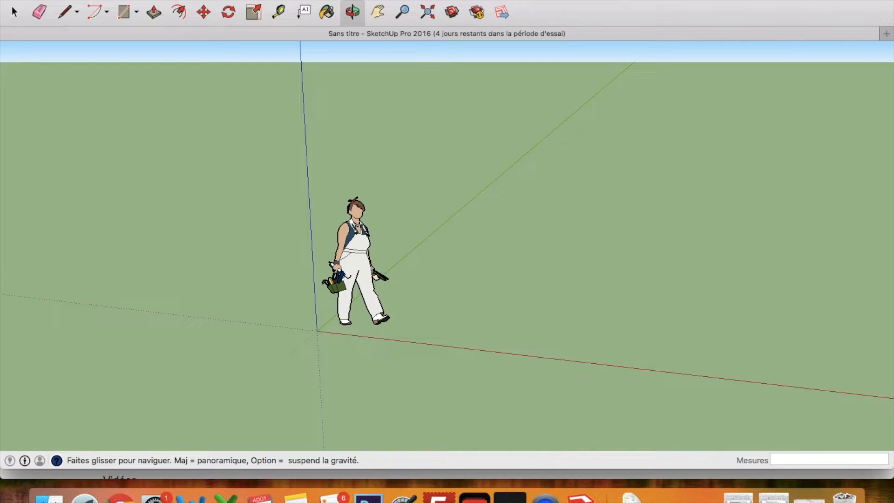
left_click(351, 1)
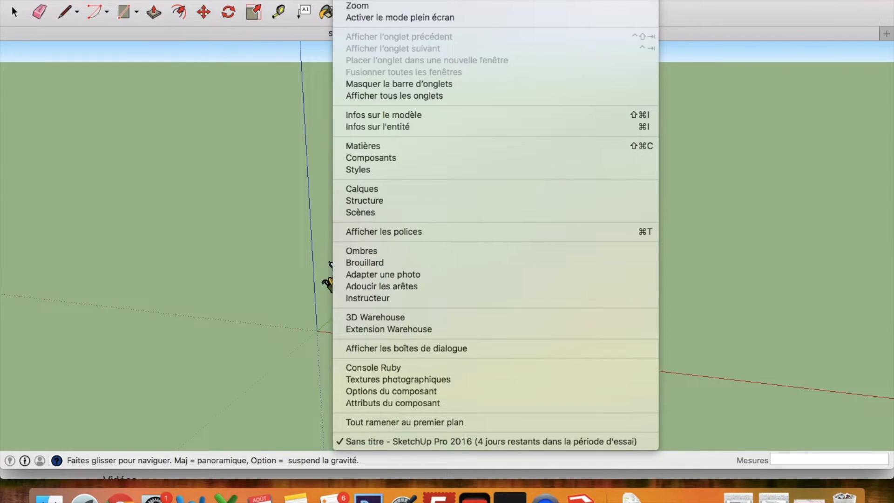
left_click(389, 111)
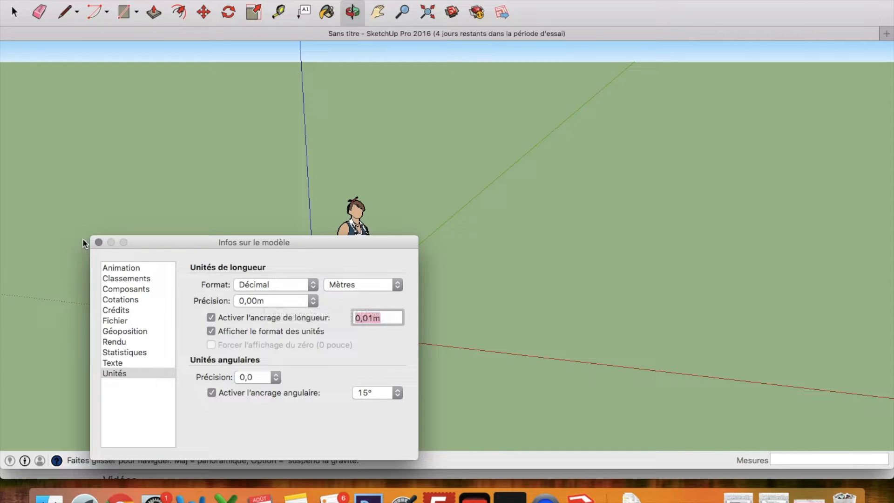
left_click(97, 242)
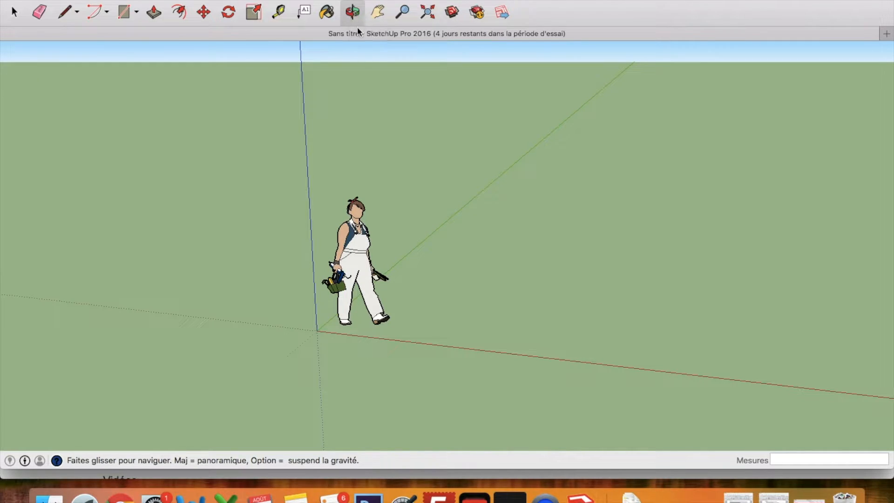
left_click_drag(353, 226, 527, 291)
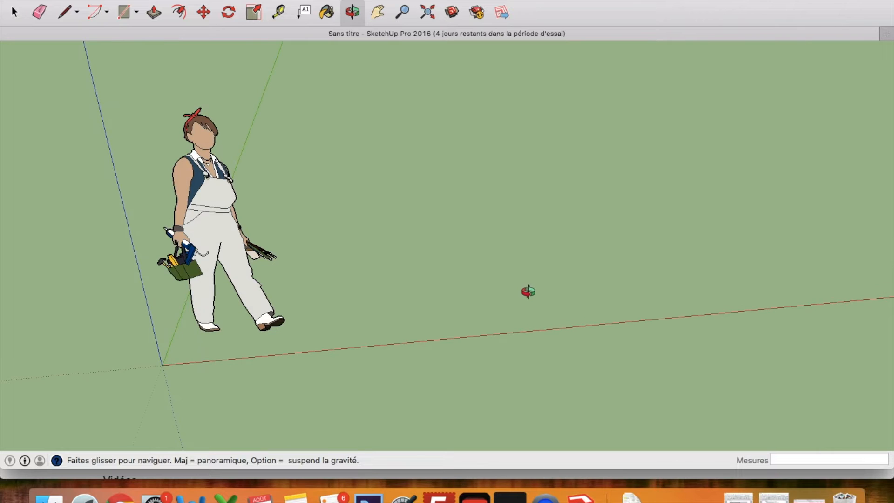
scroll(526, 291, "up", 2)
scroll(529, 292, "down", 3)
scroll(529, 292, "down", 3)
scroll(529, 291, "up", 5)
scroll(529, 292, "down", 3)
scroll(529, 292, "down", 2)
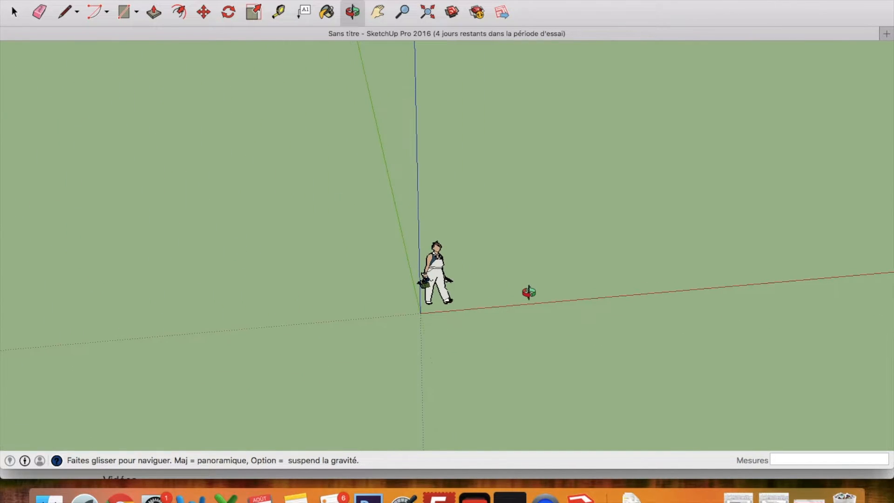
scroll(529, 292, "up", 5)
scroll(529, 292, "down", 1)
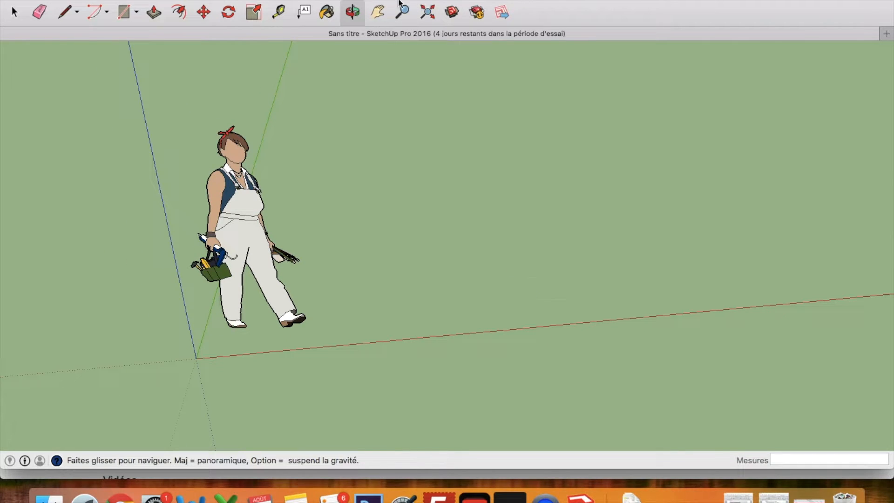
left_click(377, 12)
left_click_drag(619, 213, 317, 227)
left_click_drag(542, 194, 576, 211)
left_click_drag(168, 215, 496, 224)
scroll(393, 96, "down", 5)
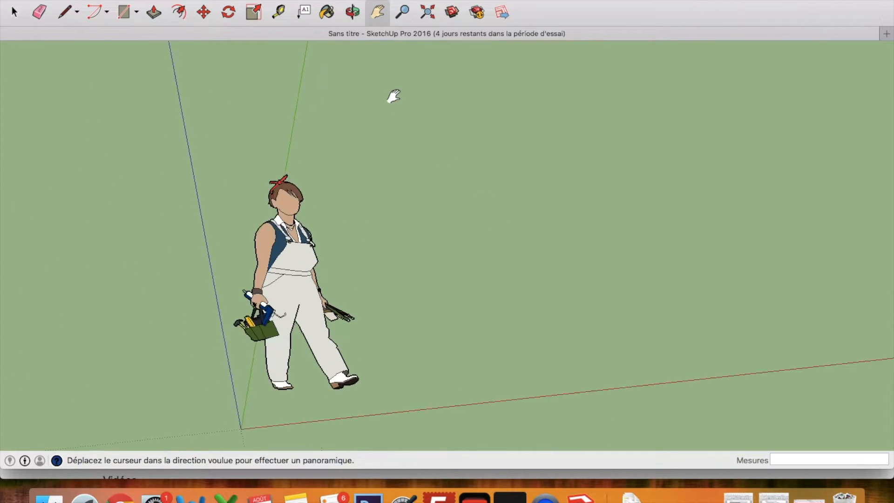
- Viewed from above, draw a ground rectangle of about 3,90 m by 2,22 m beside the red axis, near the human figure
left_click(352, 12)
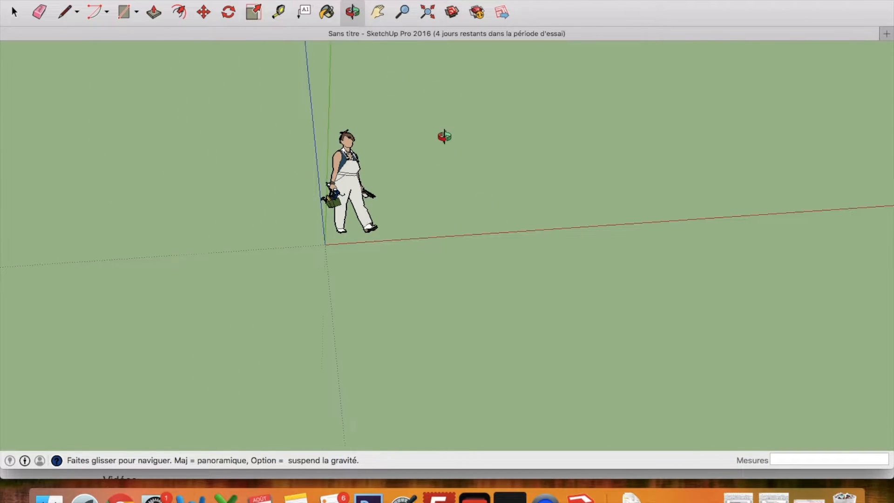
left_click_drag(454, 121, 321, 253)
left_click_drag(724, 122, 484, 195)
left_click_drag(587, 214, 471, 295)
left_click_drag(622, 240, 574, 240)
key("h")
left_click_drag(637, 209, 513, 137)
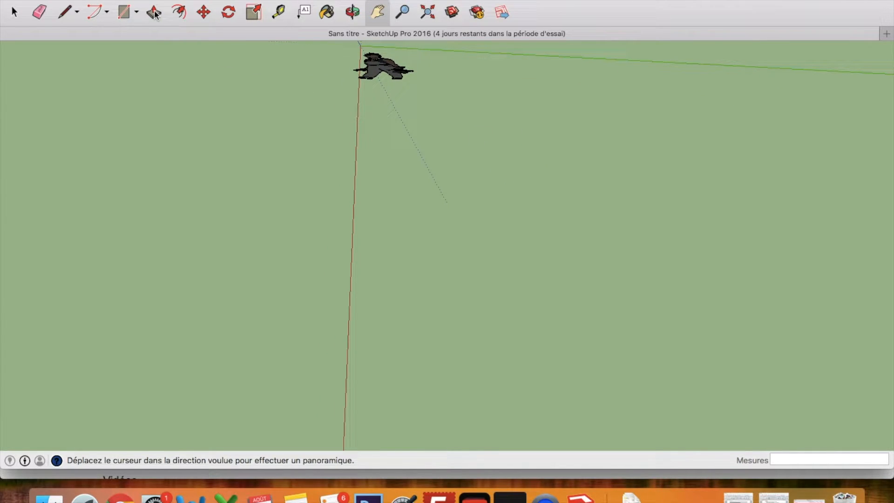
left_click(124, 13)
left_click(384, 112)
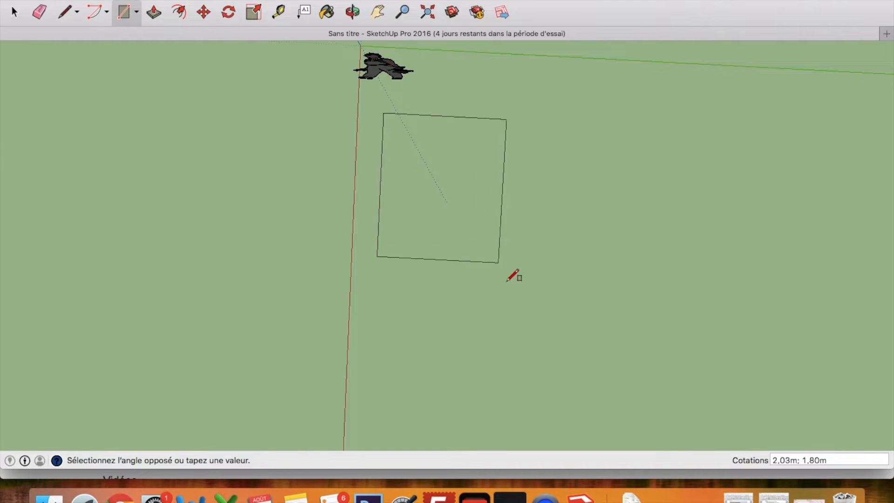
left_click(514, 372)
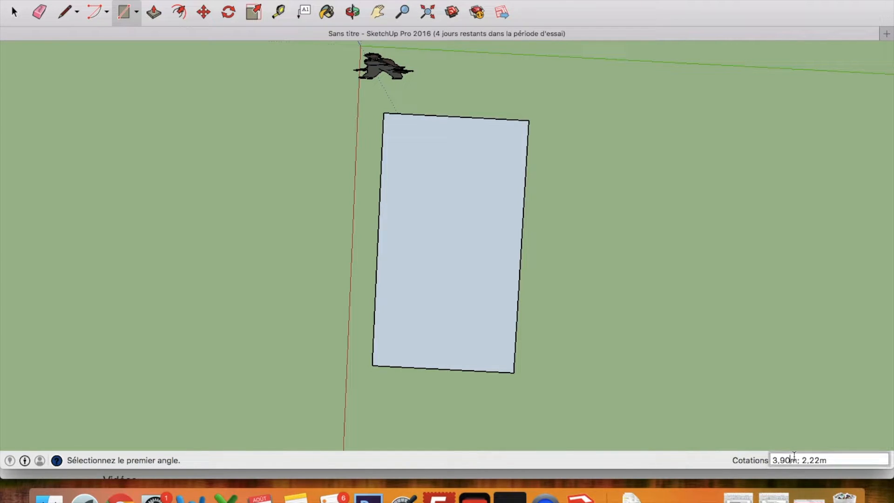
- Set the ground rectangle's dimensions to 3 m by 1,80 m
left_click_drag(789, 459, 754, 453)
type("3")
left_click_drag(807, 460, 788, 459)
type("1?8")
key("BackSpace")
key("BackSpace")
type(",80")
key("Return")
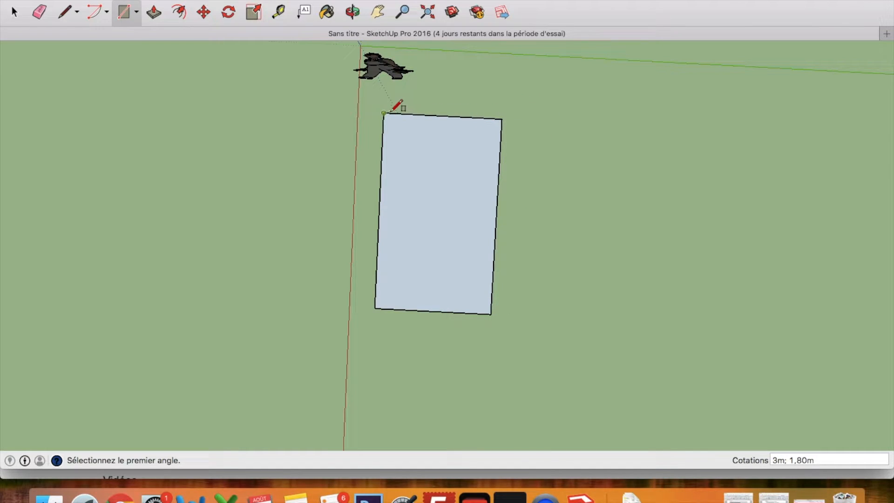
- Extrude the 3 m by 1,80 m ground rectangle upward by 1,85 m with Push/Pull
left_click(352, 12)
left_click_drag(439, 247, 576, 139)
left_click_drag(547, 278, 427, 196)
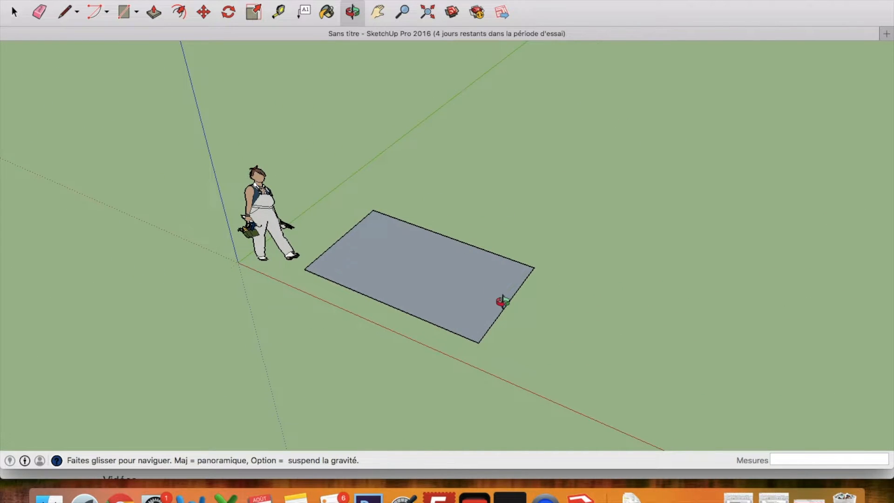
left_click_drag(500, 301, 395, 205)
left_click_drag(501, 281, 315, 289)
left_click_drag(535, 281, 273, 281)
left_click_drag(486, 282, 415, 290)
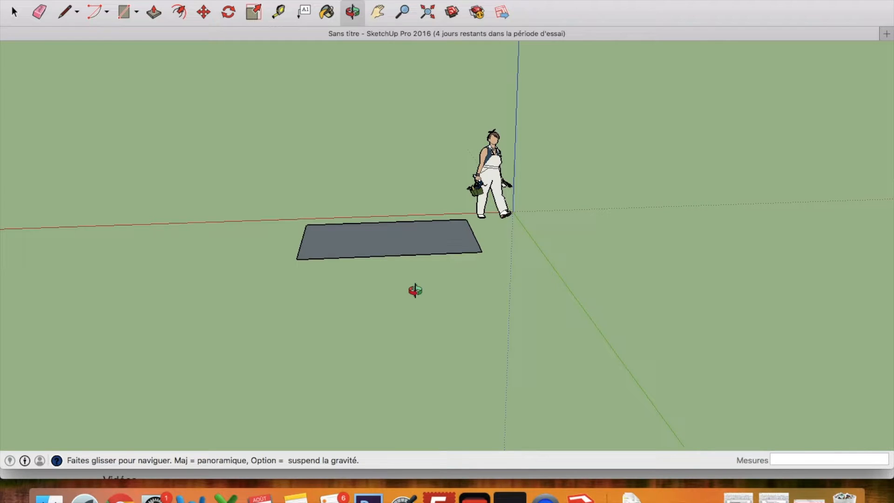
left_click_drag(414, 290, 414, 313)
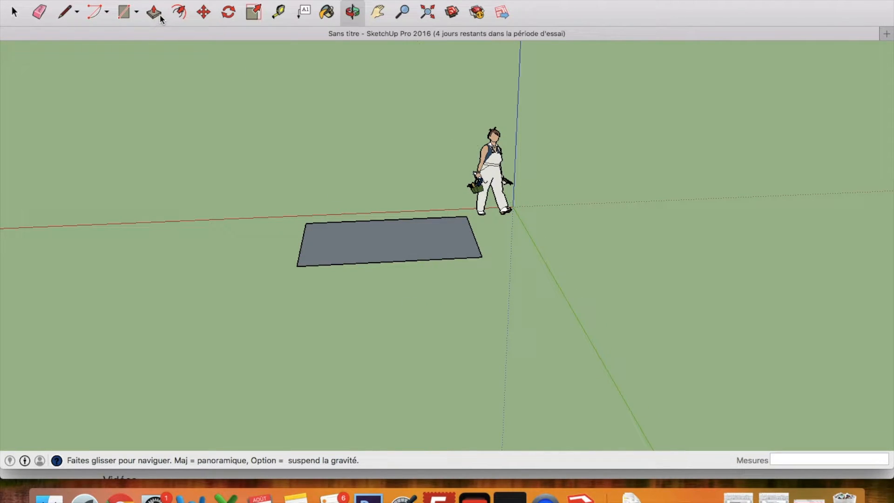
left_click(154, 13)
left_click(350, 243)
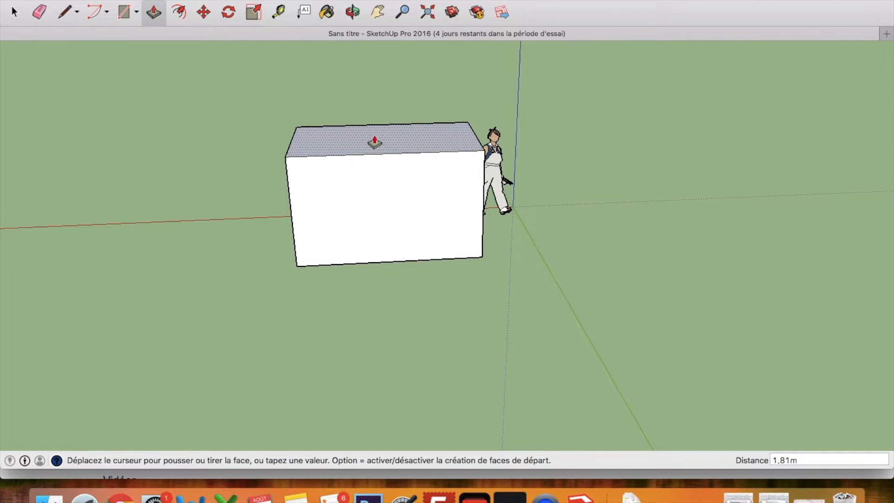
left_click(375, 141)
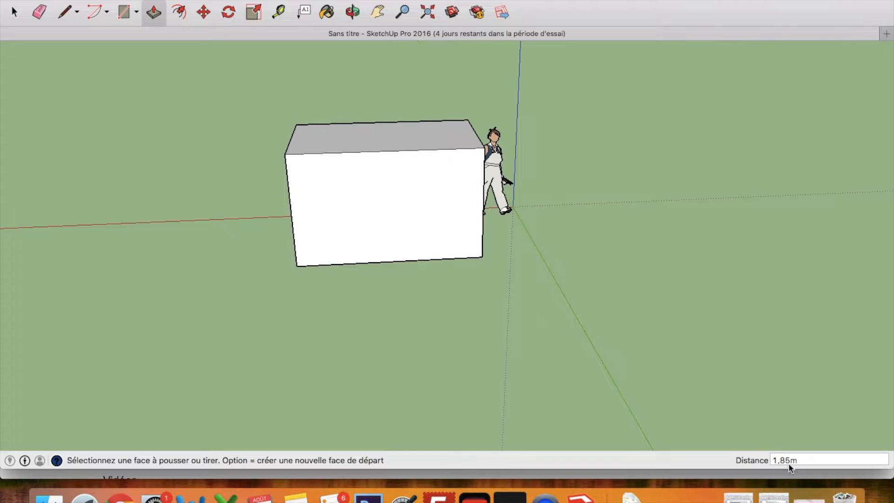
middle_click_drag(402, 290, 399, 291)
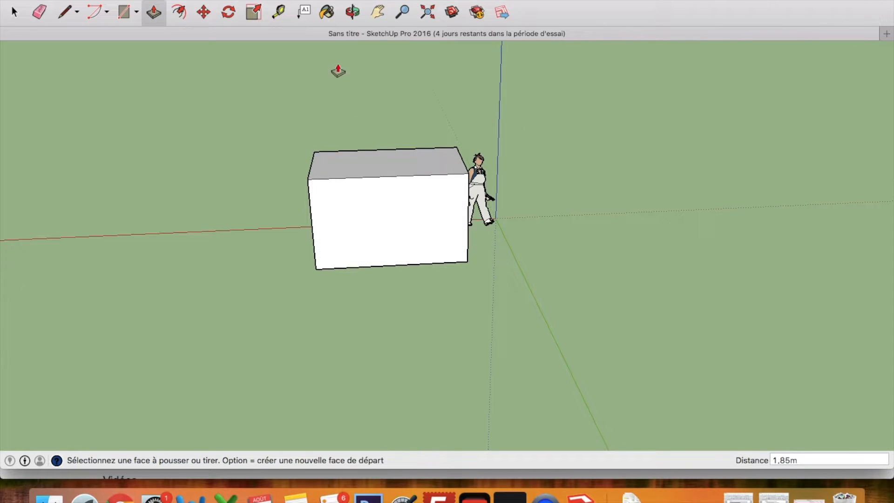
- Delete the box's long front face, its top face and the end face farthest from the human figure
left_click(353, 11)
left_click_drag(206, 202, 618, 223)
left_click_drag(283, 228, 559, 181)
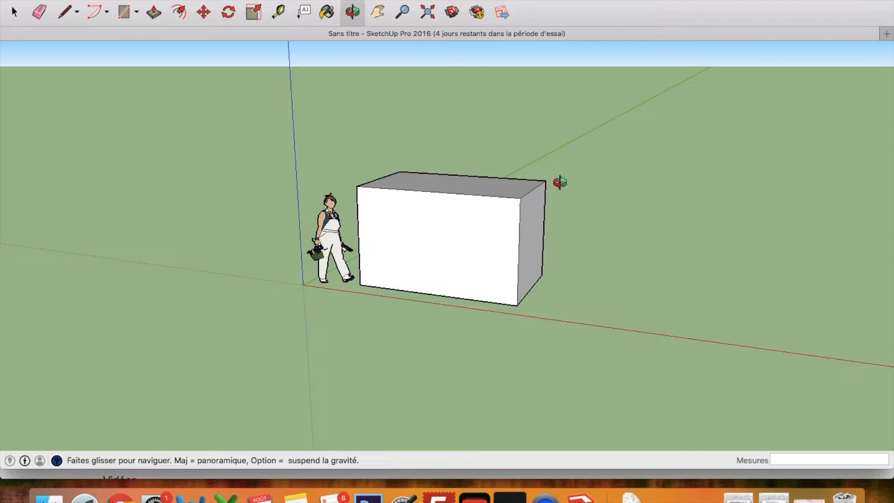
left_click_drag(559, 182, 558, 182)
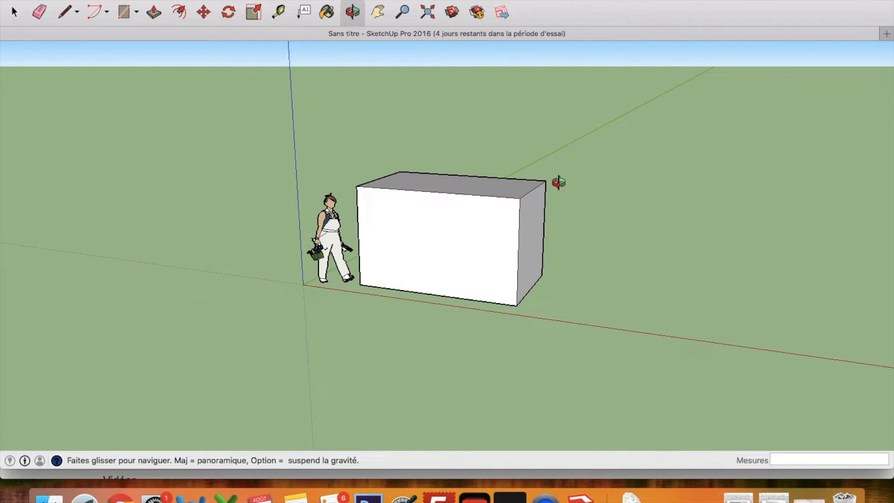
left_click_drag(480, 202, 566, 249)
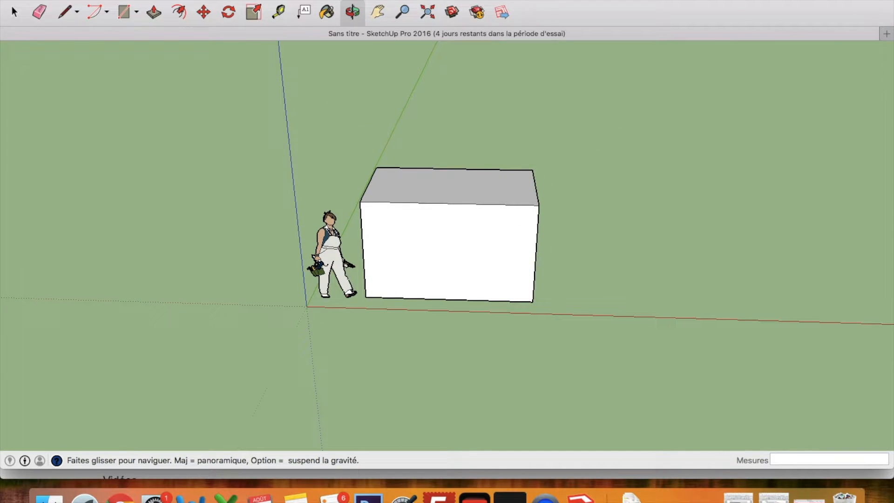
left_click(14, 14)
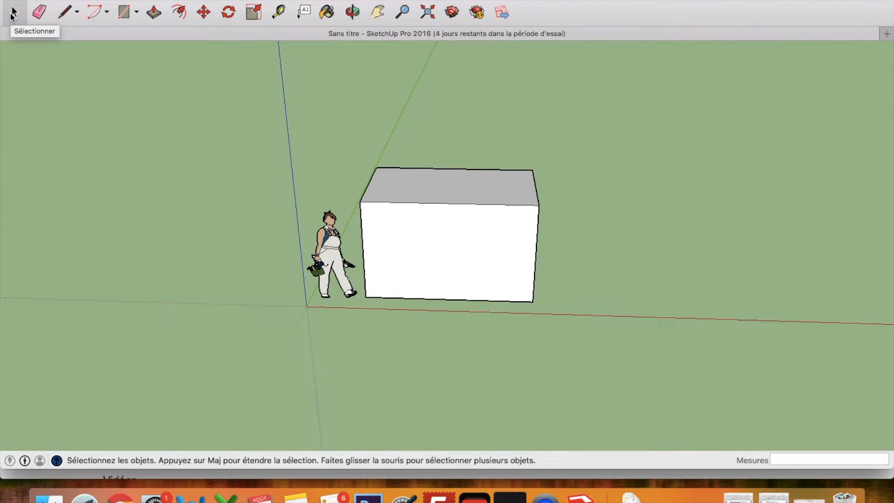
left_click(389, 262)
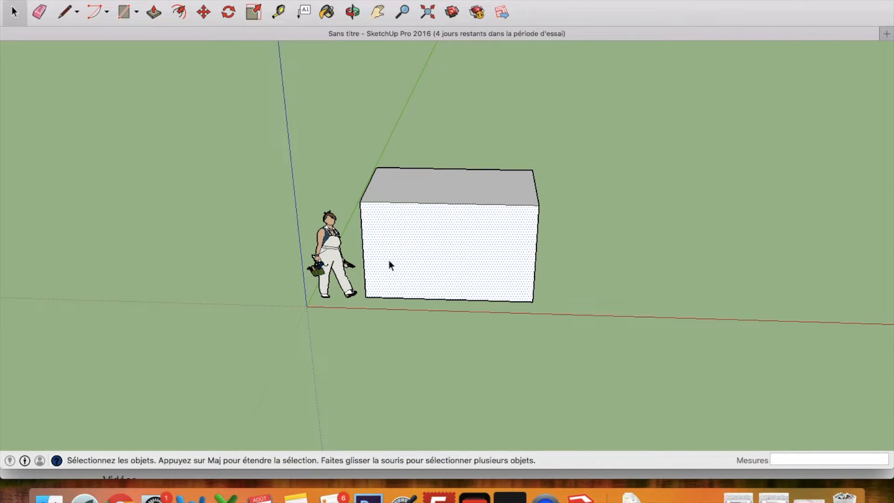
key("Delete")
left_click(434, 191)
key("Delete")
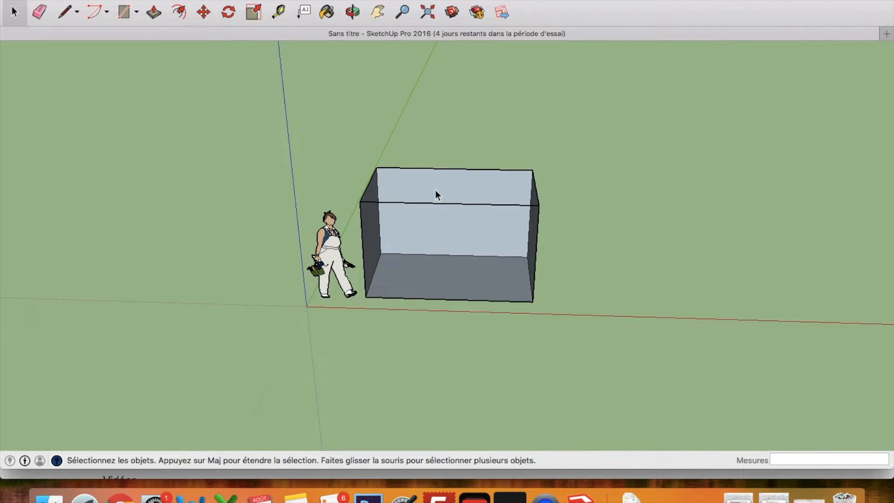
left_click(534, 254)
key("Delete")
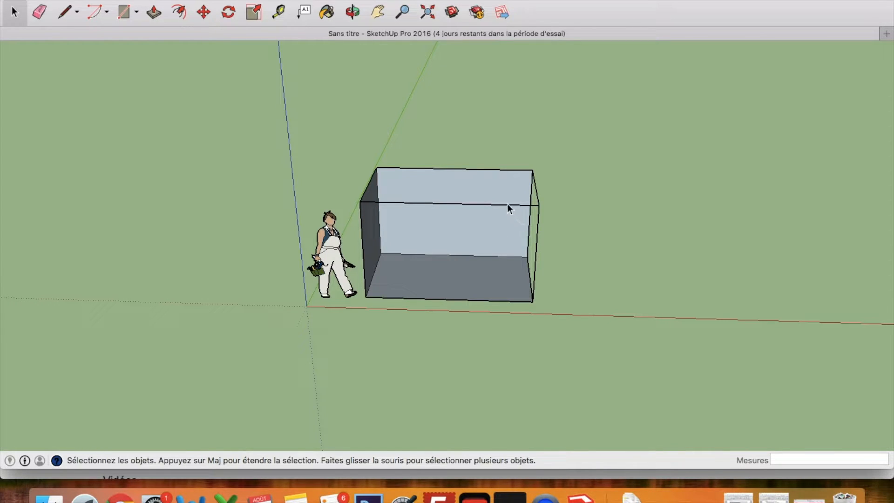
left_click(513, 192)
key("Delete")
key("super+z")
- Delete the loose edges left at the front top and open end of the box, keeping the floor and two walls
left_click(536, 225)
key("Delete")
left_click(519, 208)
left_click(515, 206)
key("Delete")
- Measure the floor's width and the height of the end wall beside the human figure with the Tape Measure
left_click(353, 13)
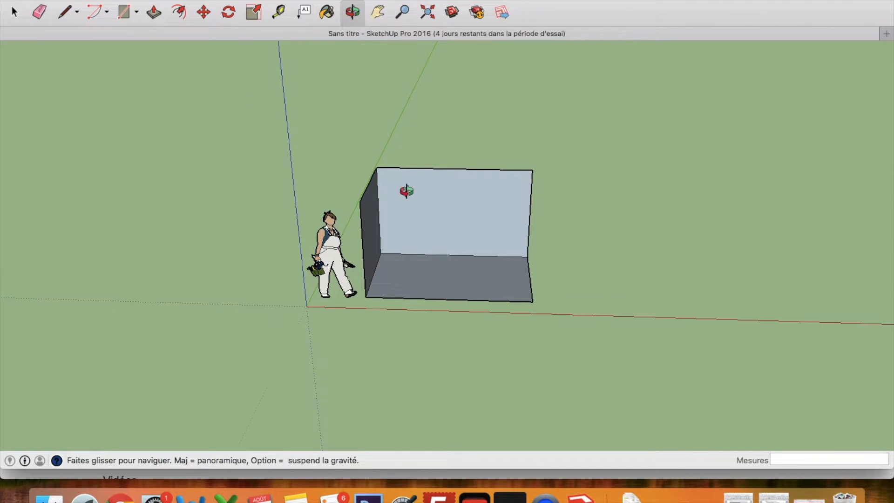
left_click_drag(407, 186, 249, 185)
left_click_drag(428, 236, 432, 267)
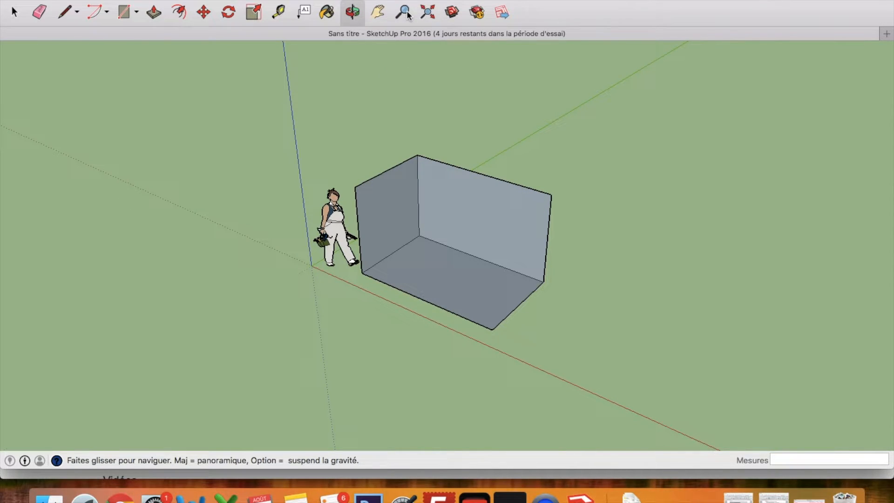
scroll(427, 255, "up", 4)
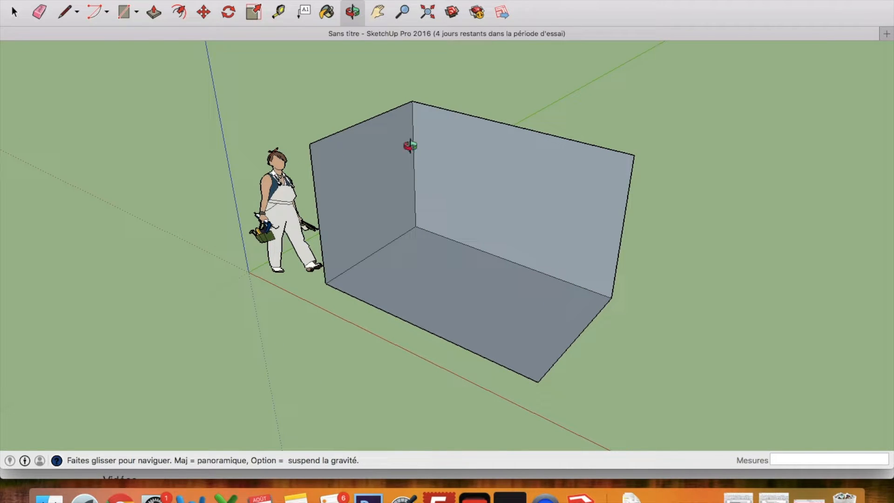
left_click_drag(410, 214, 215, 263)
left_click(279, 13)
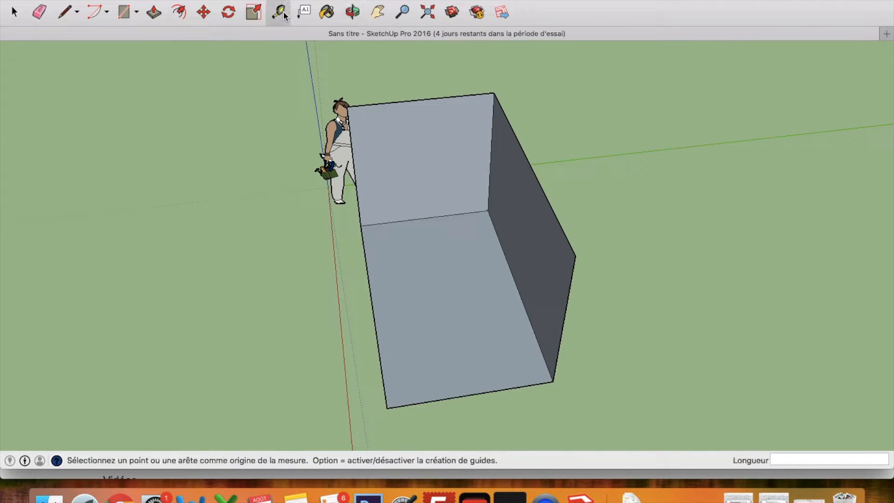
left_click(360, 226)
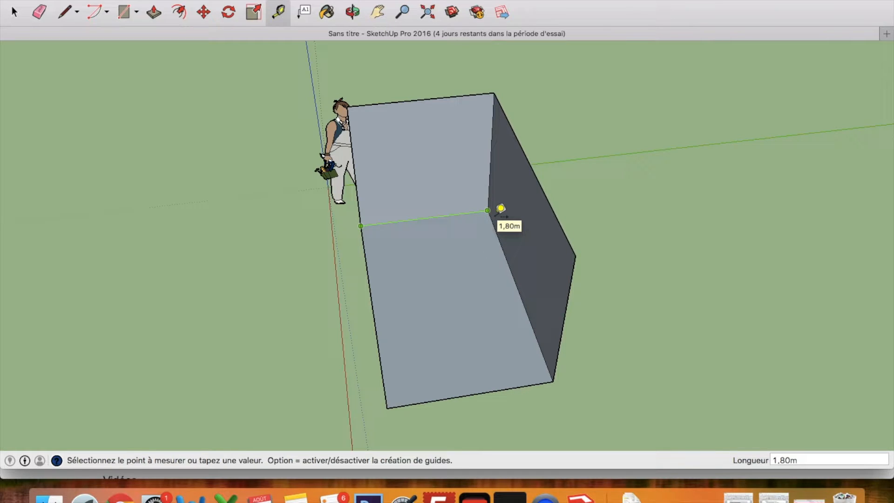
left_click(261, 208)
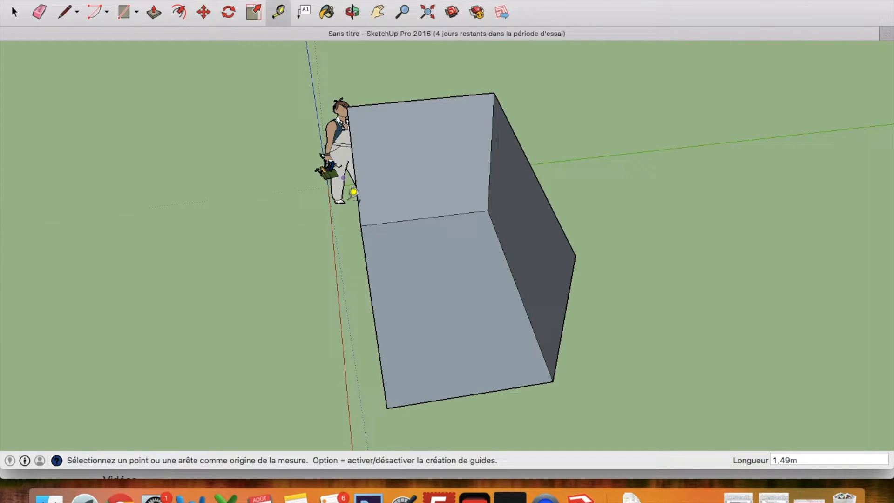
left_click(360, 226)
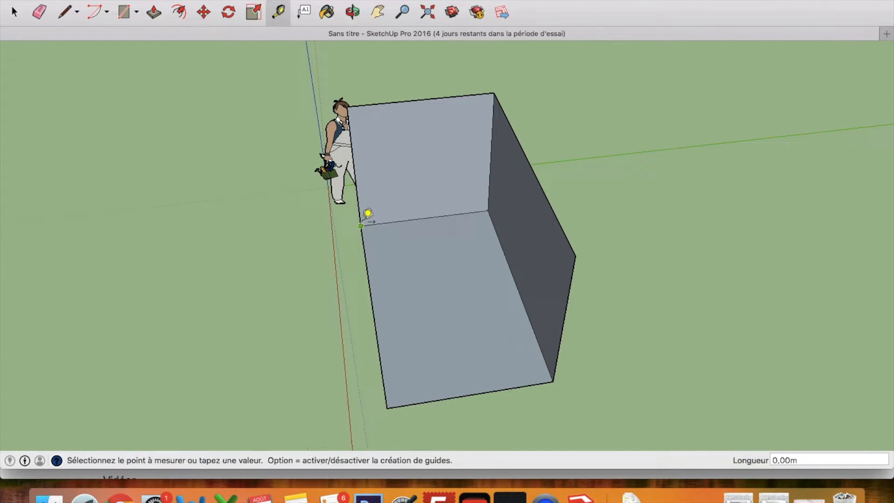
left_click(360, 95)
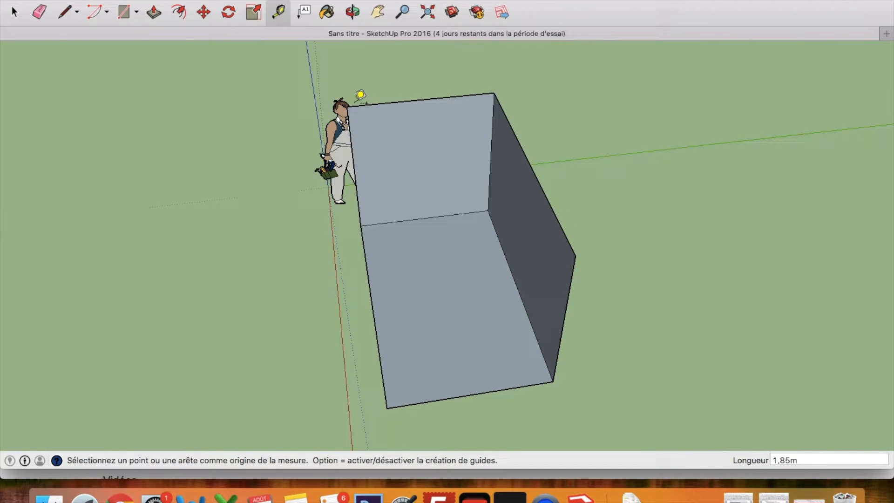
- Draw a narrow ground rectangle about 3,17 m long beside the red axis, past the open end of the van box
left_click(353, 11)
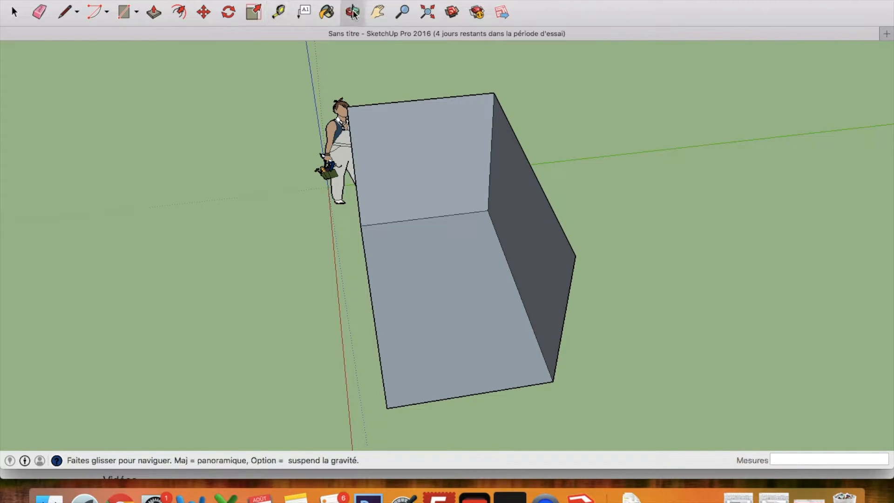
left_click_drag(576, 279, 573, 237)
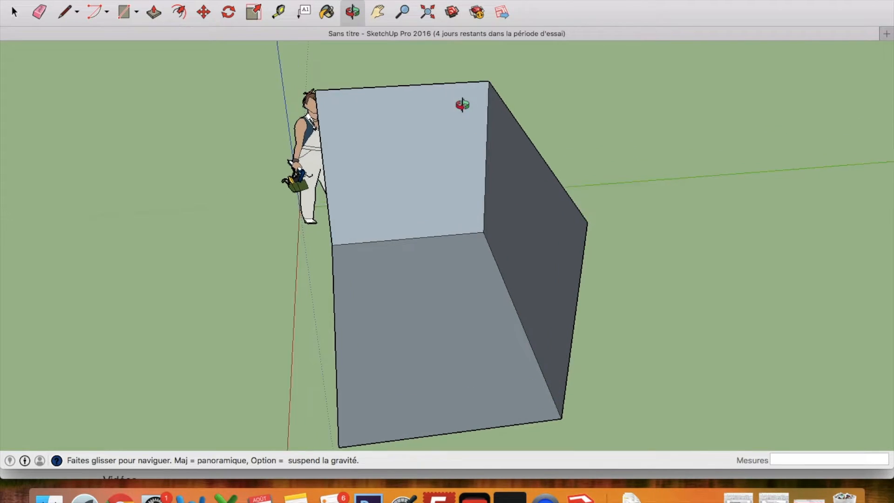
scroll(460, 100, "down", 5)
left_click_drag(563, 358, 730, 335)
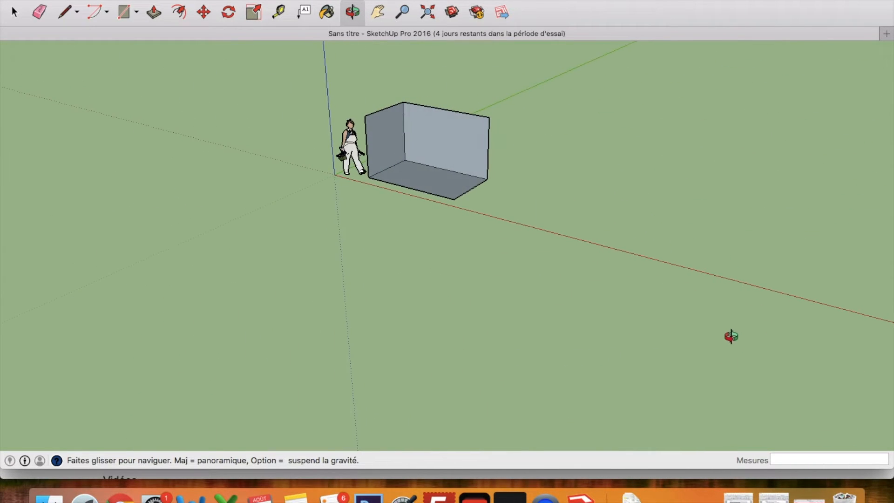
left_click_drag(504, 175, 506, 198)
left_click(123, 11)
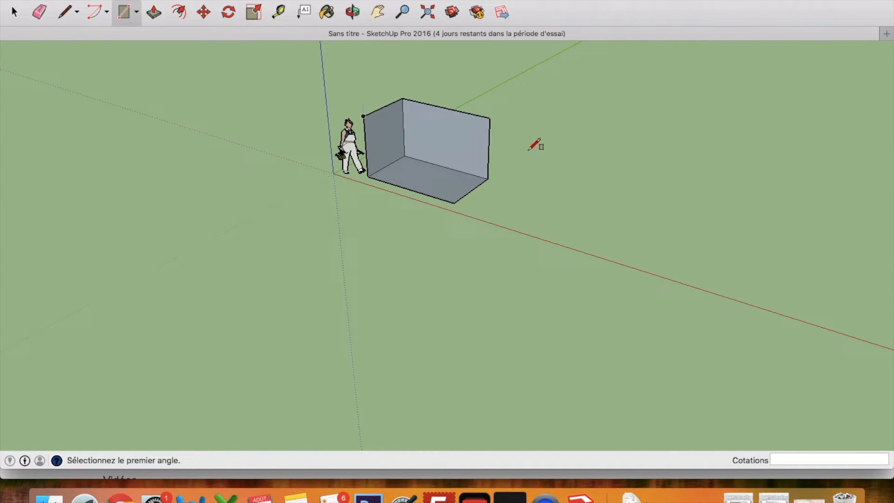
left_click(515, 223)
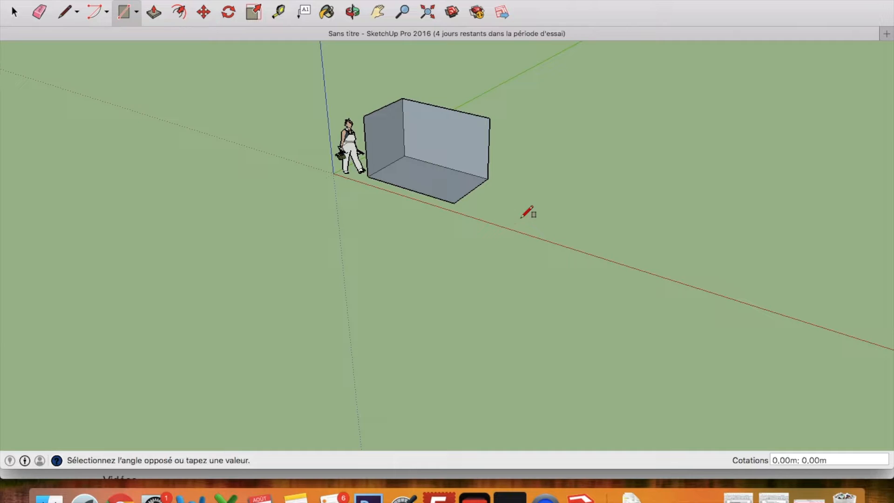
left_click(595, 186)
- Set the narrow rectangle's dimensions to 0,40 m by 1,85 m
left_click_drag(790, 460, 764, 457)
type("40")
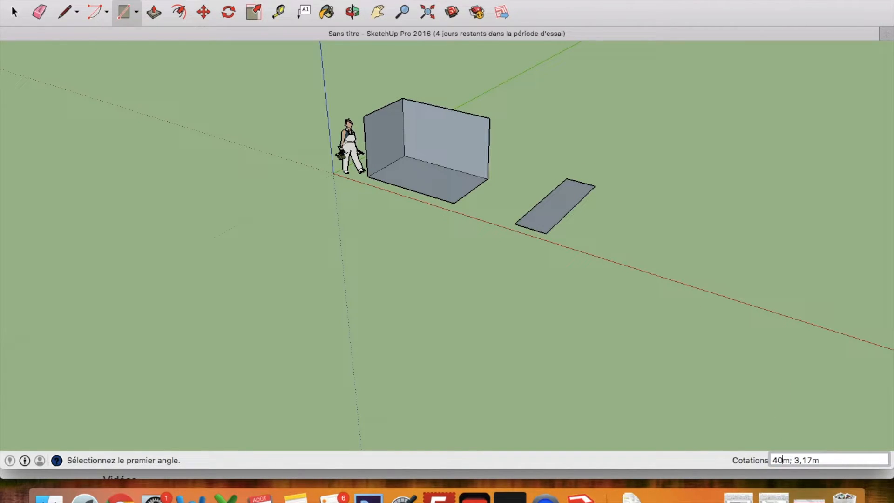
key("BackSpace")
key("BackSpace")
type("0,40")
key("Return")
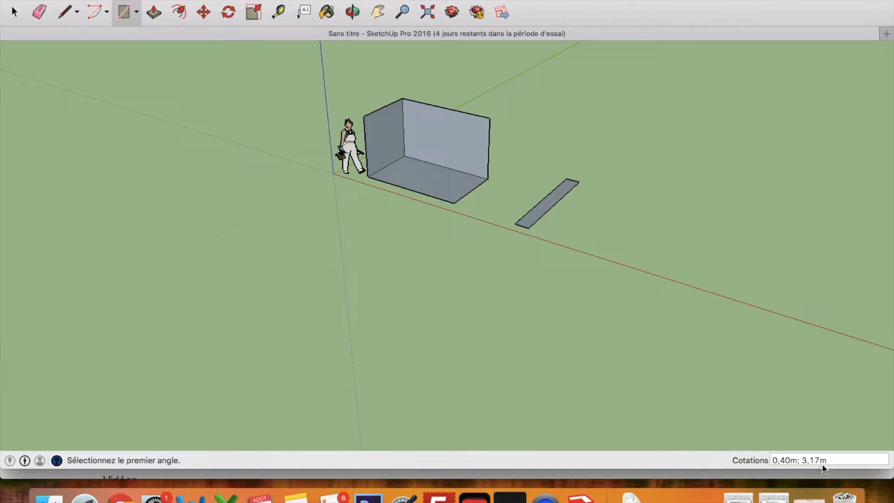
left_click_drag(820, 460, 805, 460)
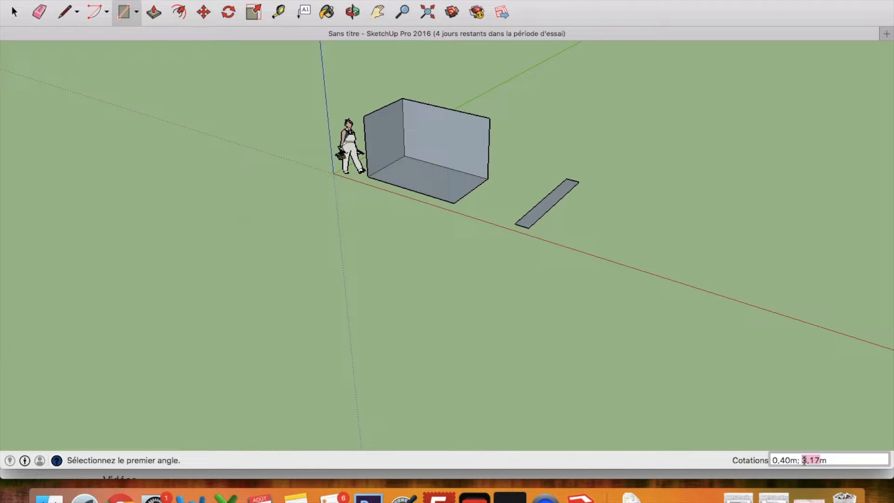
type("1")
key("Return")
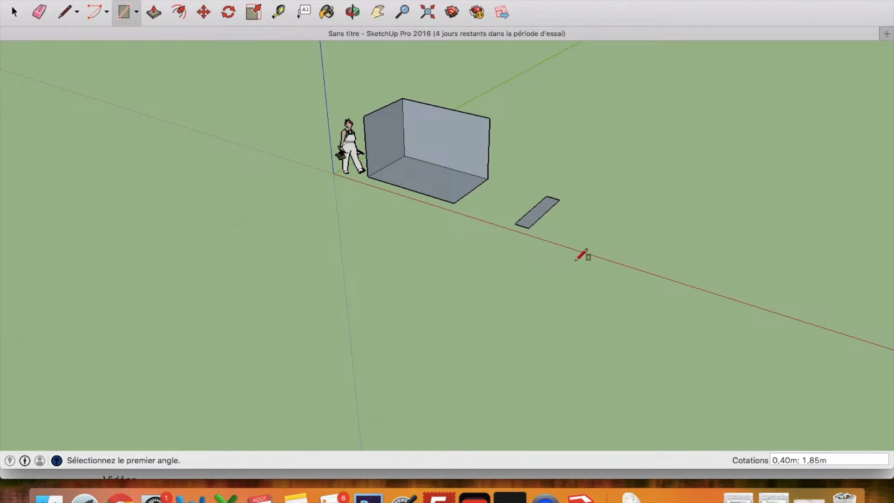
- Extrude the narrow rectangle upward by 0,90 m with Push/Pull, then return to the Select tool
left_click(161, 14)
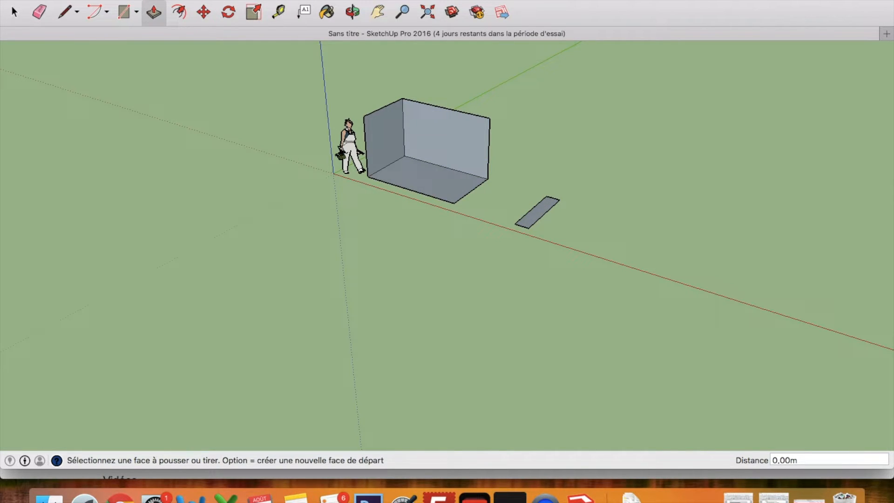
left_click(543, 216)
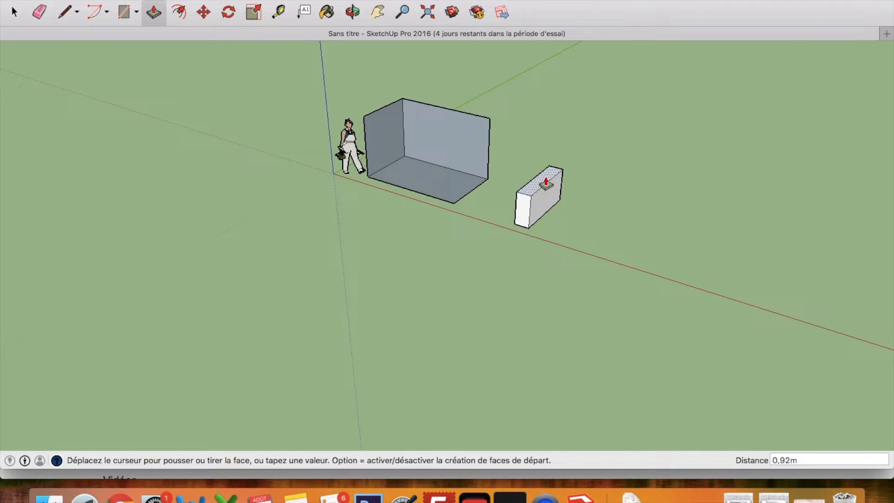
left_click(546, 183)
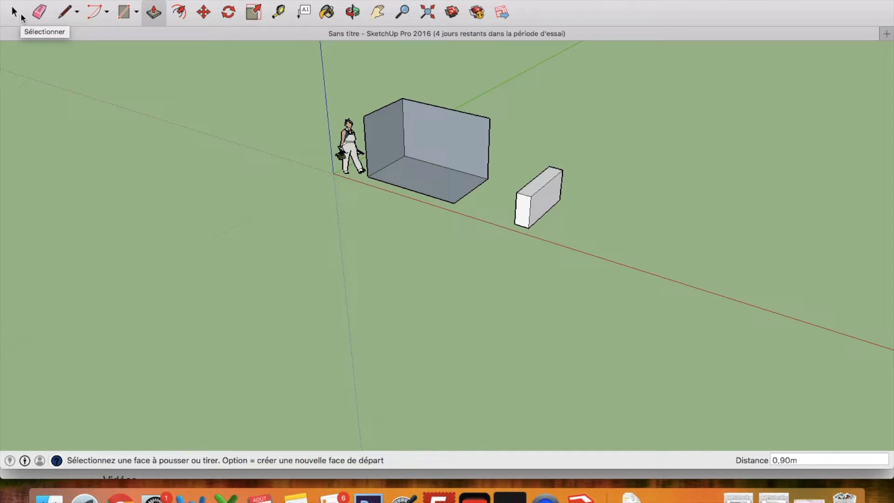
key("space")
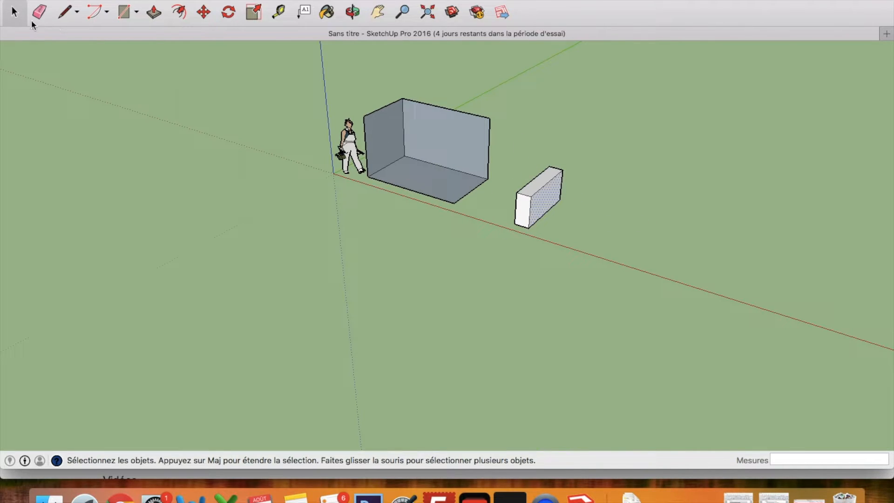
left_click_drag(501, 115, 597, 267)
right_click(547, 185)
left_click(575, 278)
left_click(575, 277)
left_click(203, 12)
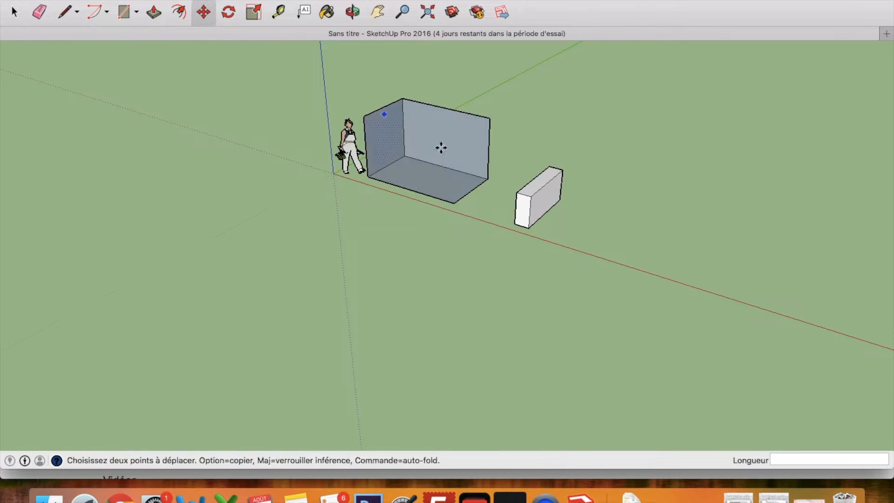
left_click(549, 211)
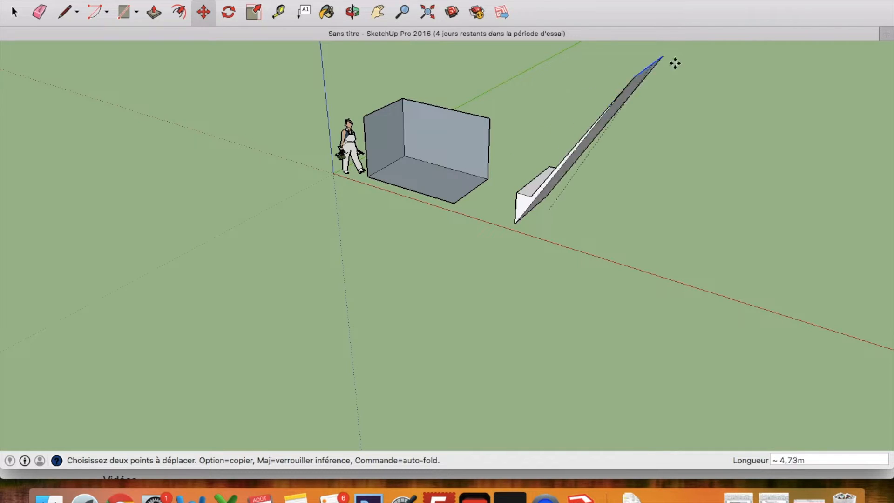
key("Escape")
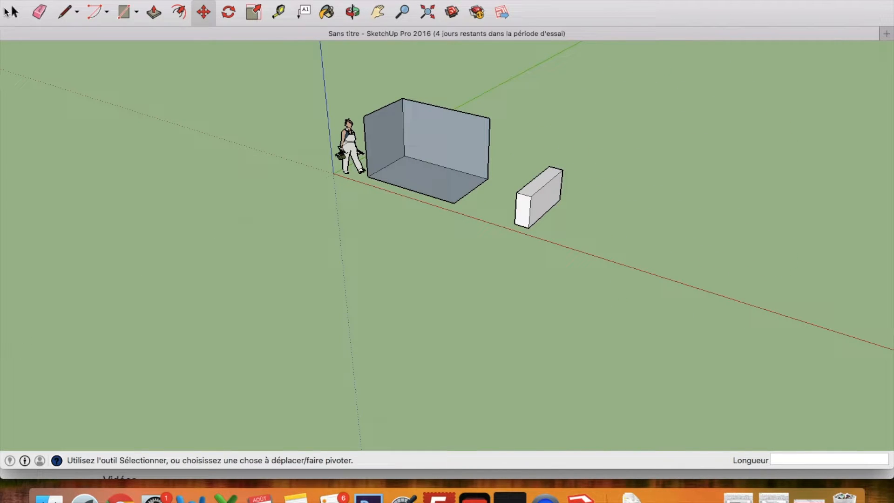
- Select the whole narrow block outside the van box and make it a group
key("space")
left_click_drag(512, 129, 601, 328)
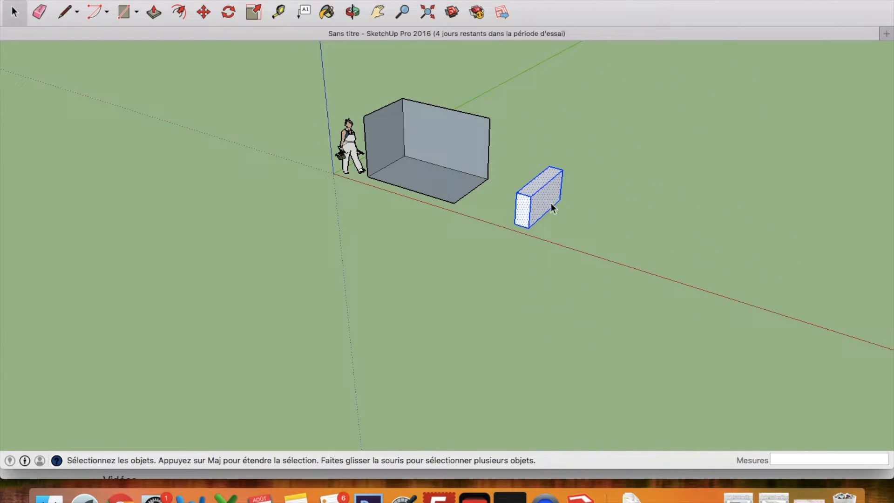
right_click(550, 201)
left_click(589, 299)
- Move the narrow block about 4,87 m parallel to the red axis into the van box, next to the end wall
left_click(203, 12)
left_click(538, 188)
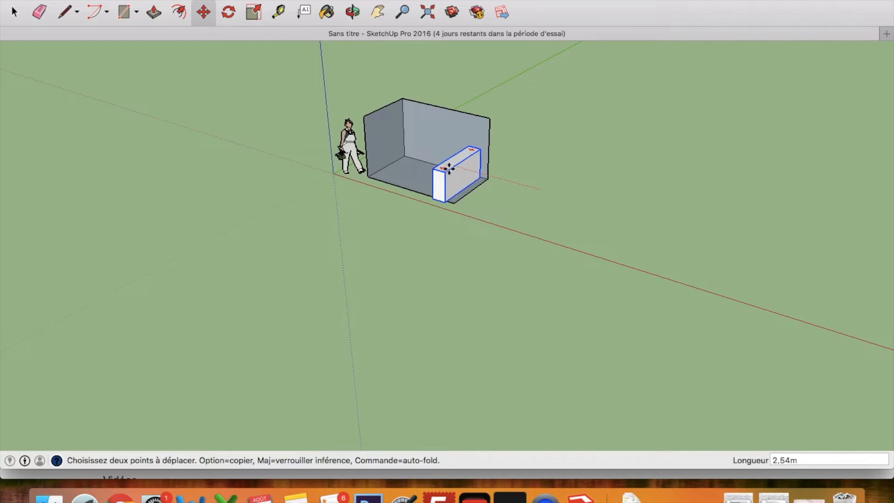
left_click(387, 141)
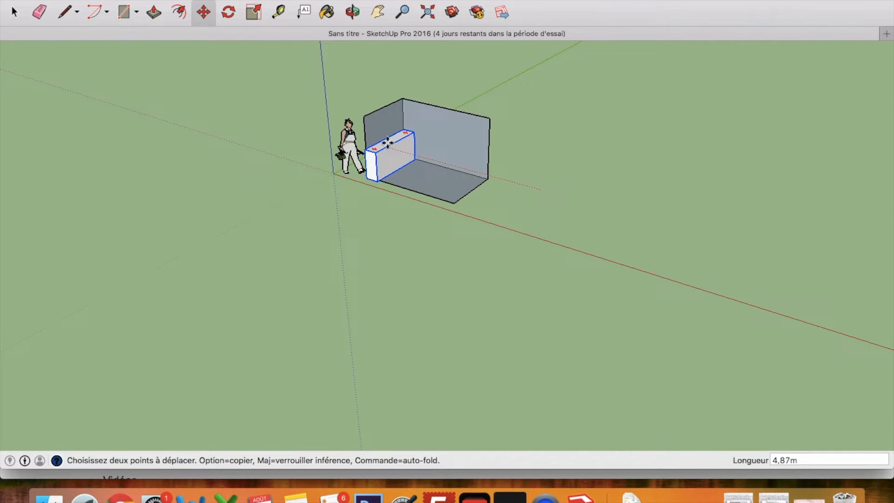
- Shift the narrow block about 0,03 m closer to the end wall beside the human figure
left_click(352, 12)
left_click_drag(358, 194, 443, 234)
scroll(444, 234, "up", 5)
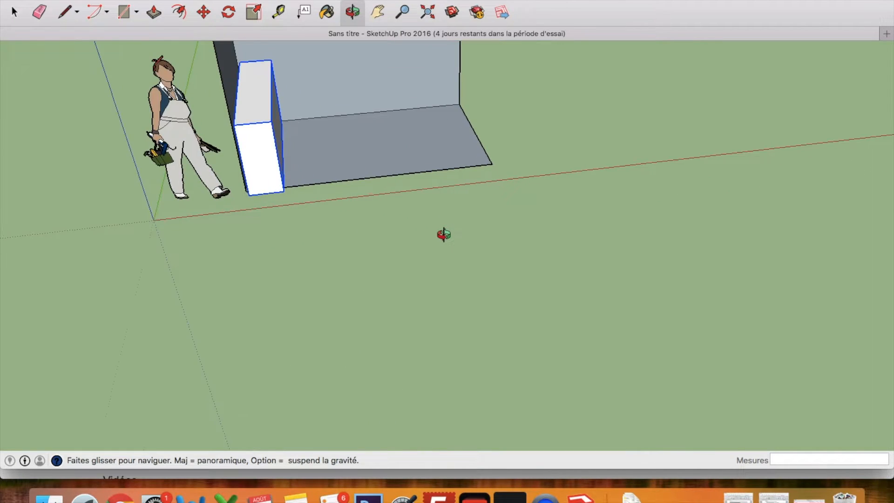
left_click_drag(291, 101, 315, 50)
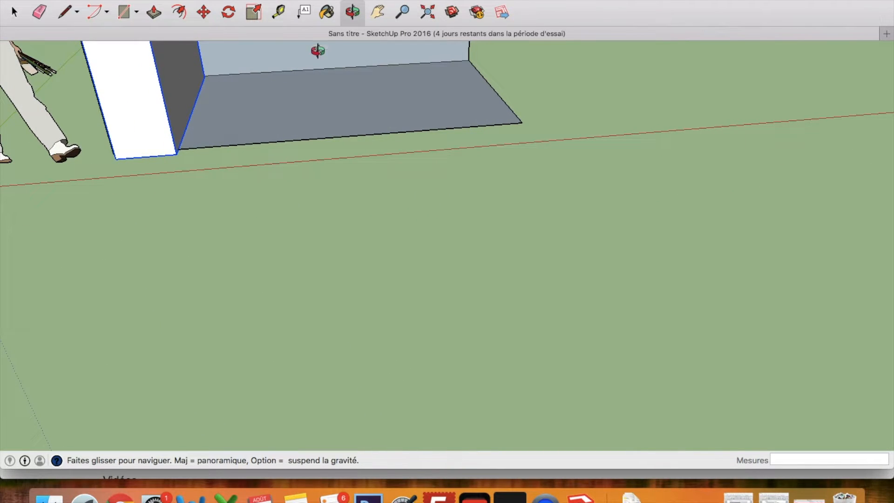
key("h")
left_click_drag(195, 196, 445, 291)
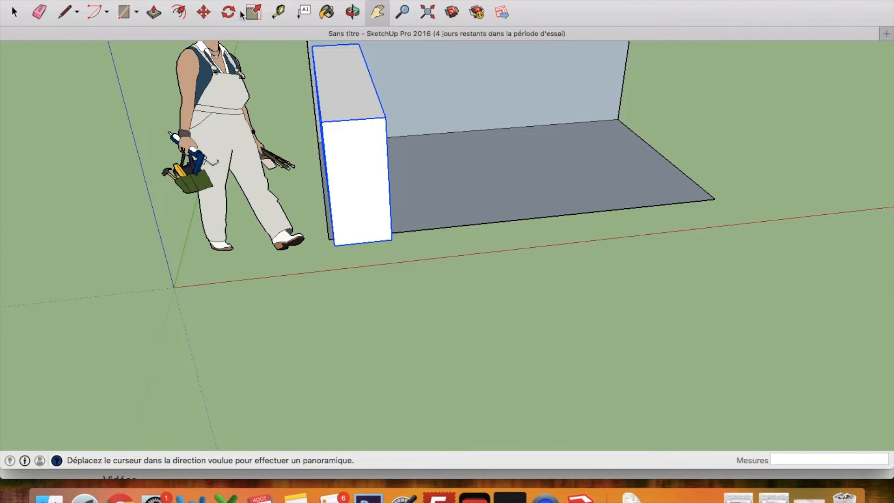
left_click(203, 11)
mouse_move(359, 104)
left_mouse_down()
mouse_move(351, 106)
mouse_move(361, 94)
left_mouse_up()
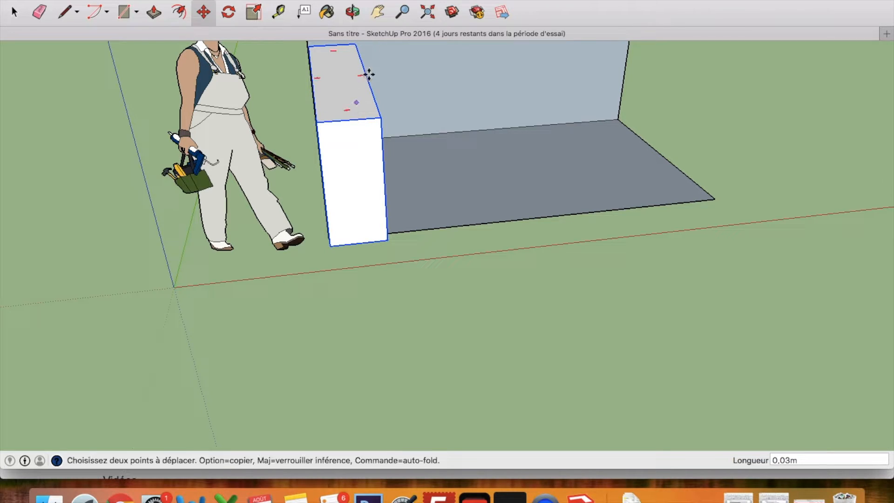
- Shift the narrow block about 0,08 m toward the long back wall so its end aligns with the floor's front edge
left_click(352, 12)
left_click_drag(345, 172, 115, 144)
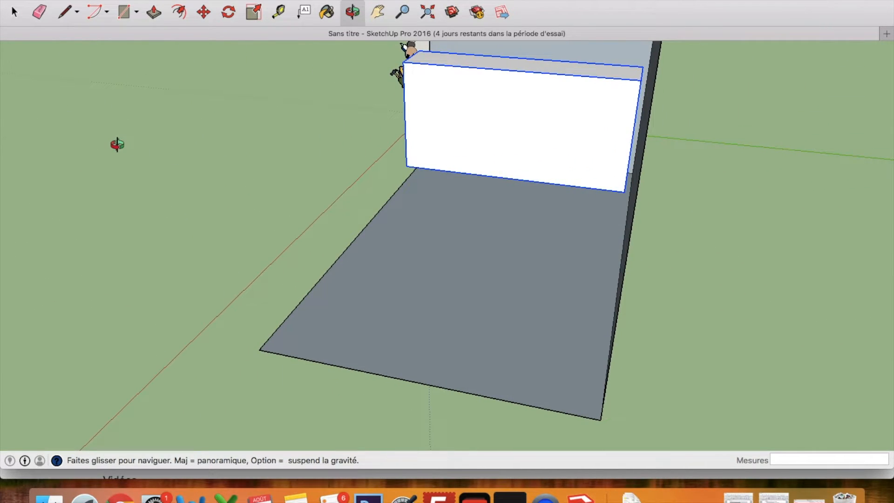
left_click(228, 12)
left_click(203, 12)
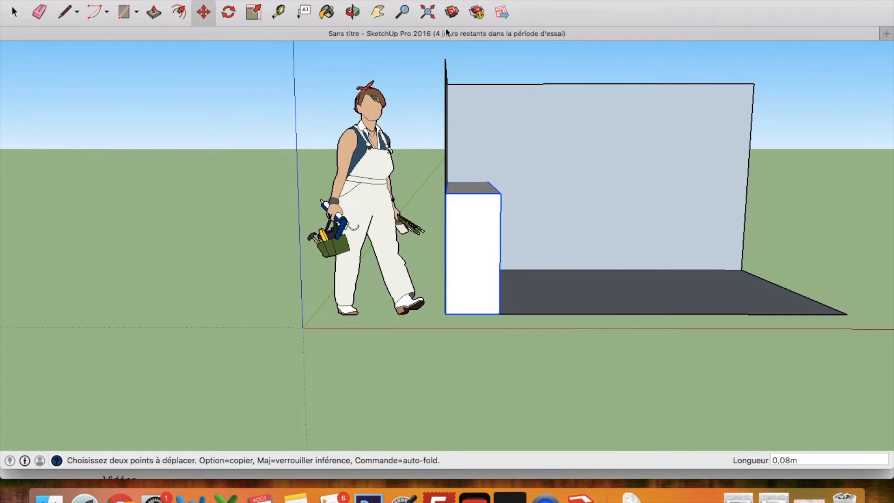
- Draw a ground rectangle about 3,47 m by 2,53 m past the open end of the van box
left_click(353, 12)
left_click_drag(418, 121, 222, 168)
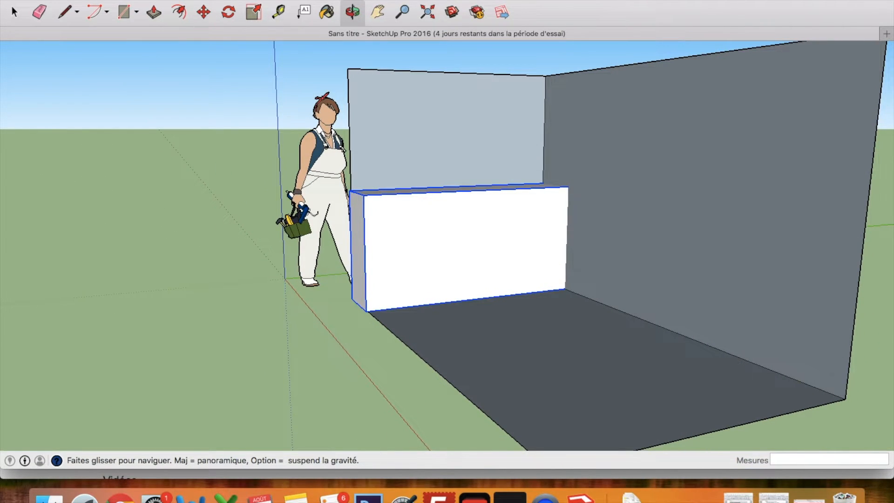
scroll(425, 224, "down", 5)
left_click_drag(452, 245, 738, 321)
left_click_drag(537, 239, 554, 312)
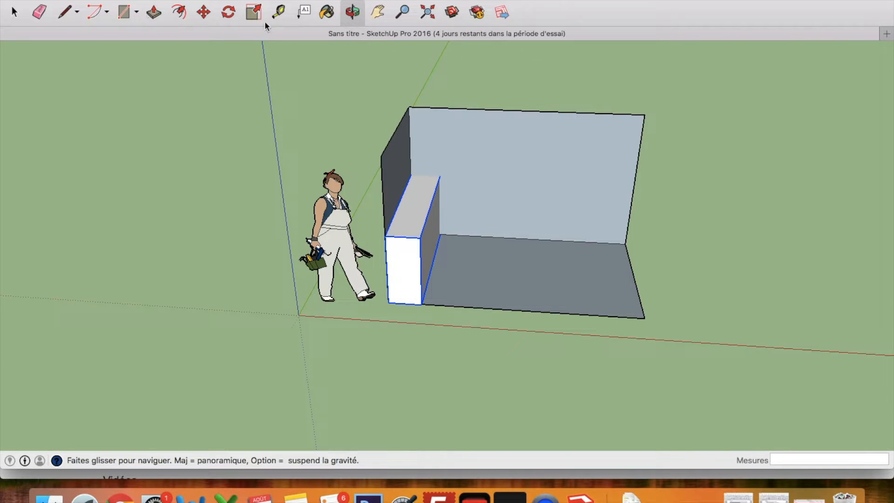
left_click(378, 13)
left_click_drag(679, 197, 525, 162)
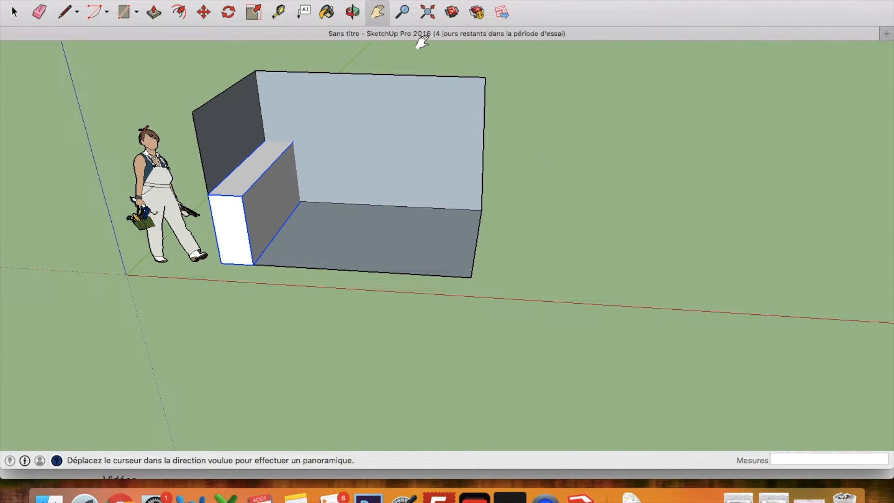
left_click(123, 11)
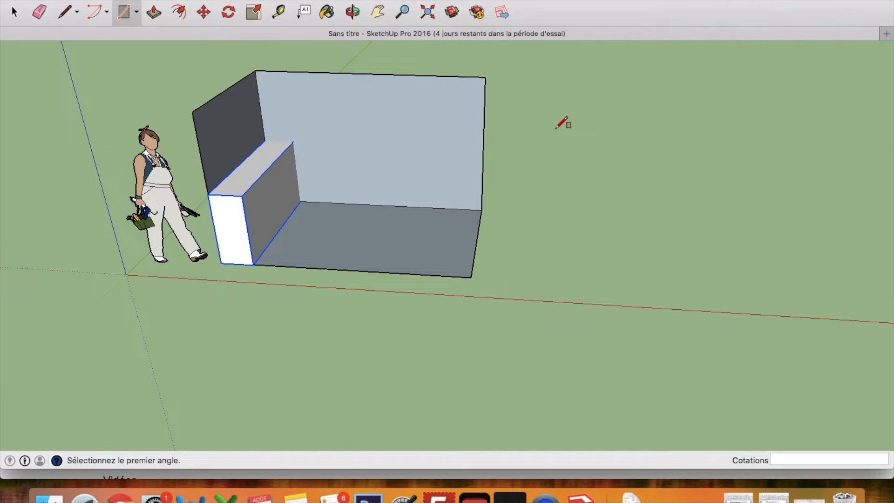
left_click(547, 176)
left_click(849, 269)
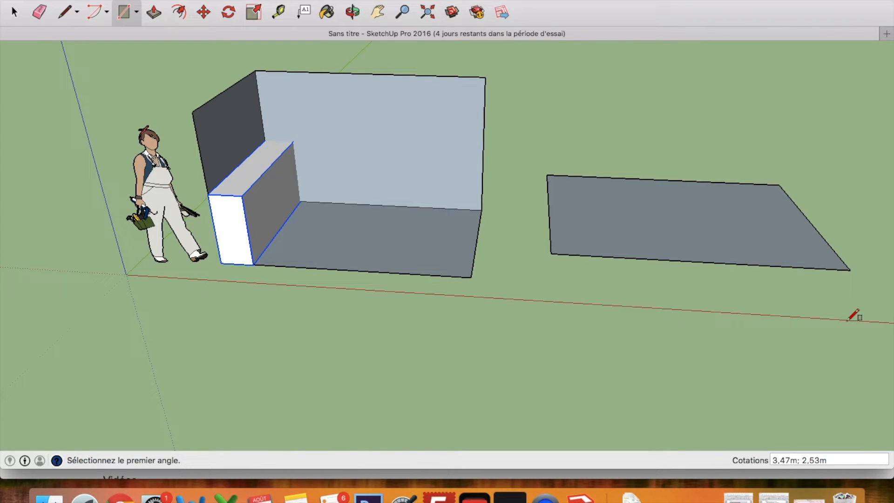
- Set the new ground rectangle's dimensions to 1,90 m by 1,85 m
double_click(784, 460)
type("1")
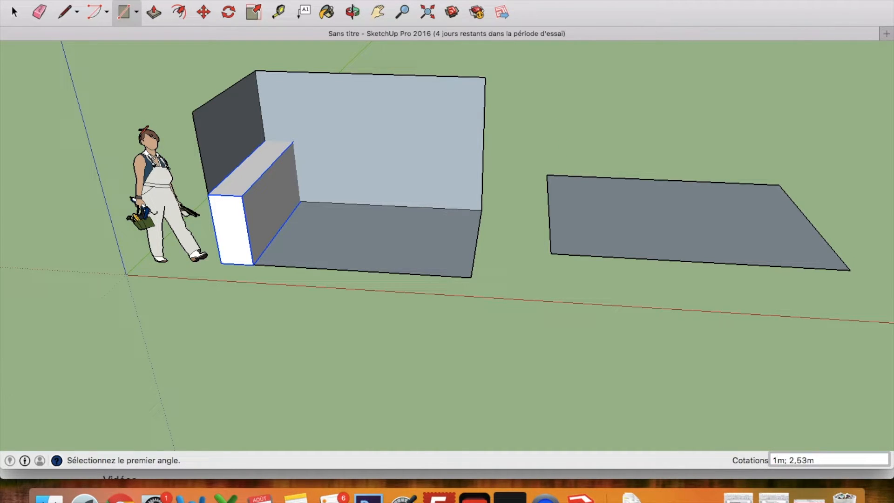
type(",90")
key("Return")
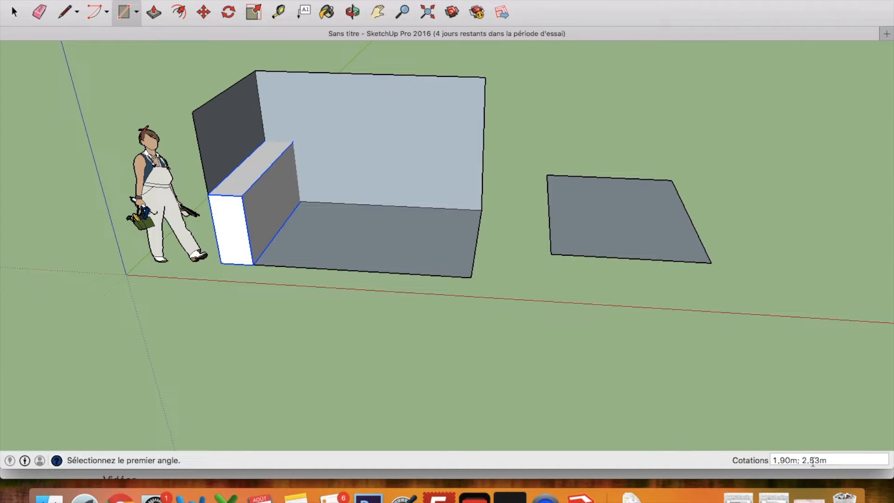
left_click_drag(818, 460, 804, 459)
type("1,")
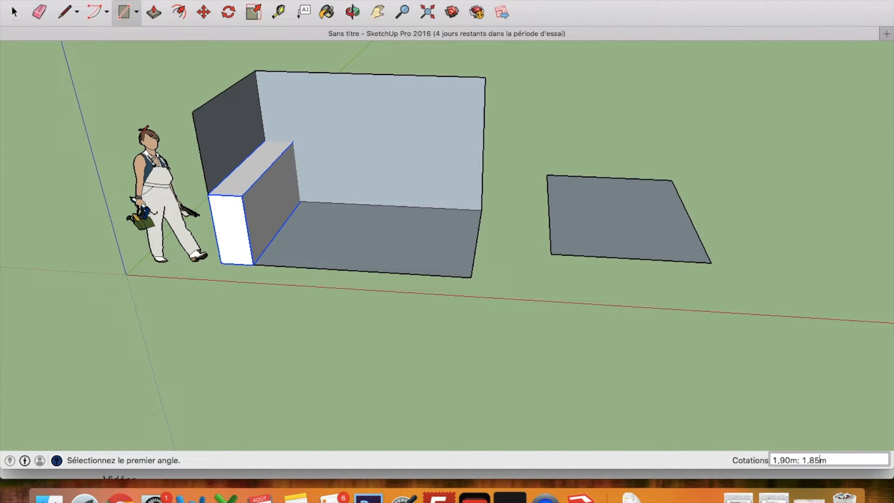
key("Return")
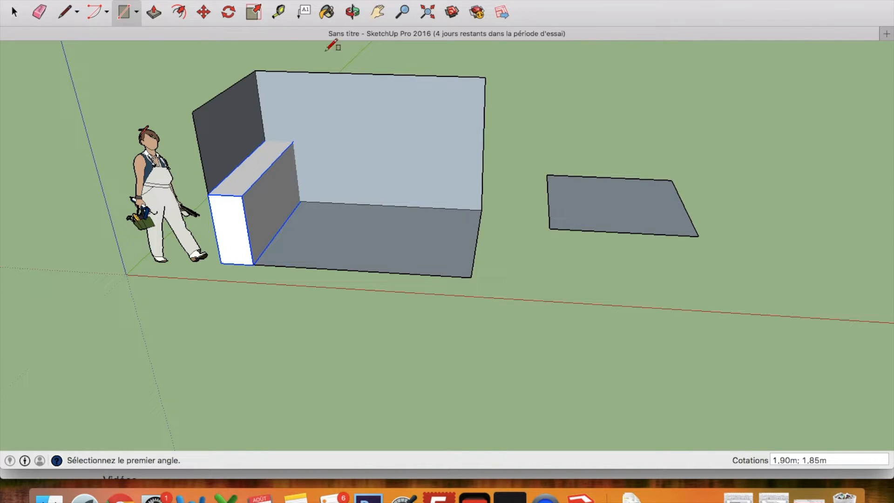
- Extrude the 1,90 m by 1,85 m rectangle upward by 0,80 m with Push/Pull
left_click(206, 14)
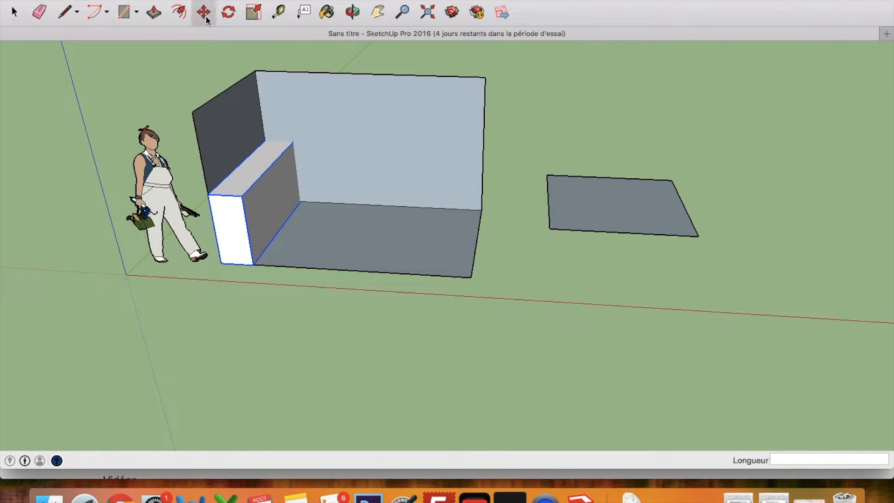
left_click(154, 13)
left_click_drag(634, 208, 636, 156)
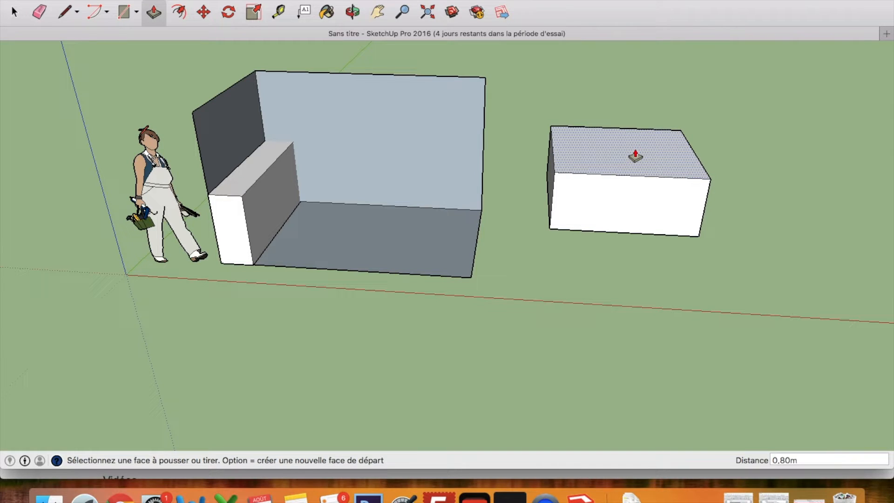
- Select all of the large block beside the van box and make it a group
key("space")
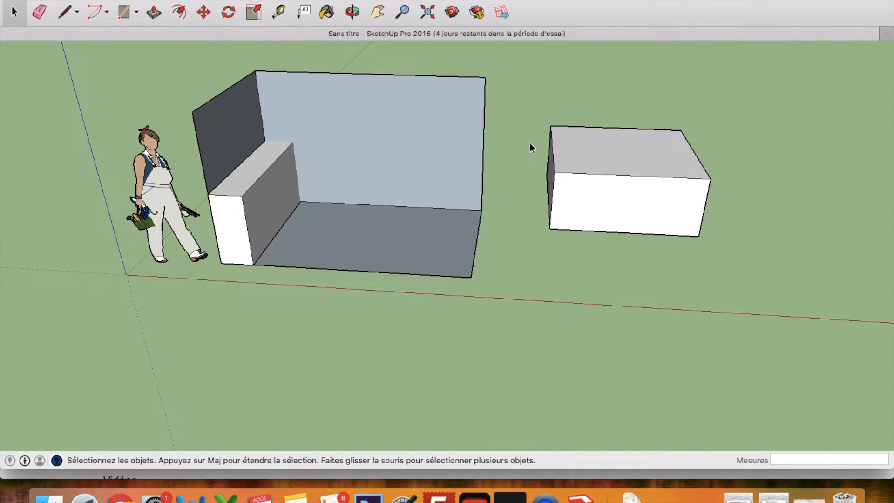
left_click_drag(516, 80, 752, 219)
right_click(632, 160)
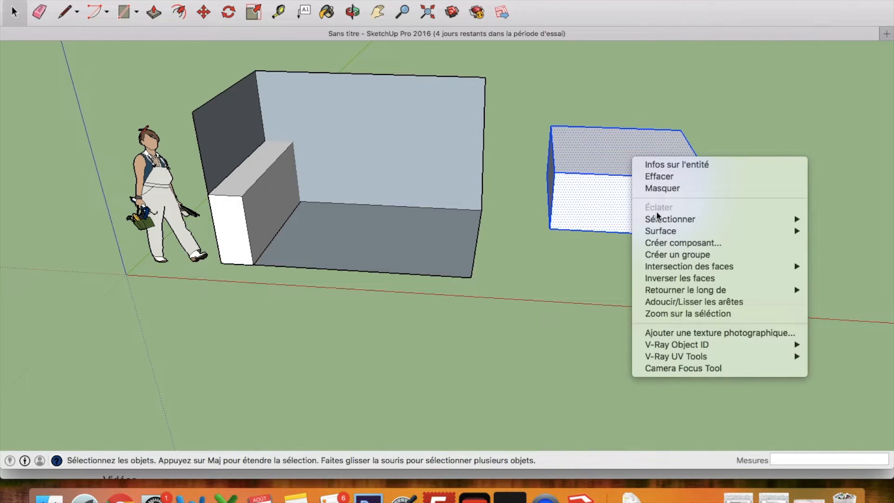
left_click(666, 251)
- Move the large block into the van box, flush with the floor's open end and the long back wall
key("m")
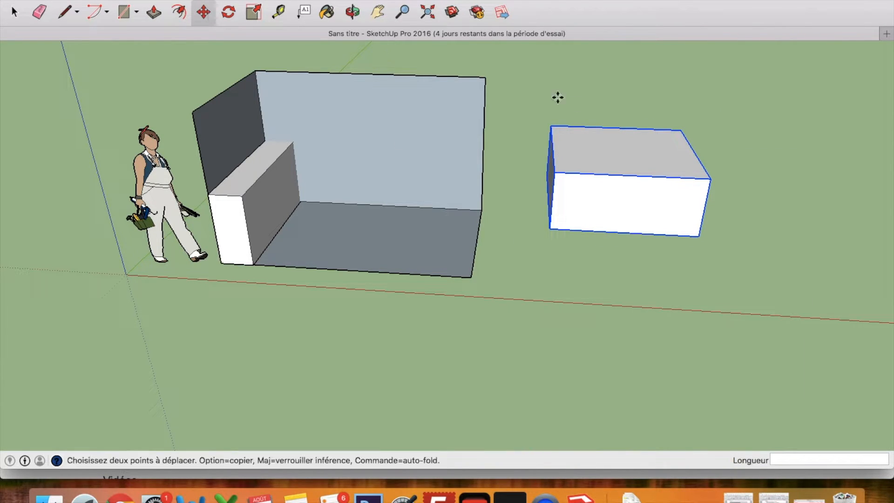
left_click(595, 161)
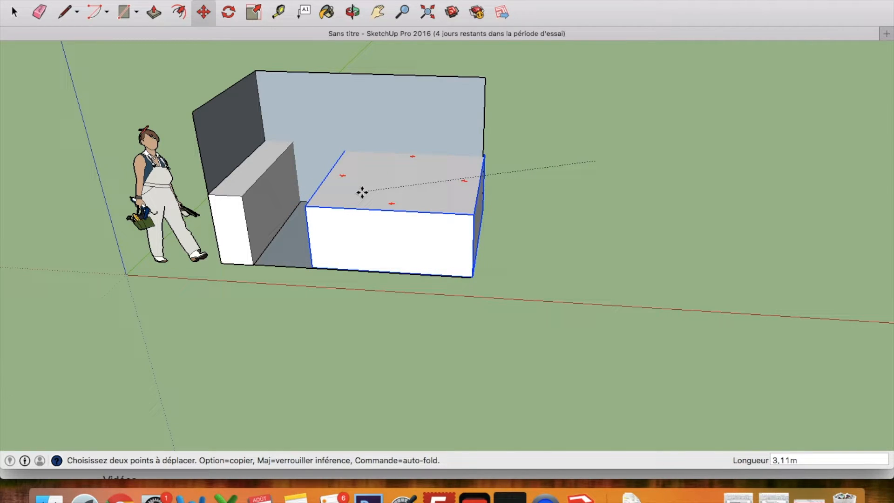
left_click(361, 174)
- Examine the placement of the two furniture blocks in the van box from above, the end wall side and the front
key("o")
left_click_drag(380, 230, 428, 66)
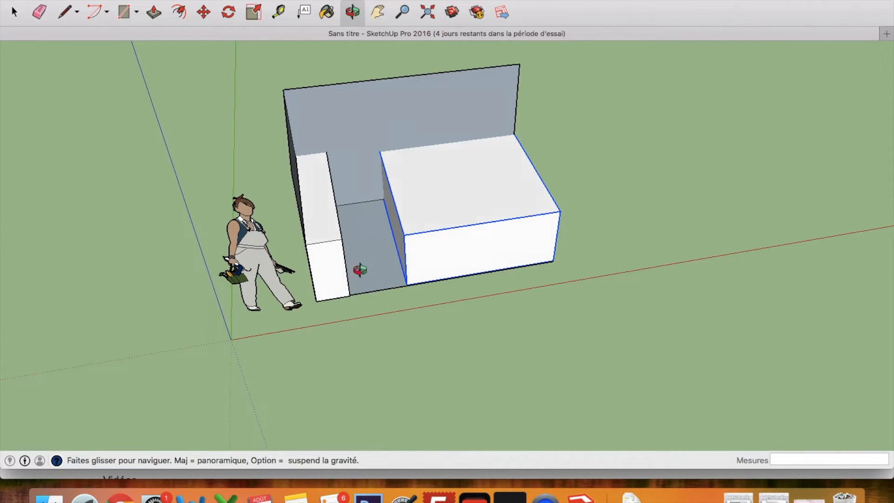
left_click_drag(359, 267, 474, 266)
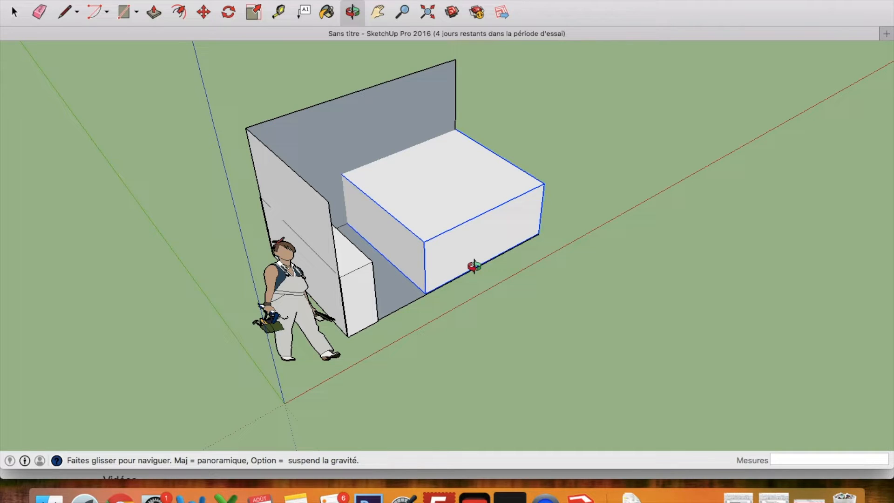
left_click_drag(405, 211, 407, 102)
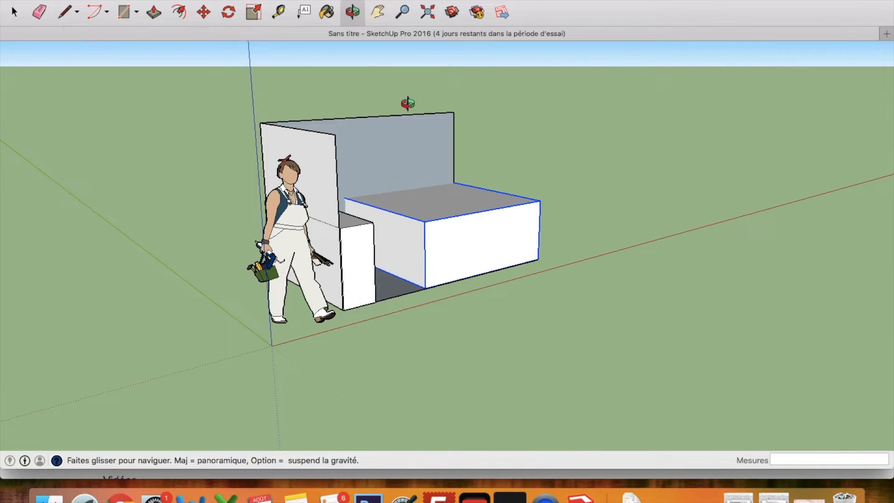
left_click_drag(456, 255, 261, 186)
left_click_drag(549, 235, 565, 291)
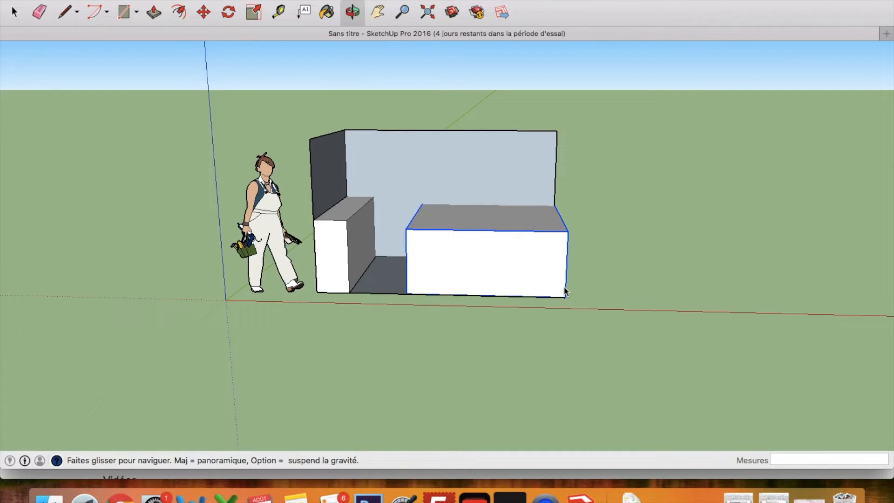
left_click_drag(419, 237, 455, 313)
left_click_drag(371, 163, 411, 262)
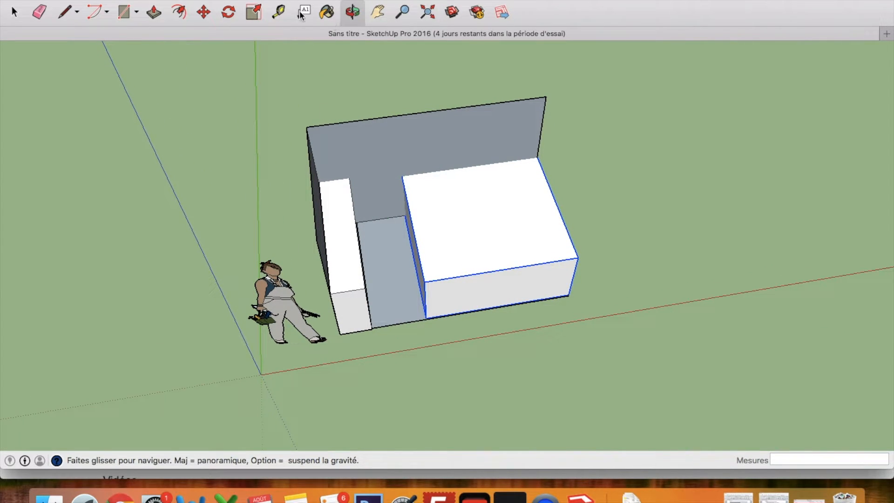
- Delete the long back wall's face together with its upper edge and the vertical edge at the open end
left_click(13, 13)
left_click(344, 142)
key("Delete")
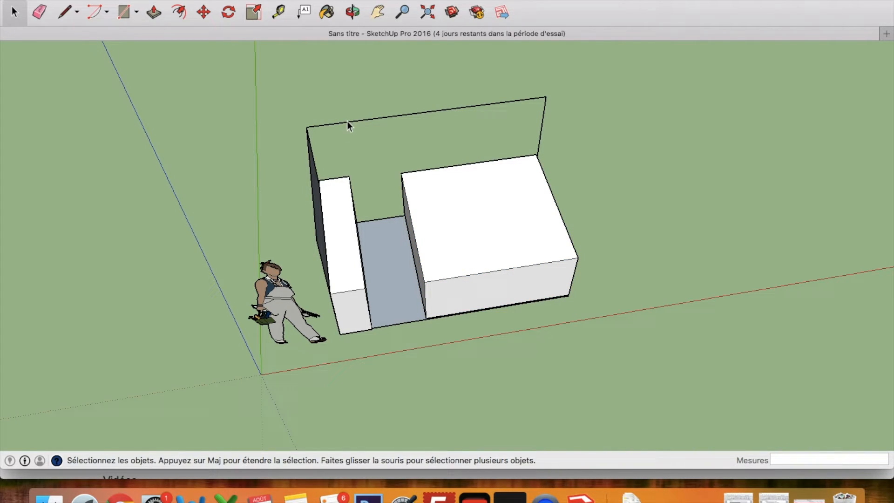
left_click(337, 123)
key("Delete")
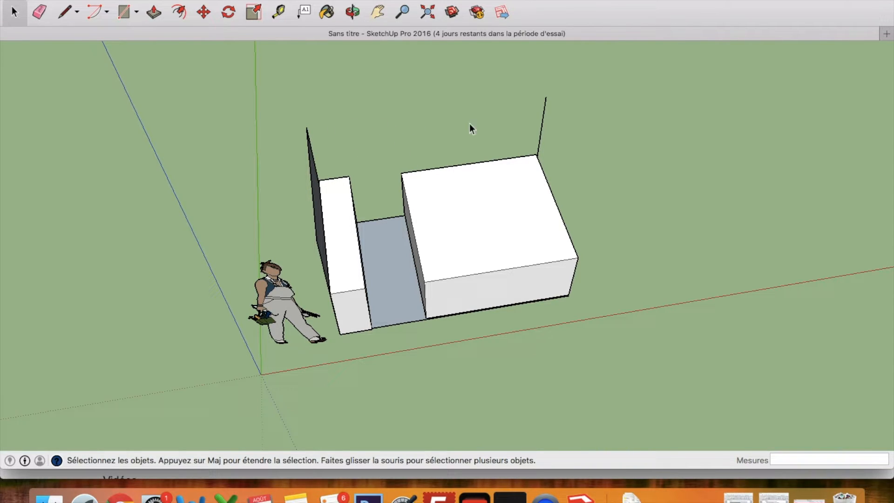
left_click(540, 136)
key("Delete")
- Draw a vertical wall rectangle of about 3,01 m by 1,85 m along the open long side nearest the red axis
left_click(353, 12)
left_click_drag(399, 273, 256, 153)
left_click(124, 12)
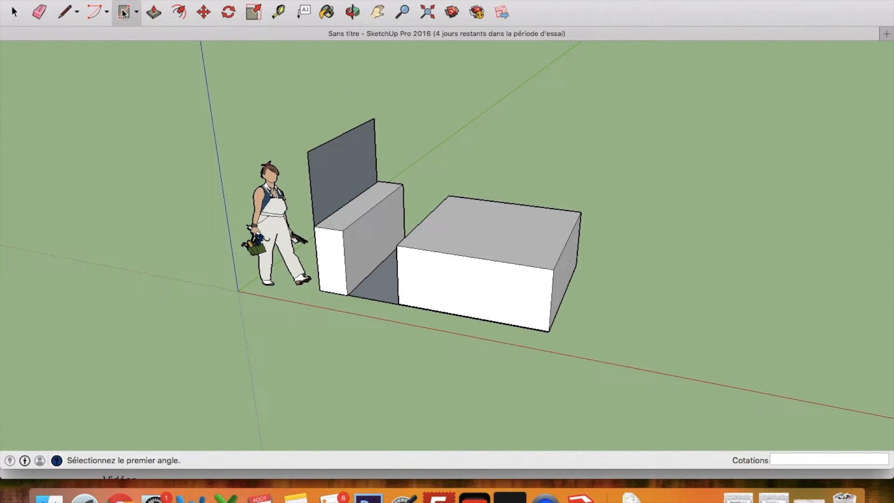
left_click(307, 152)
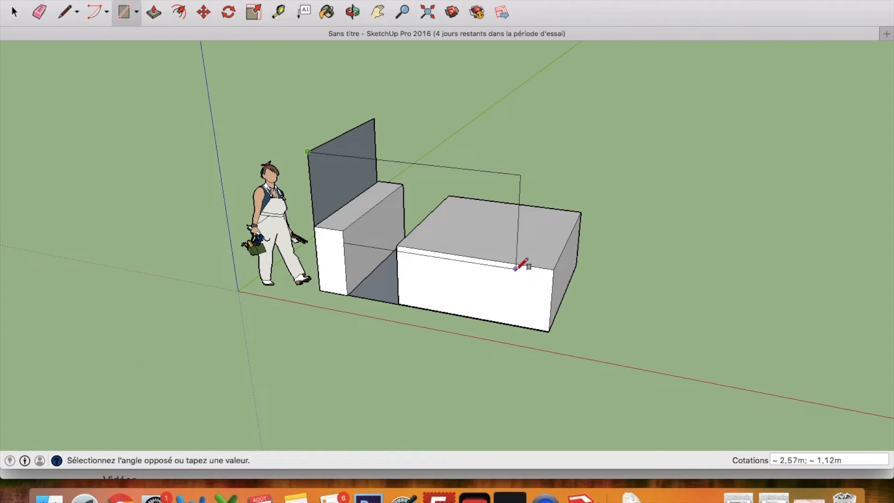
left_click(550, 329)
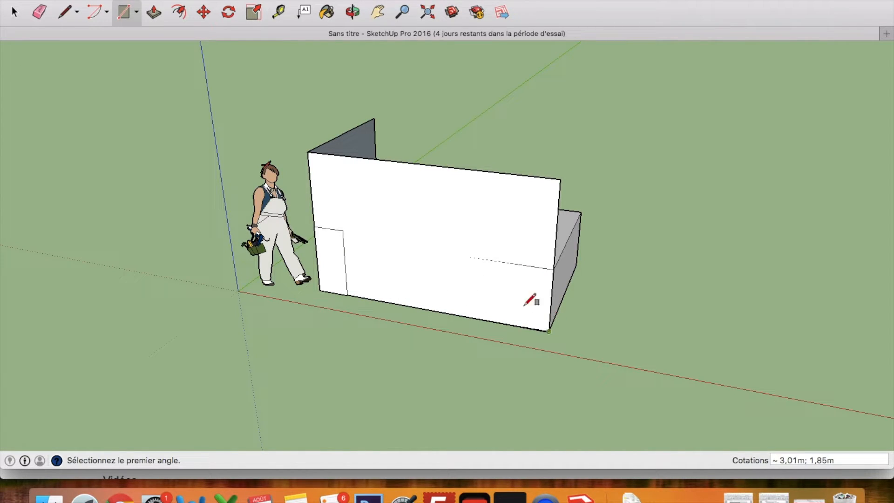
- Draw a rectangle on the floor strip between the two blocks, against the long wall, about 0,70 m wide, entering 0,60 m for its depth
left_click(352, 12)
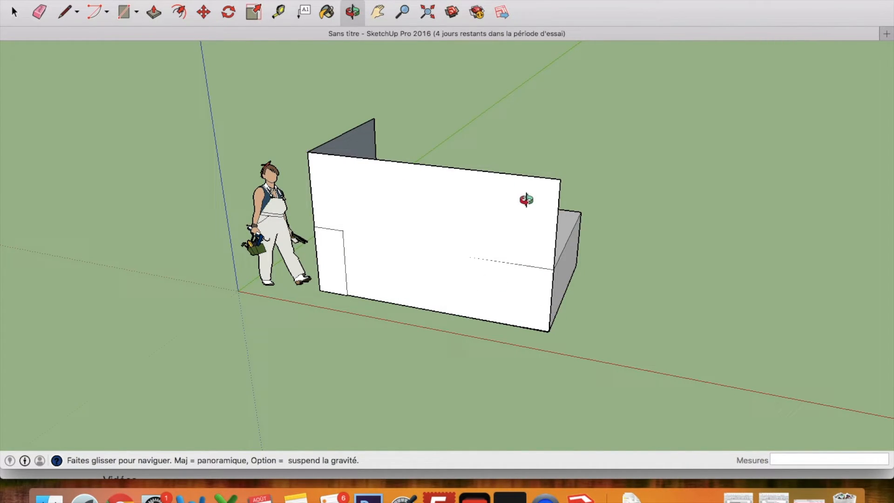
left_click_drag(526, 200, 226, 176)
left_click_drag(423, 230, 316, 340)
left_click_drag(475, 265, 267, 303)
left_click_drag(446, 223, 448, 247)
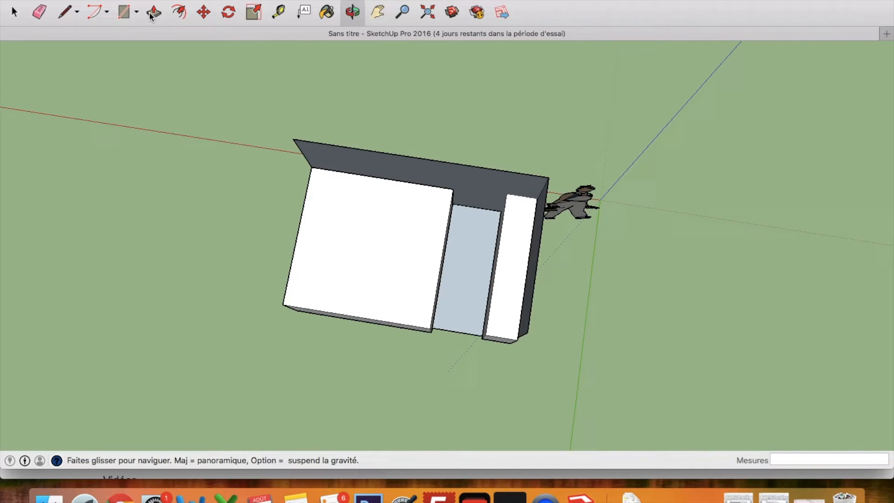
left_click(124, 13)
left_click(452, 204)
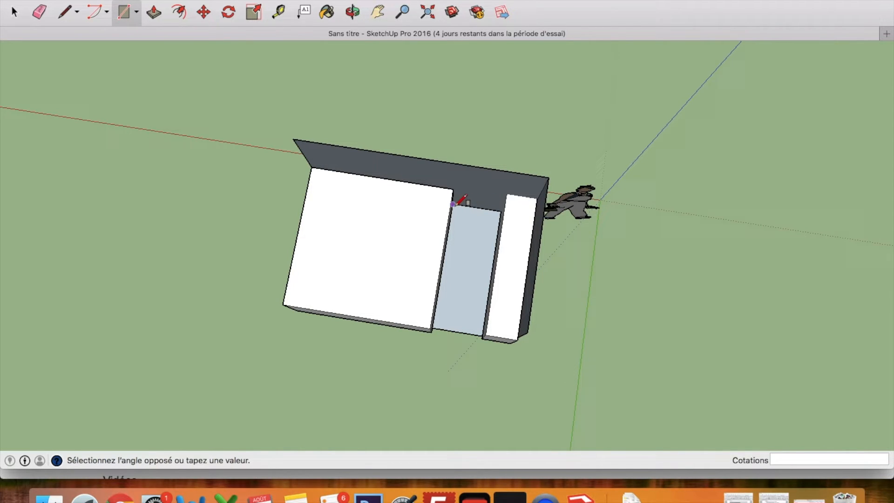
left_click(495, 253)
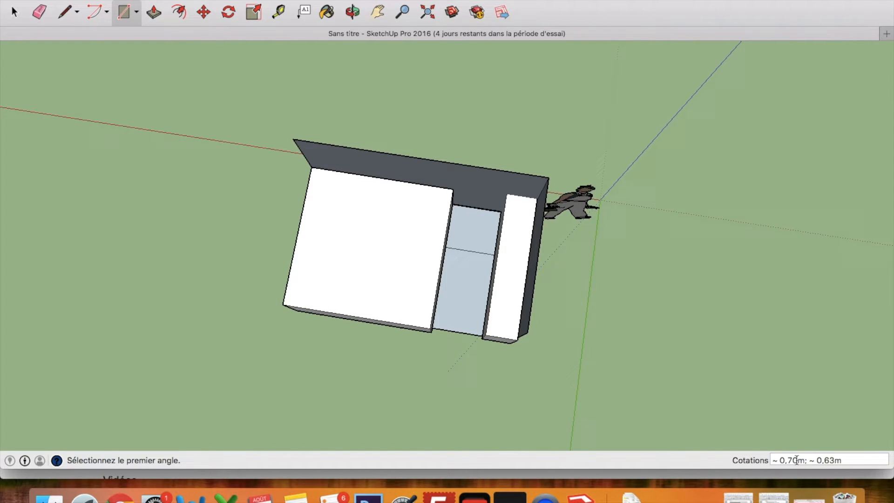
left_click(834, 460)
key("BackSpace")
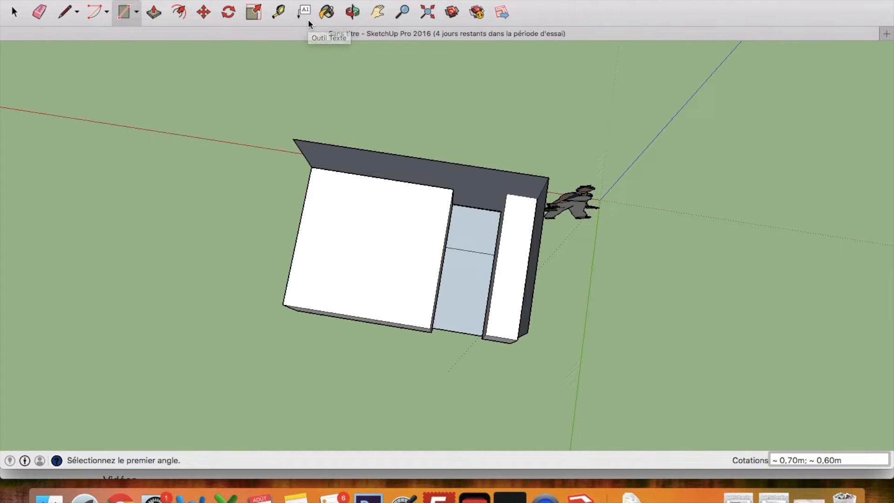
- Push/Pull the floor rectangle between the two blocks up 0,50 m to form a small box against the long wall
left_click(153, 12)
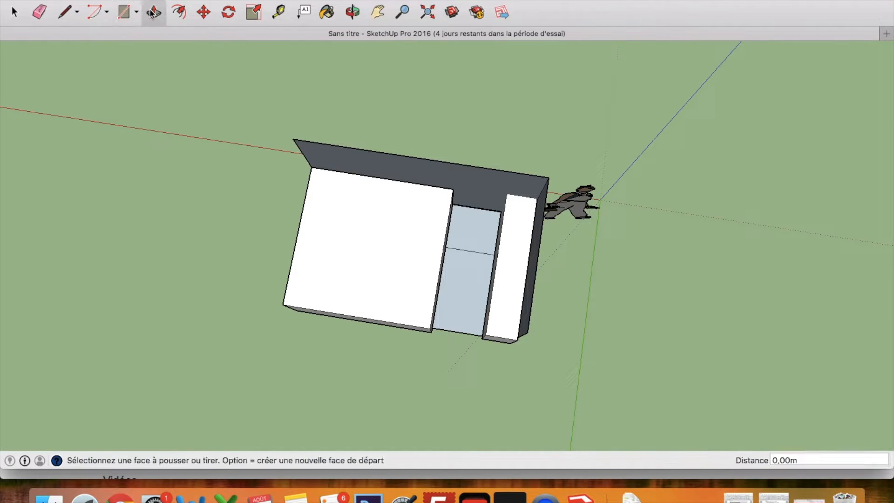
left_click(352, 13)
left_click_drag(443, 224, 498, 261)
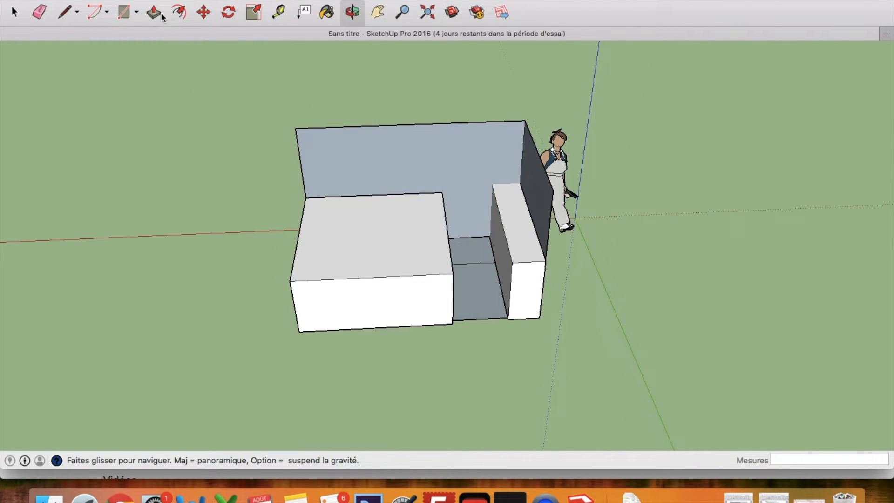
left_click(153, 13)
left_click(470, 250)
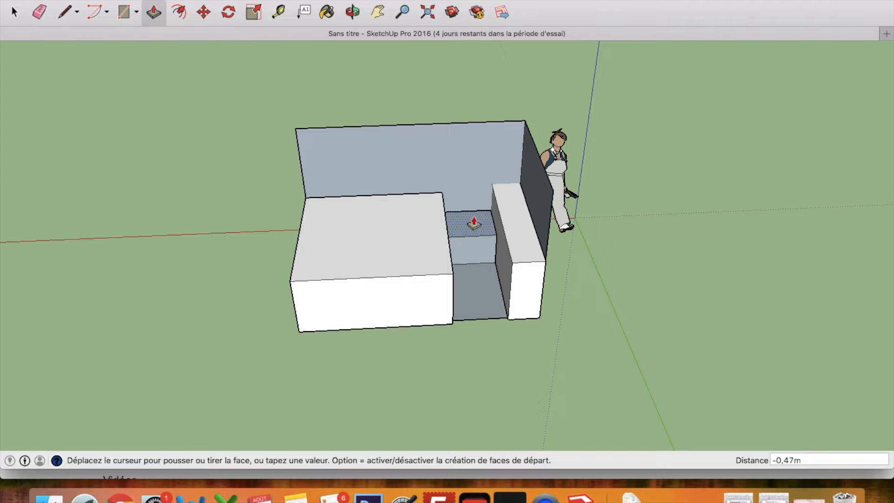
left_click(474, 221)
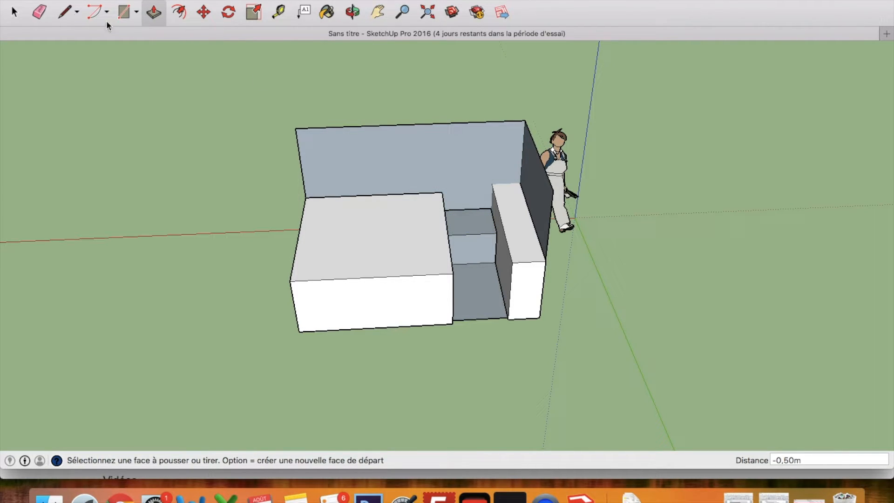
left_click(16, 13)
left_click(465, 218)
left_click(469, 235)
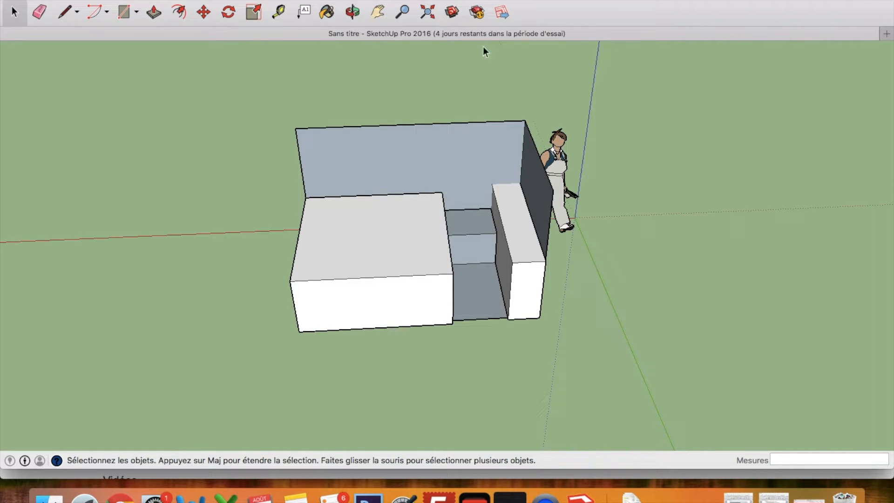
- Move the standing figure into the aisle between the large block and the narrow block
left_click(352, 12)
left_click_drag(471, 191, 367, 158)
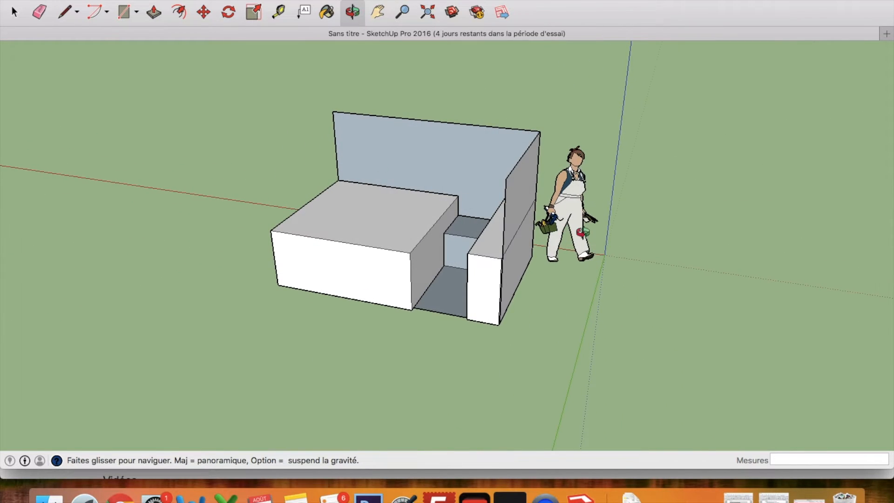
left_click_drag(582, 233, 698, 219)
left_click(203, 13)
left_click(532, 205)
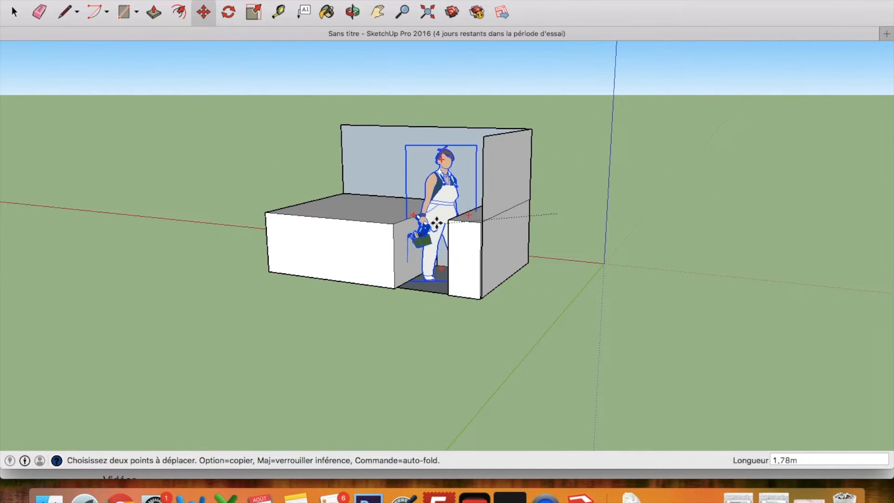
left_click(445, 227)
- Move the figure about 1,74 m out of the aisle to stand outside the van box beyond the end wall
left_click(356, 16)
left_click_drag(405, 209, 536, 291)
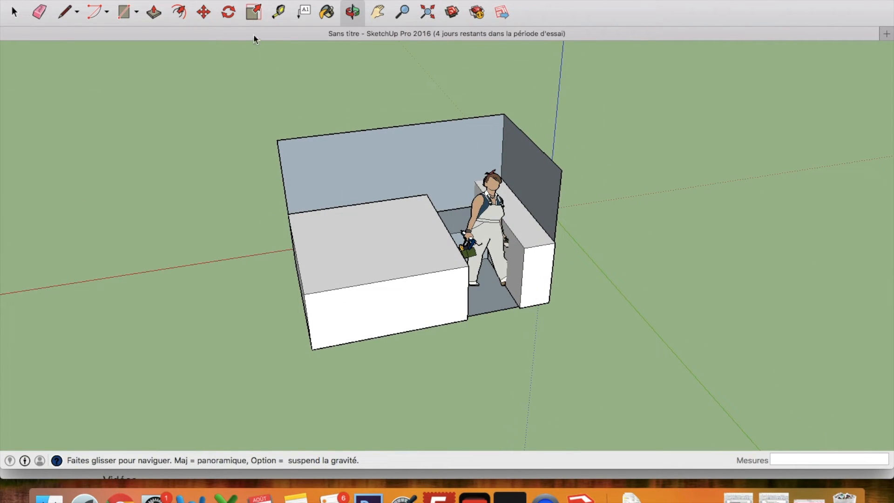
left_click(204, 12)
left_click(479, 235)
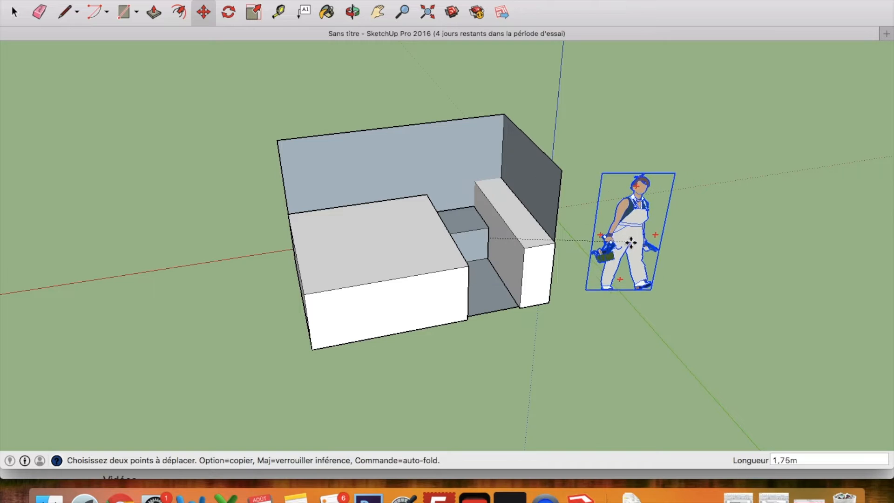
left_click(626, 242)
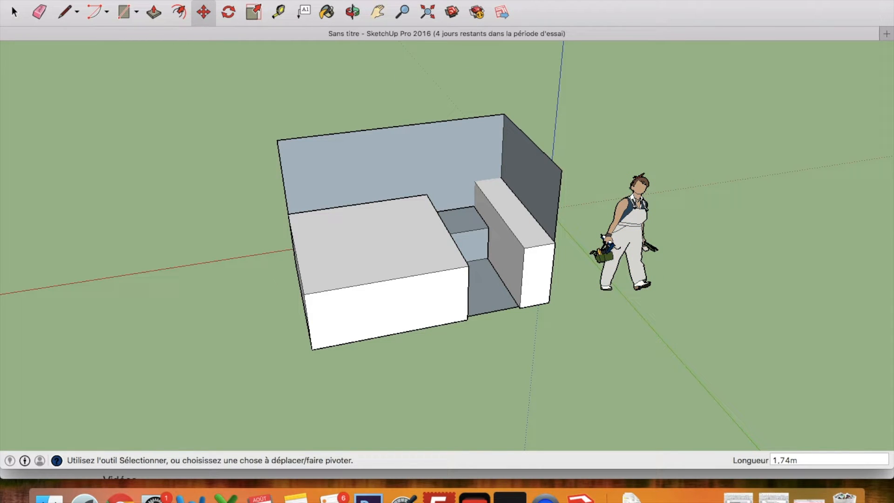
- Draw a 1,85 m by 1,85 m wall rectangle closing the open end beside the large block
left_click(352, 14)
left_click_drag(375, 163, 275, 231)
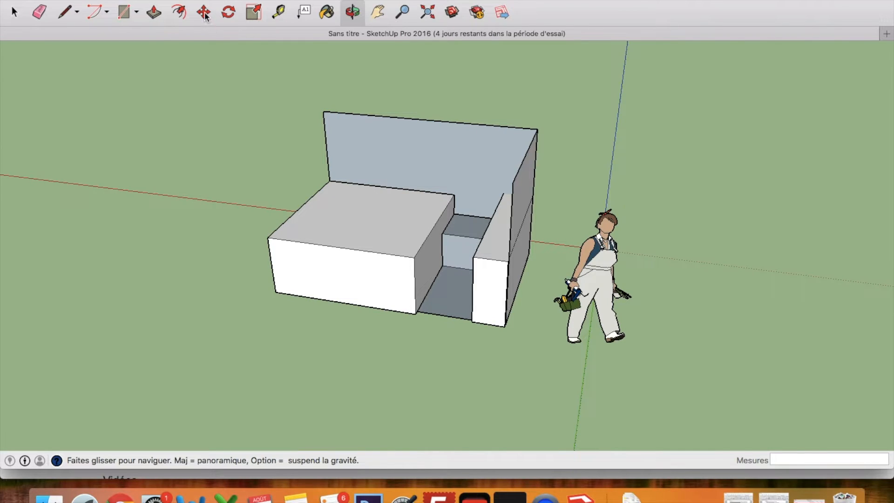
left_click(125, 13)
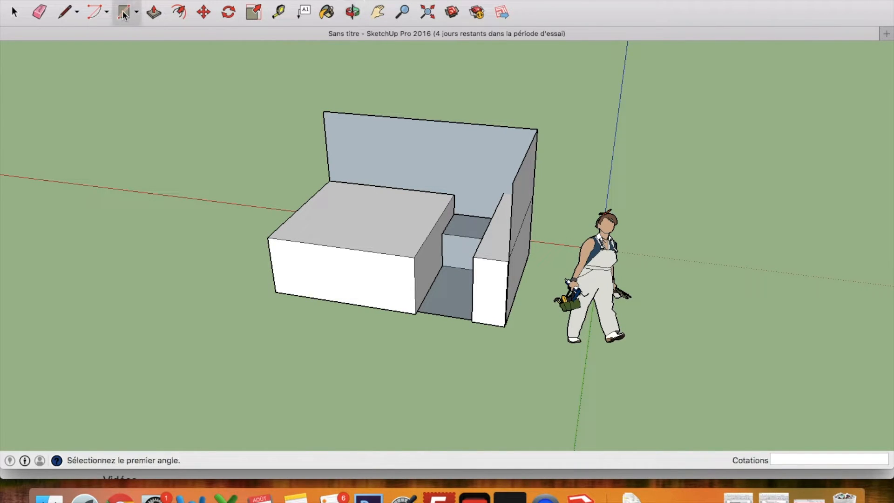
left_click(322, 113)
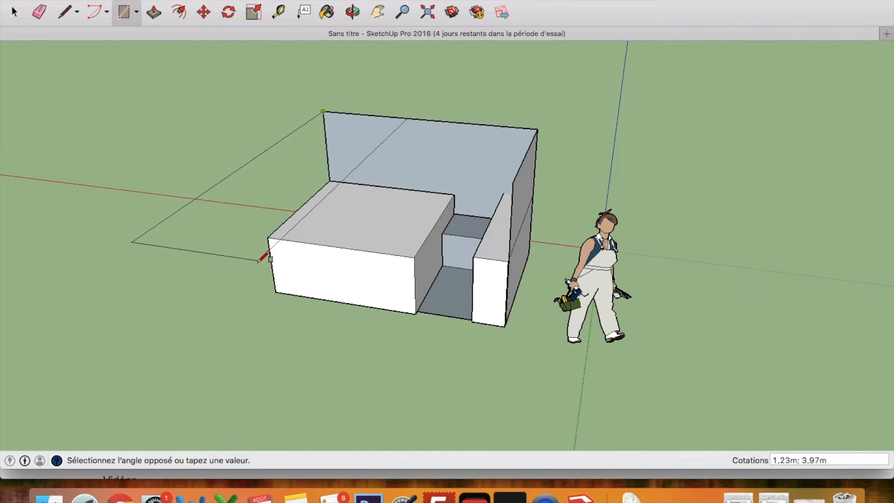
left_click(276, 292)
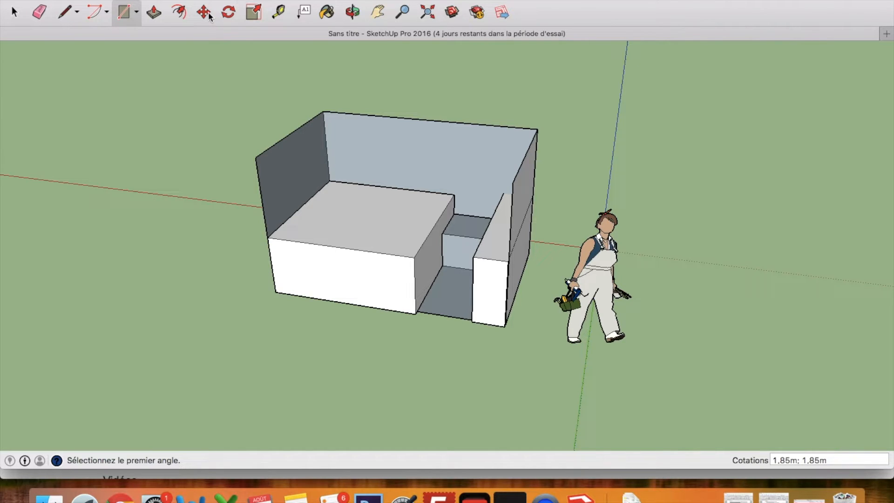
left_click(228, 12)
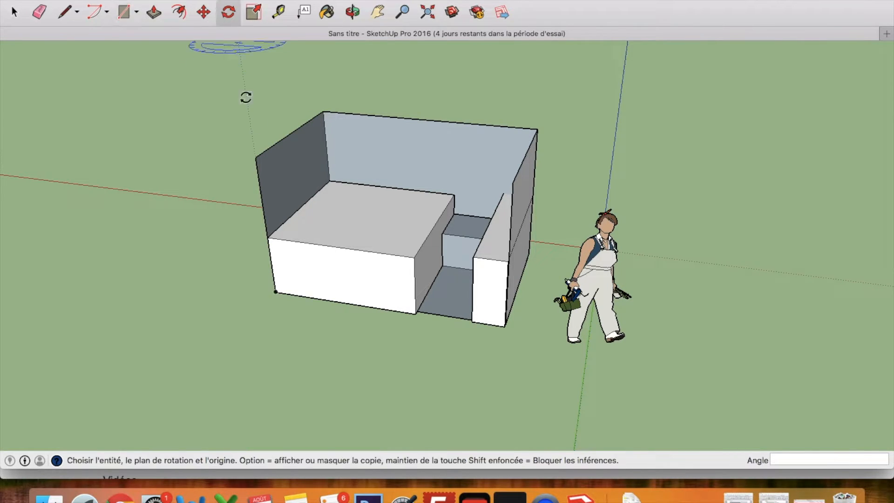
left_click(14, 15)
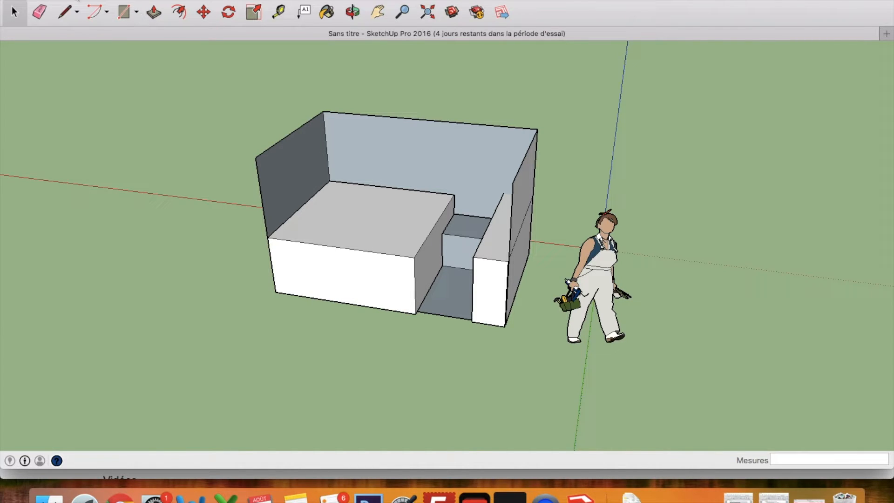
- Shift the narrow block 0,02 m toward the end wall
left_click(351, 14)
left_click_drag(225, 198, 427, 301)
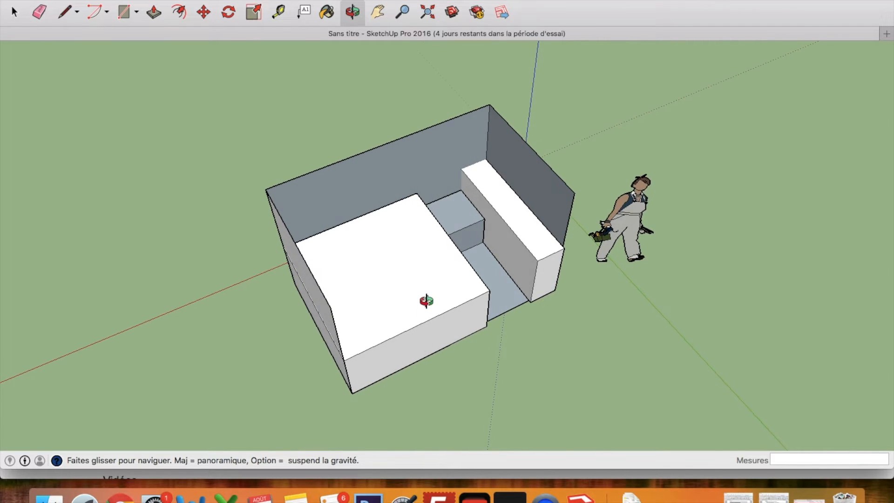
key("m")
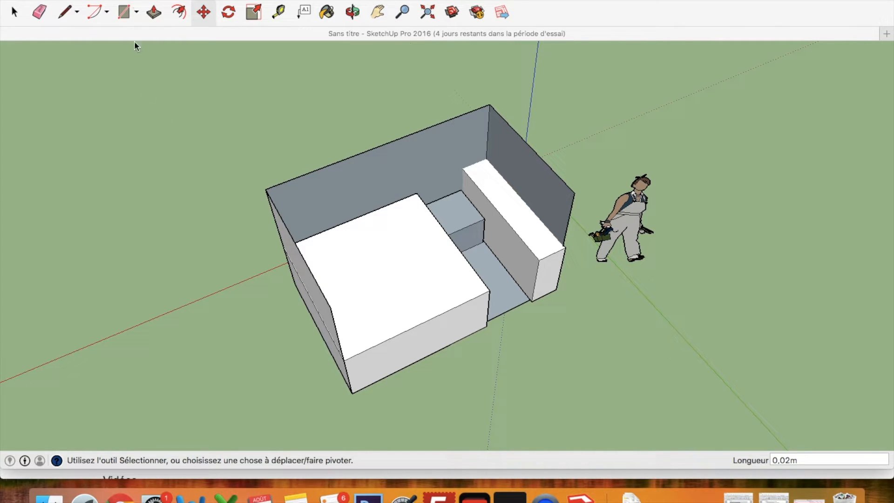
- Open the materials palette and display the Bois collection
key("super+Tab")
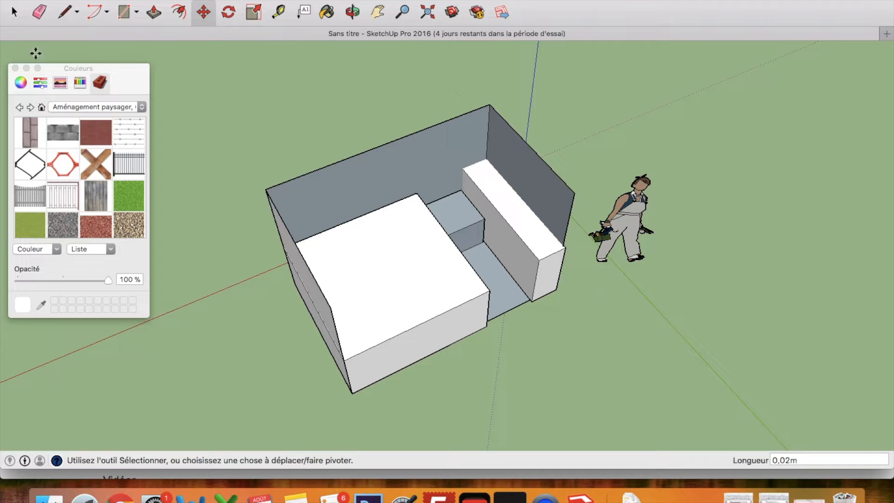
left_click(15, 68)
mouse_move(353, 0)
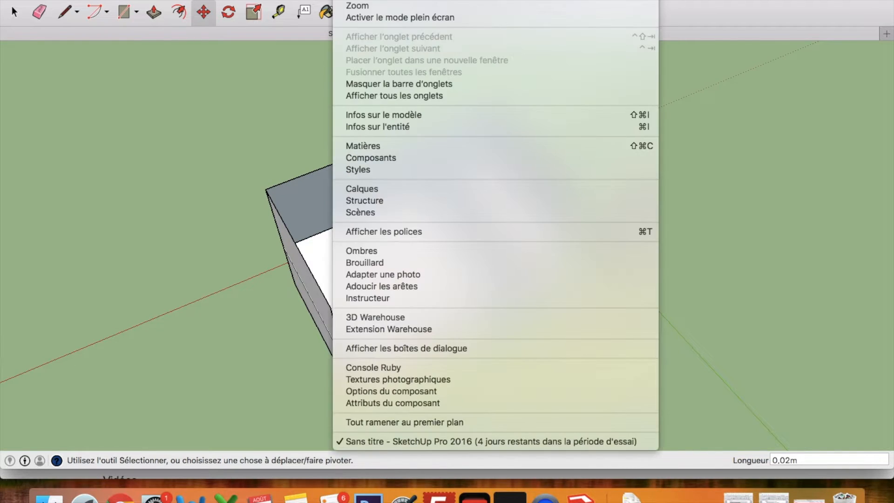
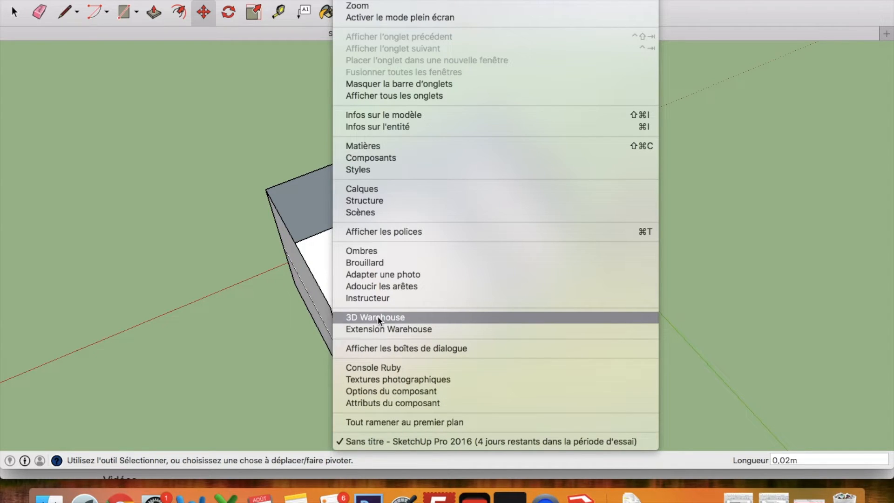
left_click(378, 143)
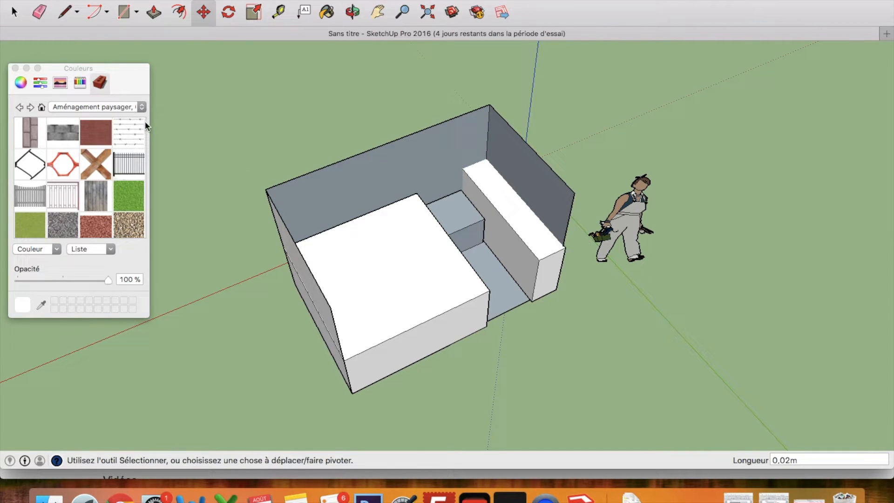
scroll(122, 189, "down", 1)
left_click(119, 108)
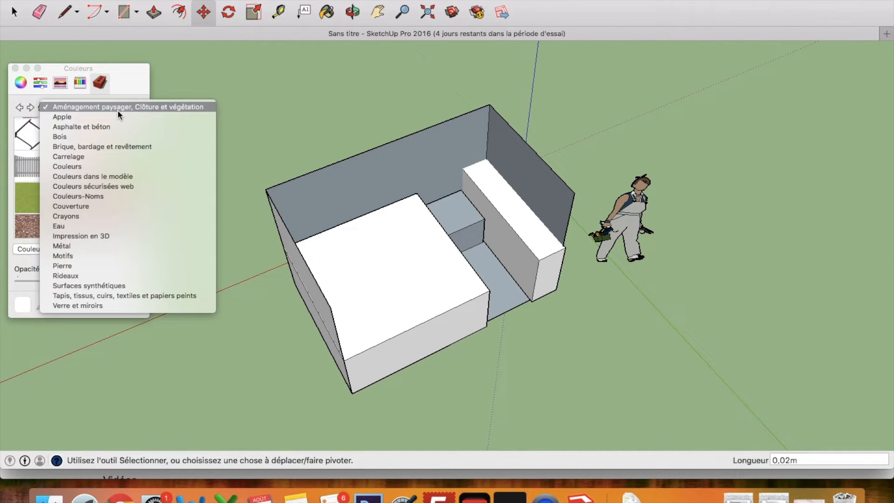
left_click(92, 136)
- Paint the inner faces of the long wall and both end walls with the multi-toned wood strip texture from Bois
left_click(352, 11)
left_click_drag(405, 164, 261, 96)
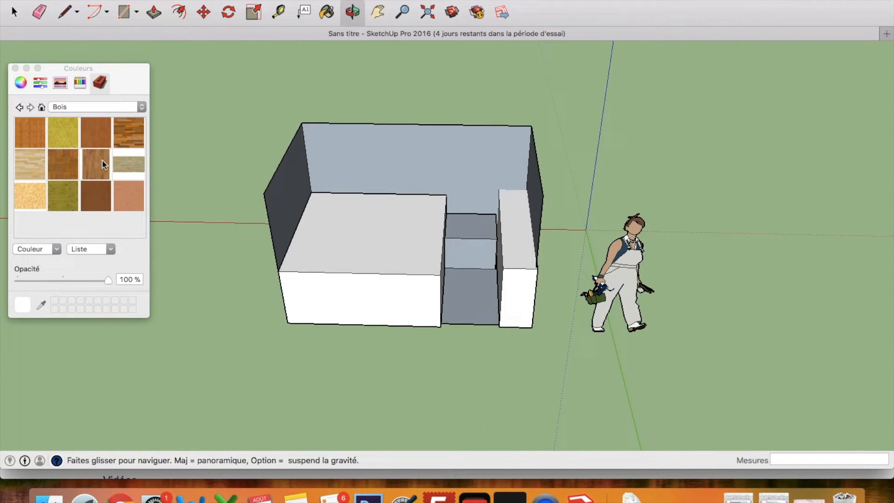
left_click(118, 141)
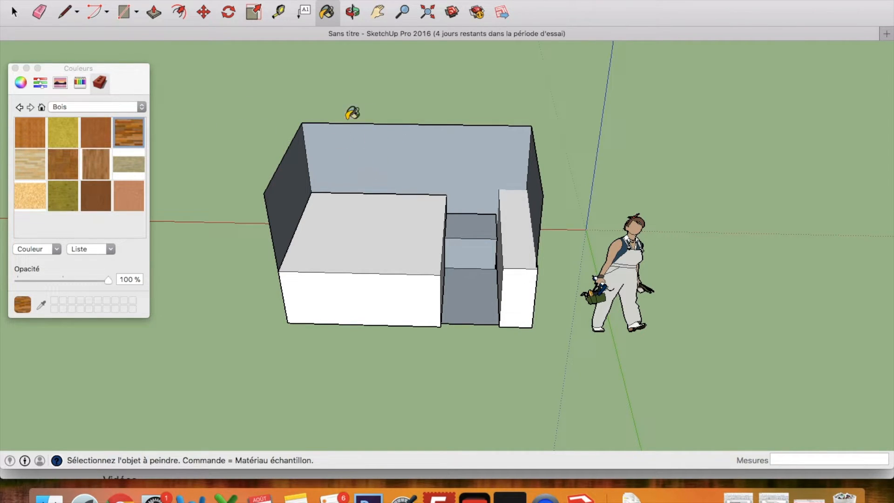
left_click(373, 135)
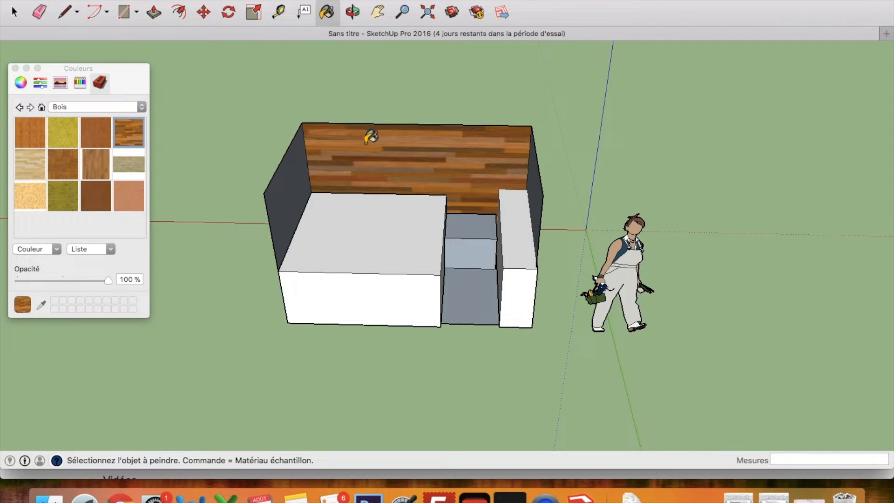
left_click(300, 162)
left_click(538, 190)
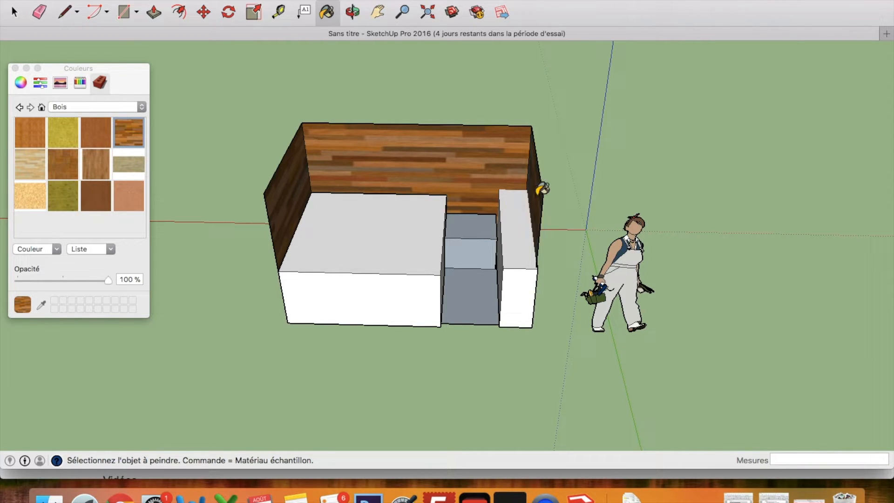
- Paint the end wall beside the large block and the long wall with the weathered plank texture from Aménagement paysager, Clôture et végétation
left_click(353, 14)
left_click_drag(363, 221, 235, 174)
left_click_drag(319, 172, 261, 180)
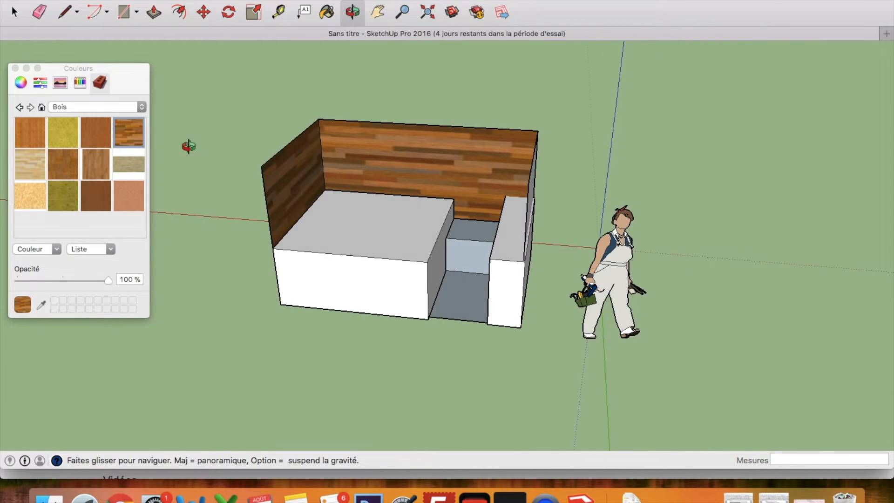
left_click(76, 104)
left_click(70, 78)
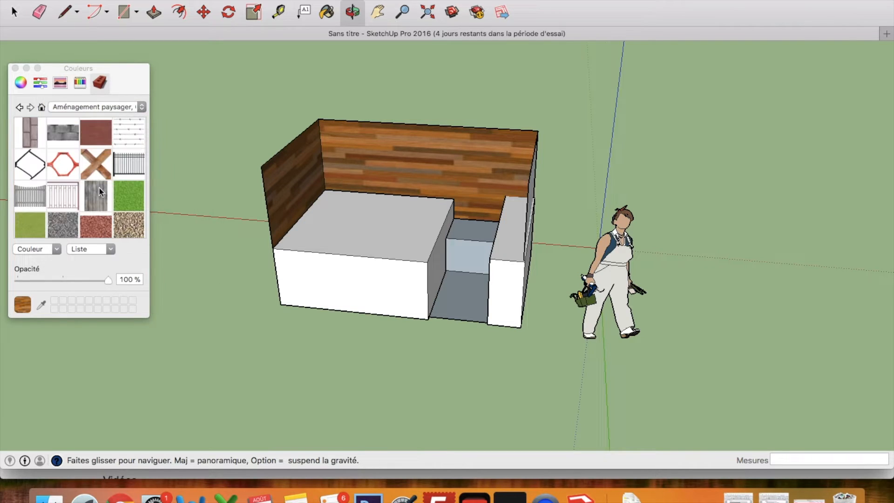
left_click(95, 195)
left_click(295, 175)
left_click(375, 156)
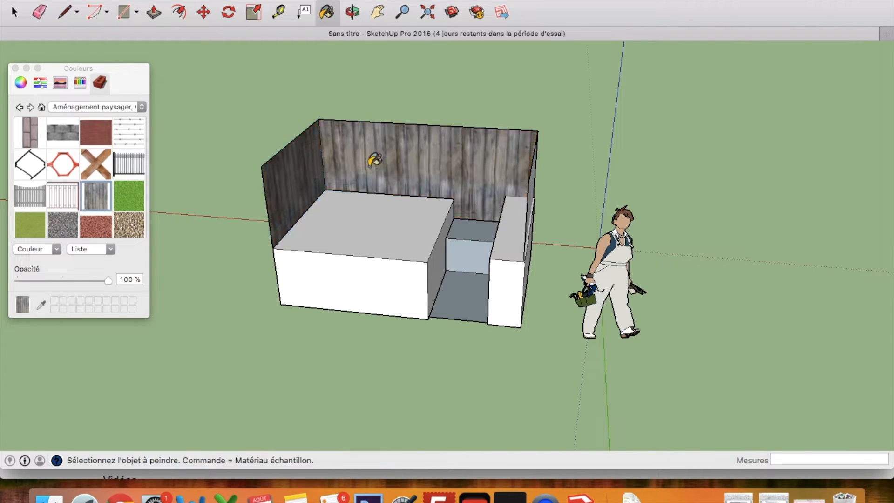
- Try the wooden lattice texture on the end wall beside the narrow block and replace it with the weathered plank texture
left_click(352, 11)
left_click_drag(350, 124, 517, 150)
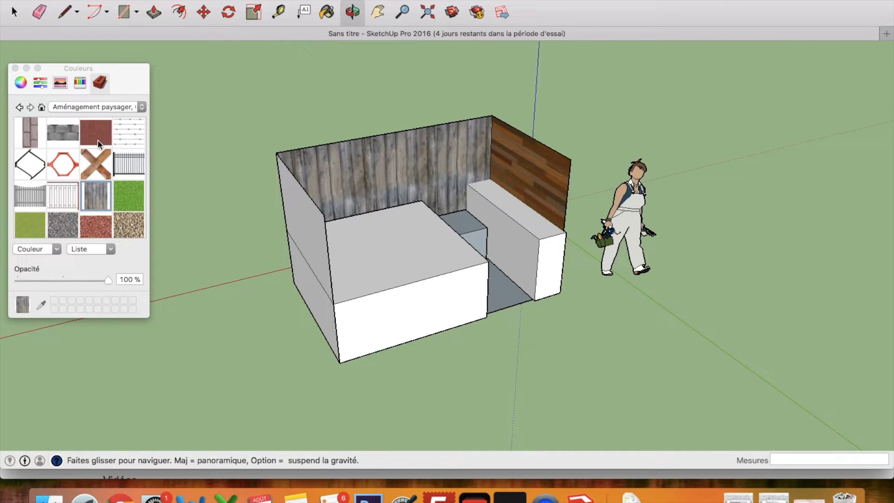
left_click(98, 176)
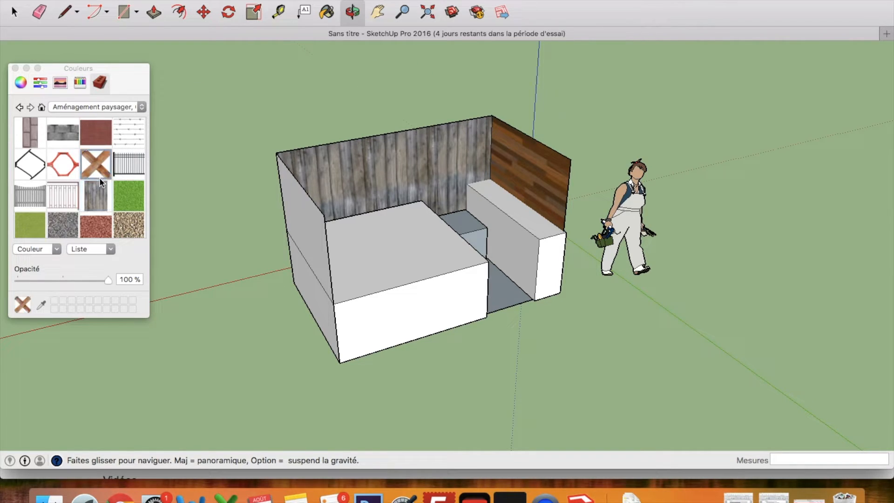
left_click(539, 165)
left_click(86, 202)
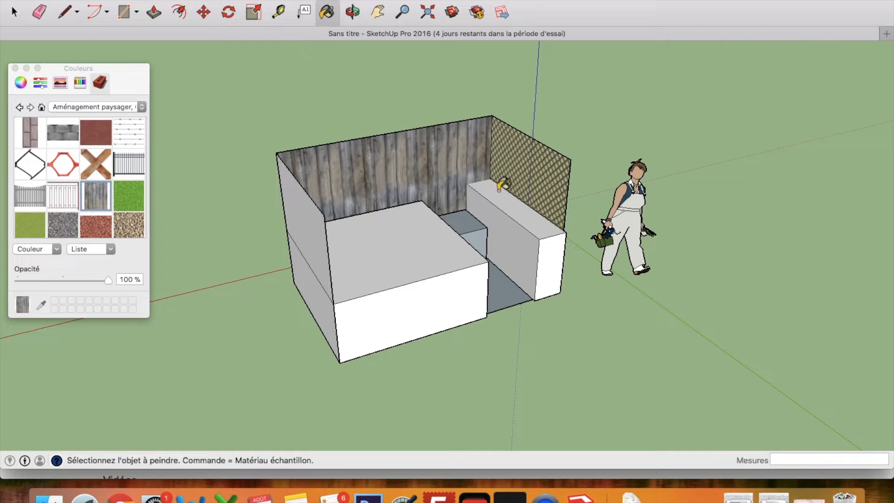
left_click(522, 184)
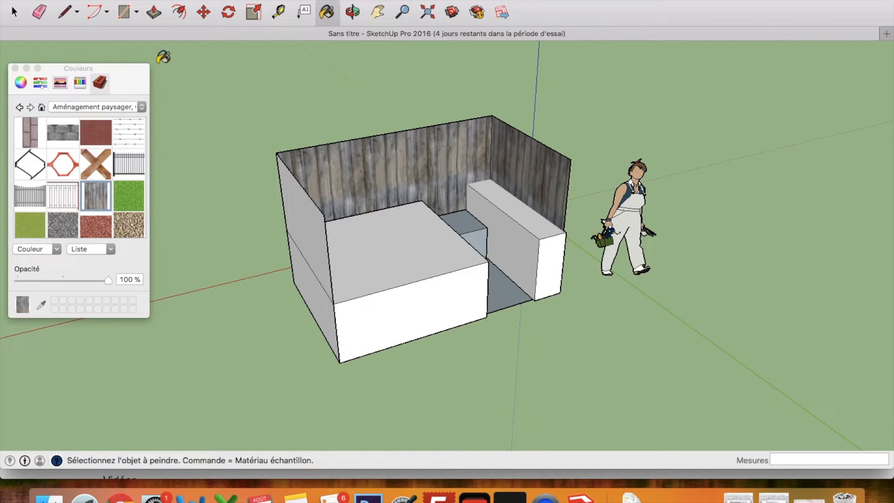
- Switch the materials palette back to the Bois collection
left_click(82, 107)
left_click(74, 136)
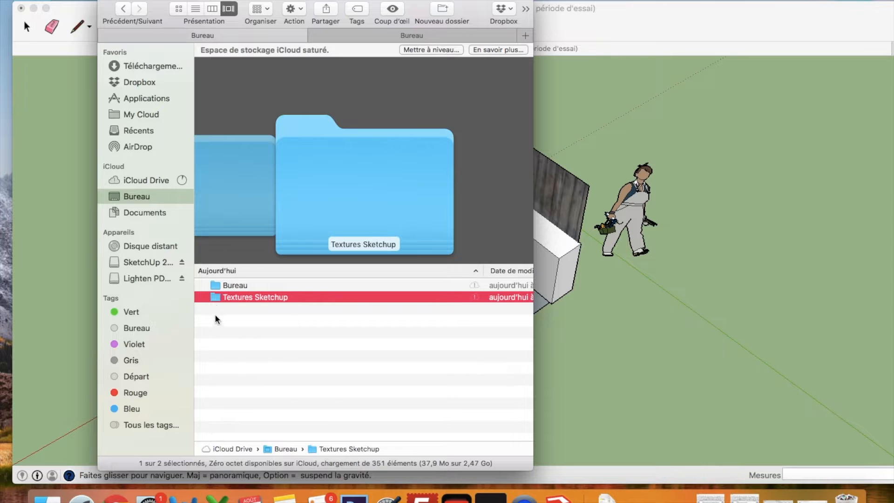
- Preview the plywood image Bois Cp.jpg in Finder's Textures Sketchup folder, and return to SketchUp
left_click(250, 343)
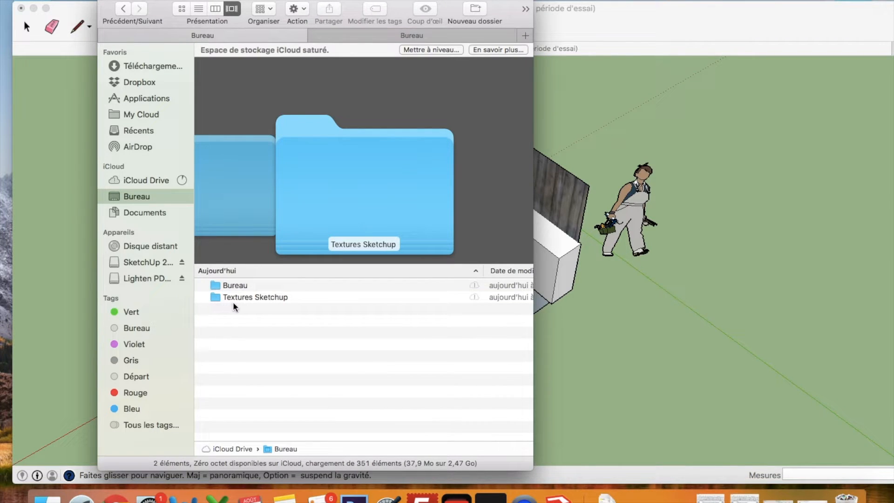
double_click(247, 297)
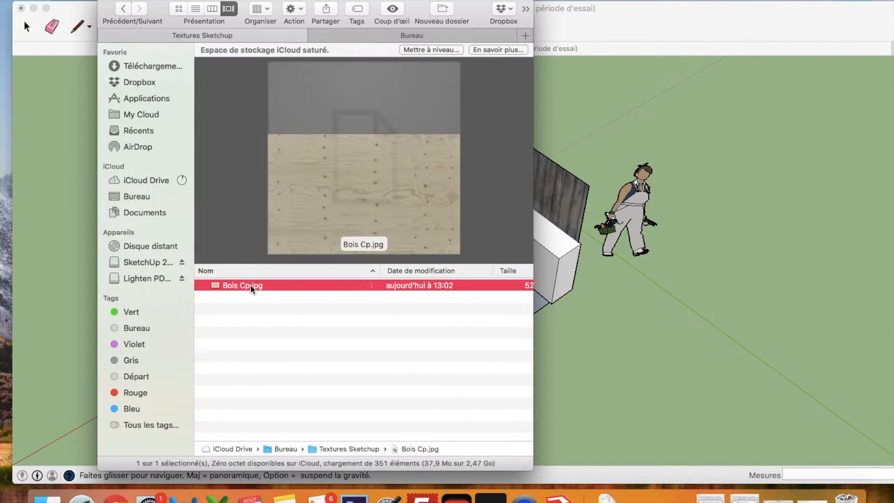
left_click(251, 310)
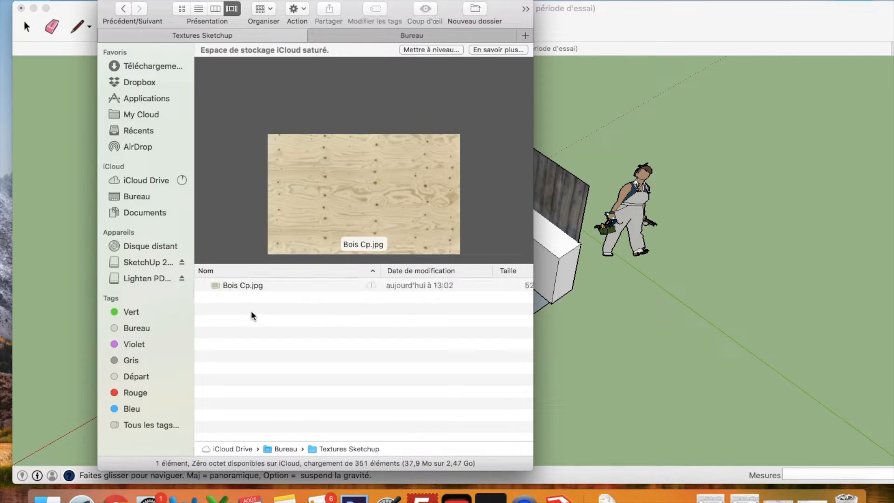
left_click(245, 285)
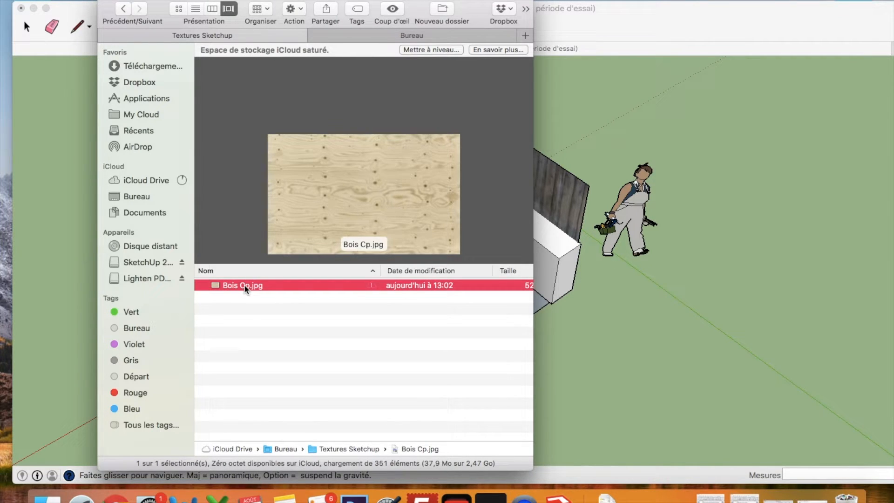
key("space")
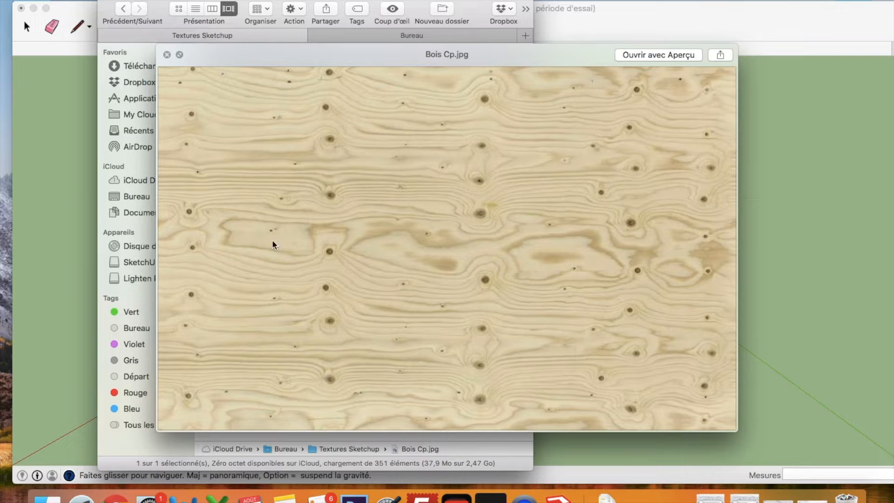
left_click(166, 54)
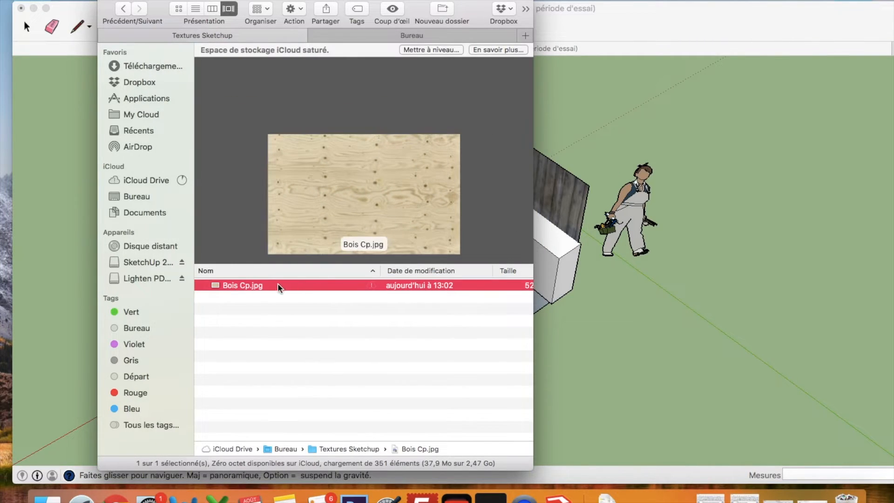
left_click(265, 321)
left_click(773, 382)
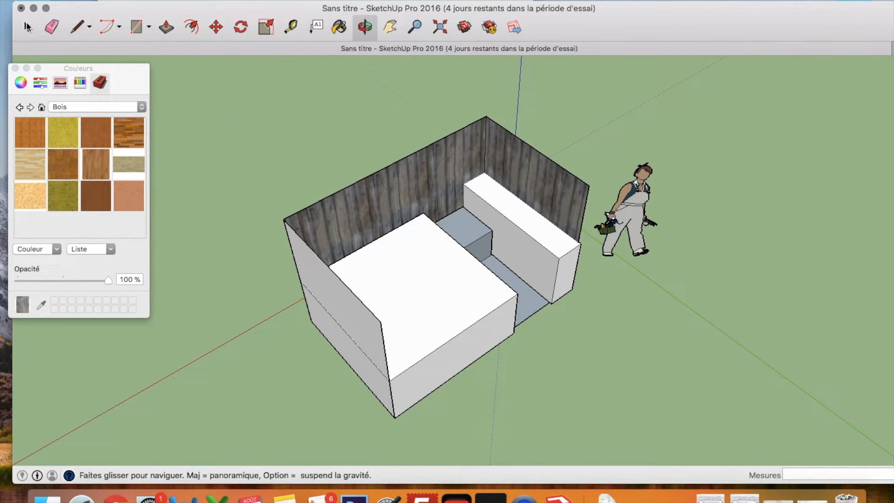
- Select the long wall's inner face and set up an import of all supported image files, used as a texture
key("space")
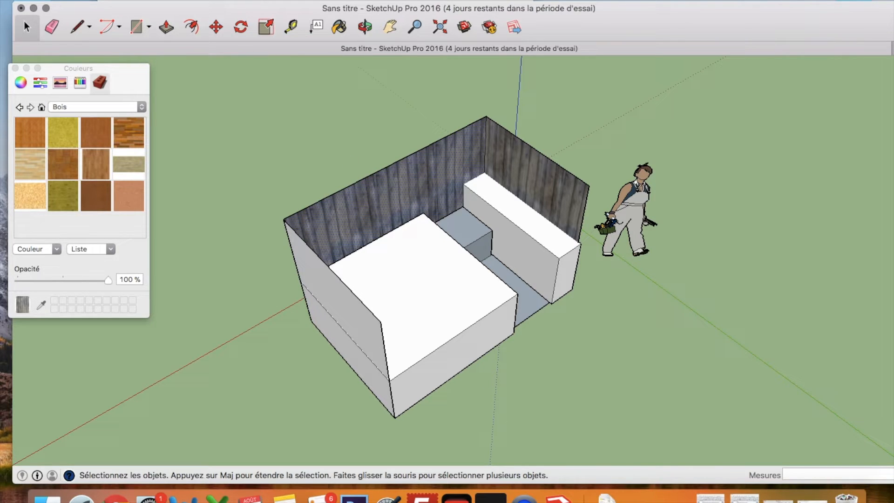
left_click(102, 0)
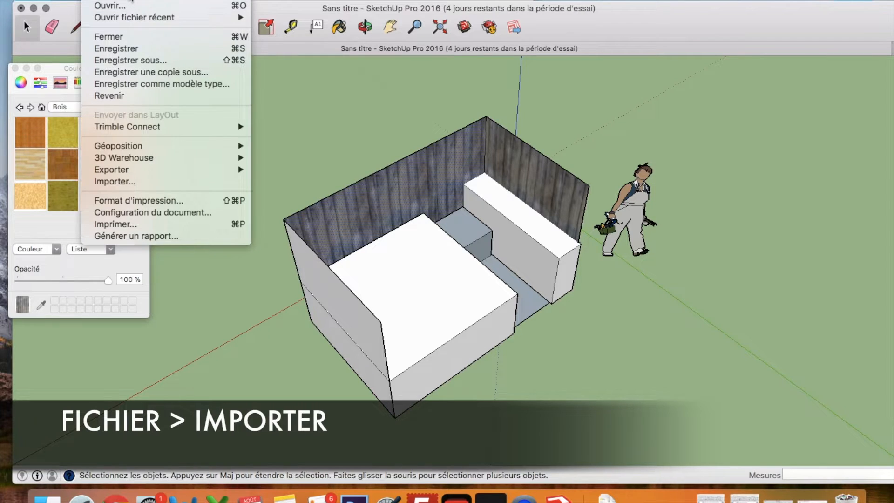
left_click(126, 181)
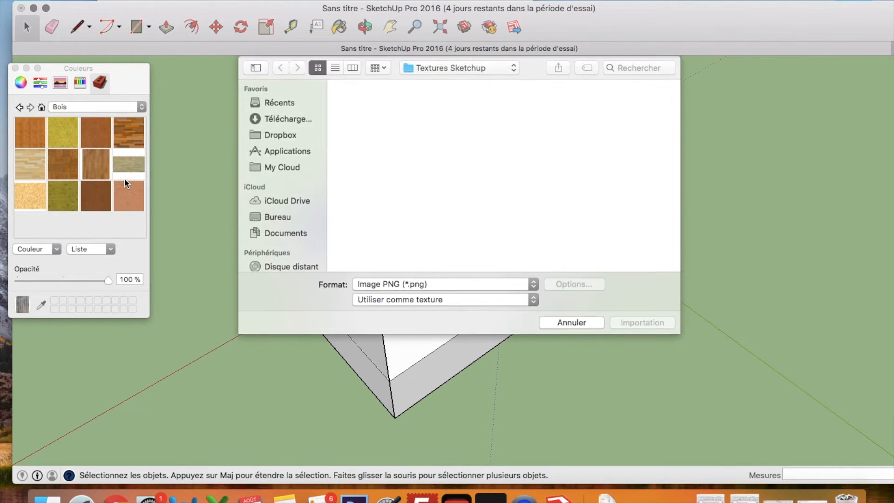
left_click(411, 281)
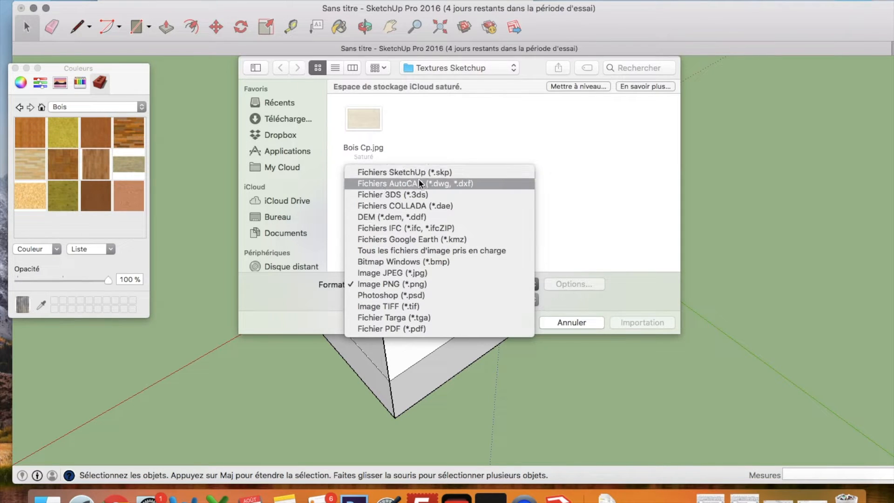
left_click(409, 247)
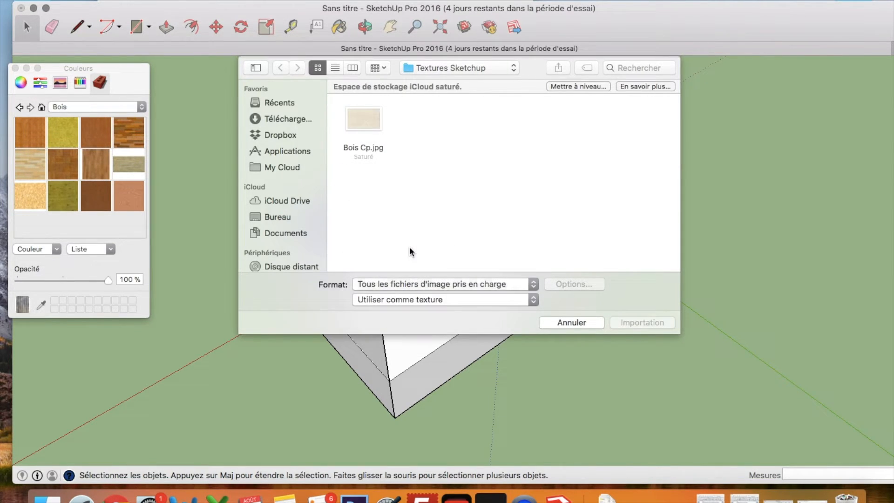
left_click(406, 300)
left_click(395, 299)
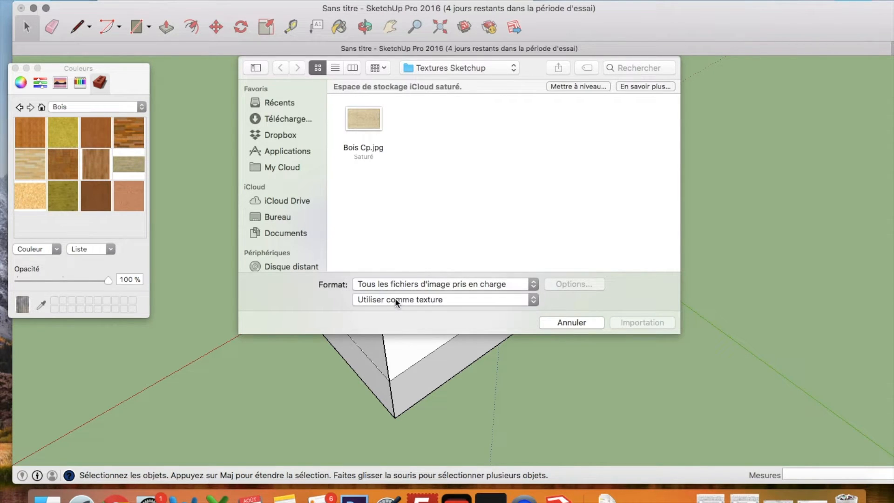
- Import Bois Cp.jpg and apply it to the long wall's inner face with a tile width of about 0,85 m
left_click(369, 125)
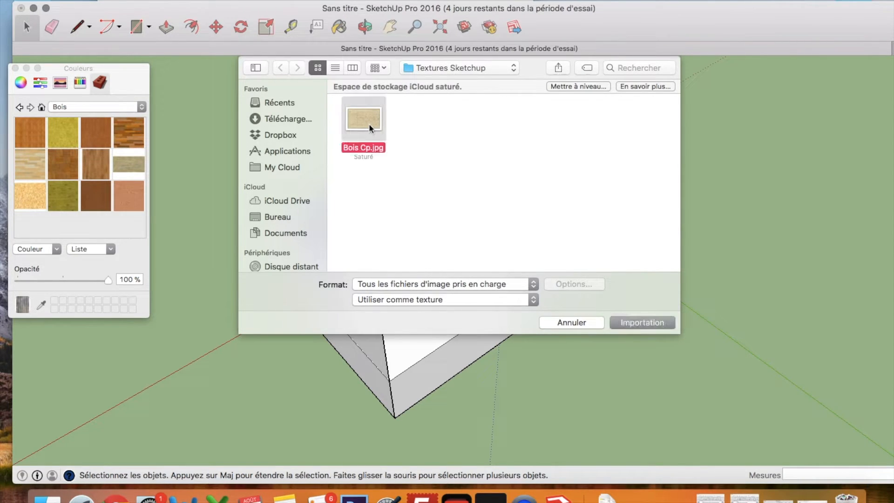
left_click(624, 317)
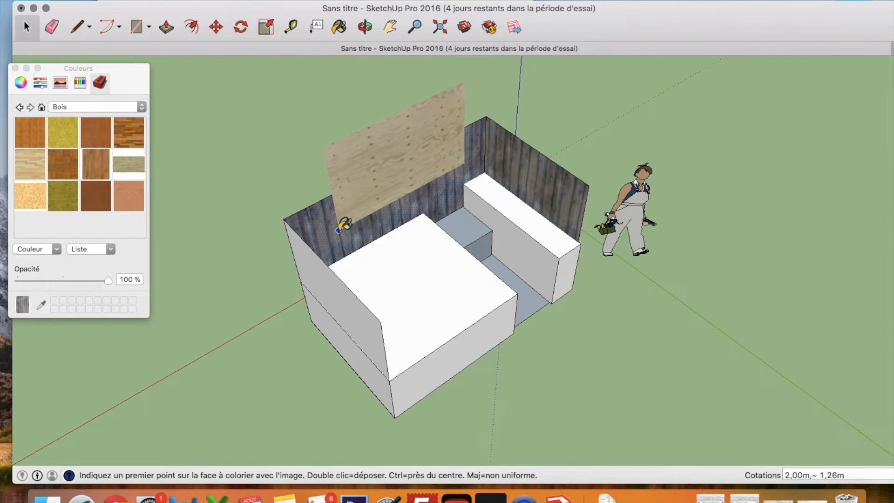
left_click(338, 230)
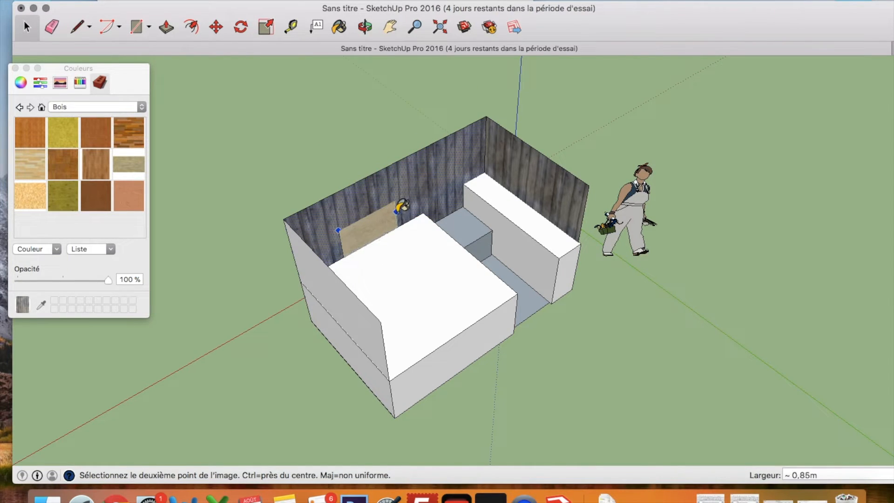
left_click(394, 208)
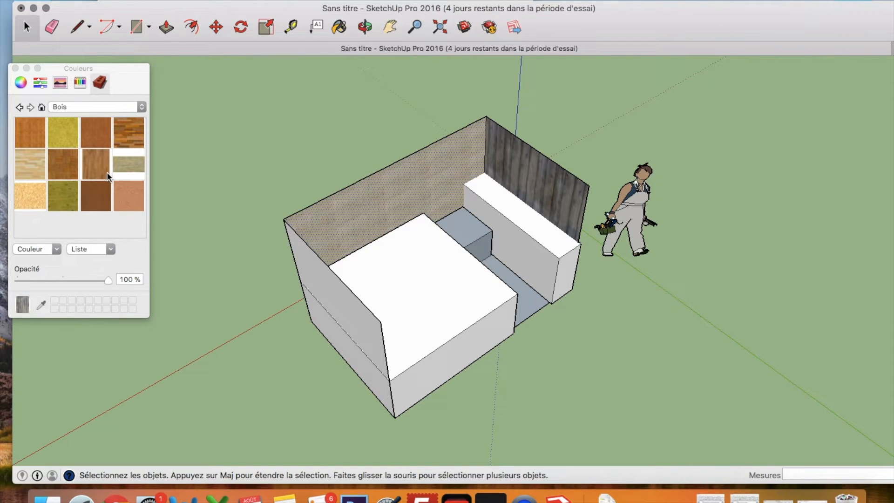
- Browse the Aménagement paysager, Clôture et végétation collection in the materials palette
left_click(92, 106)
left_click(88, 73)
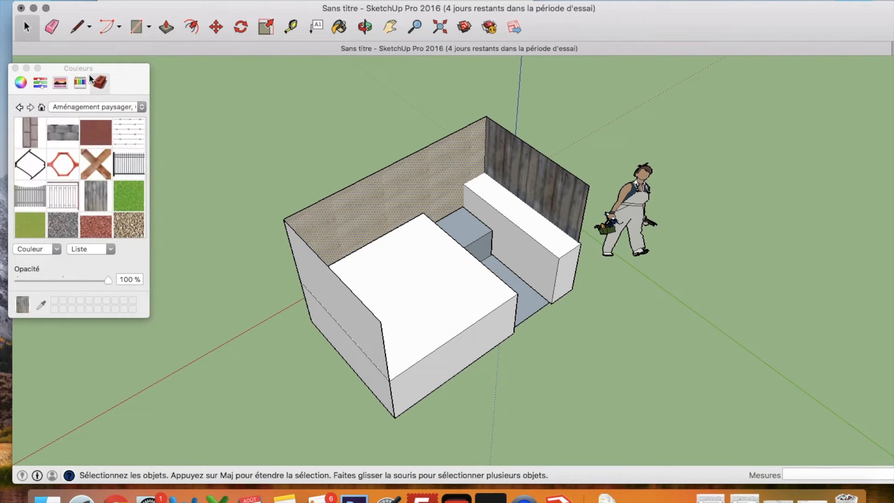
scroll(99, 161, "down", 10)
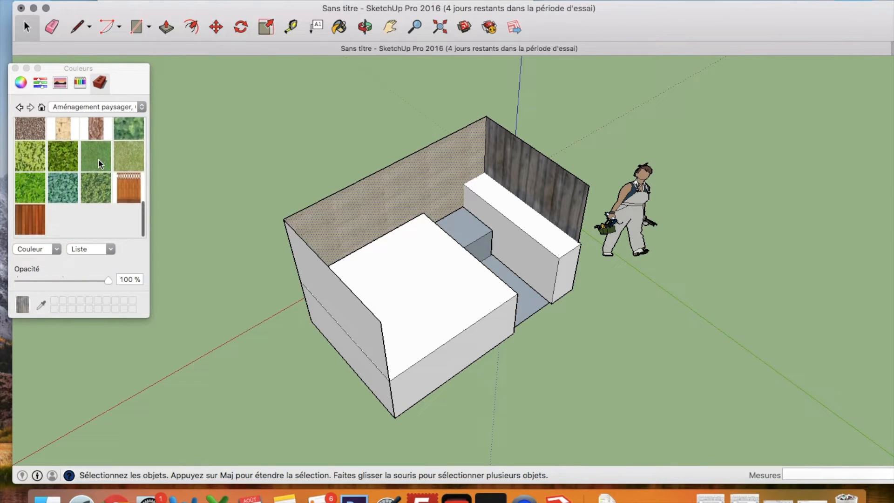
scroll(95, 156, "up", 10)
scroll(88, 149, "down", 5)
left_click(91, 106)
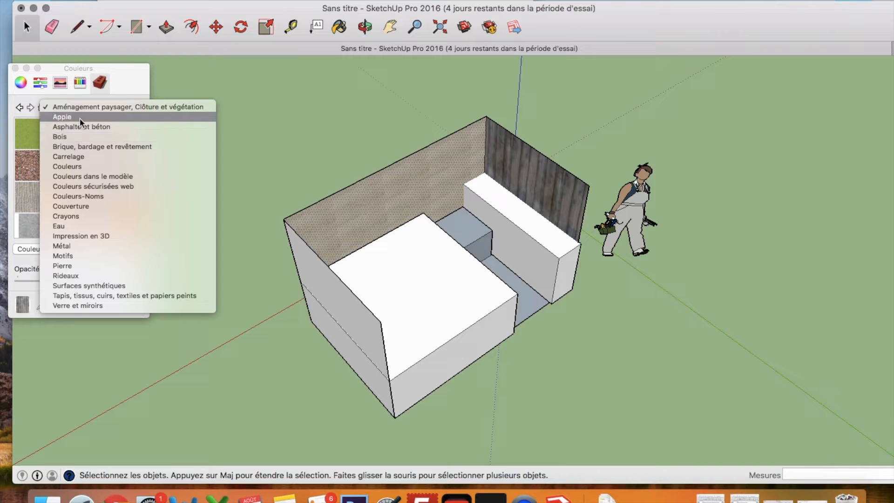
left_click(80, 108)
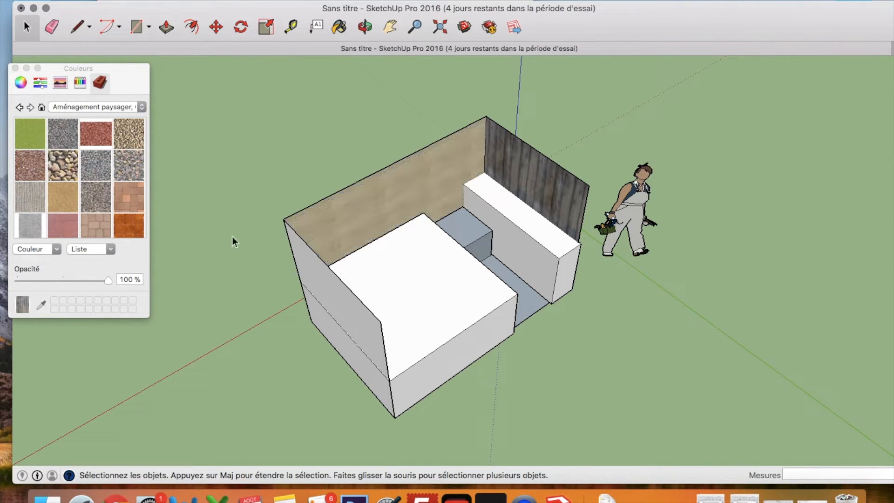
- Examine the plywood texture on the long wall up close and from several angles
left_click(365, 27)
scroll(422, 254, "up", 3)
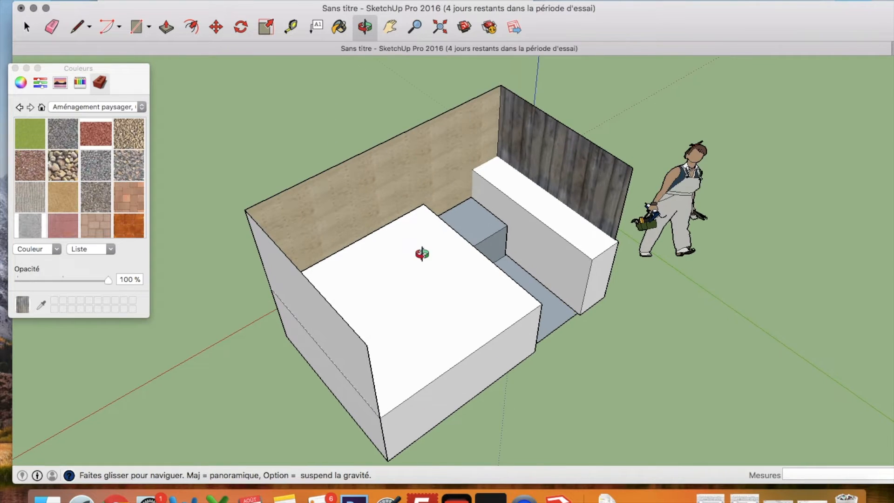
scroll(422, 254, "up", 3)
scroll(281, 159, "up", 3)
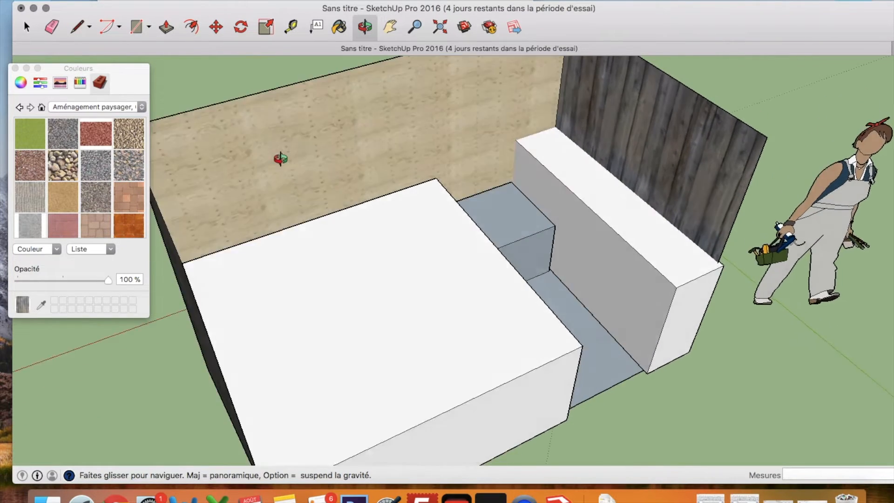
scroll(281, 159, "down", 3)
left_click_drag(309, 163, 279, 140)
scroll(380, 185, "up", 3)
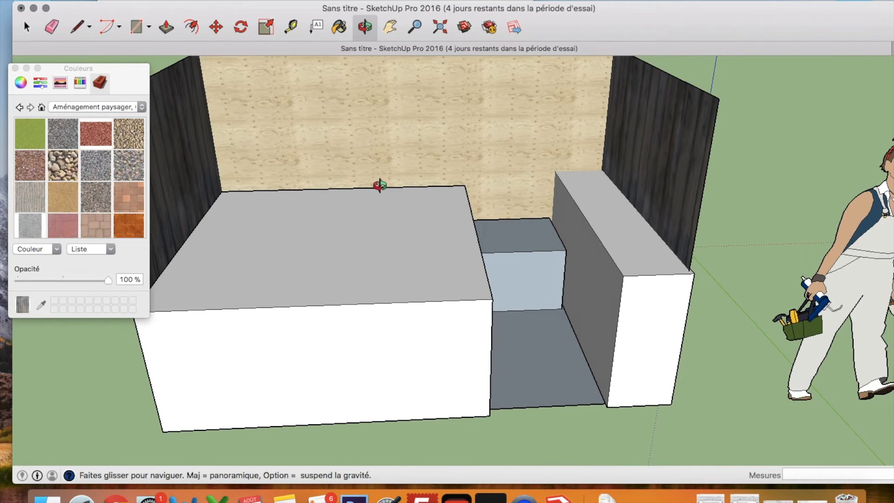
scroll(371, 160, "down", 3)
left_click_drag(334, 149, 412, 211)
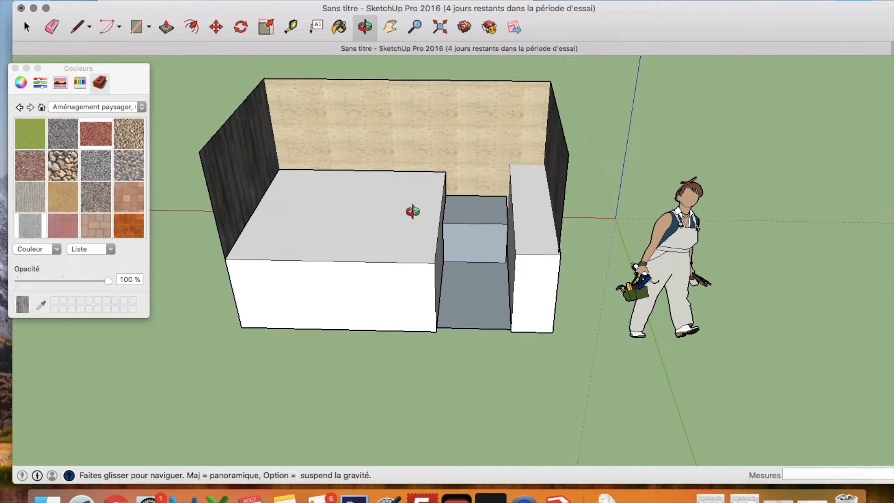
- Select the weathered-plank inner face of the end wall beside the large block
scroll(412, 211, "up", 3)
left_click(390, 27)
left_click_drag(394, 86, 395, 181)
left_click(364, 27)
left_click_drag(335, 75, 216, 138)
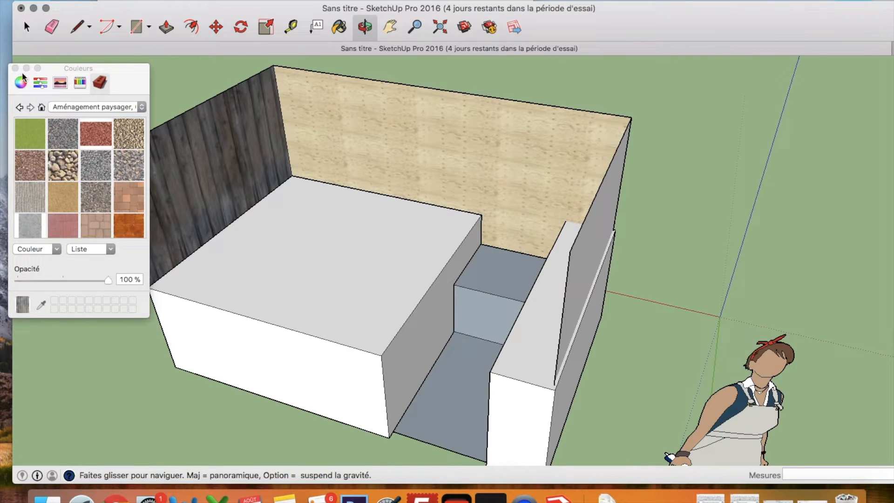
left_click(27, 27)
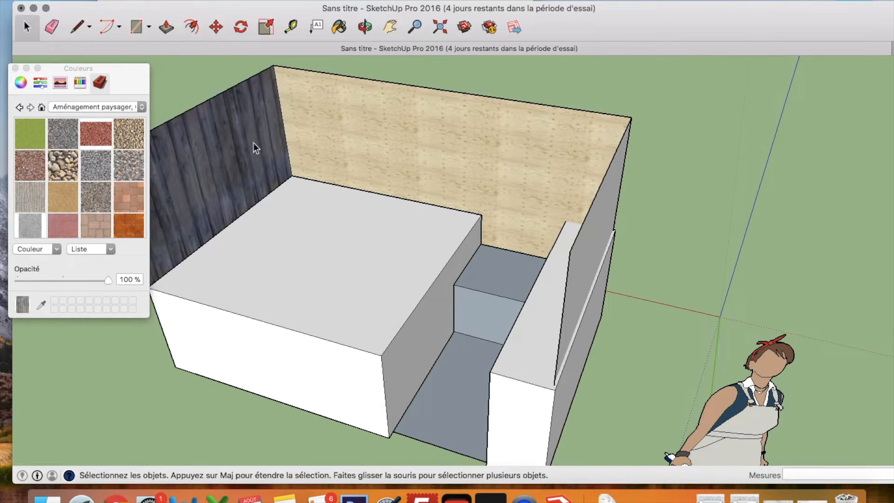
- Import the image Bois Cp.jpg as a texture and try to apply it to the dark wood side wall
left_click(95, 0)
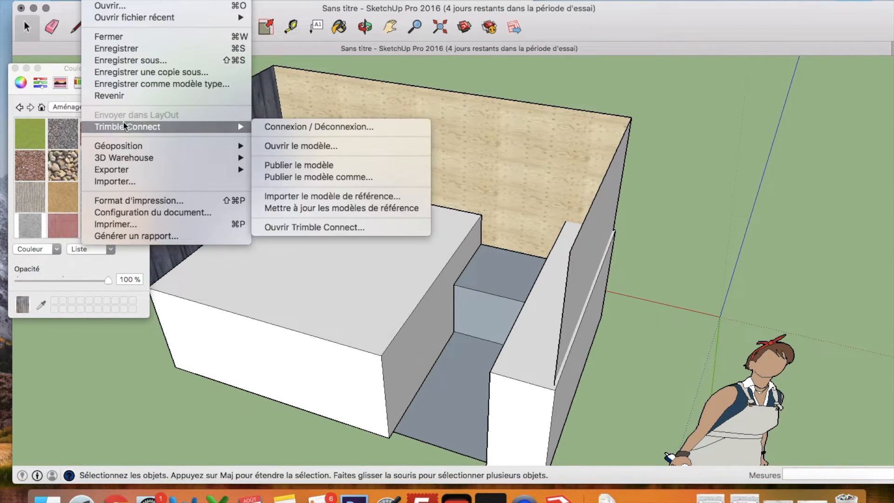
left_click(114, 182)
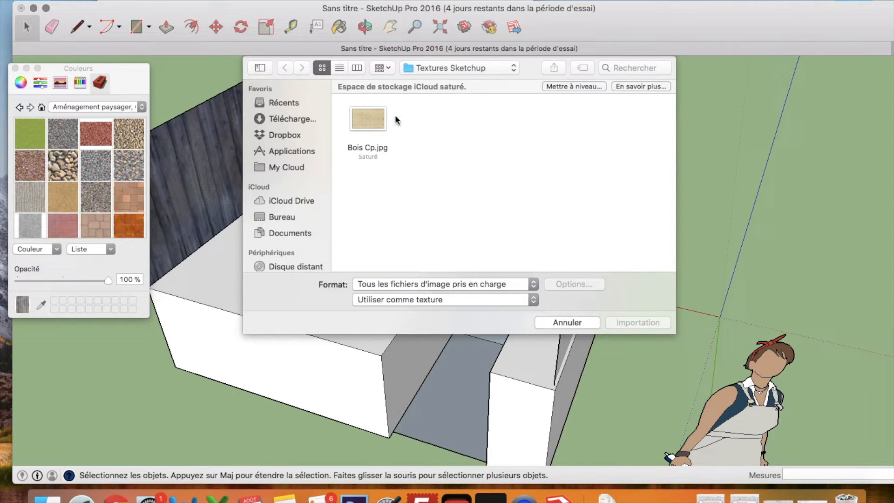
left_click(372, 116)
left_click(659, 325)
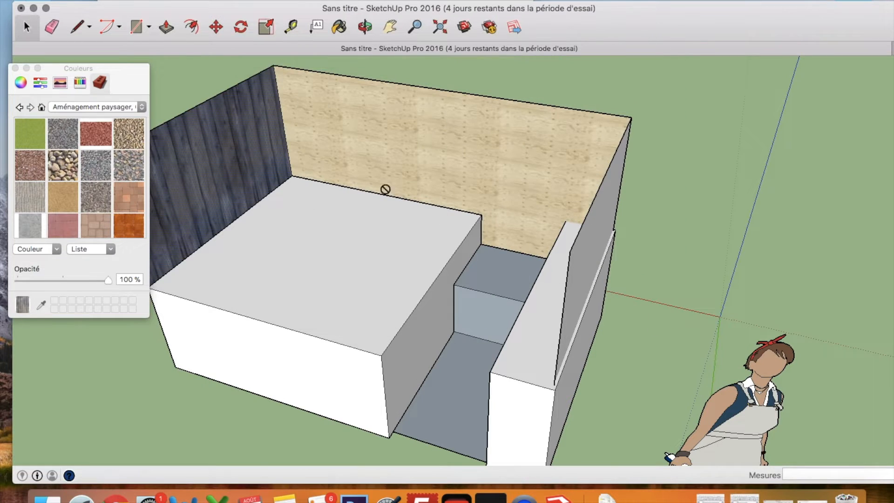
left_click(161, 165)
left_click(225, 166)
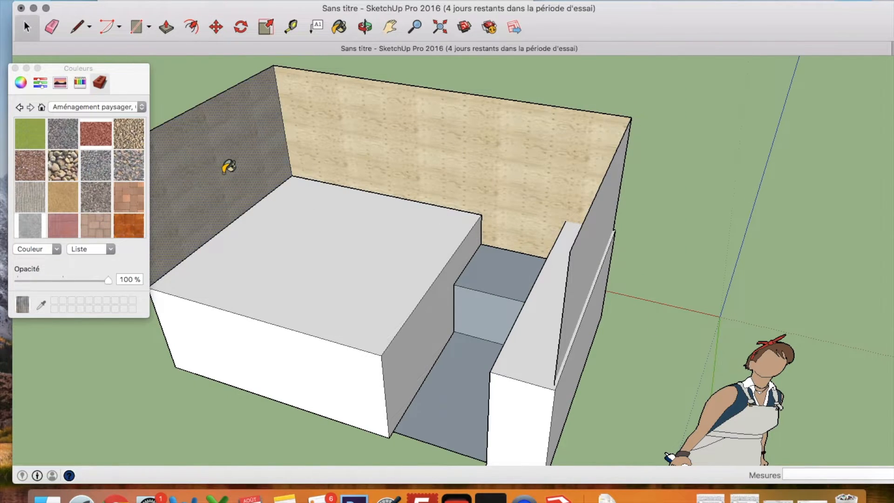
- Browse the Bois material collection and close the materials palette
left_click(364, 28)
left_click_drag(321, 205, 468, 228)
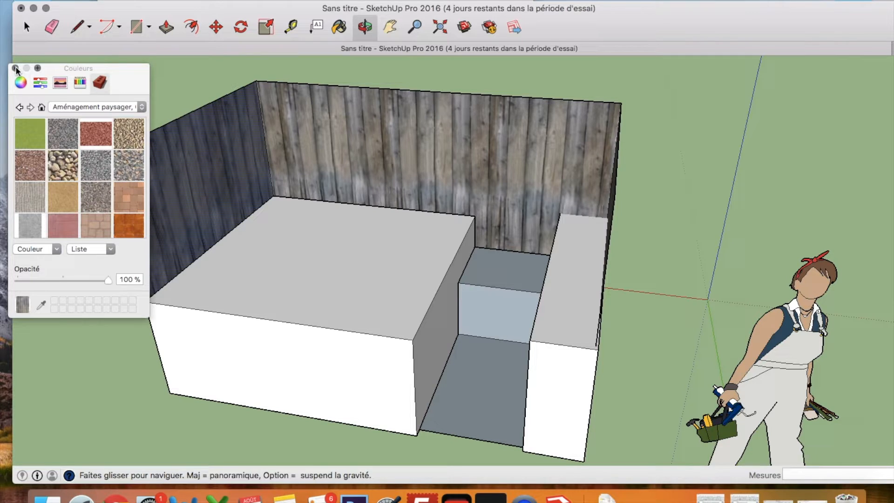
left_click(111, 104)
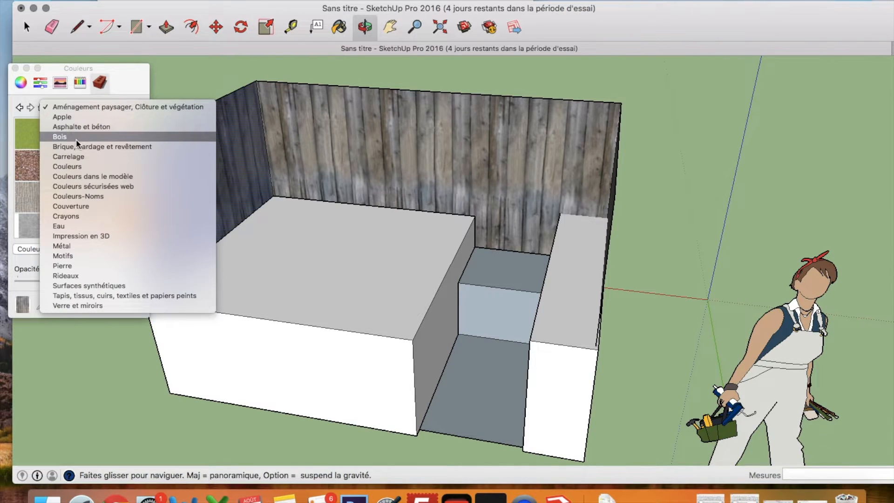
left_click(86, 135)
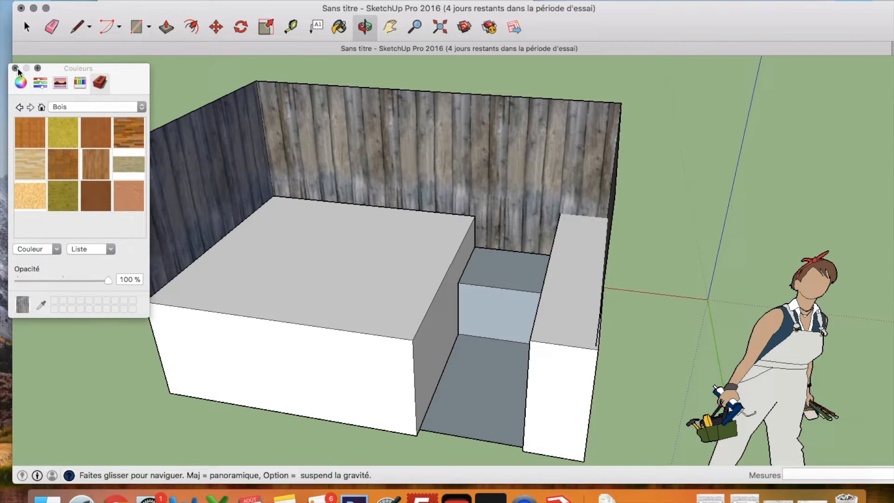
left_click(16, 68)
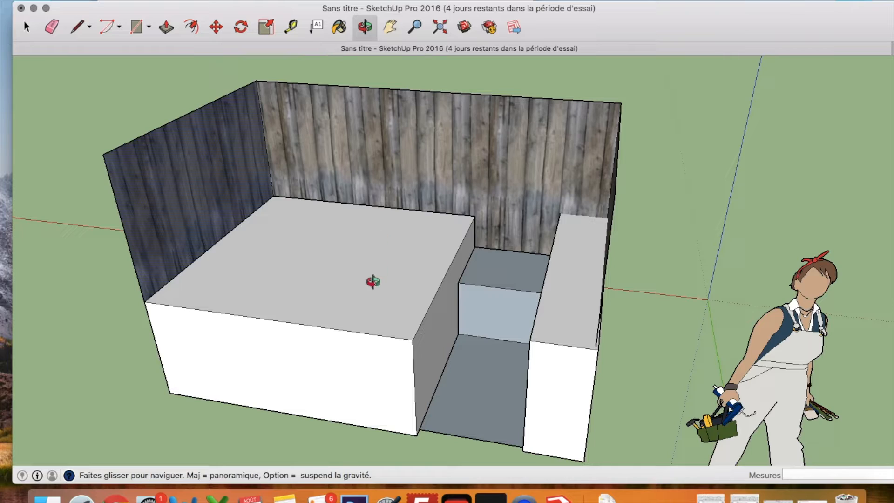
- Draw a rectangle of about 0.23 by 0.46 m on the inward-facing side of the long, narrow block
left_click_drag(332, 174, 589, 190)
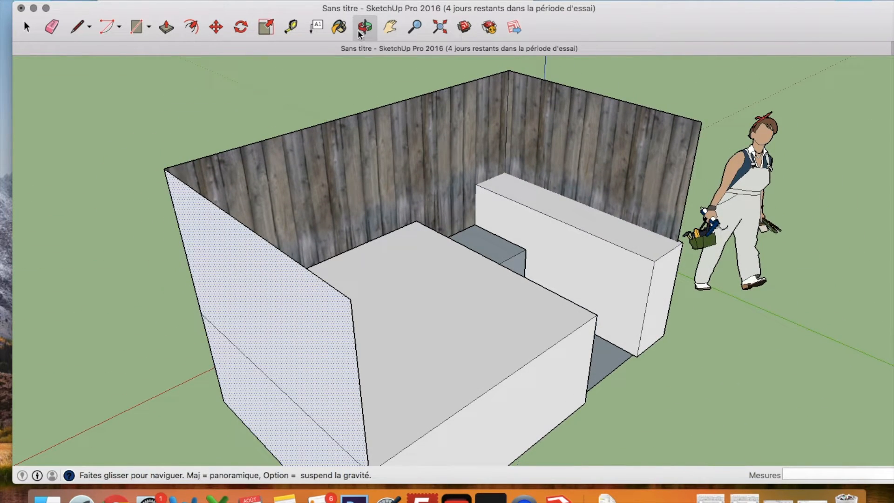
scroll(461, 219, "up", 5)
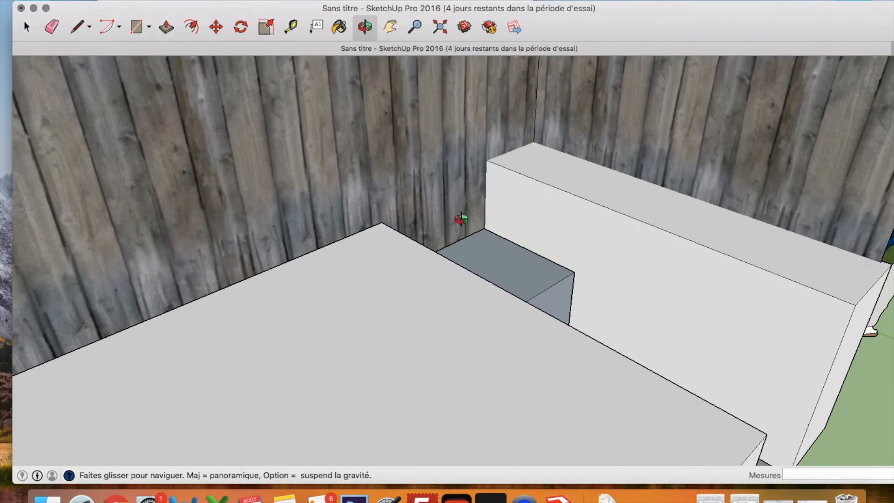
left_click_drag(441, 256, 634, 261)
scroll(630, 264, "up", 6)
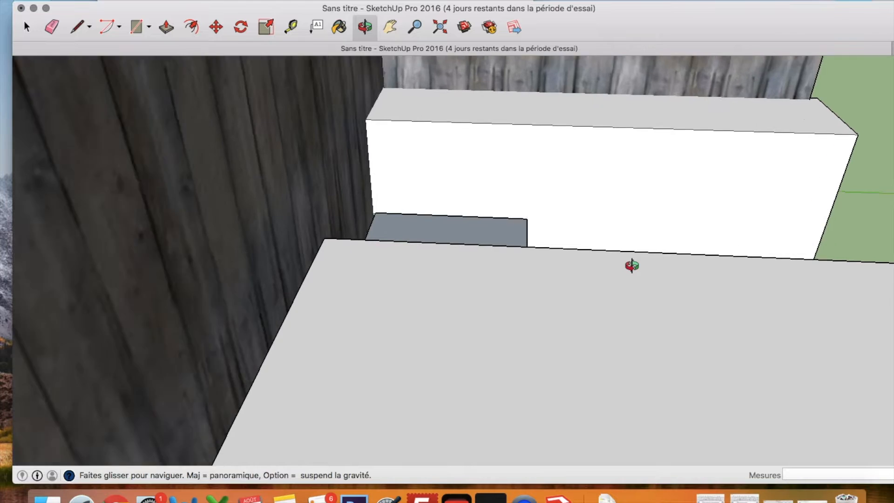
left_click_drag(402, 120, 462, 112)
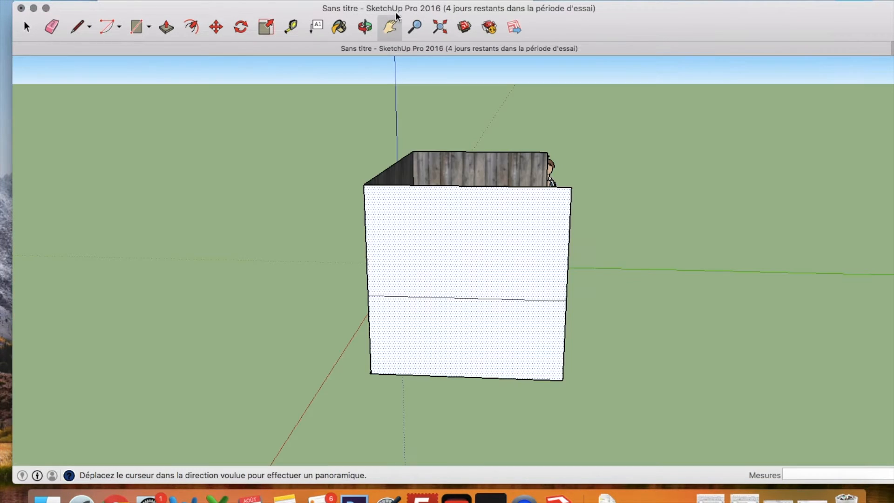
left_click(366, 30)
left_click_drag(427, 185, 418, 357)
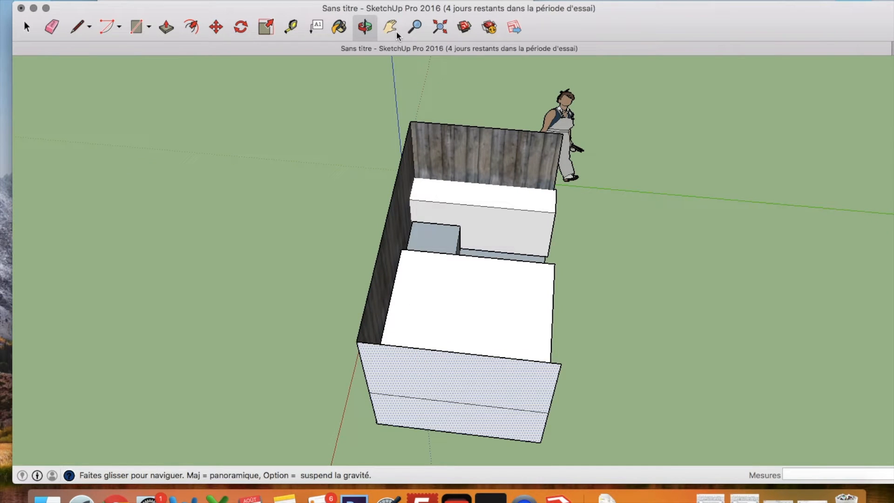
scroll(438, 148, "up", 5)
left_click_drag(434, 253, 415, 146)
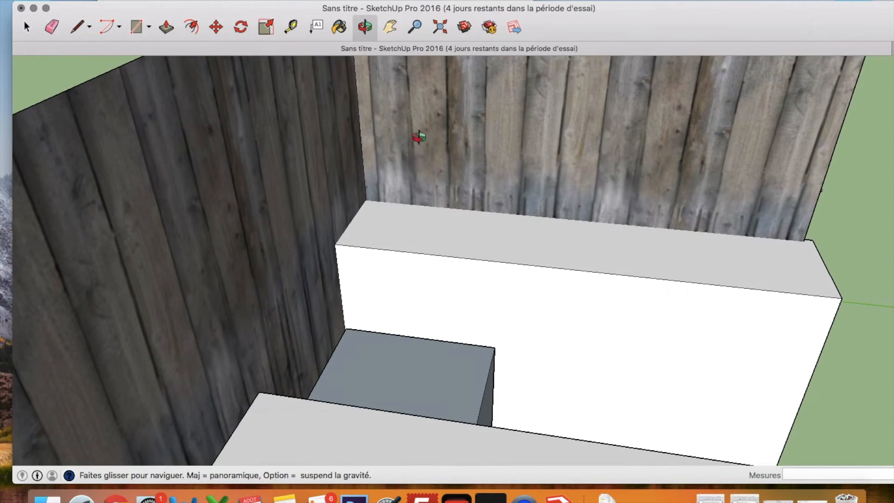
left_click_drag(414, 190, 458, 189)
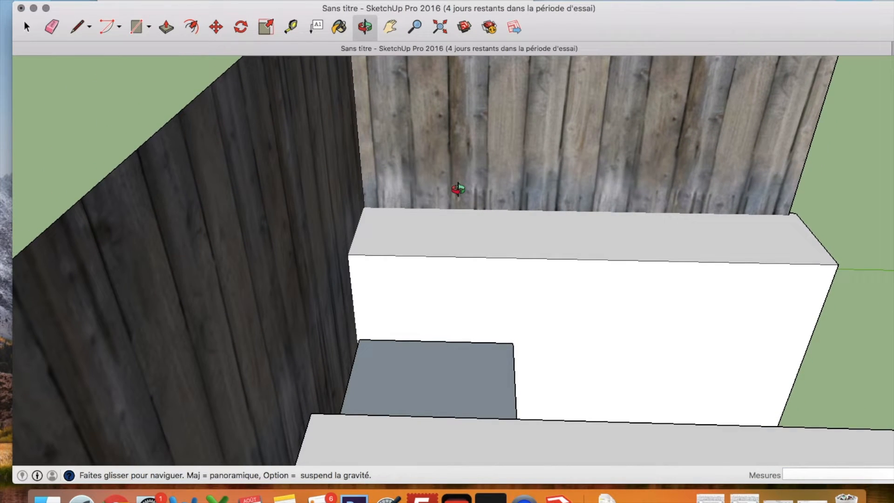
left_click(390, 26)
left_click_drag(481, 212, 438, 190)
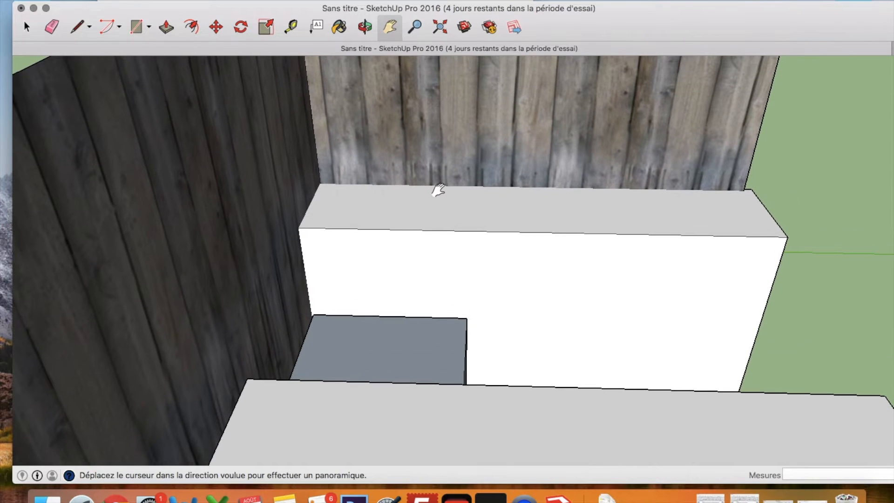
left_click(365, 26)
left_click_drag(365, 121, 365, 162)
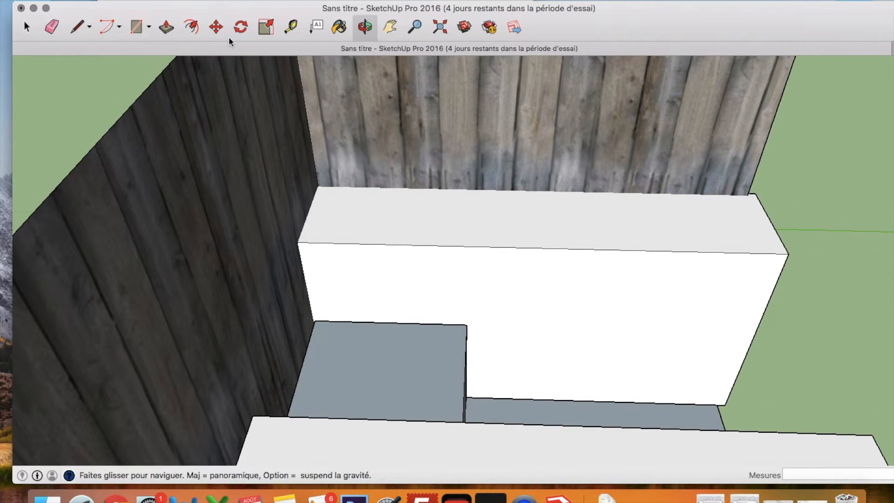
left_click(141, 29)
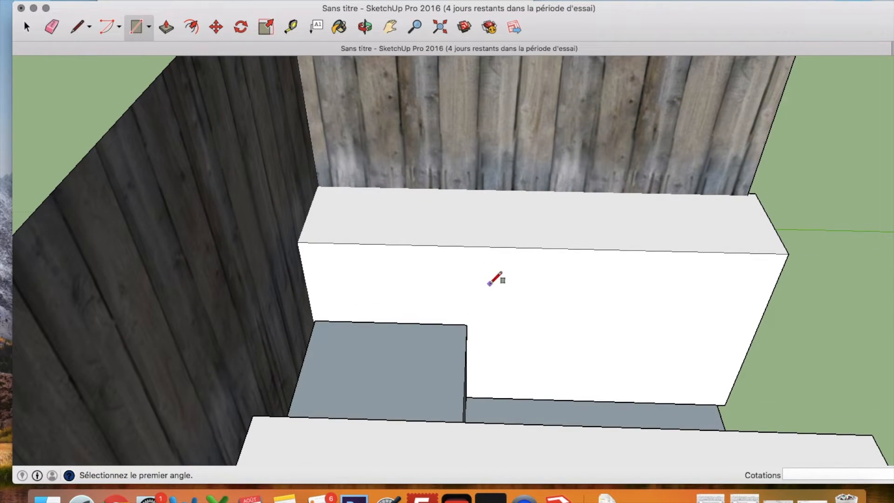
left_click(483, 270)
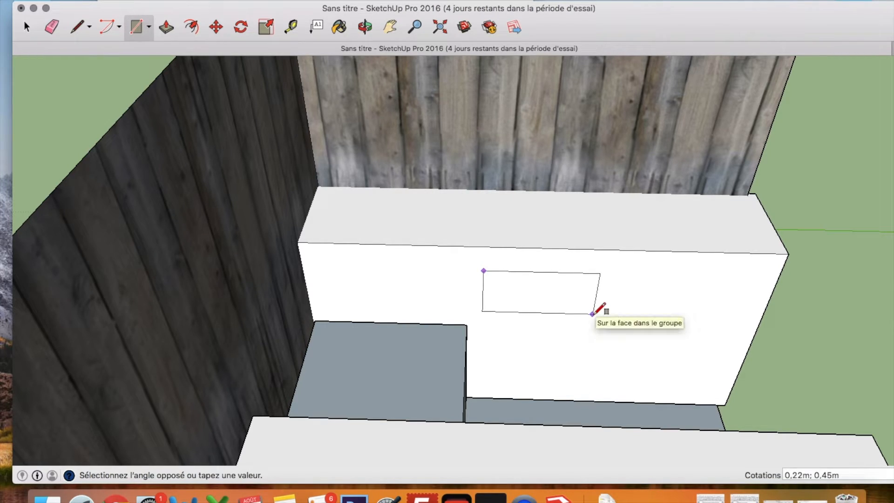
left_click(594, 315)
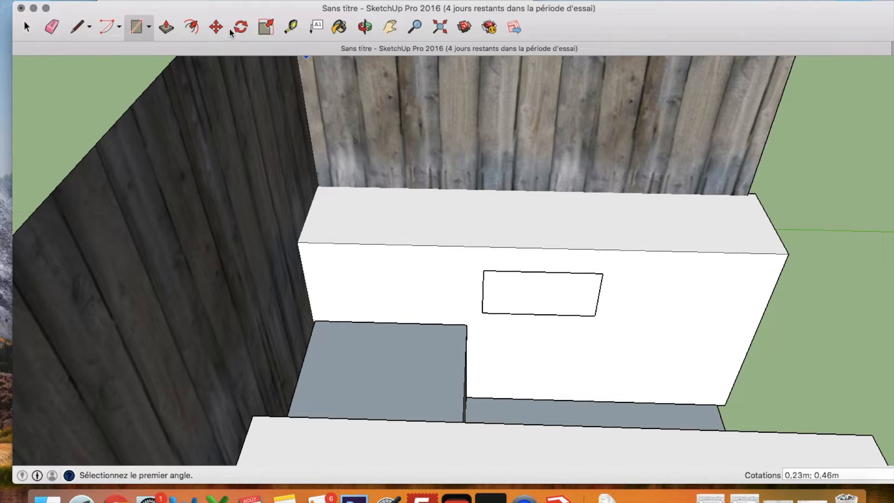
left_click(166, 27)
left_click(525, 283)
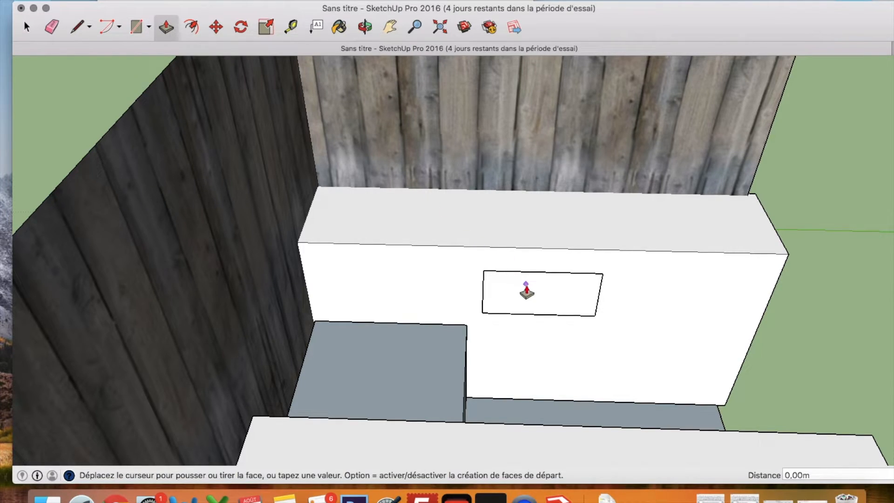
key("Escape")
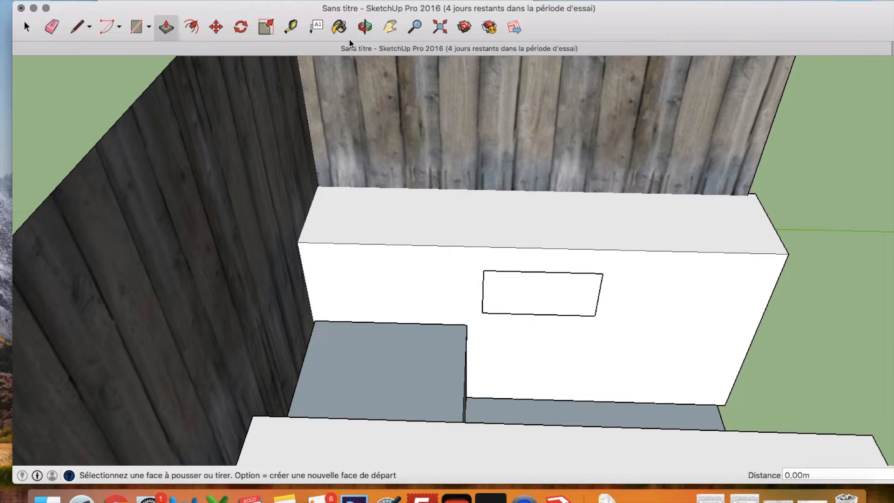
- Push/pull the rectangle outward by 0.01 m to form a thin raised front on the block
left_click(27, 28)
left_click(508, 288)
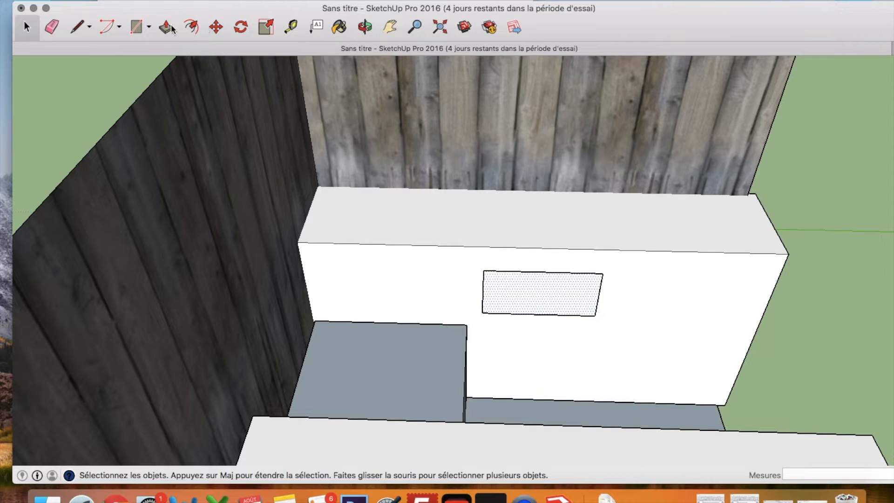
left_click(172, 27)
left_click(508, 304)
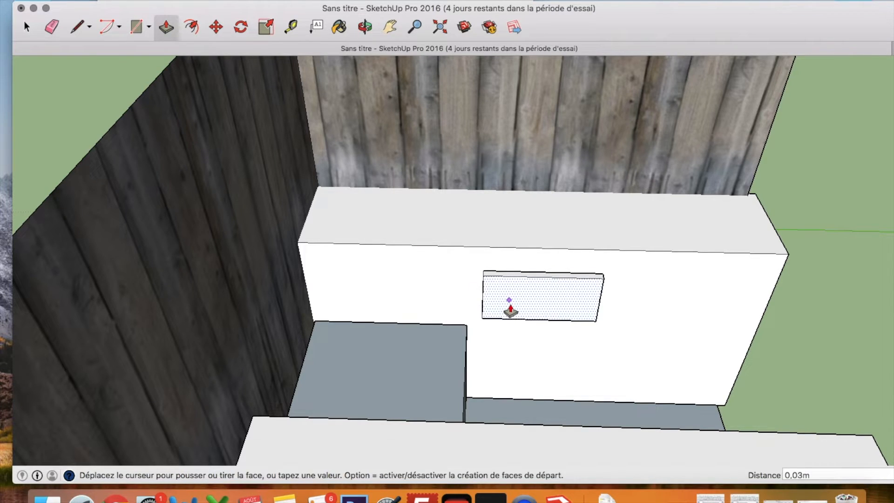
left_click(508, 308)
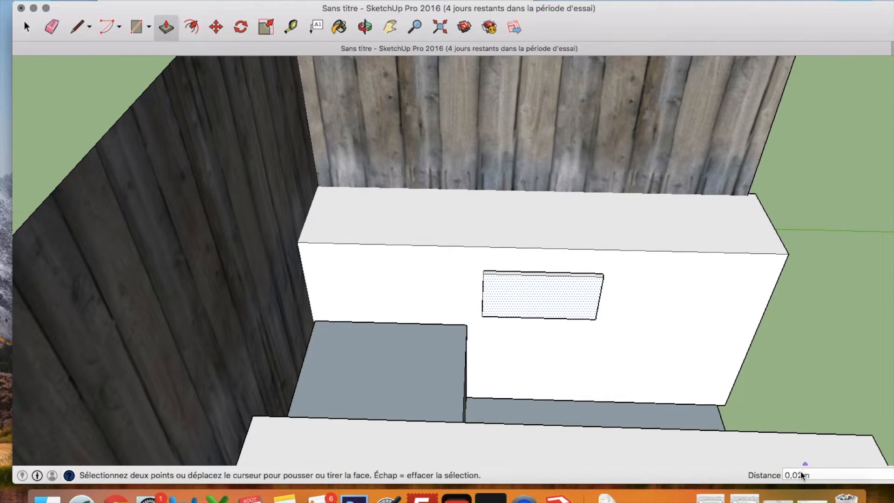
left_click(801, 473)
type("0,")
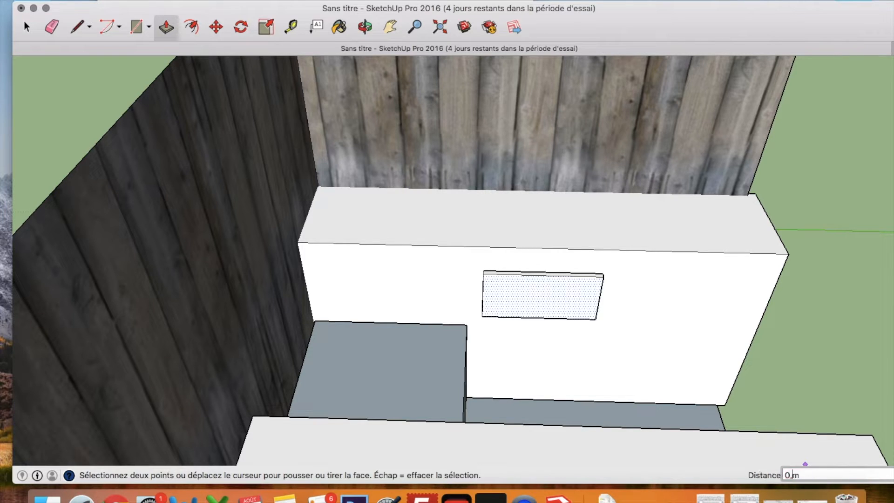
key("Return")
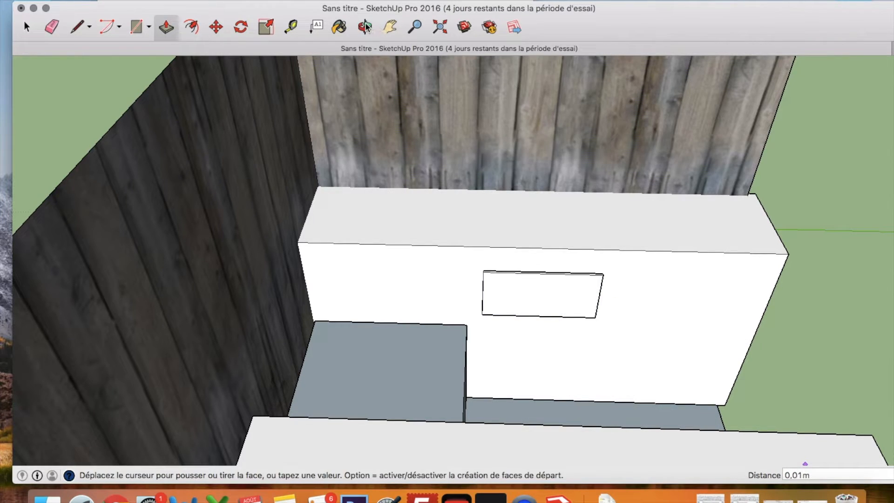
- Copy the whole raised front and paste a duplicate beside it, level on the same face of the block
left_click(24, 29)
left_click_drag(475, 265, 607, 318)
key("super+c")
key("super+v")
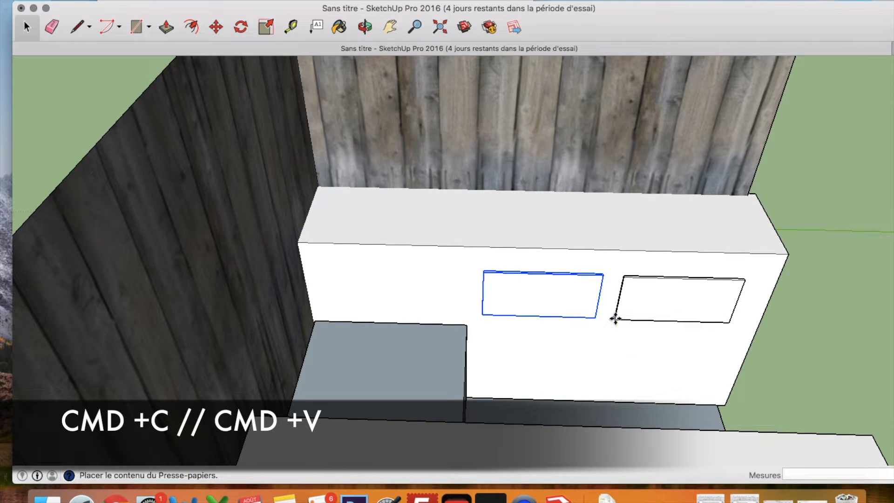
left_click(614, 318)
- Paste two more copies of the raised front below the upper pair, forming a two-by-two grid of fronts
key("o")
left_click_drag(483, 227, 453, 139)
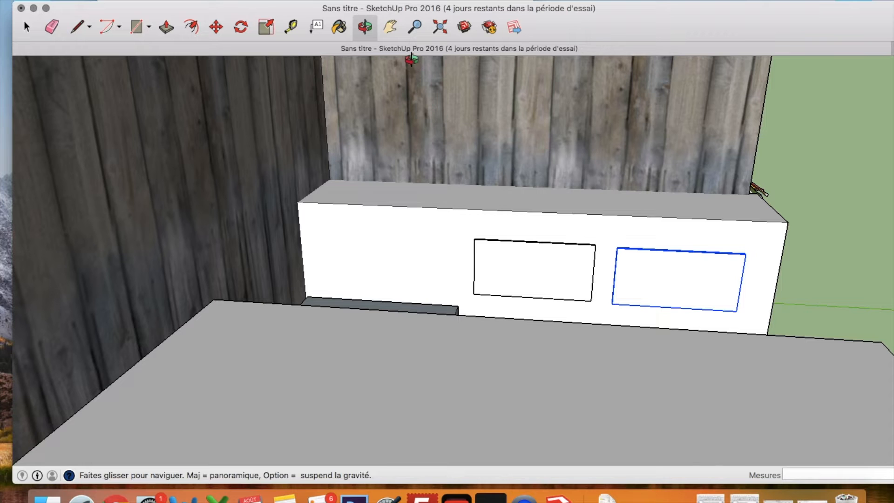
left_click(372, 28)
left_click(366, 28)
left_click_drag(582, 324, 574, 372)
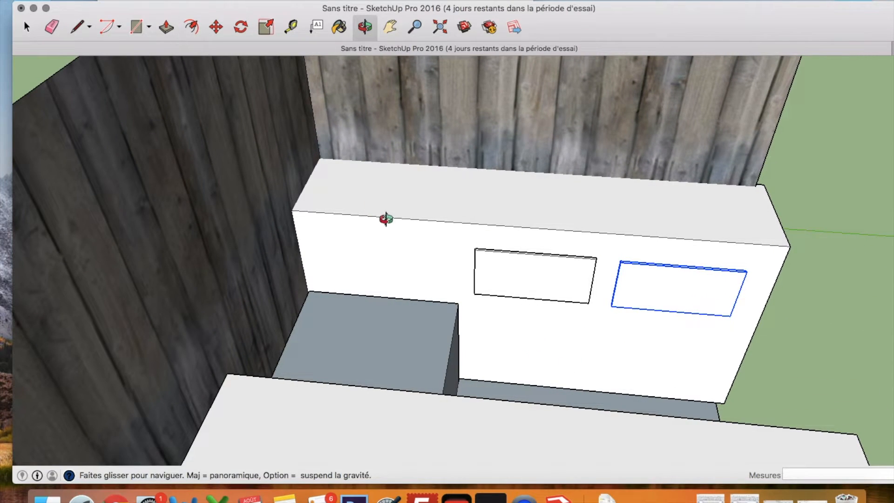
left_click(28, 29)
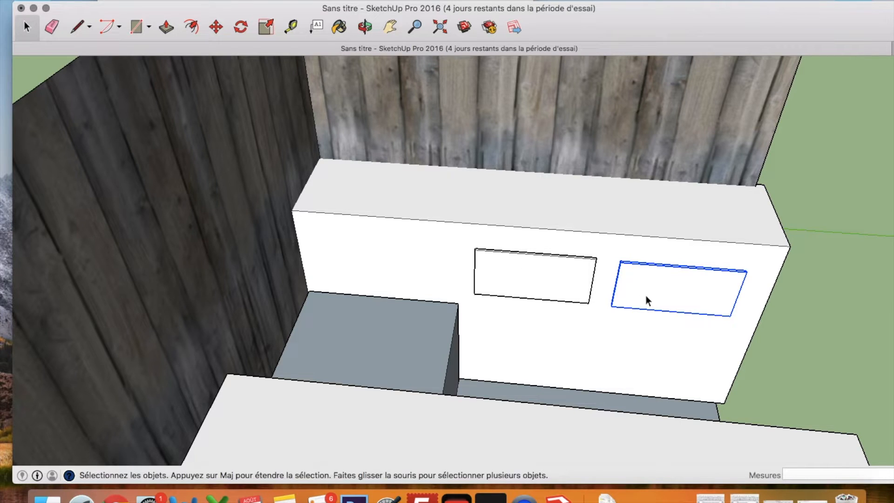
key("super+v")
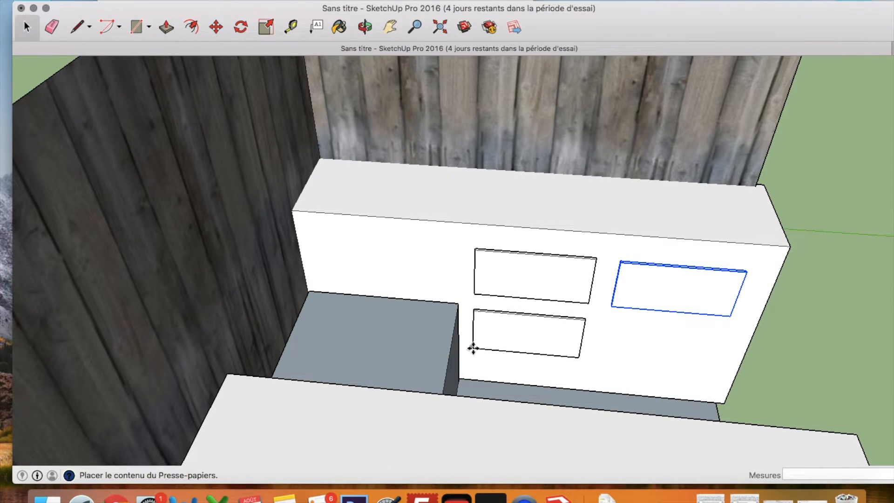
left_click(473, 351)
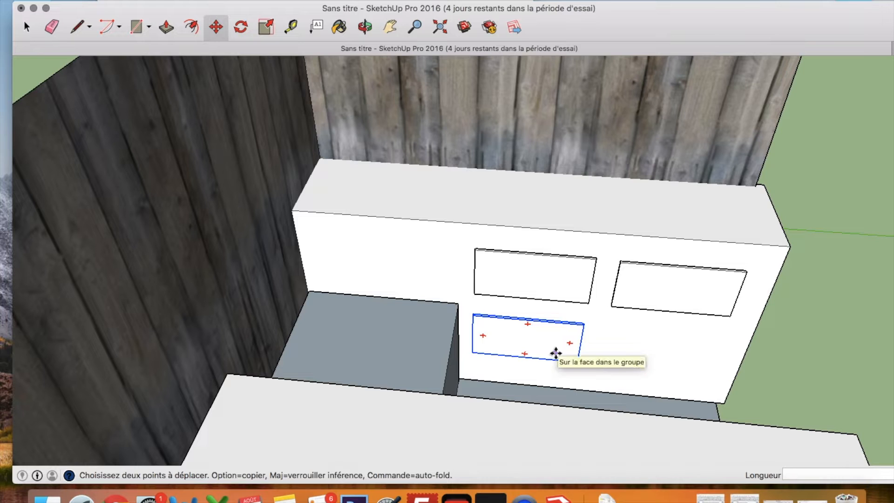
key("super+v")
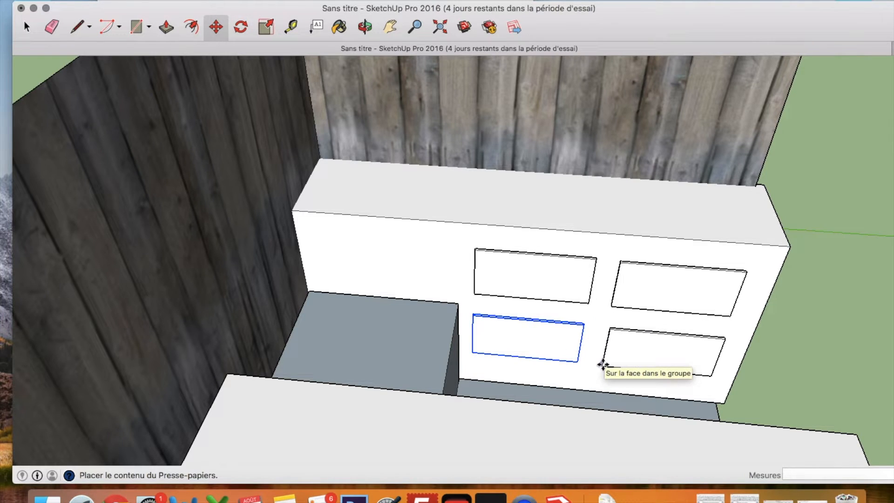
left_click(600, 365)
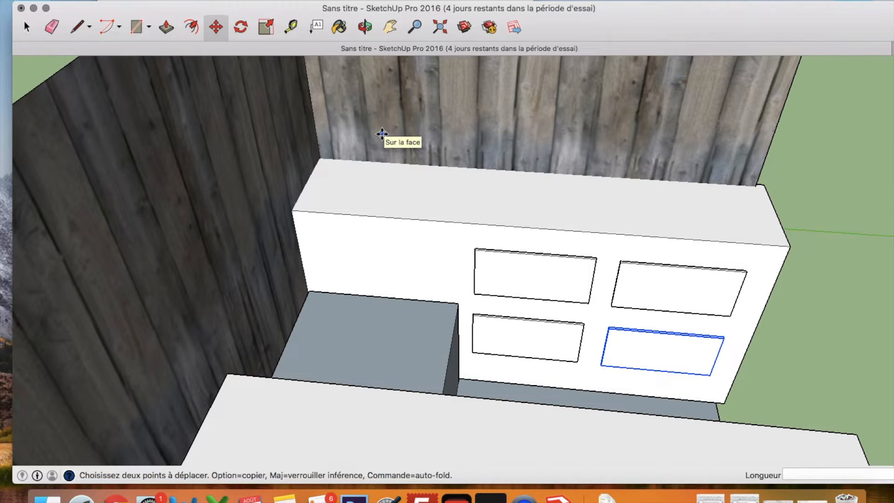
- Paint the four raised fronts of the long block with the solid sky-blue pencil colour "Ciel"
left_click(38, 29)
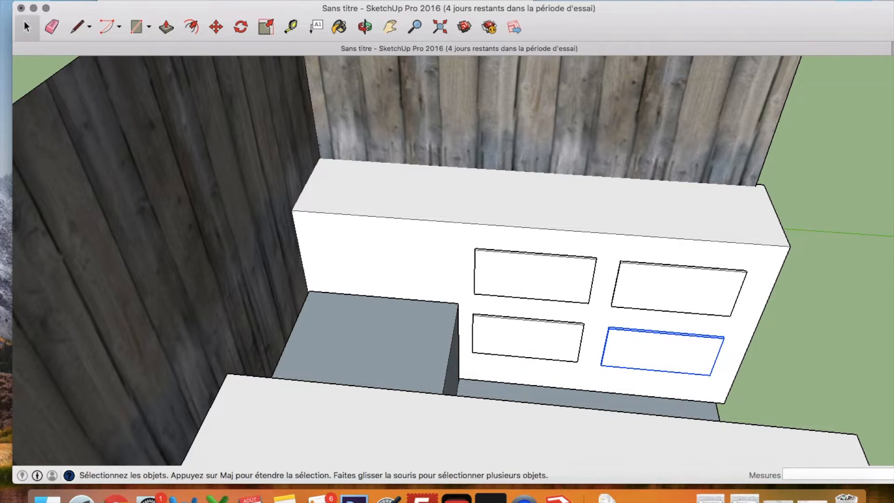
left_click(349, 1)
left_click(407, 148)
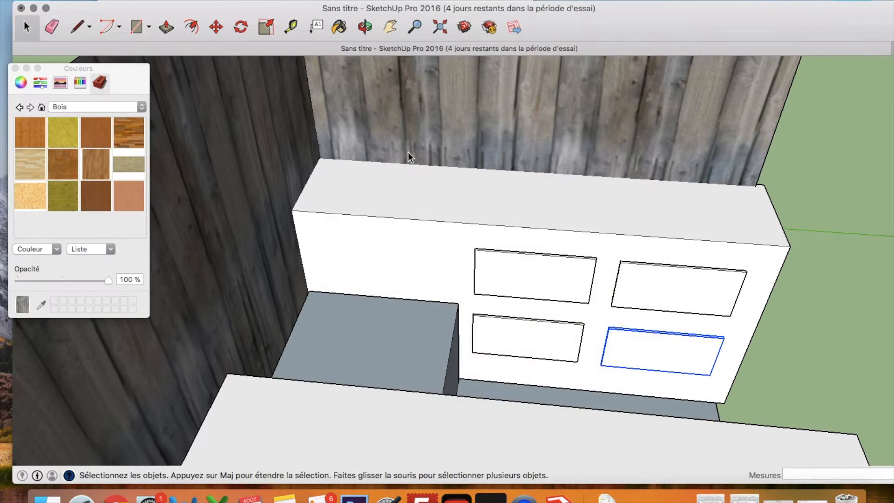
left_click(83, 106)
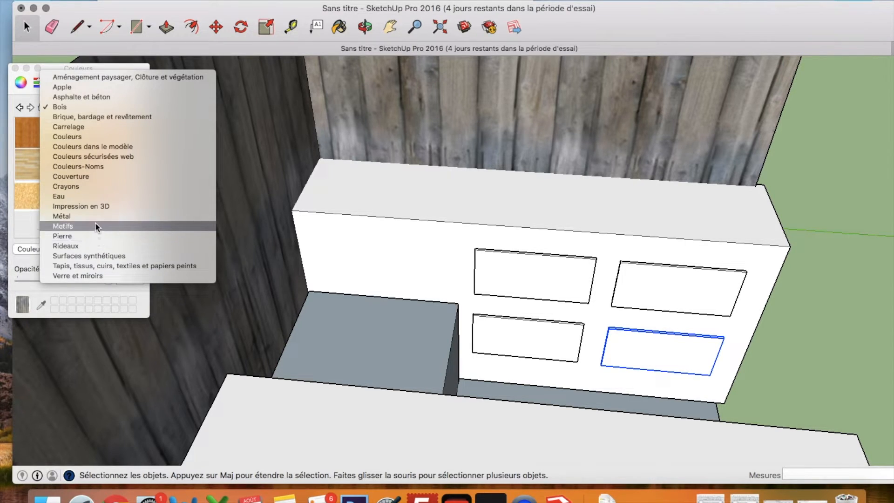
left_click(102, 138)
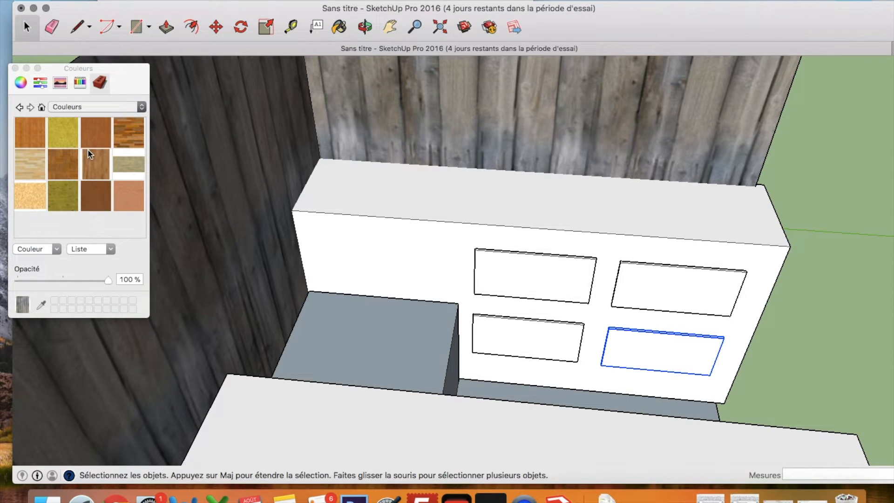
left_click(80, 82)
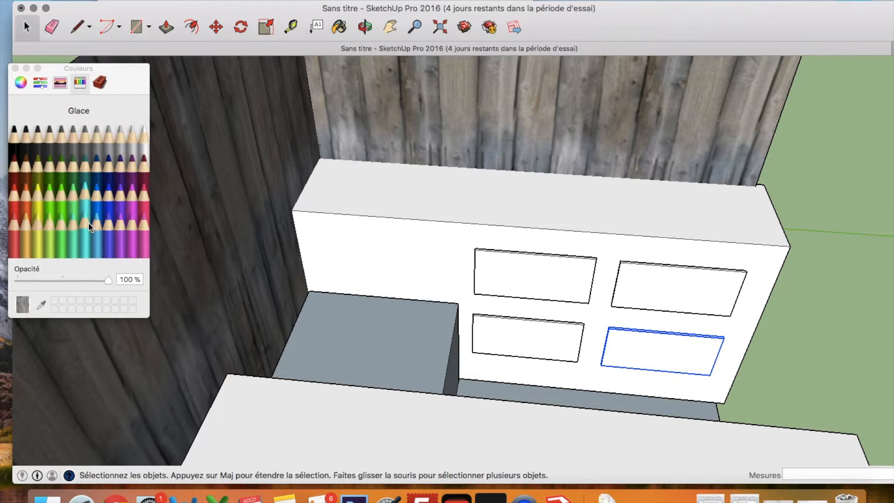
left_click(93, 236)
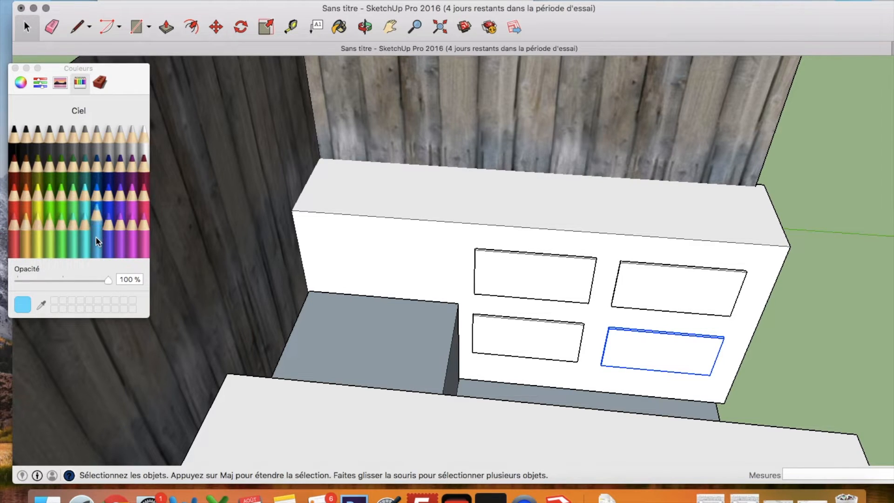
left_click(499, 265)
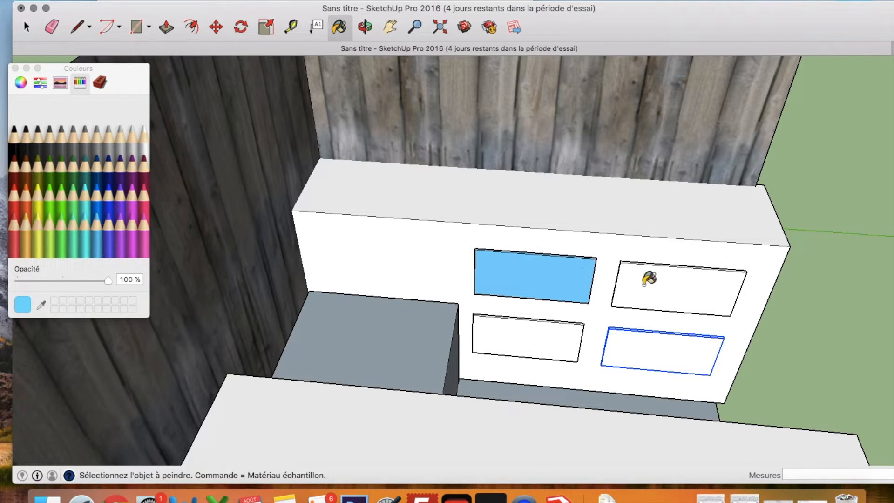
left_click(649, 281)
left_click(644, 333)
left_click(546, 328)
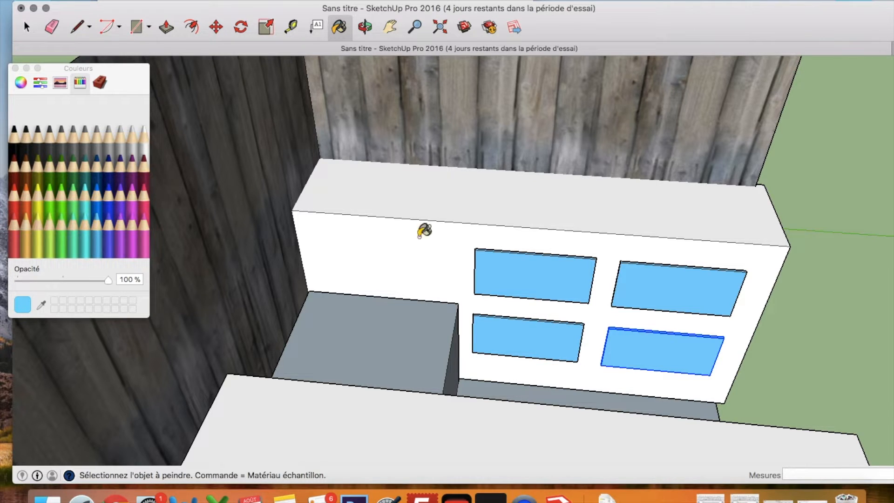
- Paint the four raised fronts with the medium-brown, vertically grained wood texture from the Bois collection
left_click(365, 28)
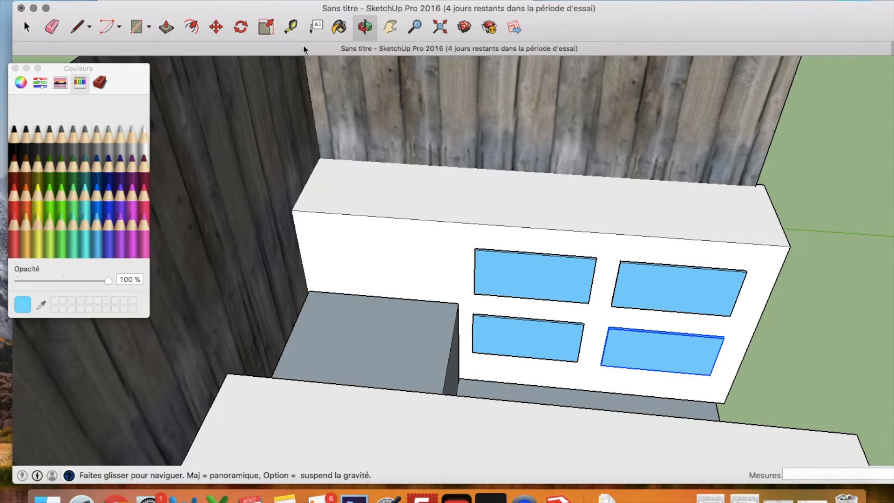
left_click(98, 84)
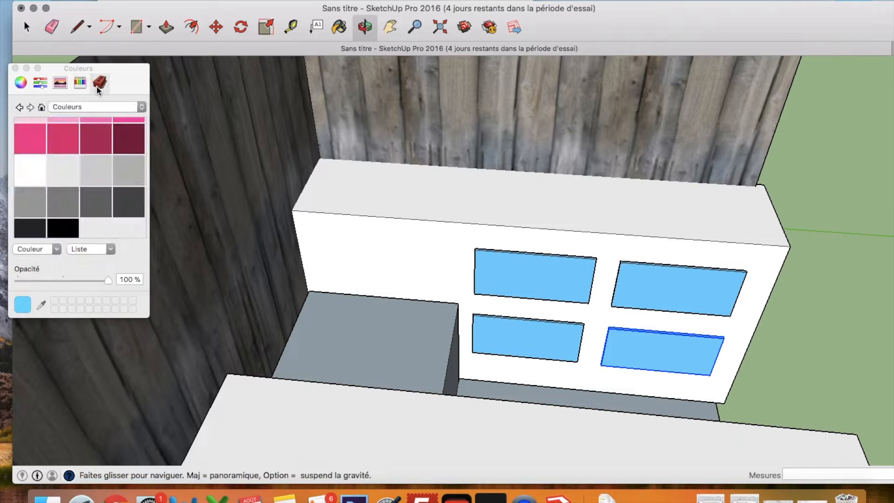
left_click(66, 103)
left_click(67, 87)
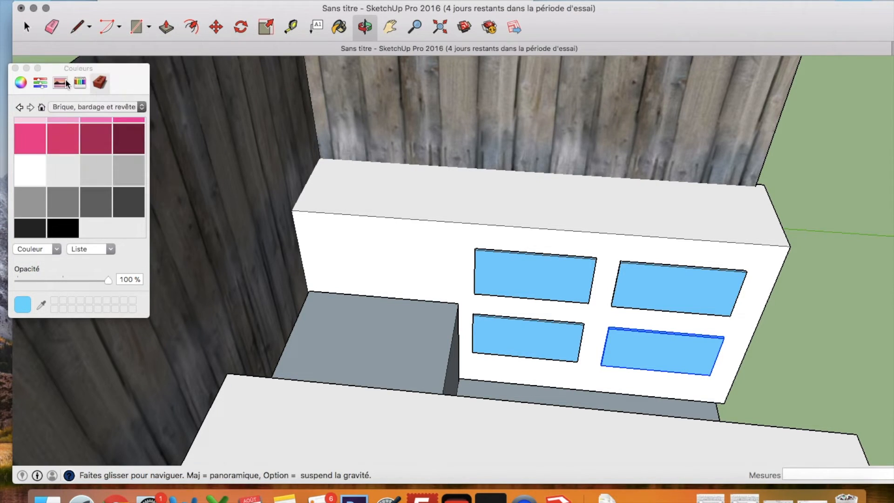
left_click(59, 104)
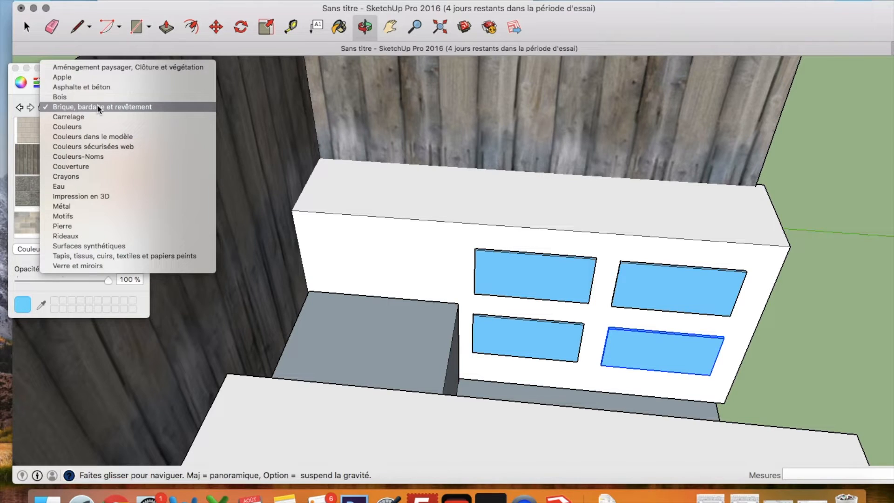
left_click(74, 95)
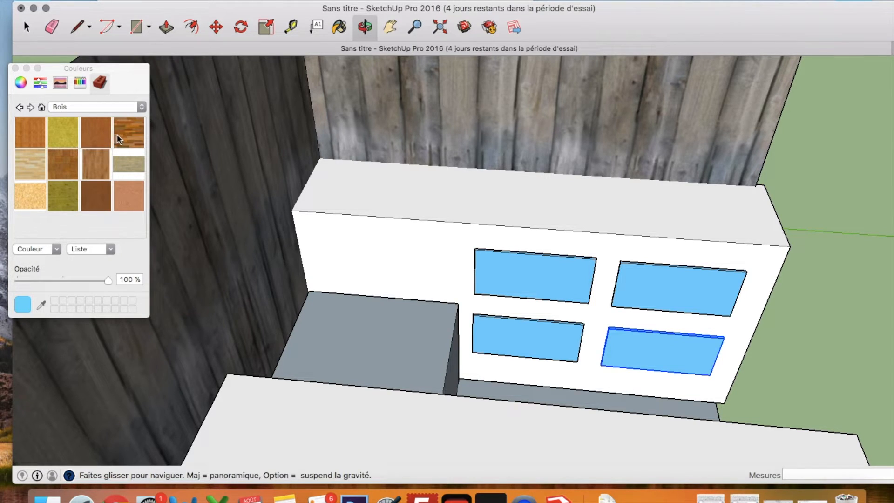
left_click(103, 160)
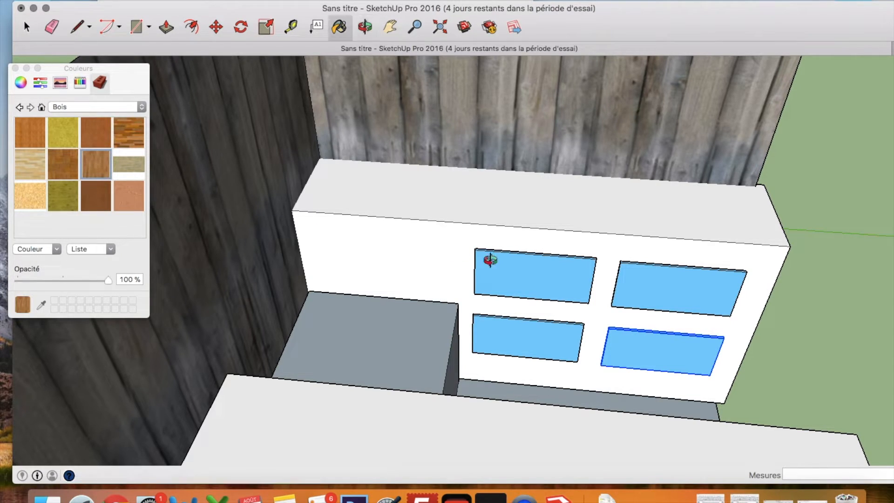
left_click(502, 260)
left_click(644, 278)
left_click(530, 338)
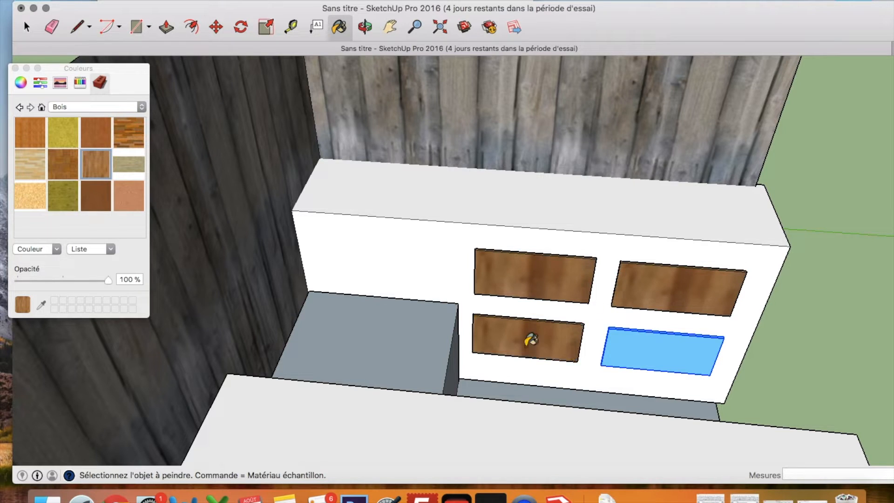
left_click(626, 338)
- Cover the long cabinet block with the light reddish-brown wood from the Bois collection and close the materials window
left_click(130, 198)
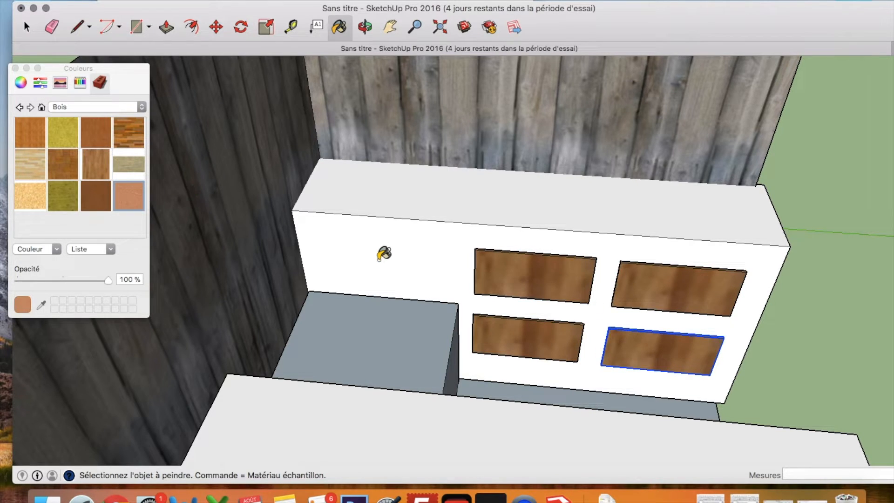
left_click(392, 253)
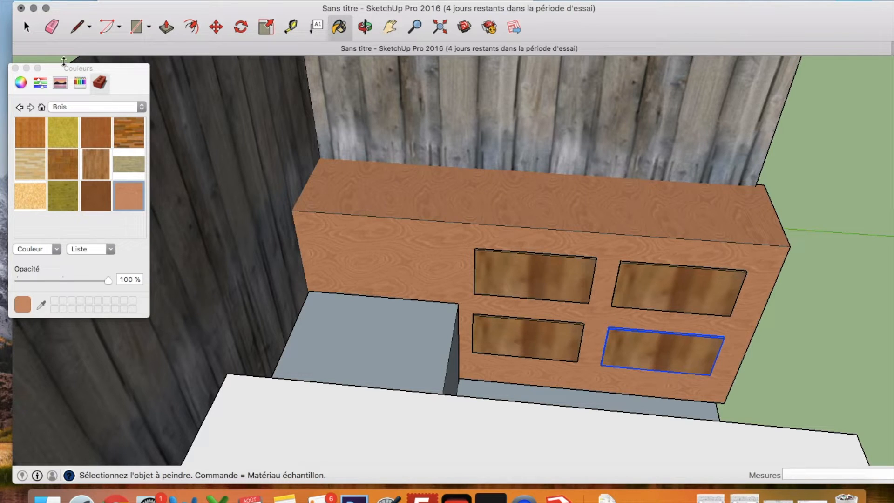
left_click(15, 69)
key("b")
left_click(365, 27)
left_click_drag(396, 60, 415, 96)
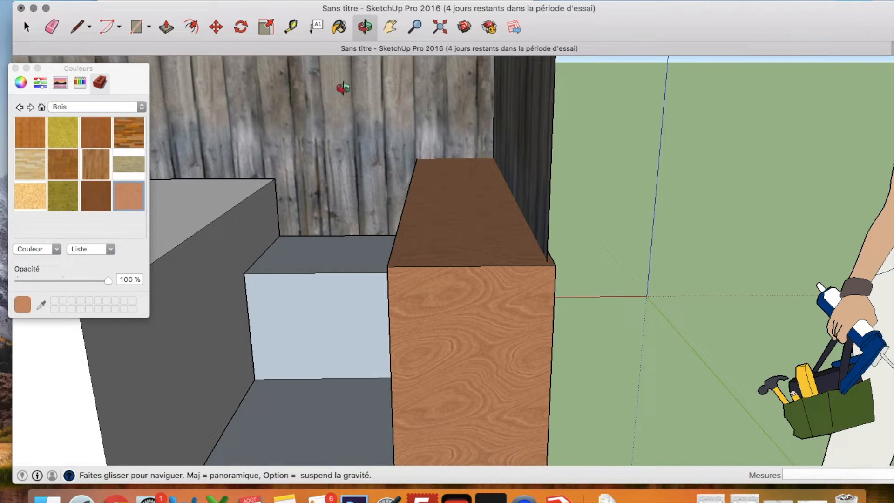
left_click(16, 68)
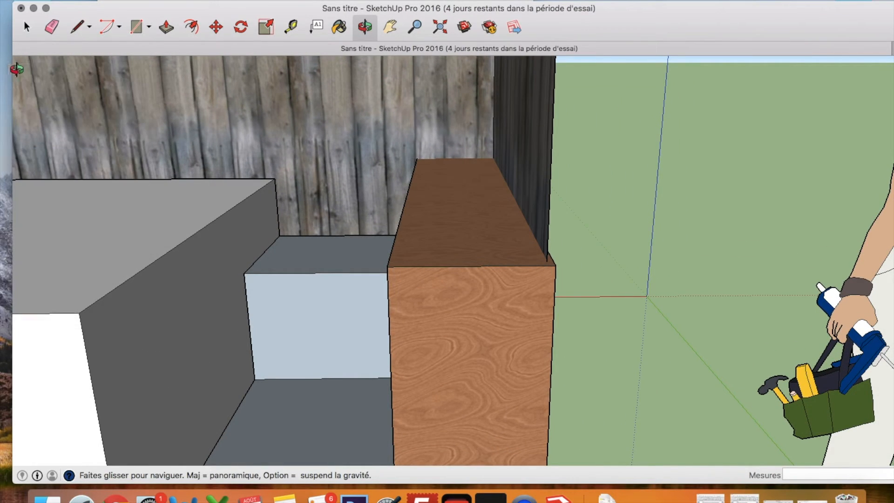
- Draw a rectangle of about 0.23 by 0.43 m on the inward-facing side of the opposite unpainted block
left_click_drag(266, 251, 247, 214)
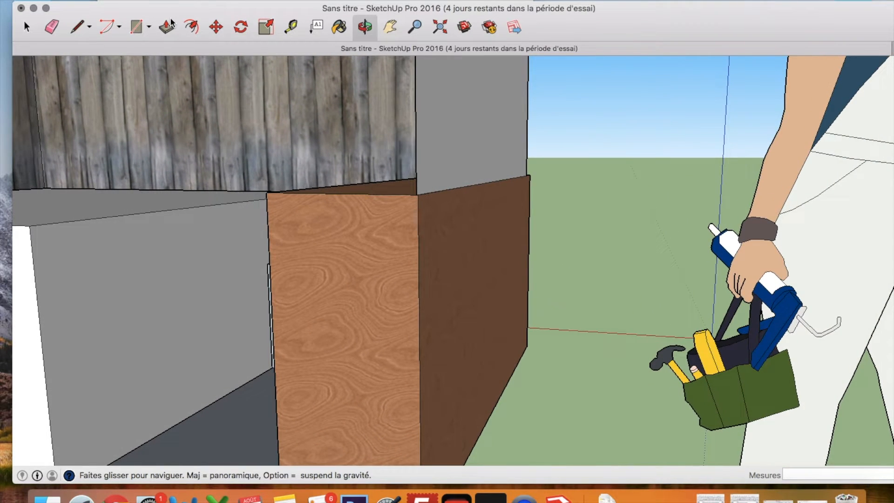
left_click(137, 27)
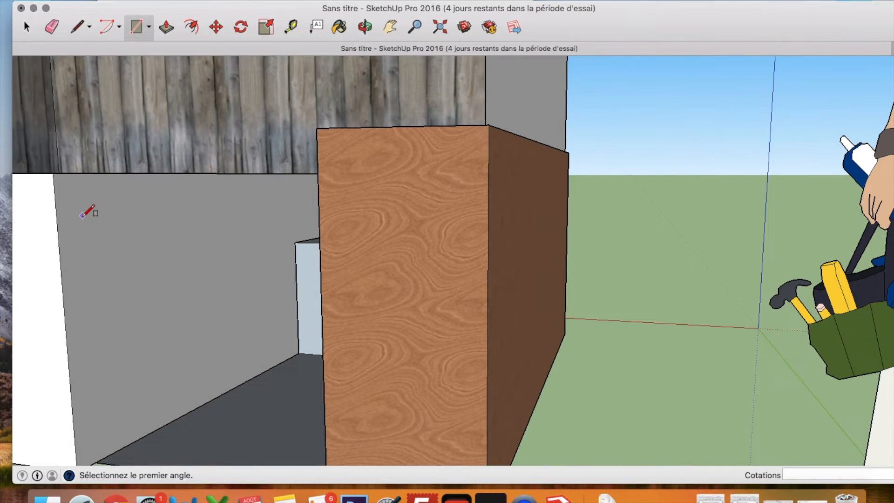
left_click(82, 215)
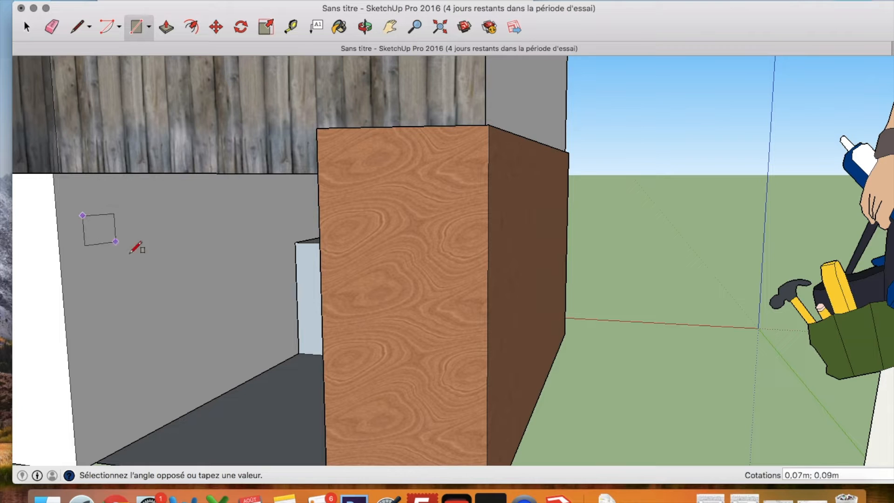
left_click(190, 276)
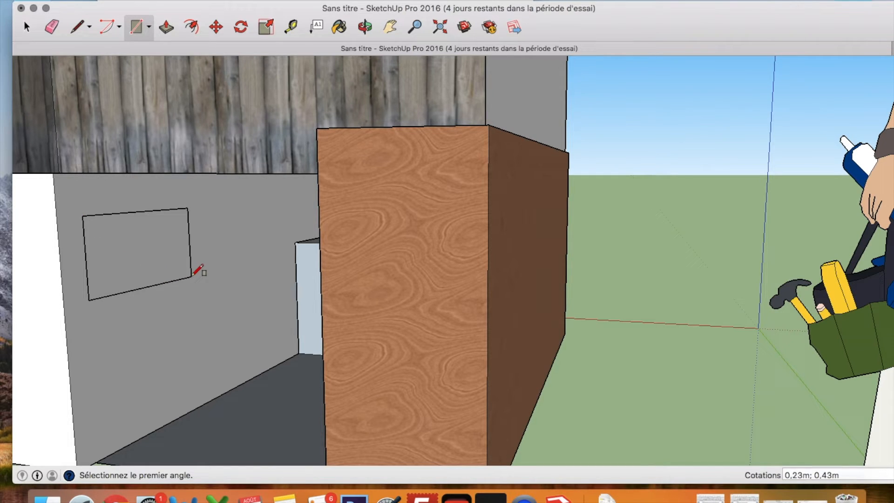
- Copy the rectangular face and paste three duplicates on the same side, forming a two-by-two grid
key("space")
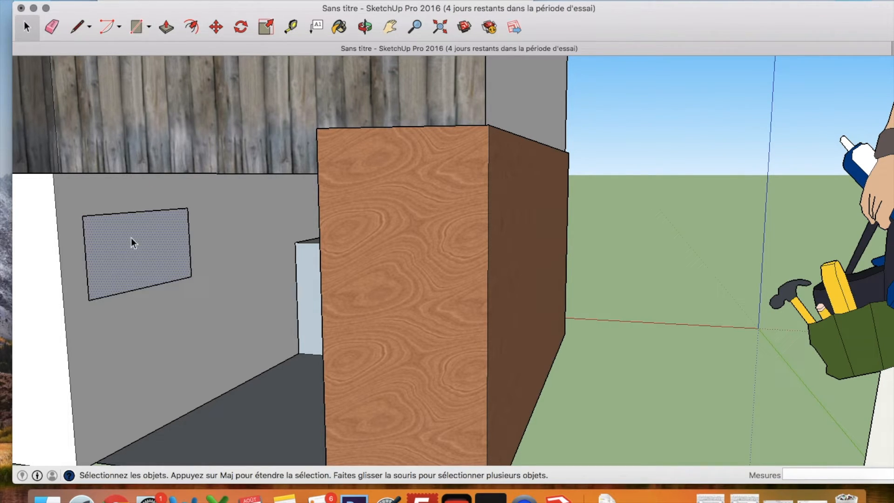
key("super+c")
key("super+v")
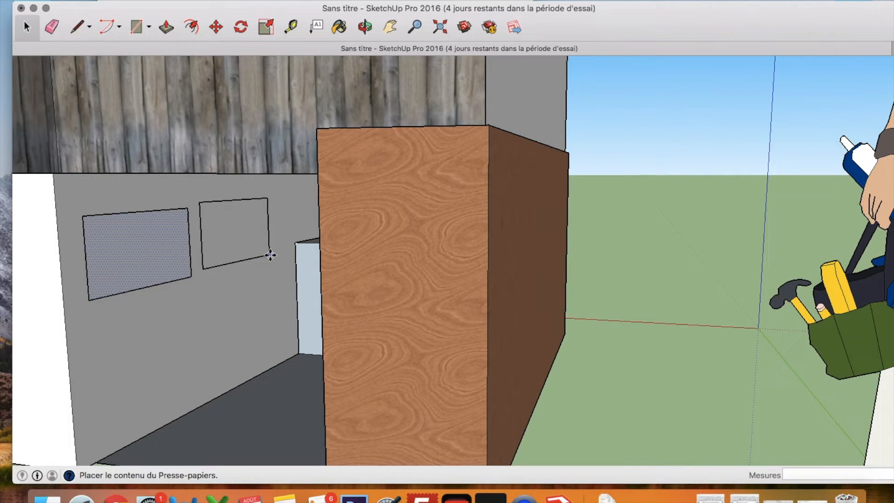
left_click(271, 258)
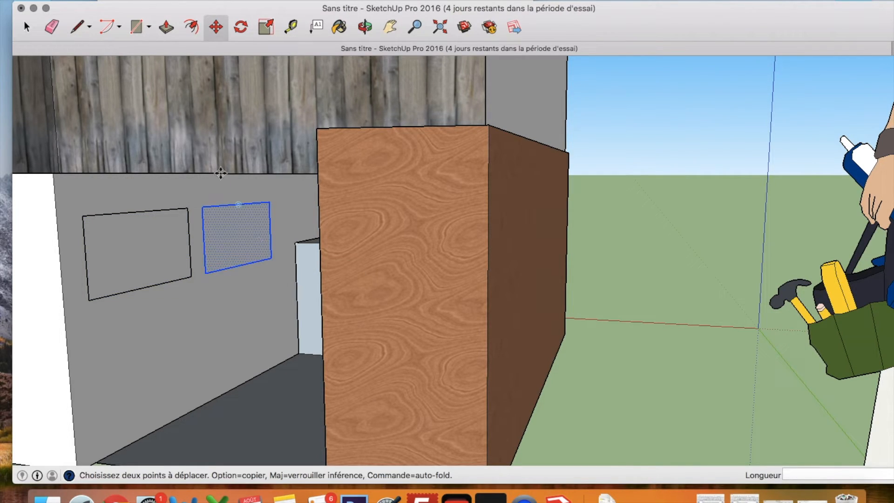
key("super+v")
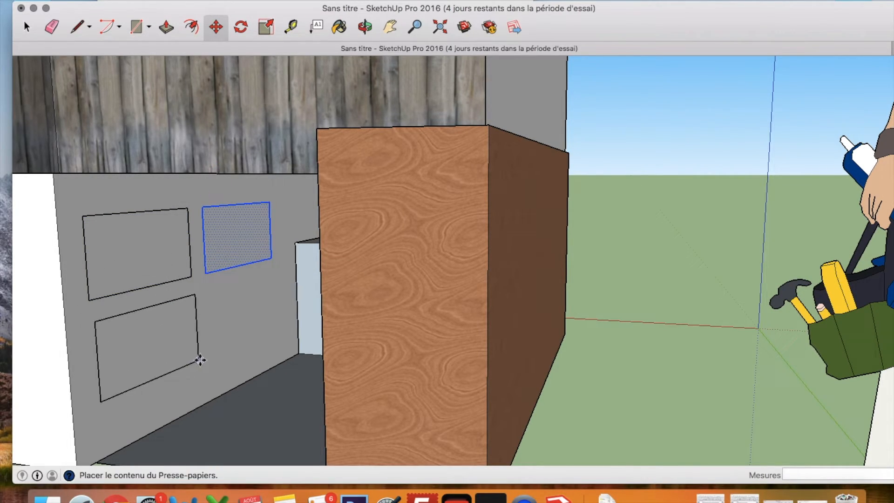
left_click(273, 326)
- Push/pull the original rectangle outward by 0.01 m to form a raised front
middle_click_drag(274, 325, 242, 321)
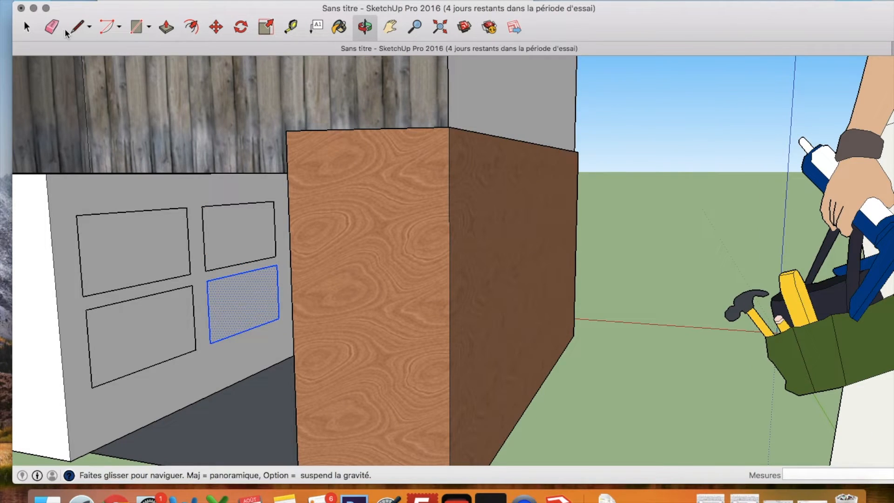
left_click(25, 28)
left_click(129, 247)
left_click(166, 27)
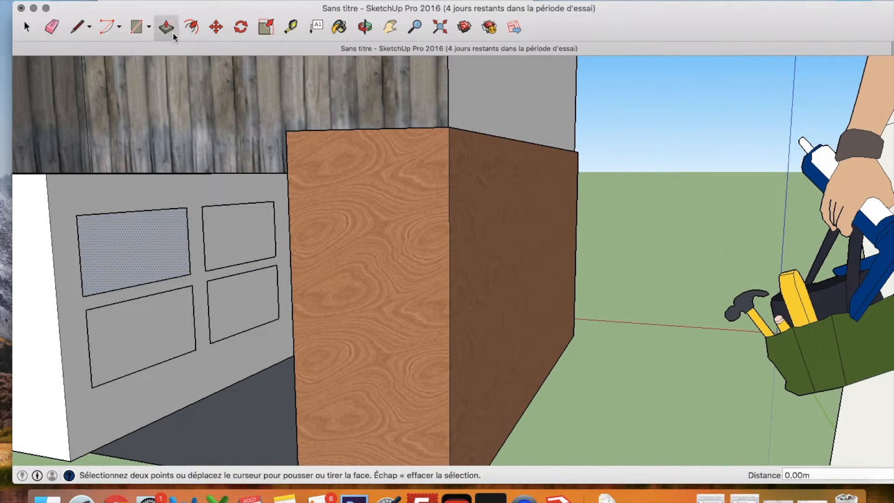
left_click(147, 245)
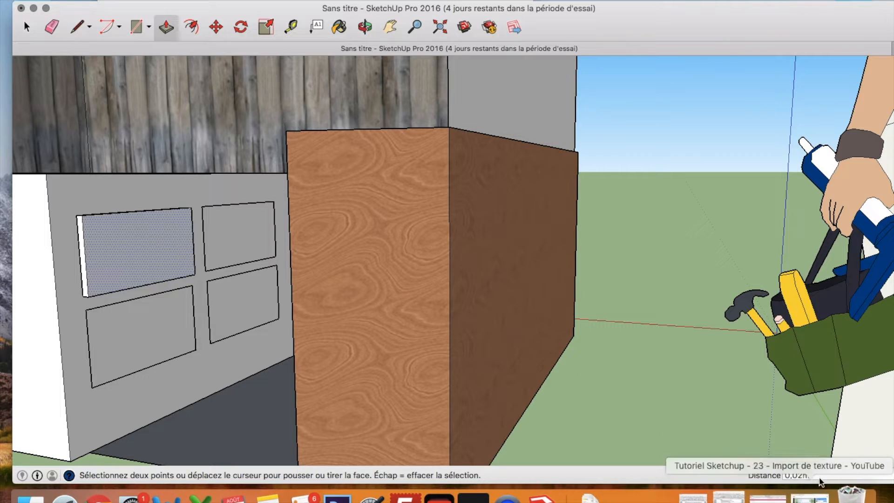
left_click(797, 474)
key("BackSpace")
type("1")
key("Return")
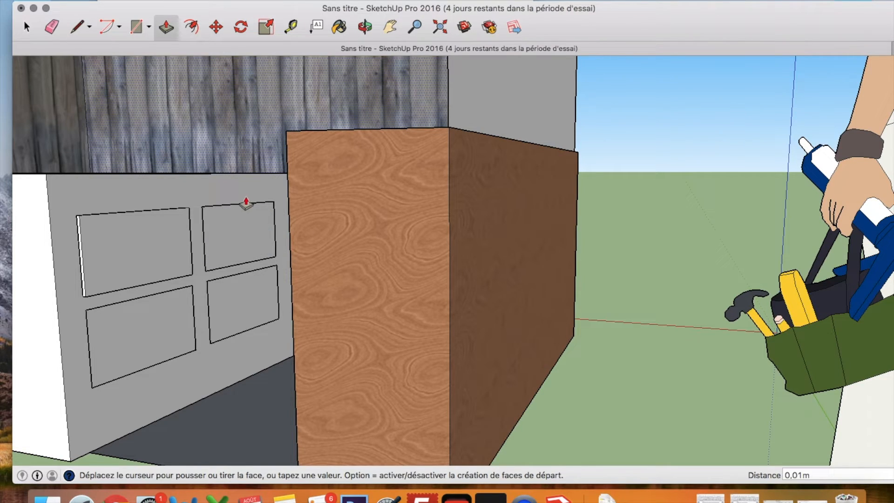
- Push/pull the other three rectangles in the grid outward by the same 0.01 m
left_click(223, 226)
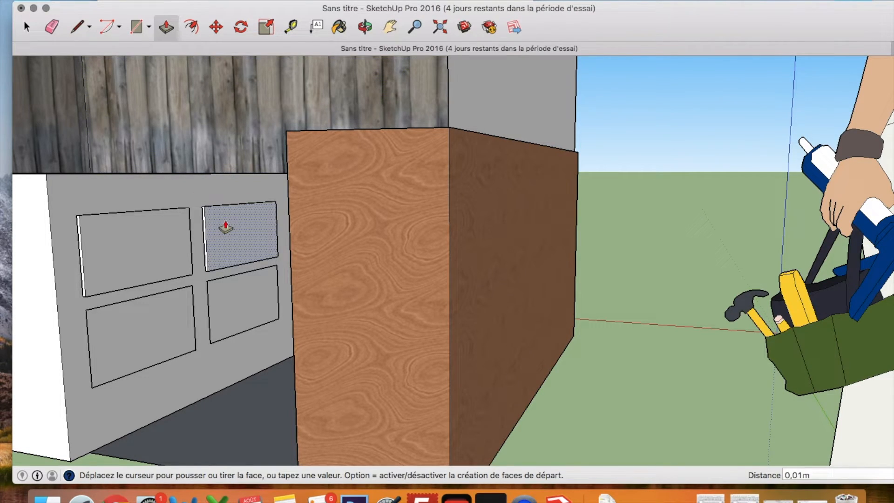
left_click(225, 227)
left_click(145, 314)
left_click(148, 314)
left_click(249, 307)
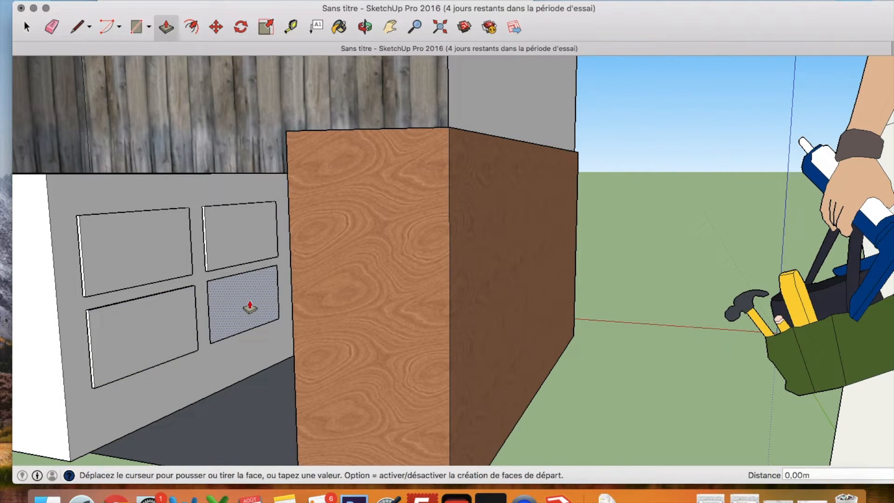
left_click(251, 308)
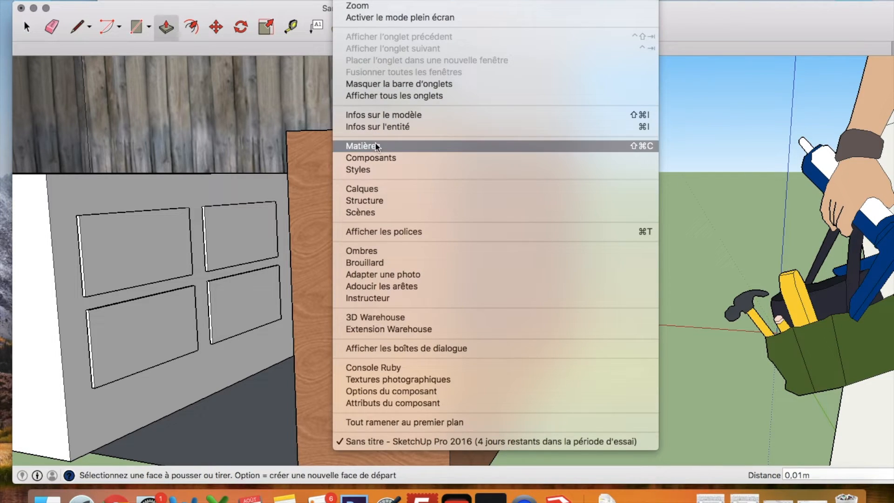
- Paint the remaining unpainted cabinet block with the light swirled wood from the Bois collection
left_click(375, 143)
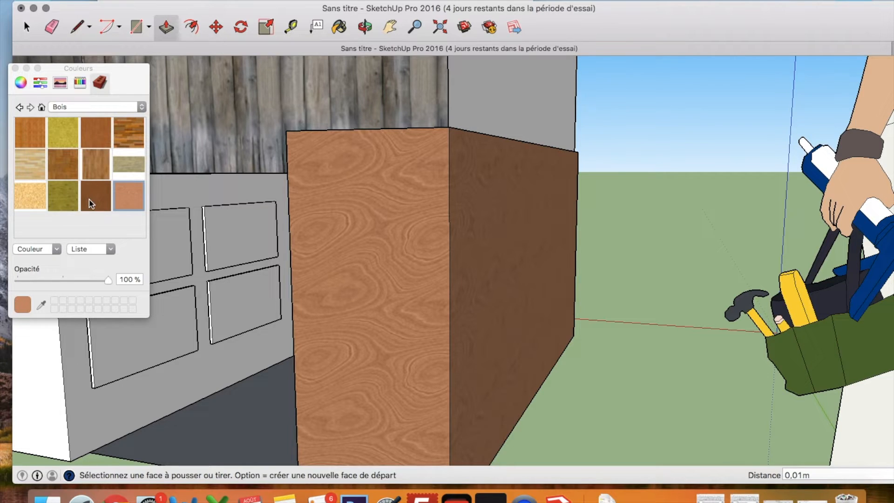
key("b")
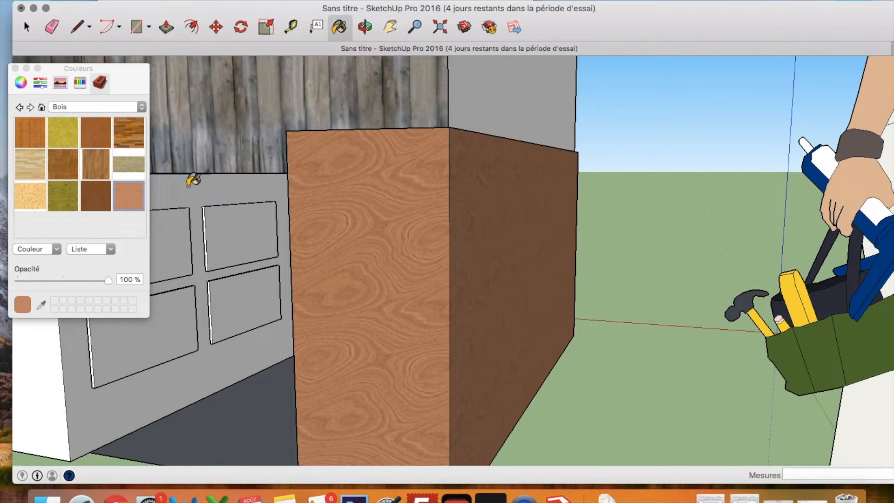
left_click(184, 183)
- Paint the four raised drawer fronts of this block with the dark brown wood material
left_click(95, 196)
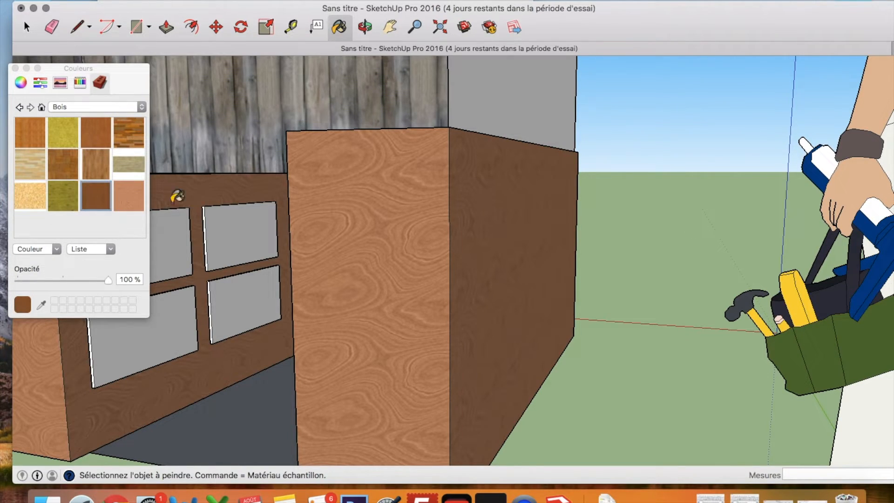
left_click(231, 214)
left_click(180, 238)
left_click(184, 319)
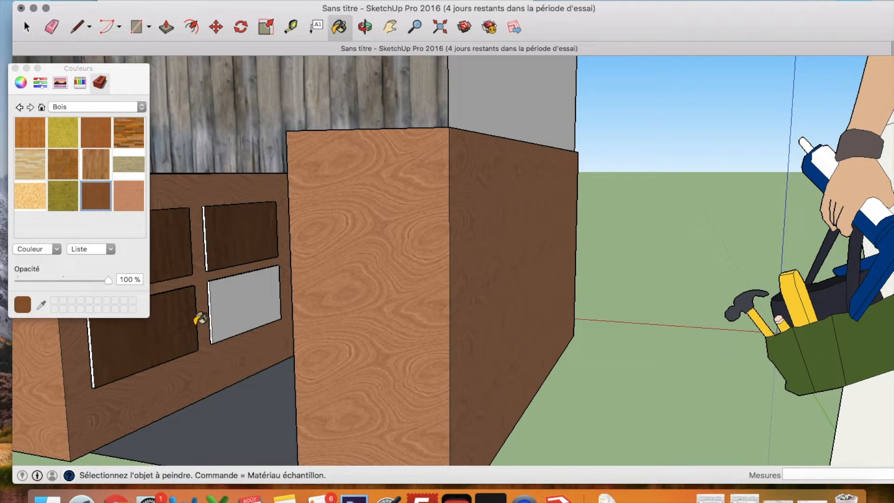
left_click(244, 306)
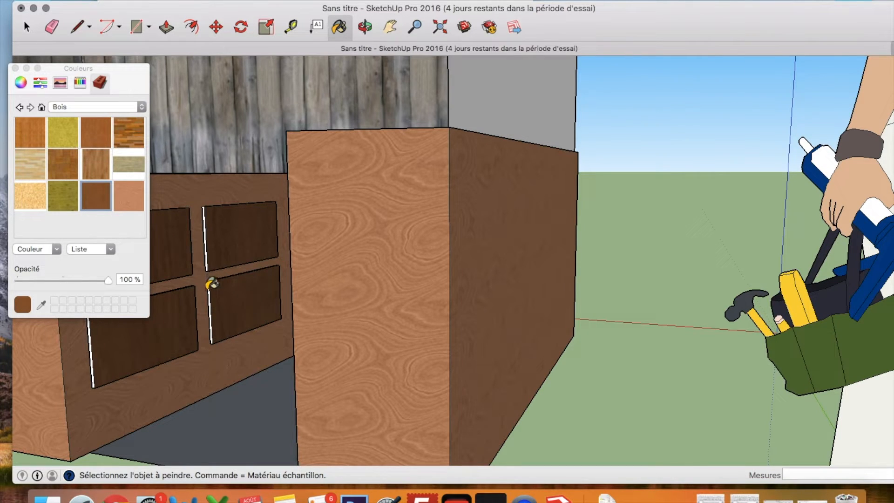
- Paint the white vertical side edges of the four drawer fronts with the same dark brown wood
scroll(214, 287, "up", 6)
left_click(214, 286)
left_click(201, 162)
scroll(219, 175, "down", 4)
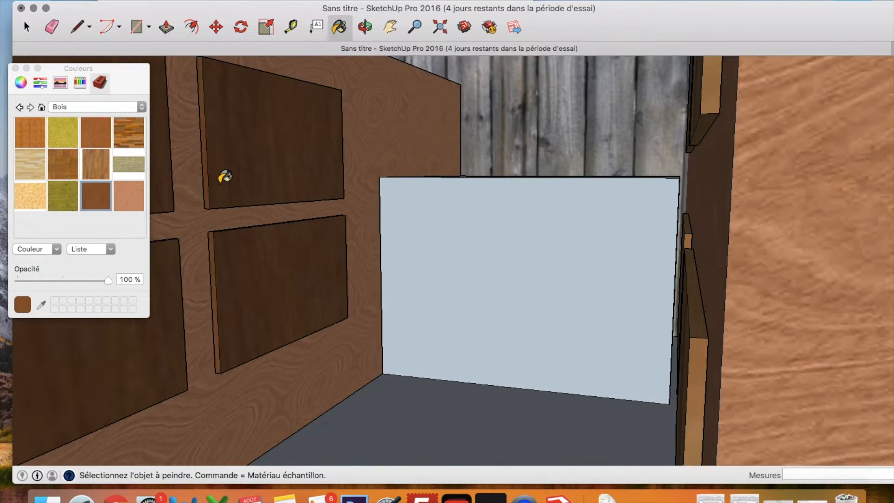
left_click(16, 68)
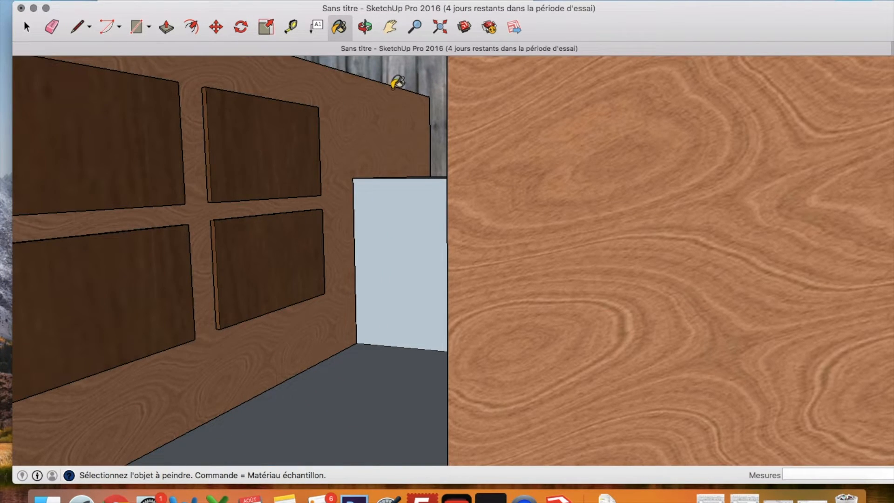
left_click(389, 26)
left_click_drag(179, 175, 464, 156)
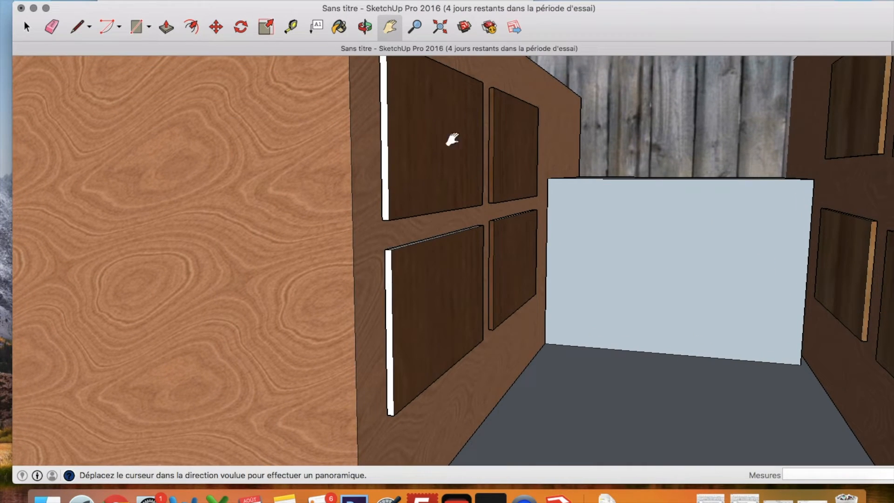
left_click(340, 28)
left_click(384, 130)
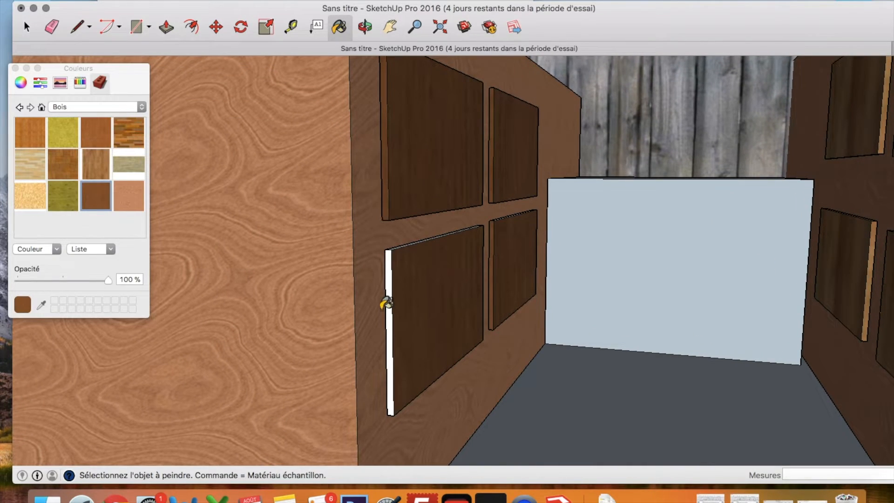
left_click(390, 305)
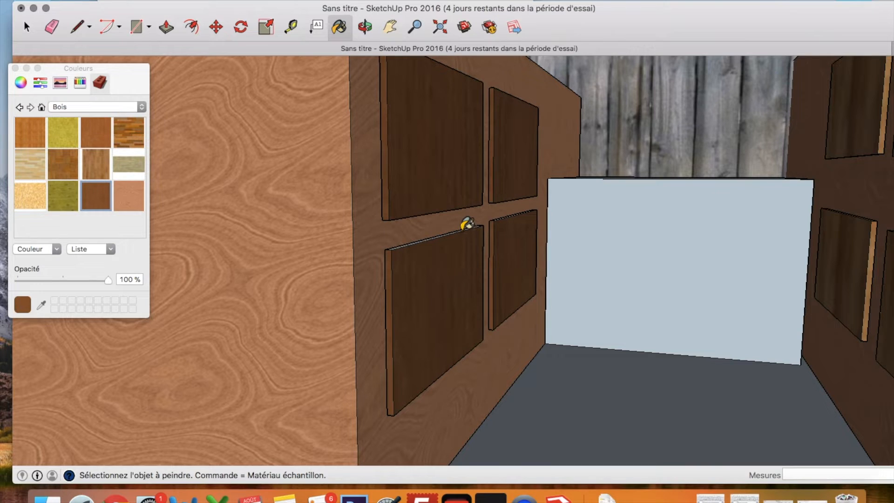
- Paint the white top edges of the four drawer fronts with the dark brown wood
left_click(365, 27)
left_click_drag(442, 200, 477, 335)
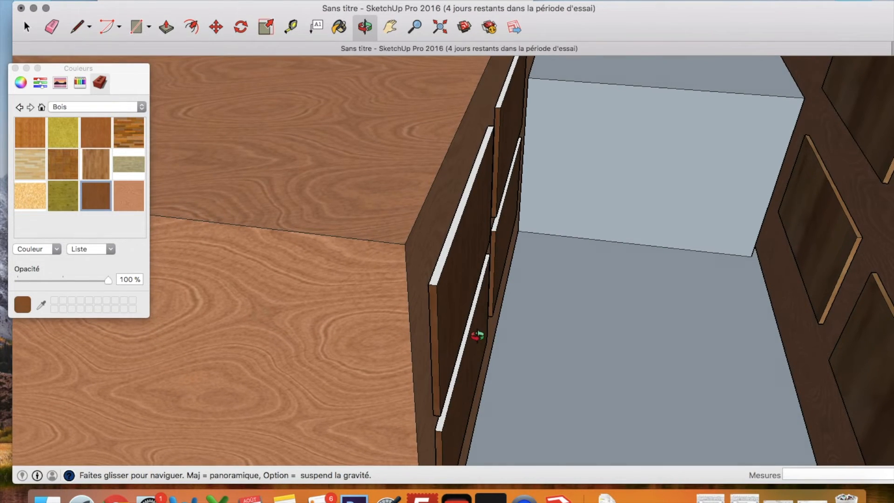
left_click(339, 27)
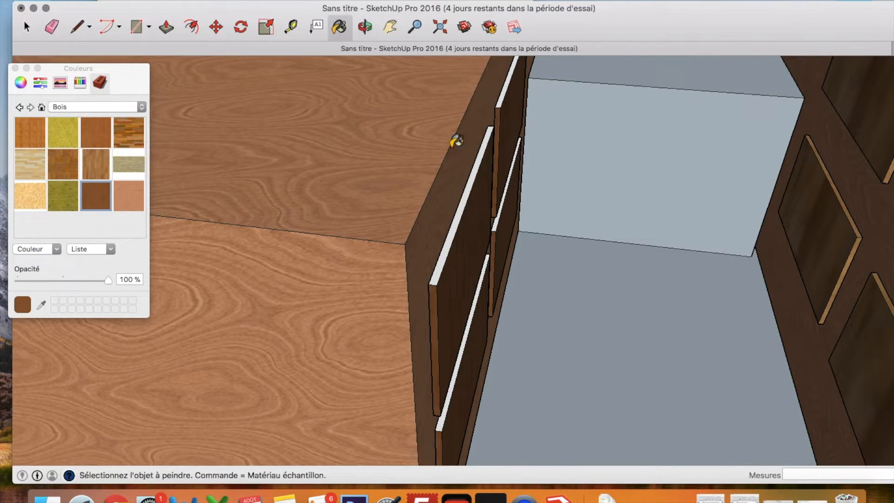
left_click(477, 170)
left_click(509, 187)
left_click(507, 91)
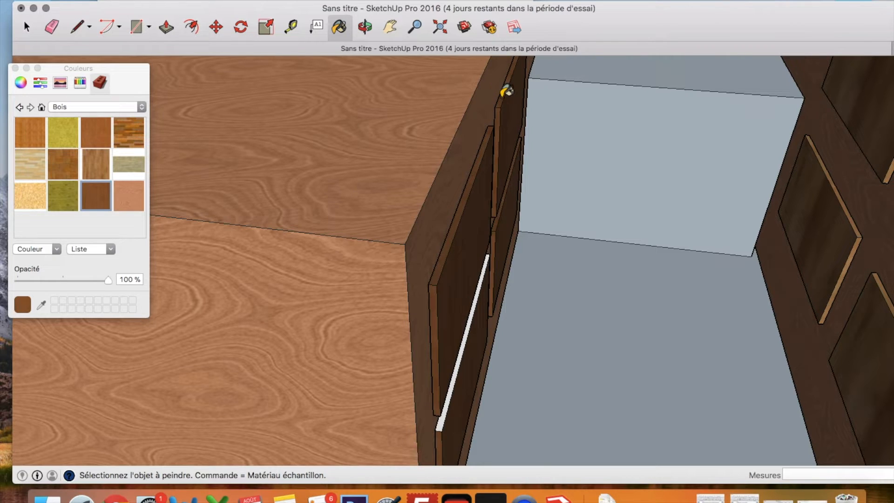
left_click(470, 320)
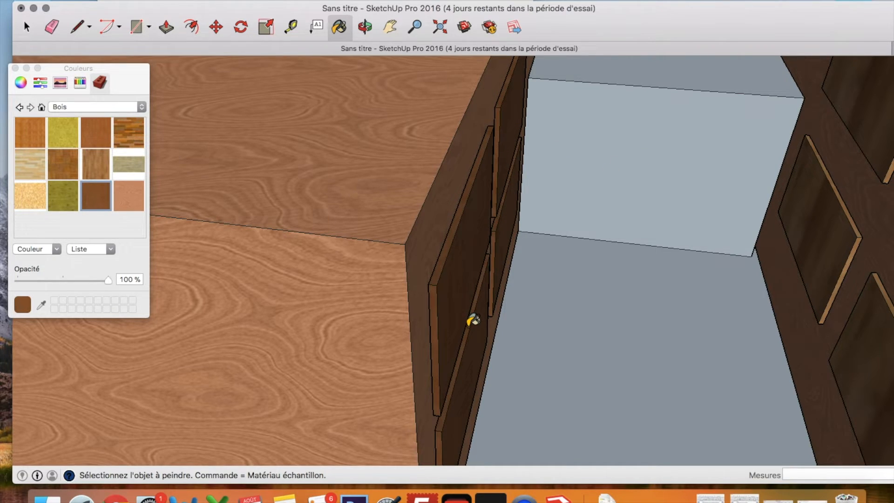
- Inspect the painted cabinet blocks, drawer fronts and the unpainted block between them from several angles
left_click(364, 27)
left_click(389, 27)
left_click_drag(585, 153, 548, 231)
scroll(421, 123, "up", 4)
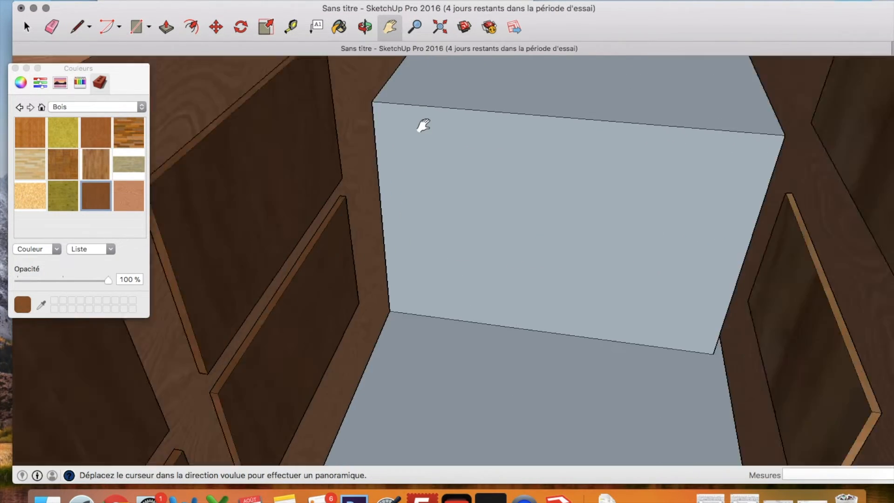
scroll(422, 125, "down", 6)
left_click(364, 27)
left_click_drag(447, 139, 409, 241)
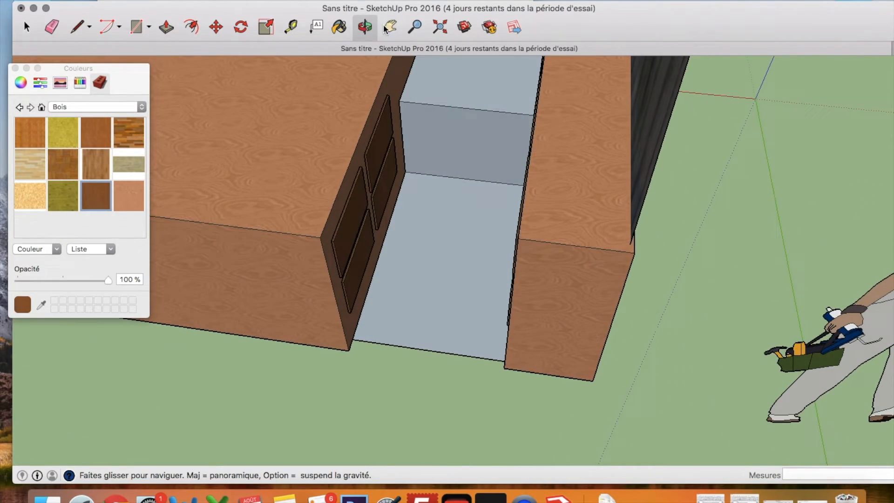
left_click_drag(364, 241, 333, 303)
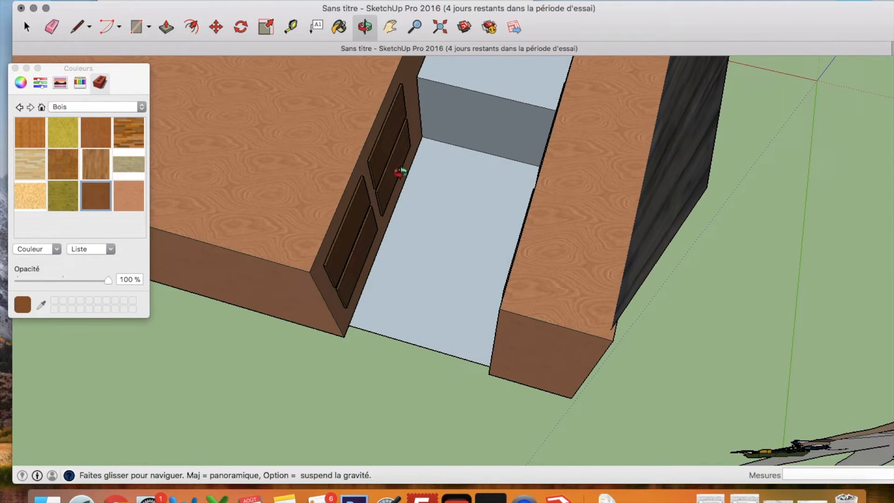
scroll(399, 169, "down", 5)
left_click(15, 68)
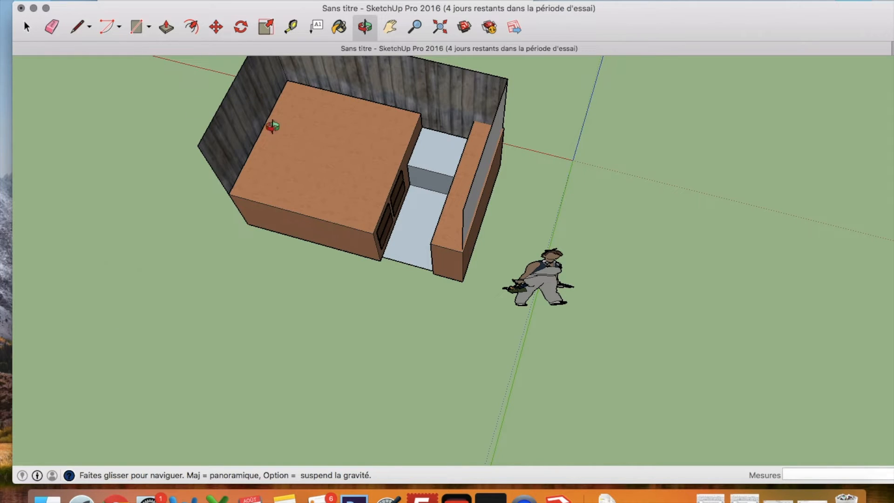
left_click_drag(312, 152, 264, 115)
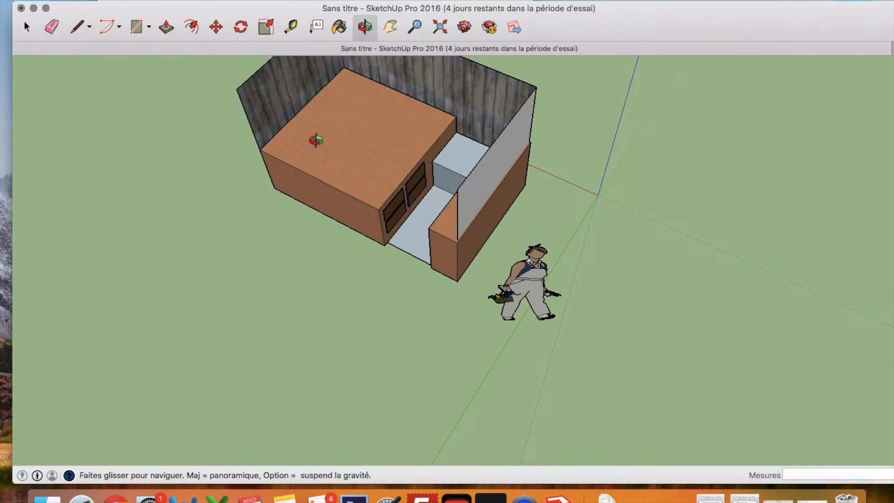
left_click_drag(362, 144, 507, 135)
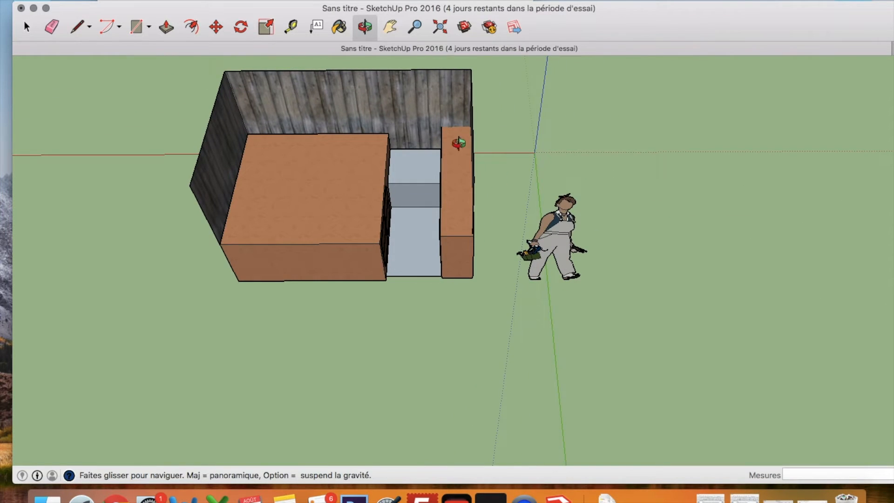
left_click_drag(372, 161, 492, 141)
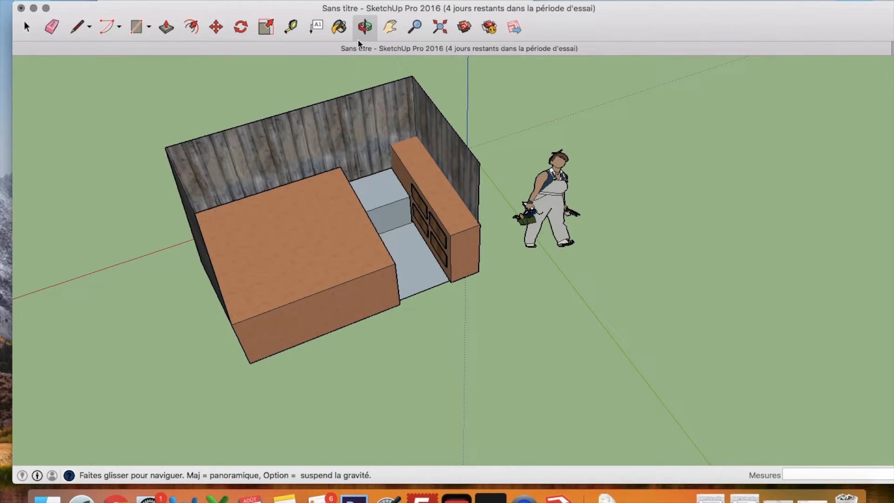
left_click_drag(339, 186, 279, 140)
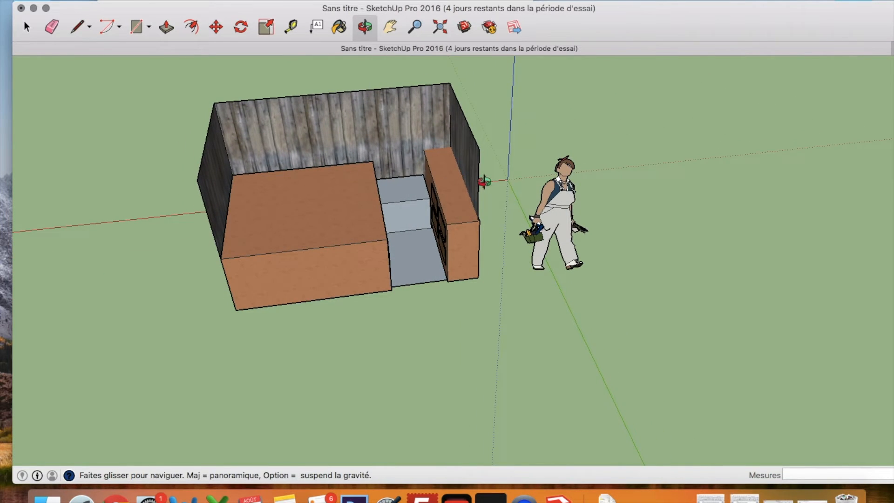
left_click_drag(484, 182, 480, 226)
scroll(398, 229, "down", 3)
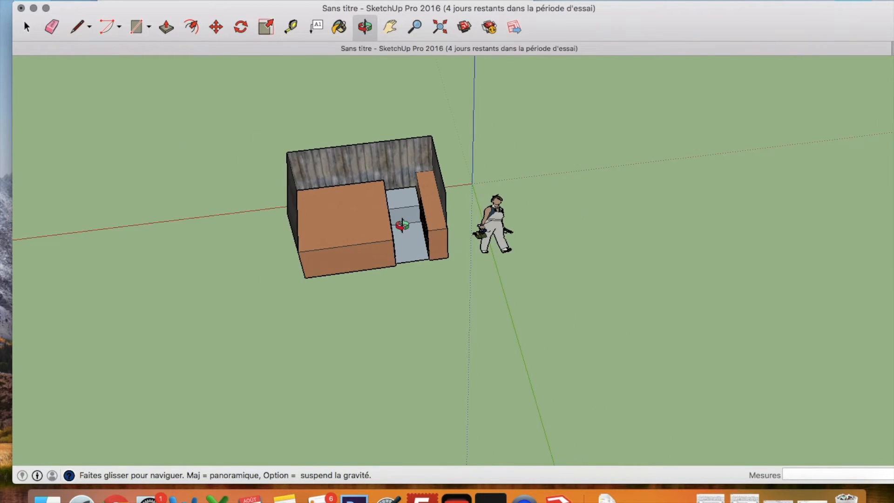
- Copy the top face of the low unpainted block and paste it on the ground beside the room
scroll(397, 223, "up", 8)
left_click_drag(380, 132, 367, 64)
mouse_move(398, 196)
left_mouse_down()
mouse_move(378, 168)
mouse_move(401, 187)
left_mouse_up()
key("space")
key("super+c")
key("super+v")
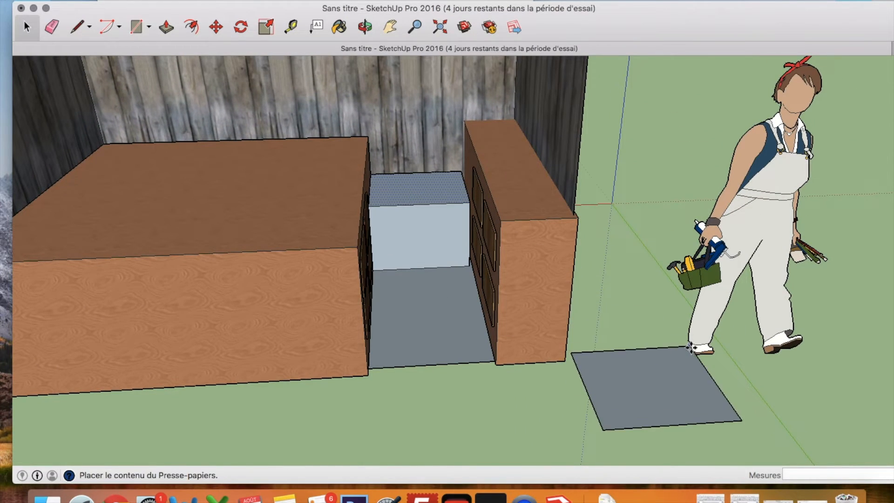
left_click(680, 366)
- Push/pull the pasted face upward by 0.10 m to form a slab
key("m")
left_click(168, 29)
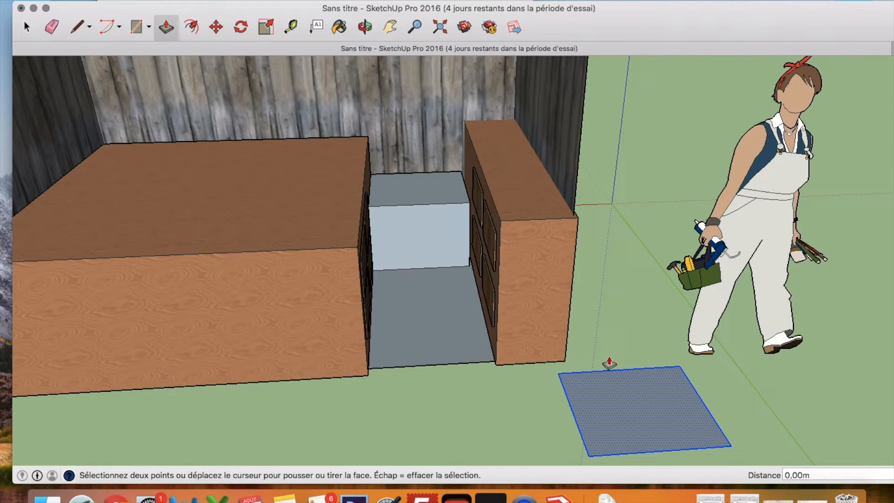
left_click(612, 371)
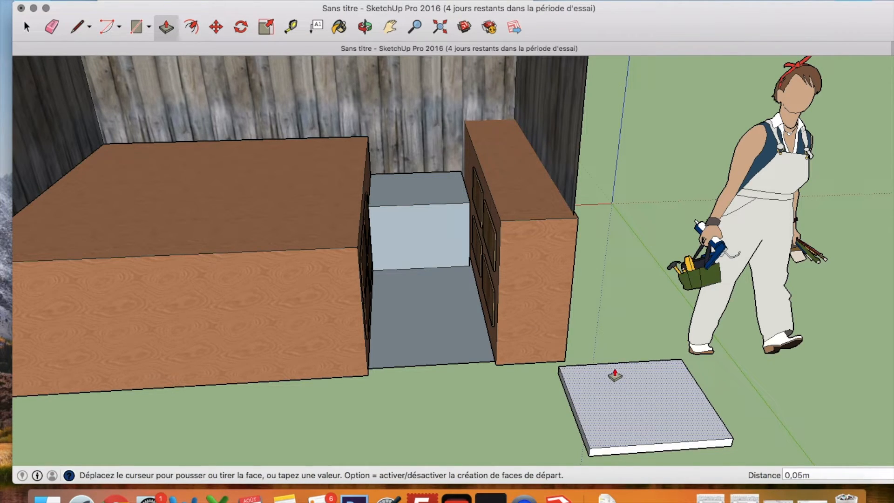
left_click(615, 367)
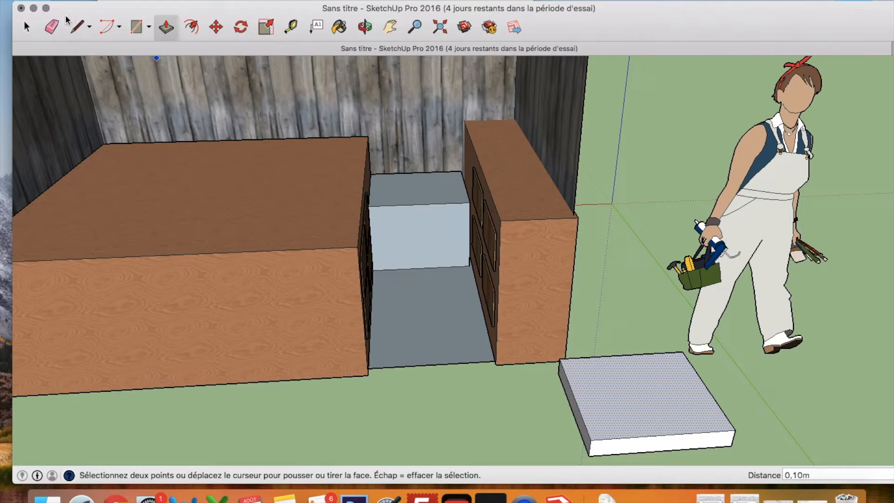
- Select the whole slab beside the room and make it a group
left_click(27, 29)
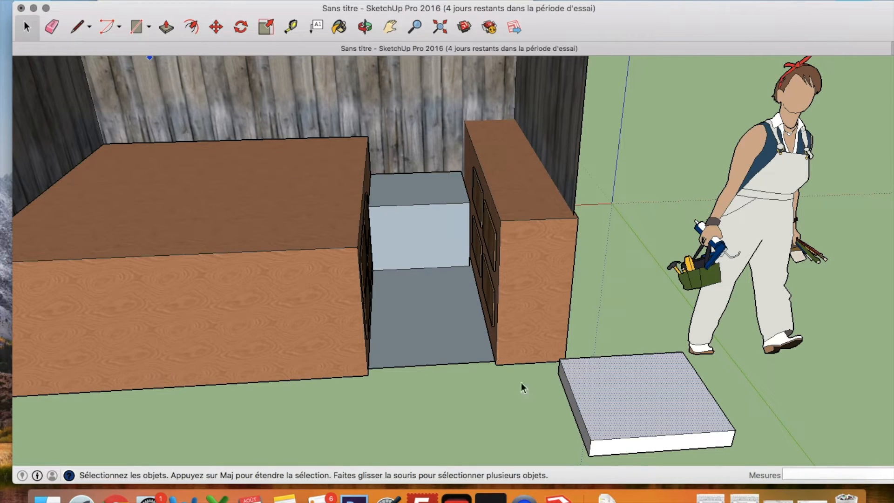
left_click(821, 427)
scroll(632, 366, "down", 5)
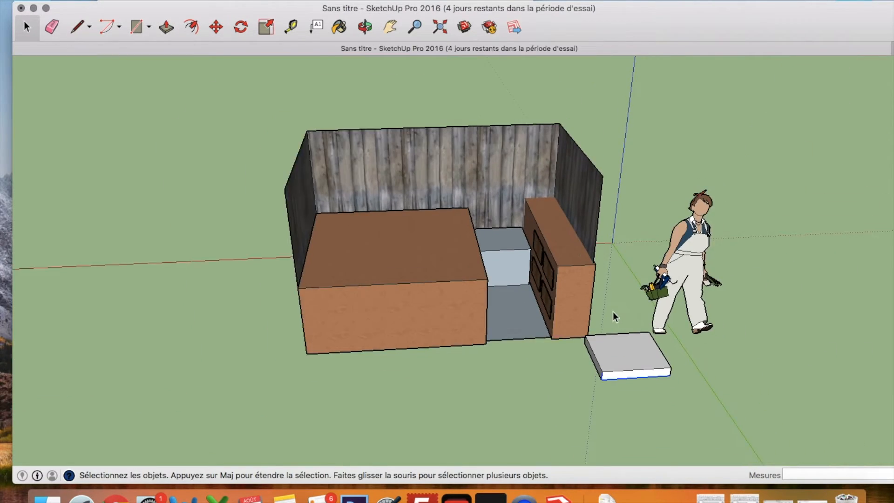
left_click_drag(576, 366, 574, 367)
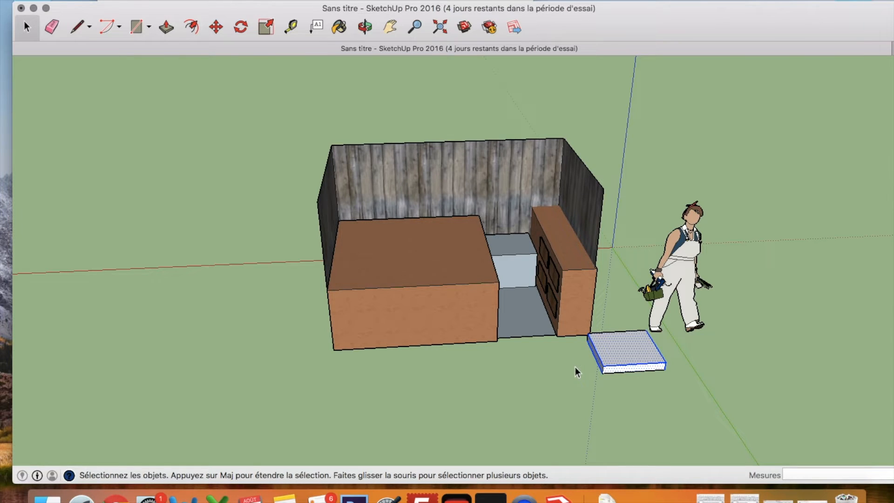
right_click(627, 366)
left_click(663, 363)
- Move the grouped slab about 2.19 m onto the low block between the two cabinet blocks
left_click(215, 27)
left_click(617, 356)
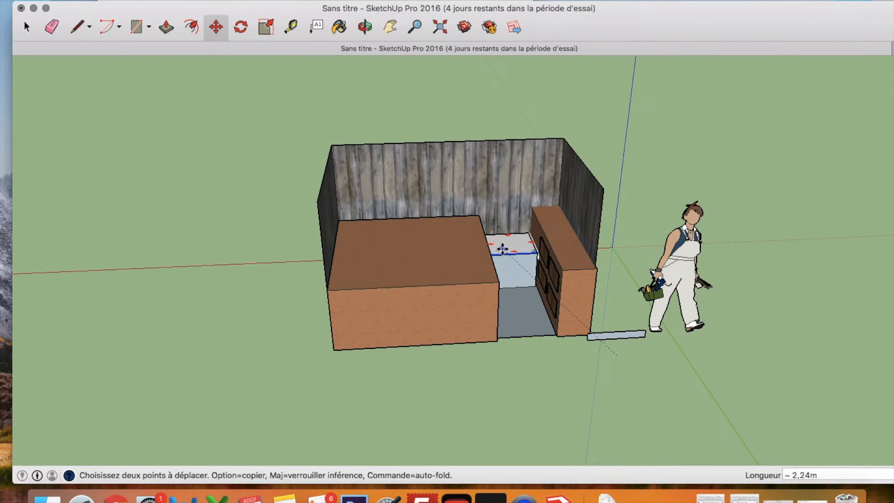
scroll(542, 300, "down", 1)
scroll(541, 300, "up", 5)
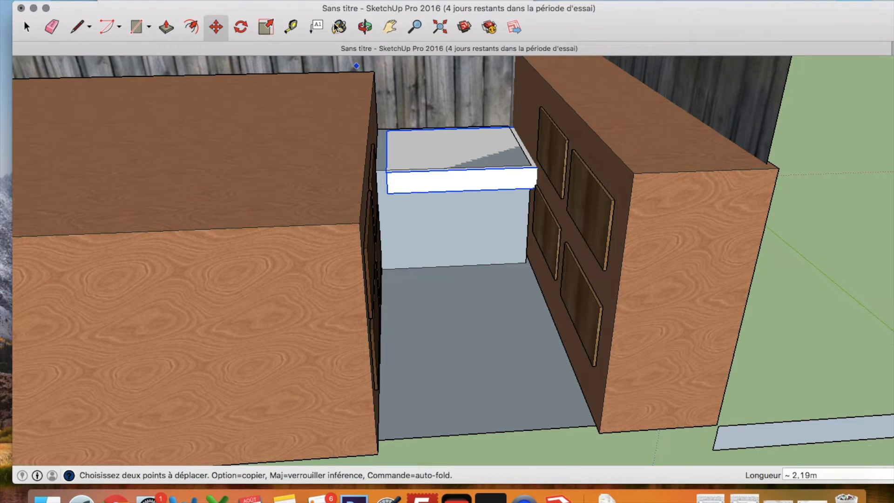
- Move the slab a further 0.09 m or so to line it up over the top of the low block
left_click(337, 27)
left_click(365, 27)
left_click_drag(428, 186, 423, 158)
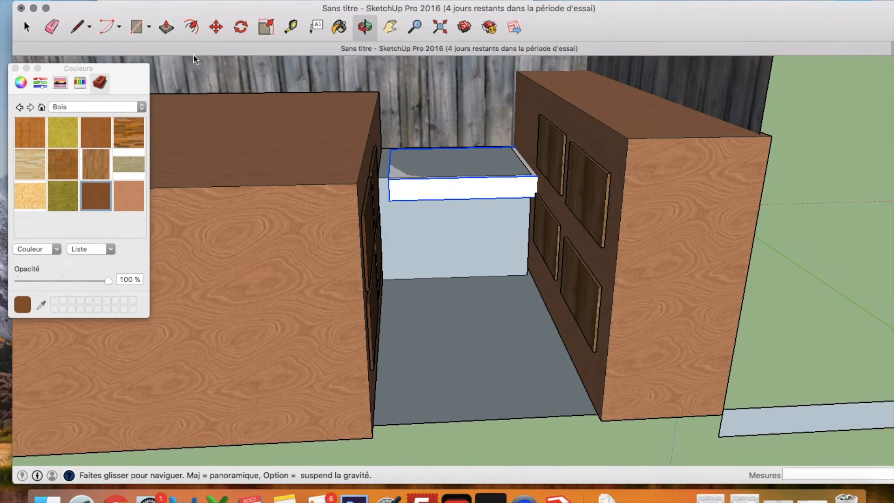
left_click(216, 27)
left_click(449, 190)
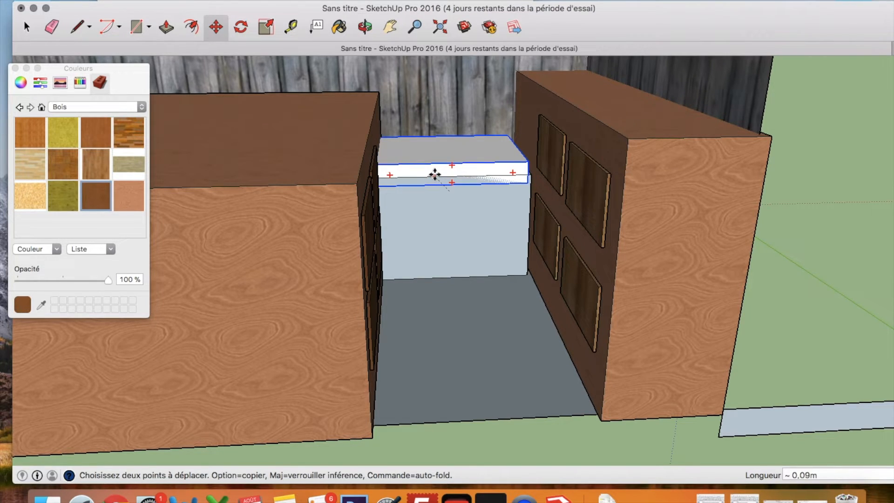
left_click(435, 173)
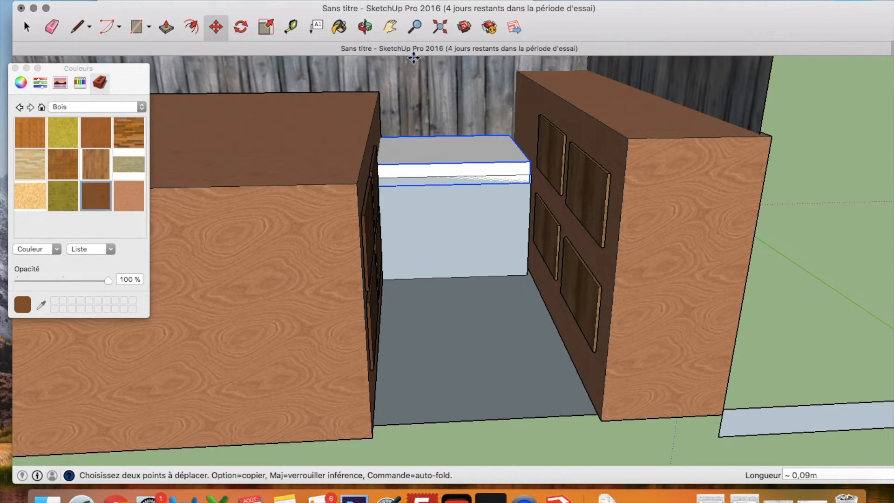
- Raise the slab 0.04 m so it rests on top of the low block between the cabinets
left_click(366, 27)
left_click_drag(450, 248, 437, 163)
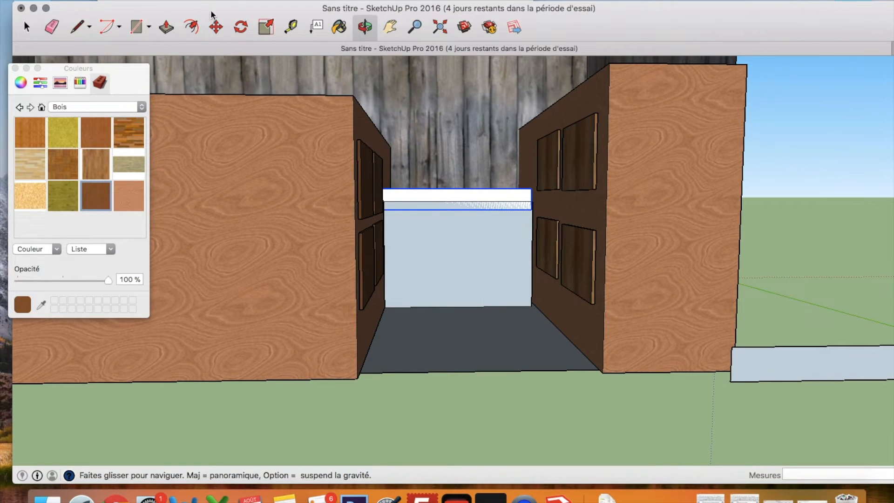
left_click(216, 27)
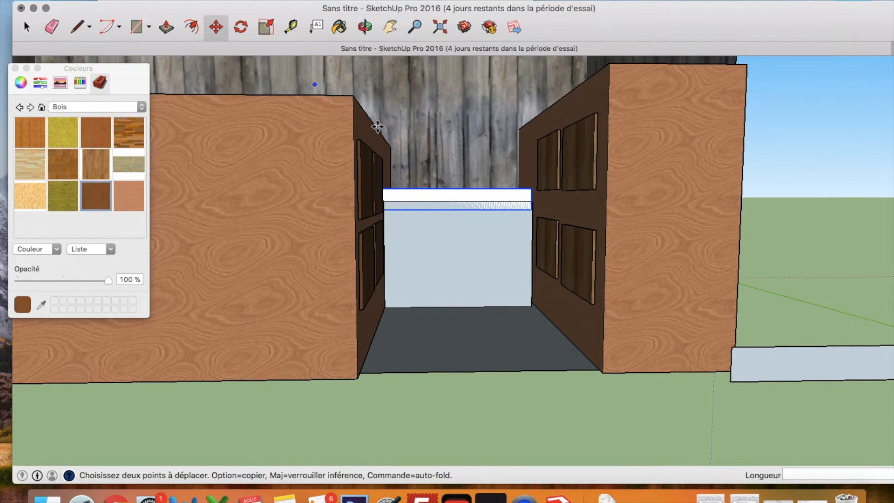
left_click(428, 192)
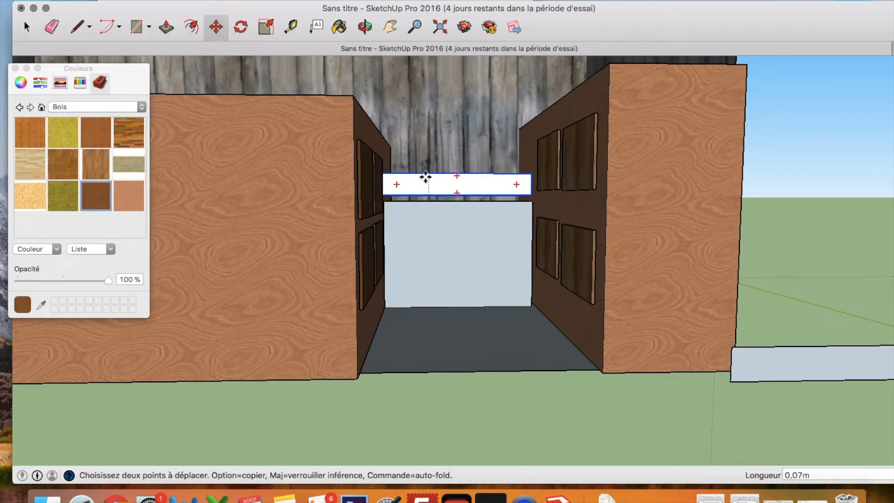
left_click(426, 184)
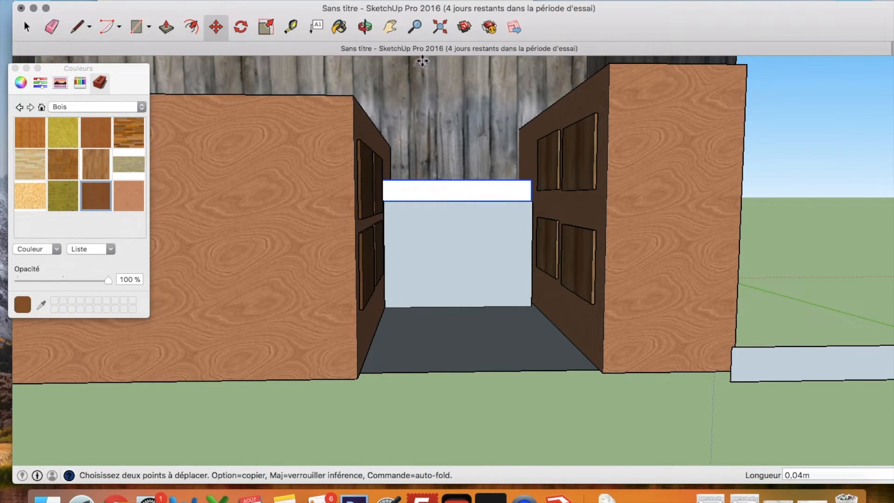
- Paint the slab on the low block with the dark gold-diamond carpet from the "Tapis, tissus, cuirs, textiles et papiers peints" materials
left_click(368, 27)
left_click_drag(437, 191, 449, 393)
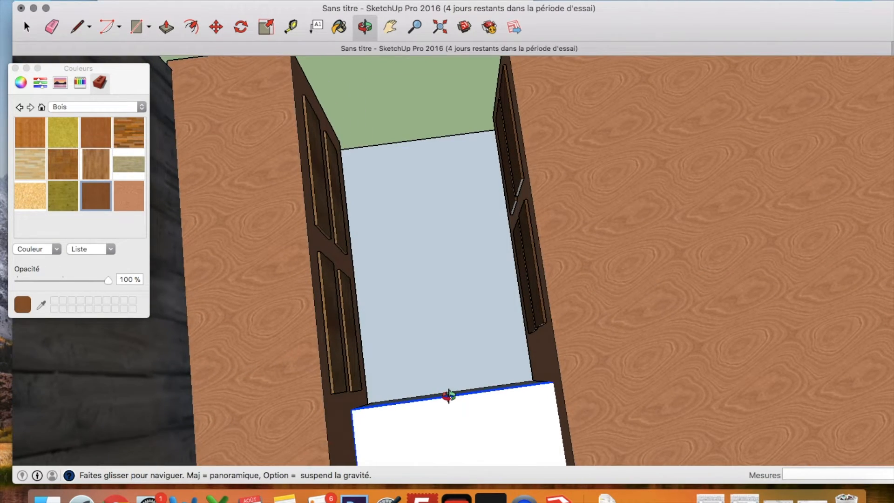
left_click_drag(393, 160, 498, 156)
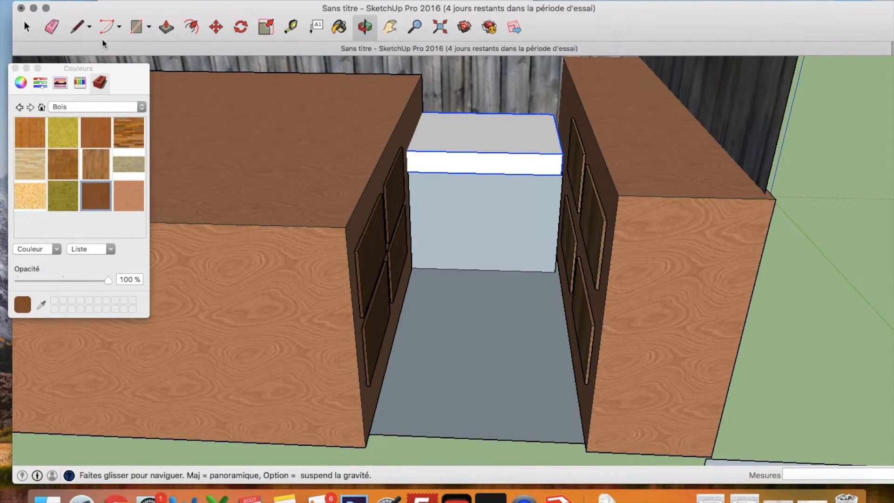
left_click(95, 107)
left_click(82, 228)
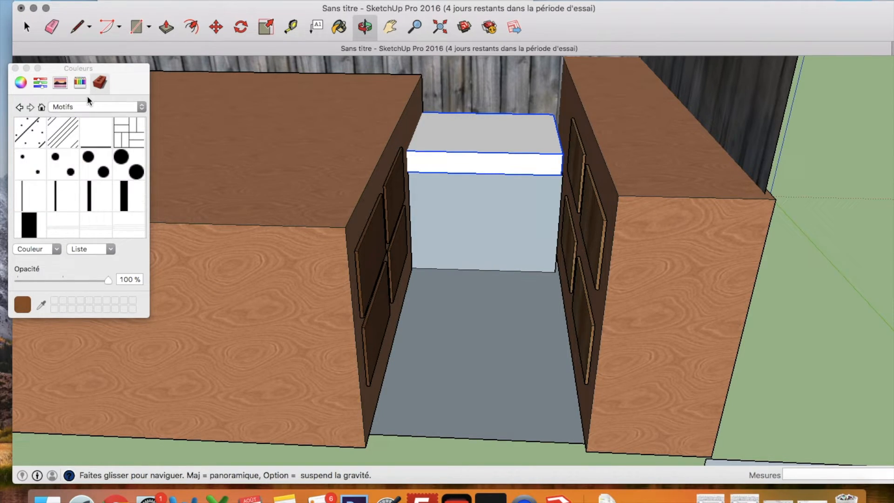
left_click(76, 107)
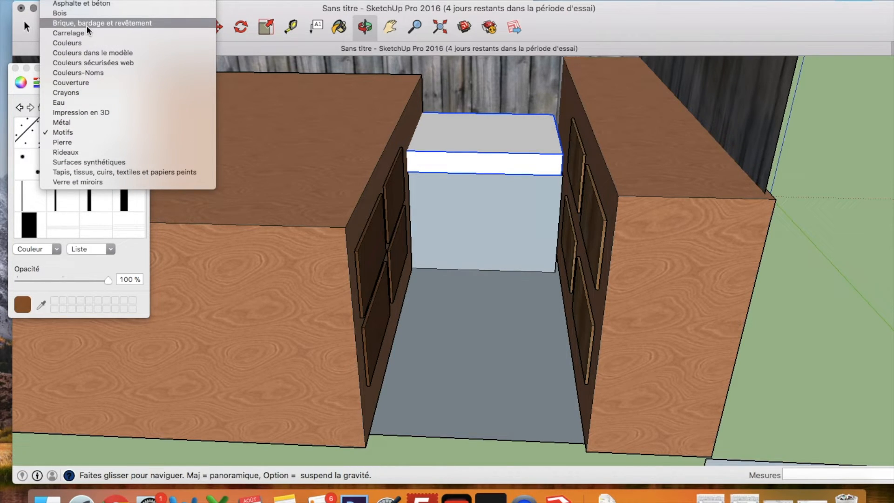
left_click(108, 173)
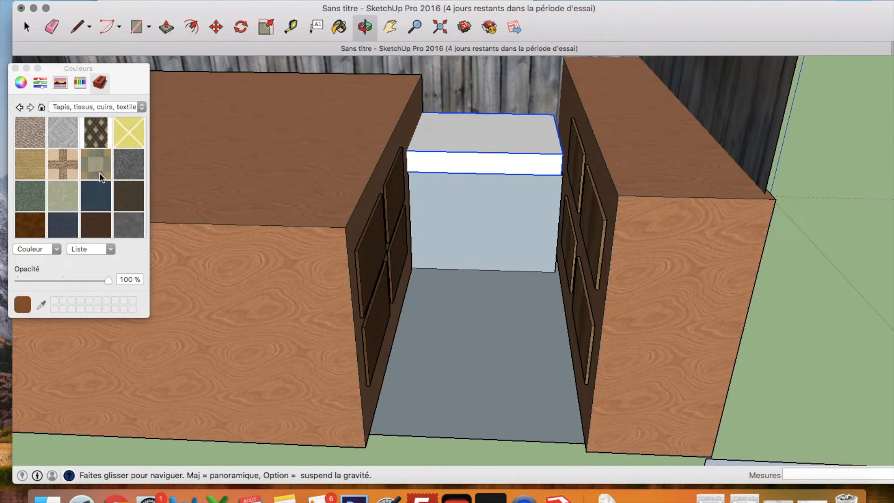
left_click(95, 132)
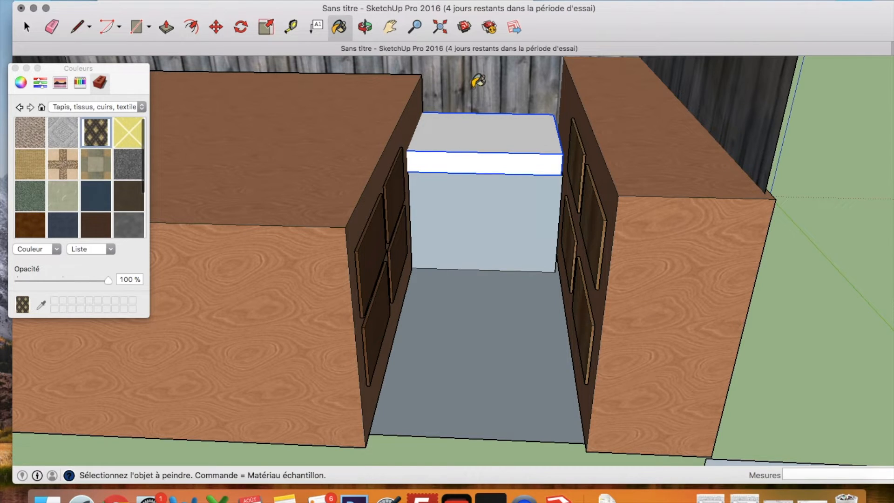
left_click(457, 125)
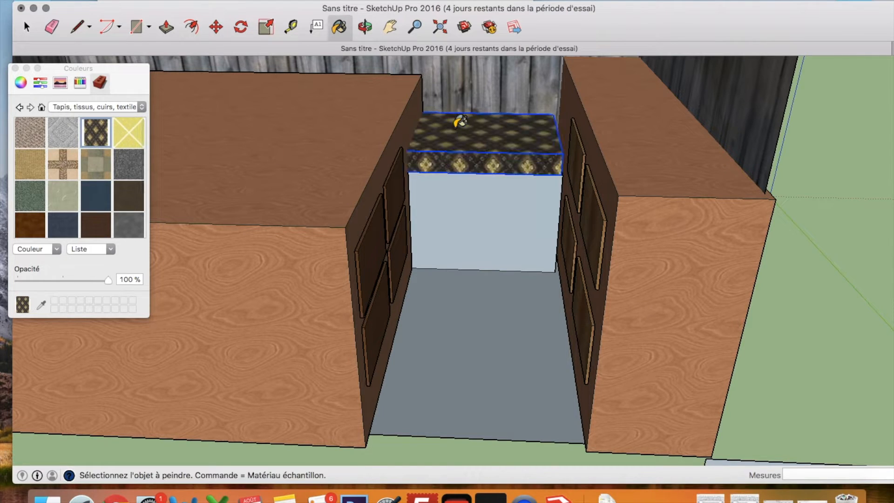
left_click(15, 68)
- Draw a 1.90 m by 1.85 m rectangle covering the whole top of the large cabinet block
left_click(365, 26)
mouse_move(340, 230)
left_mouse_down()
mouse_move(223, 301)
mouse_move(435, 213)
mouse_move(349, 296)
mouse_move(461, 263)
mouse_move(419, 72)
left_mouse_up()
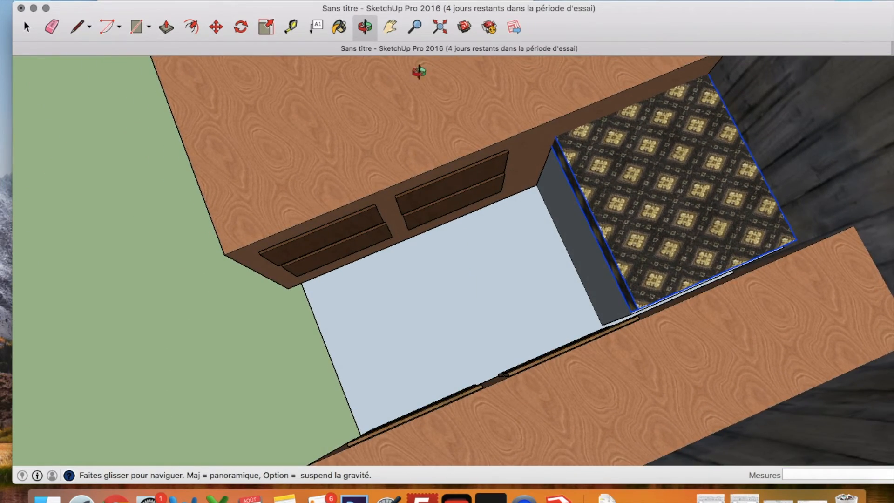
scroll(397, 174, "down", 10)
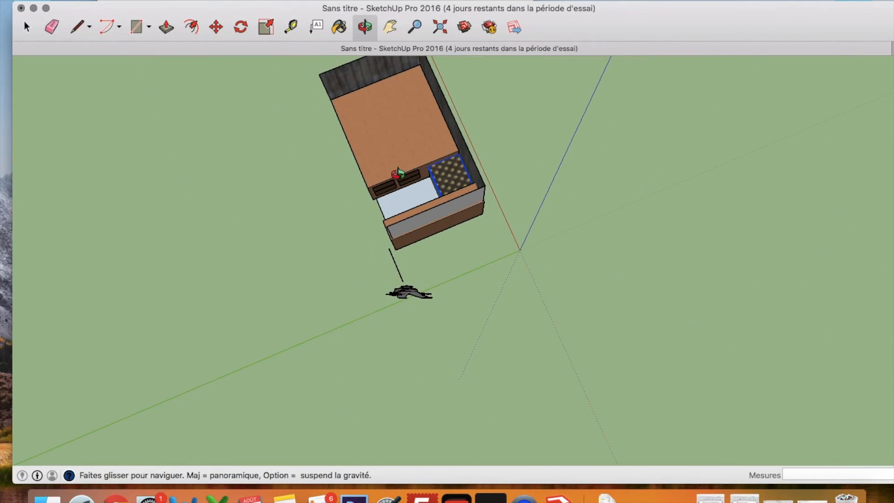
left_click_drag(394, 145, 455, 58)
left_click_drag(362, 195, 430, 97)
left_click_drag(361, 135, 437, 116)
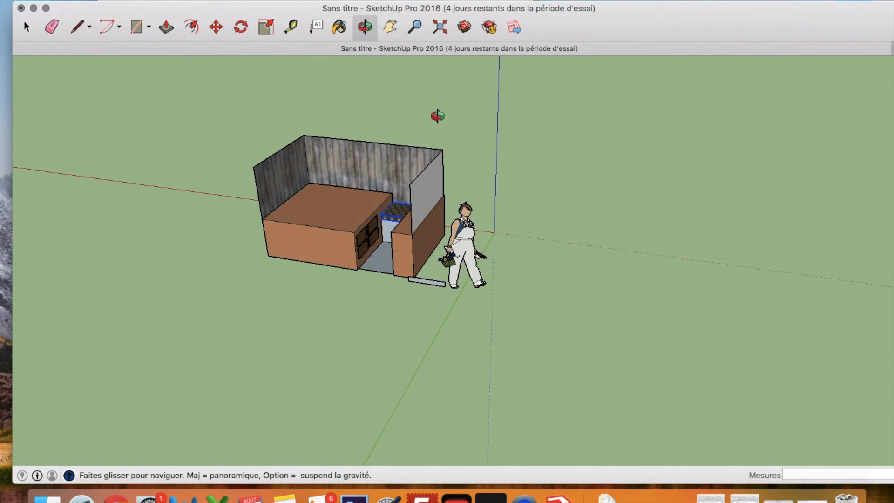
left_click(26, 26)
left_click(315, 197)
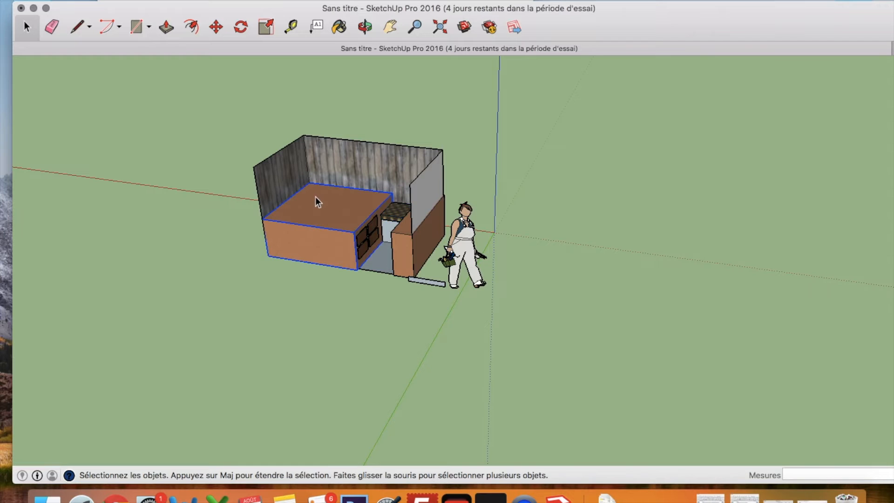
left_click(298, 272)
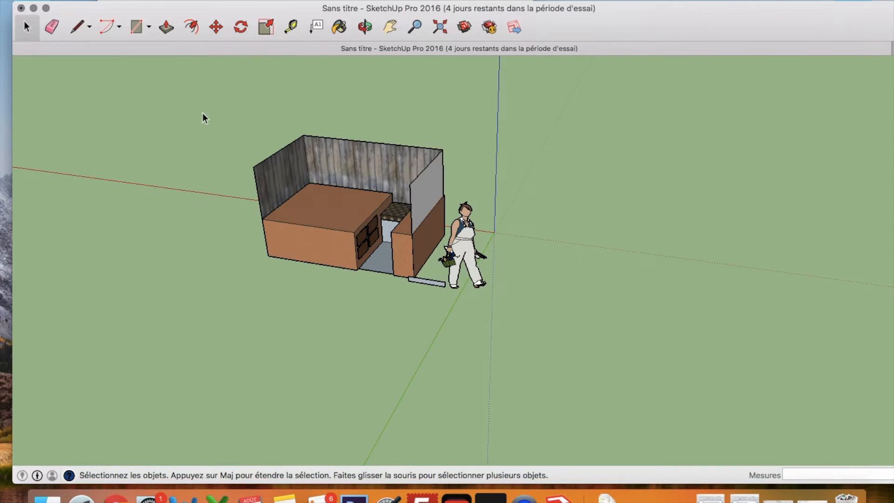
left_click(147, 29)
left_click(263, 218)
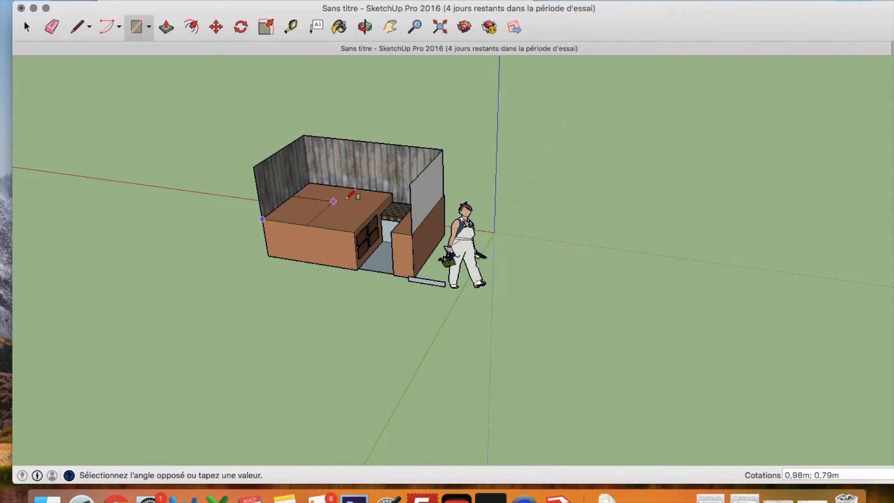
left_click(392, 192)
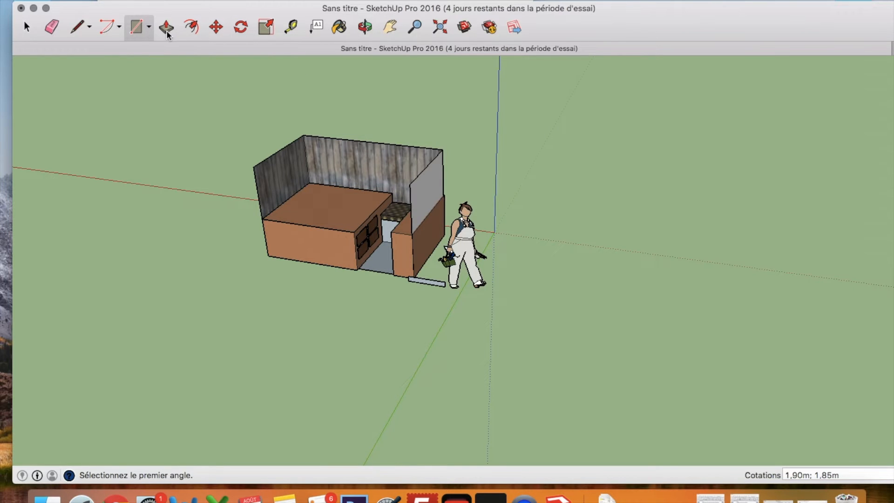
- Push/pull the rectangle on the large cabinet block upward about 0.13 m to form a mattress slab
left_click(167, 33)
left_click(27, 27)
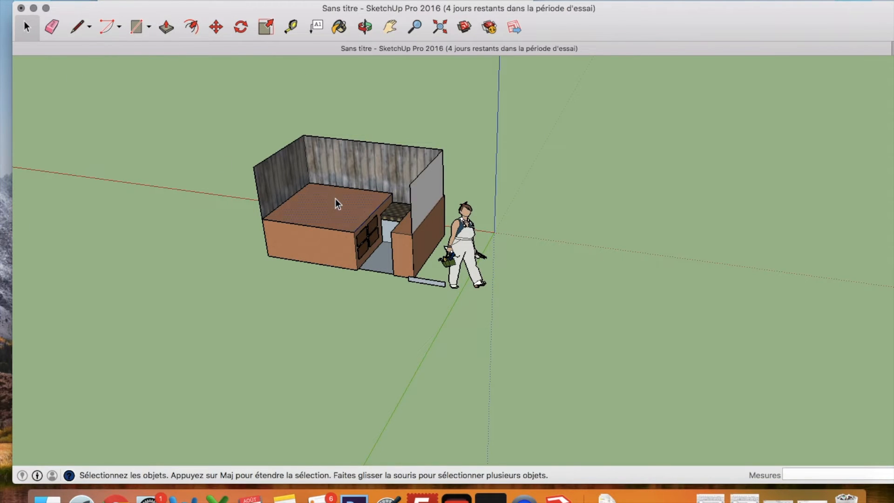
left_click(167, 28)
left_click(310, 203)
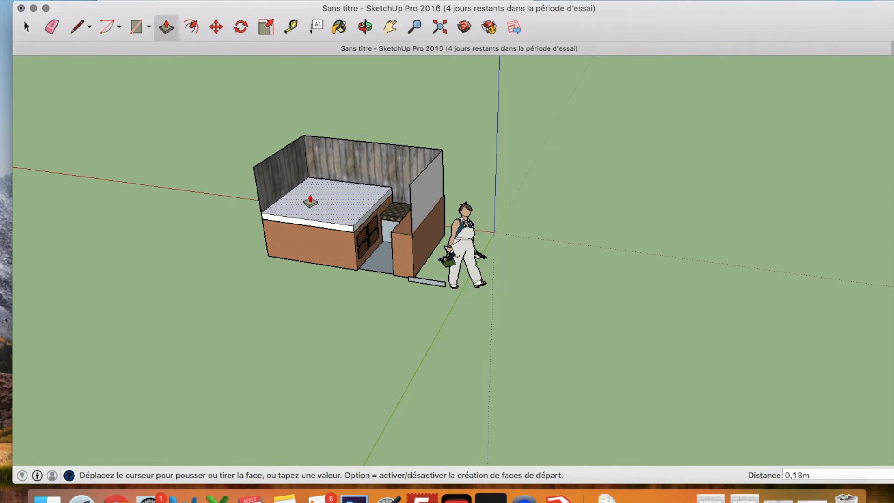
left_click(310, 201)
key("space")
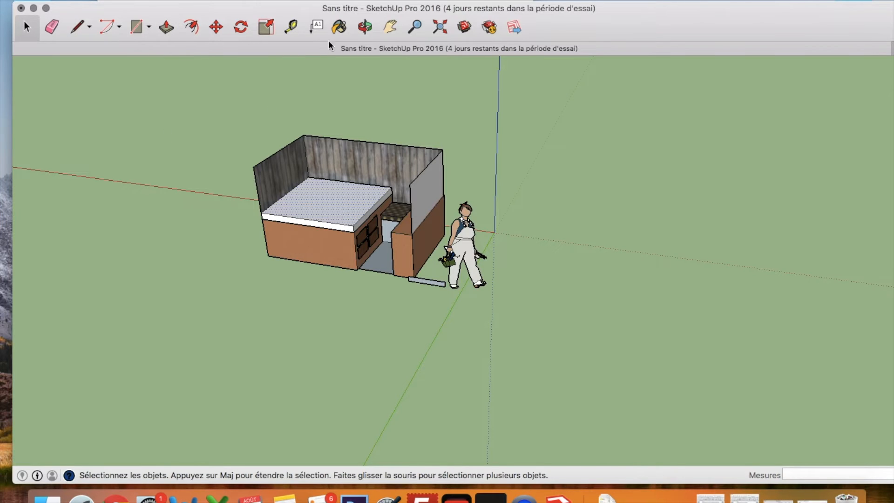
- Paint the top of the mattress slab with the light grey diamond-patterned carpet material
left_click(351, 0)
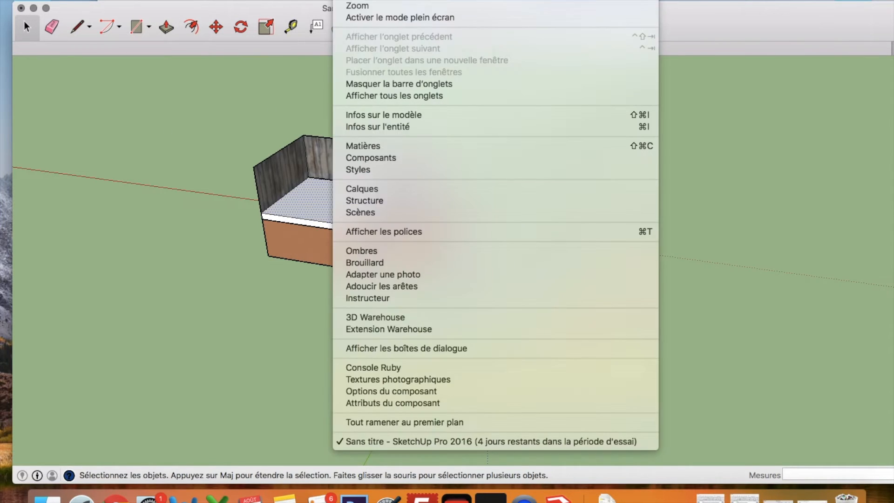
left_click(364, 146)
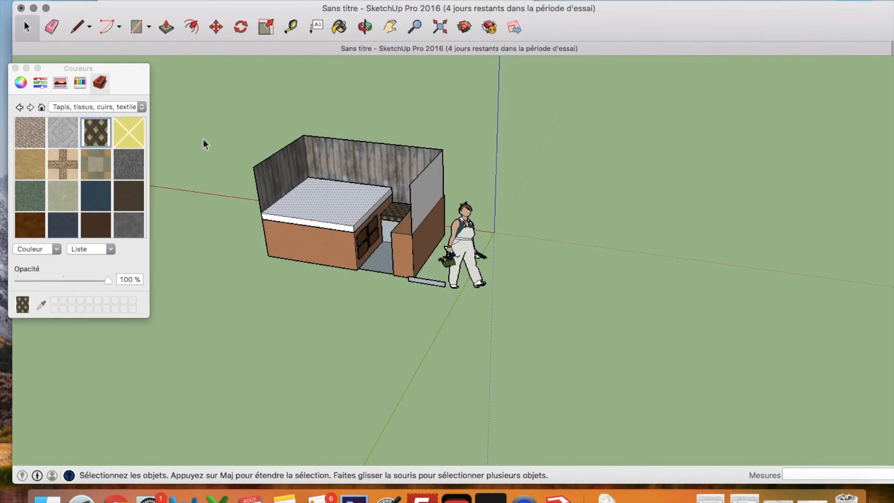
left_click(50, 133)
left_click(327, 201)
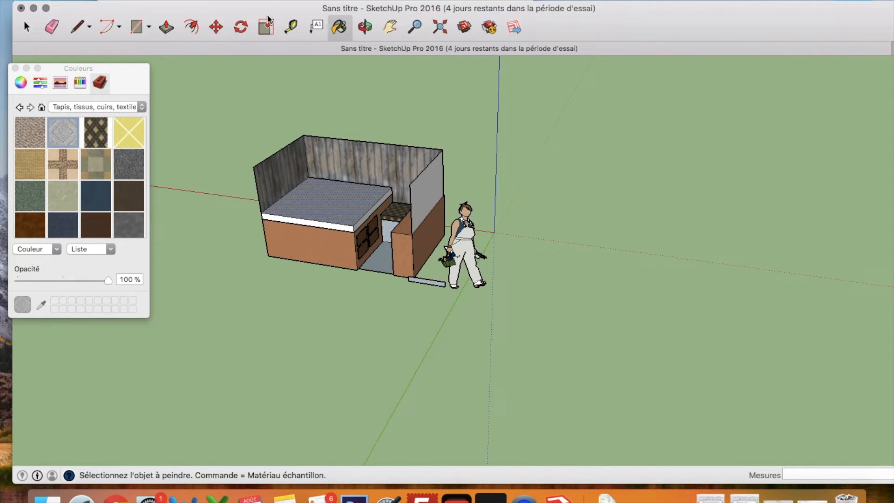
scroll(381, 208, "down", 3)
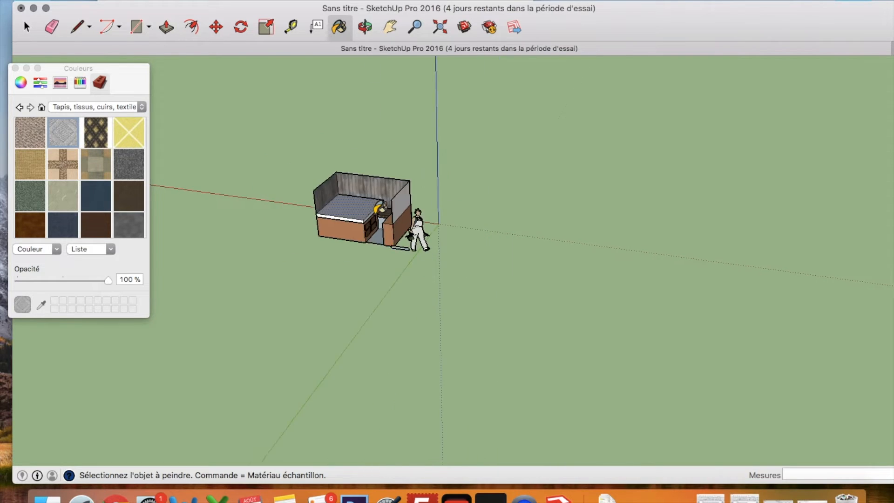
scroll(380, 208, "up", 8)
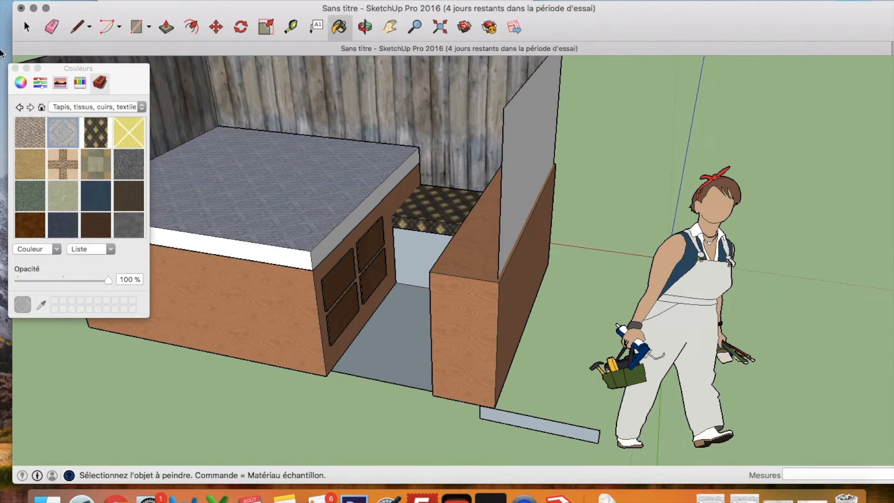
- Paint the top and both exposed side faces of the mattress slab with the pale swirl-patterned wallpaper material
left_click(21, 22)
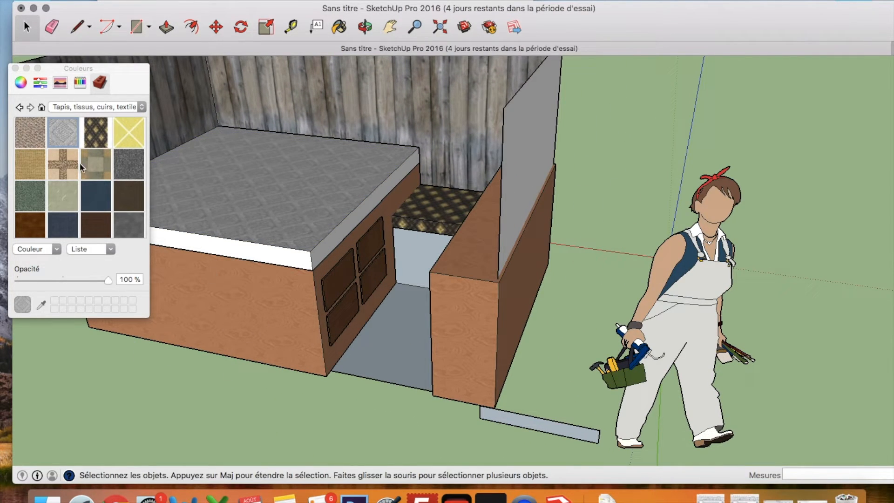
scroll(90, 207, "down", 3)
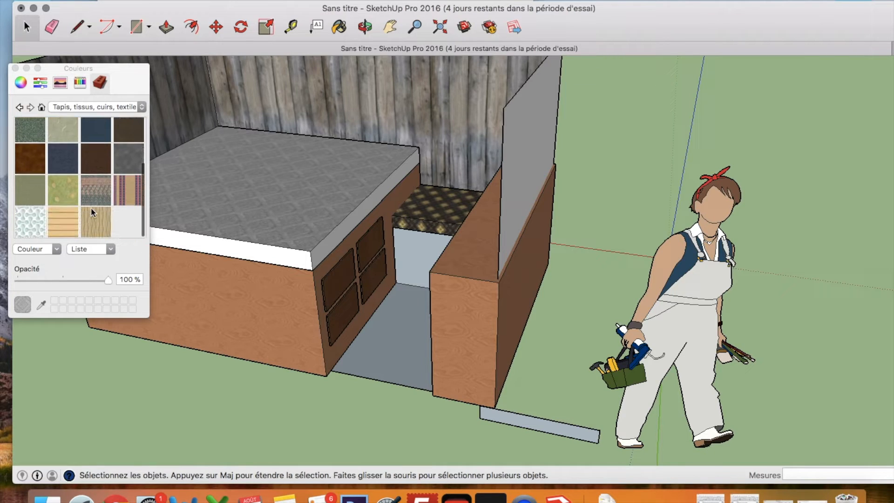
left_click(339, 28)
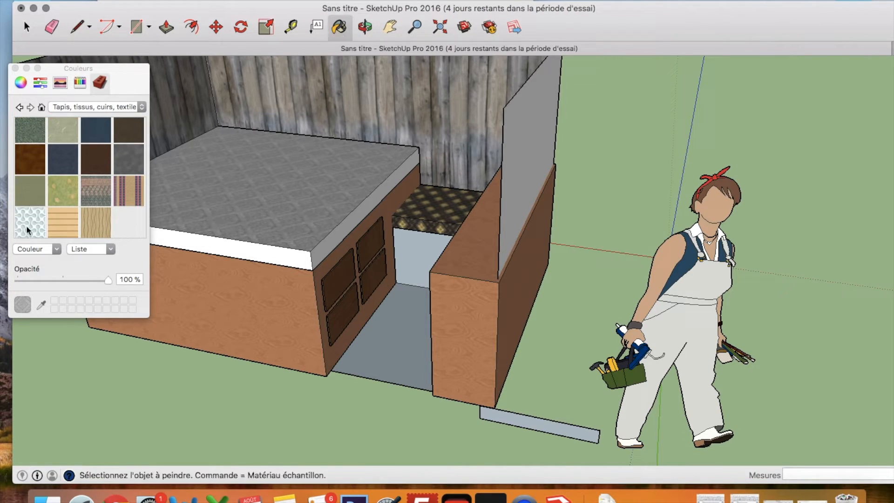
left_click(279, 178)
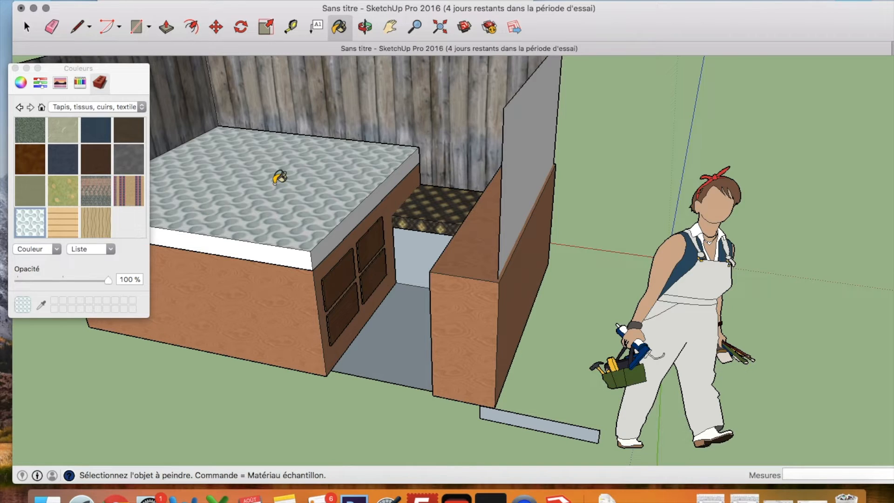
left_click(15, 68)
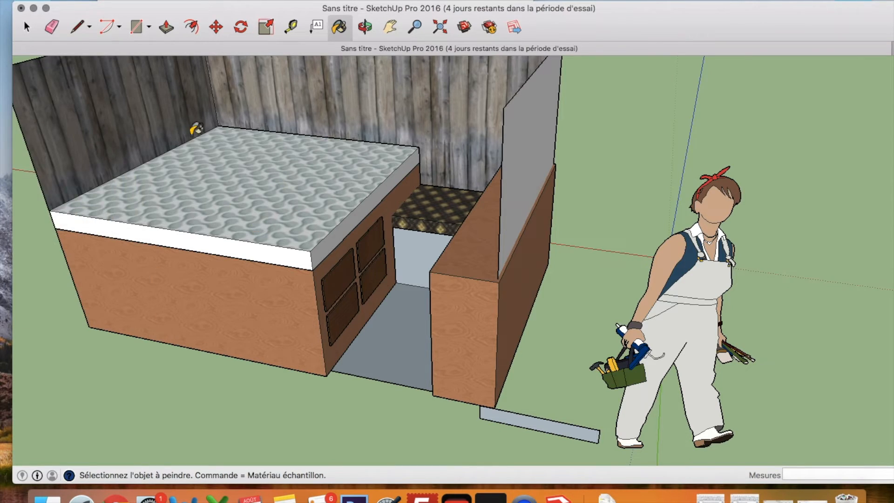
left_click(266, 255)
left_click(338, 242)
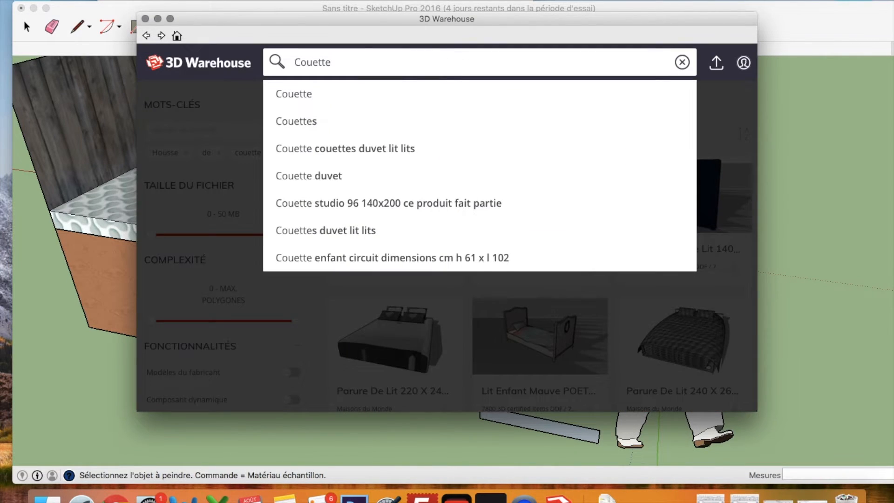
- Search 3D Warehouse for "Couette", load the white crumpled "couette duvet" model, and place it in front of the room
key("Return")
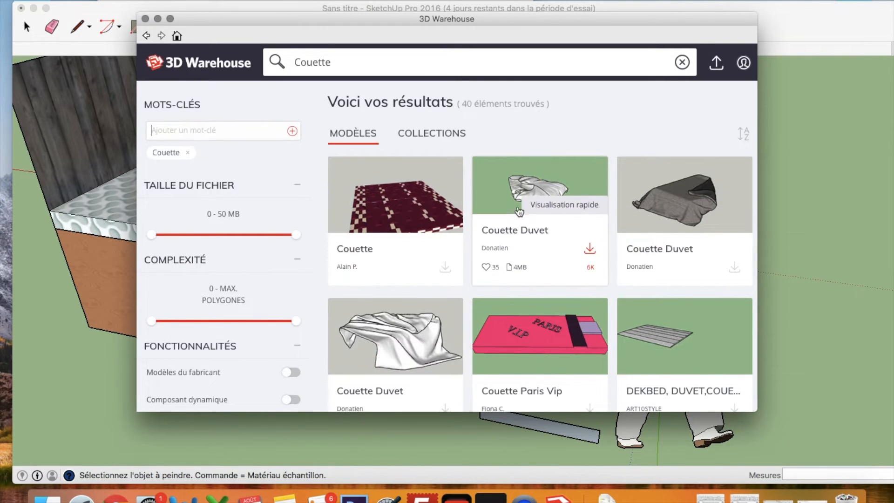
left_click(508, 190)
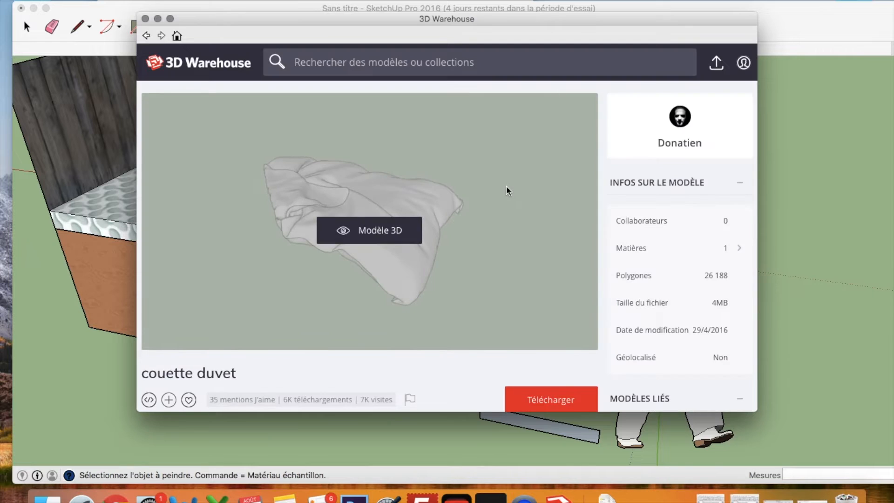
left_click(546, 399)
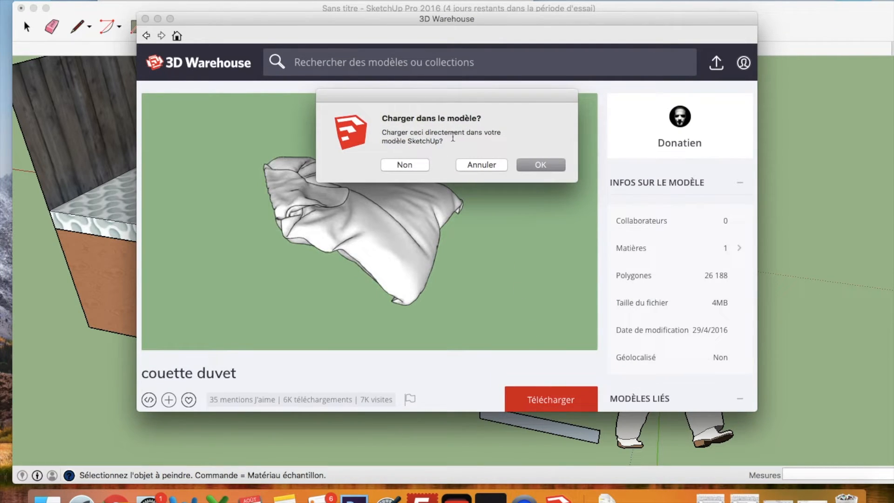
left_click(522, 167)
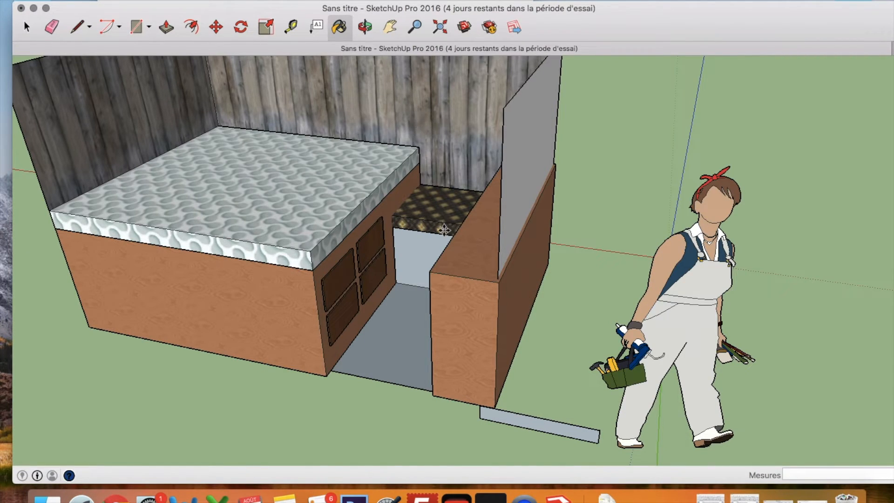
scroll(448, 237, "down", 2)
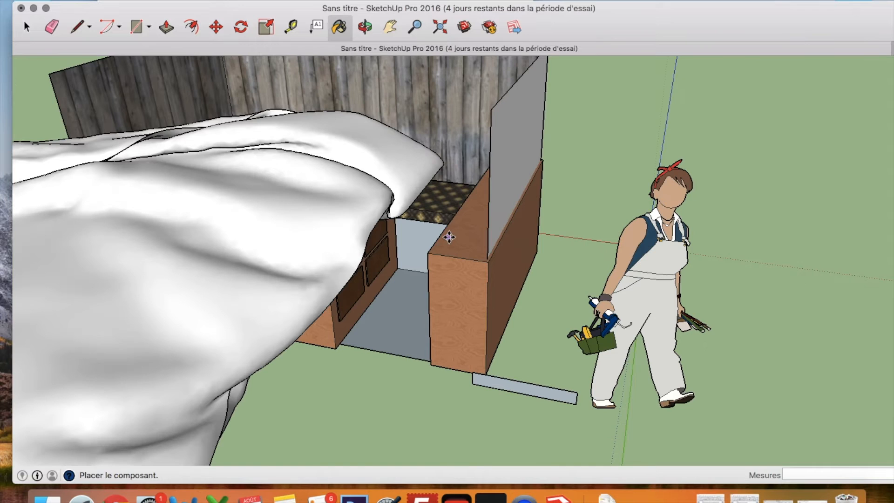
scroll(449, 237, "down", 1)
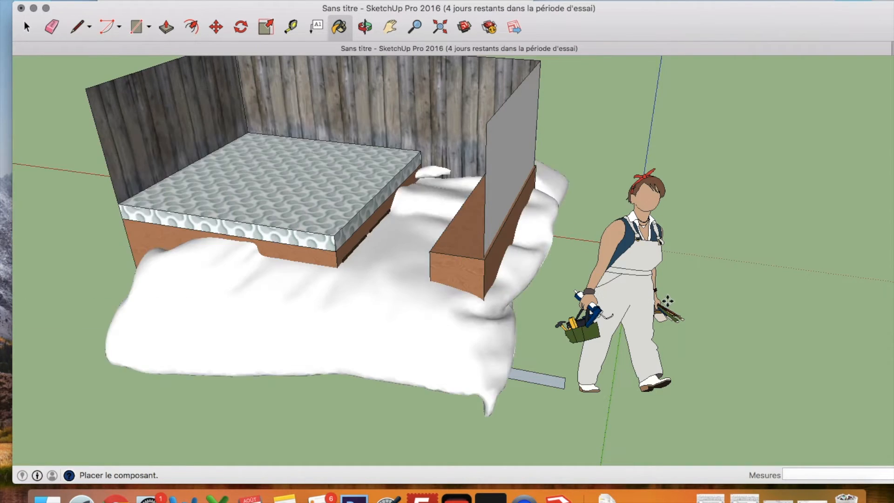
left_click(463, 368)
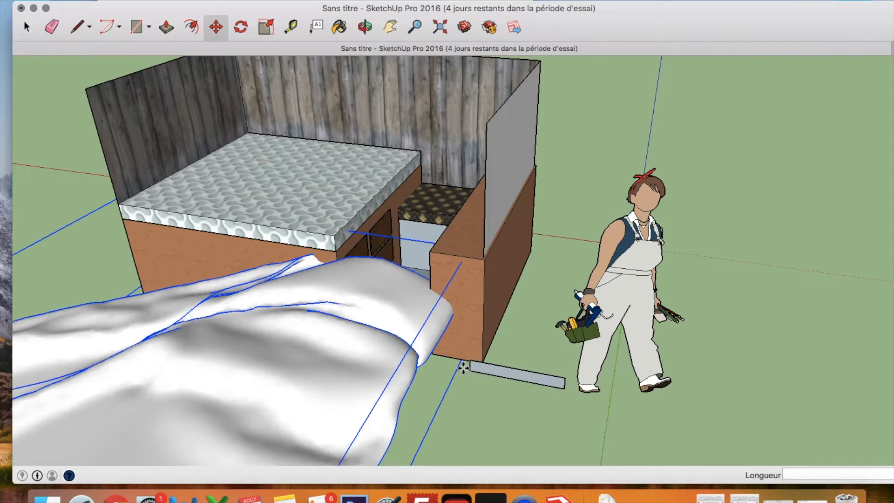
- Rotate the duvet 90° on the ground plane about a point beside the room
scroll(385, 305, "up", 2)
scroll(385, 306, "down", 4)
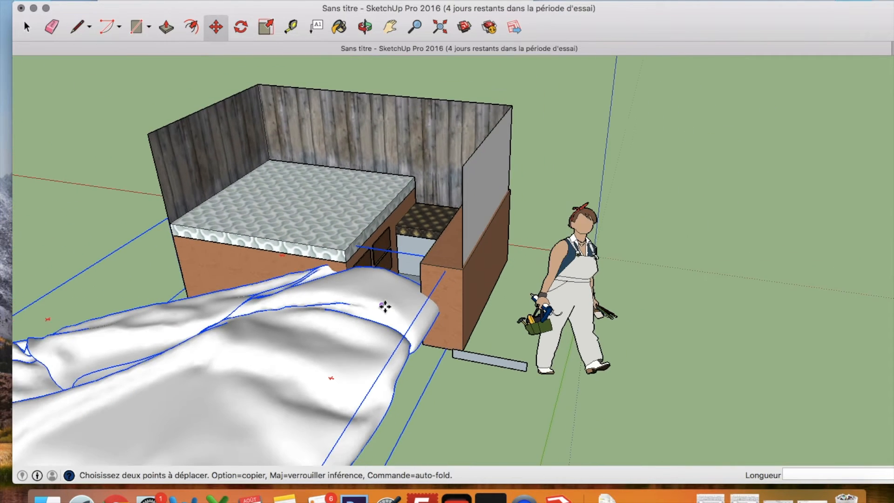
scroll(385, 306, "down", 3)
left_click(360, 31)
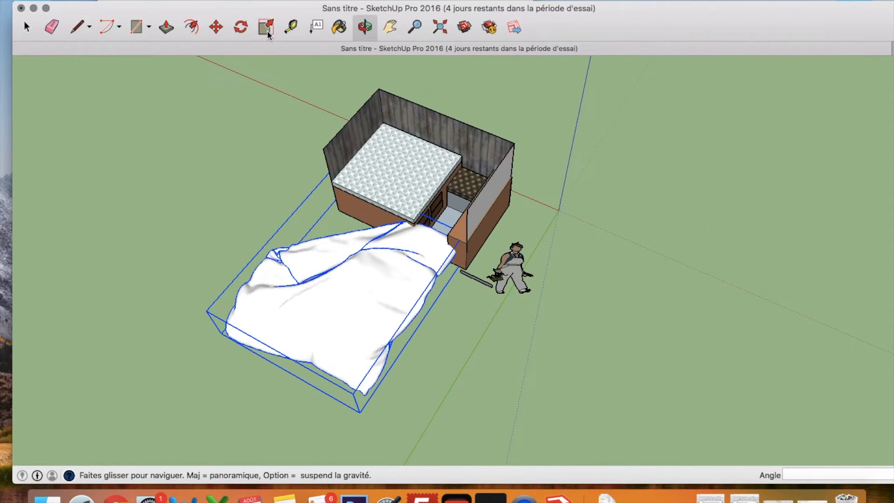
left_click(242, 28)
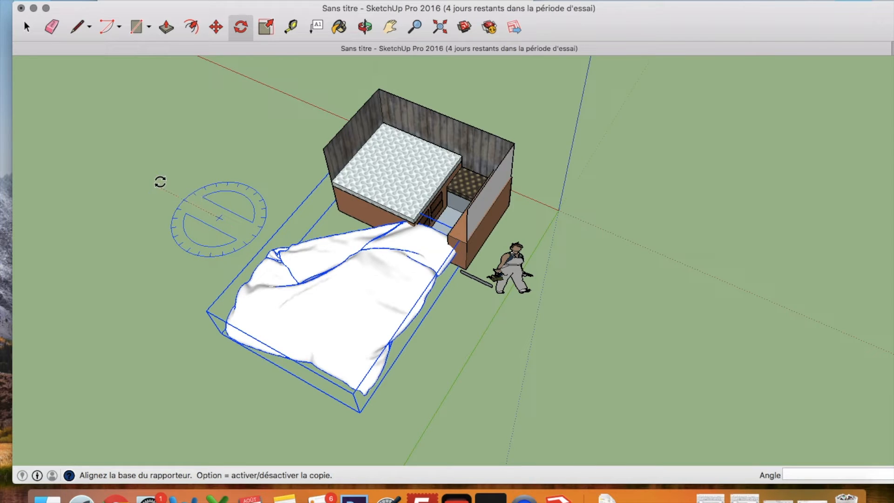
key("Escape")
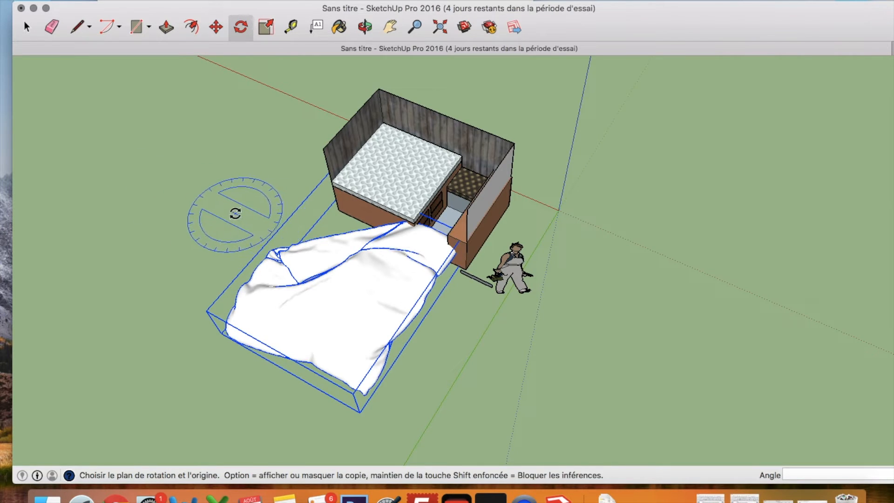
left_click(234, 213)
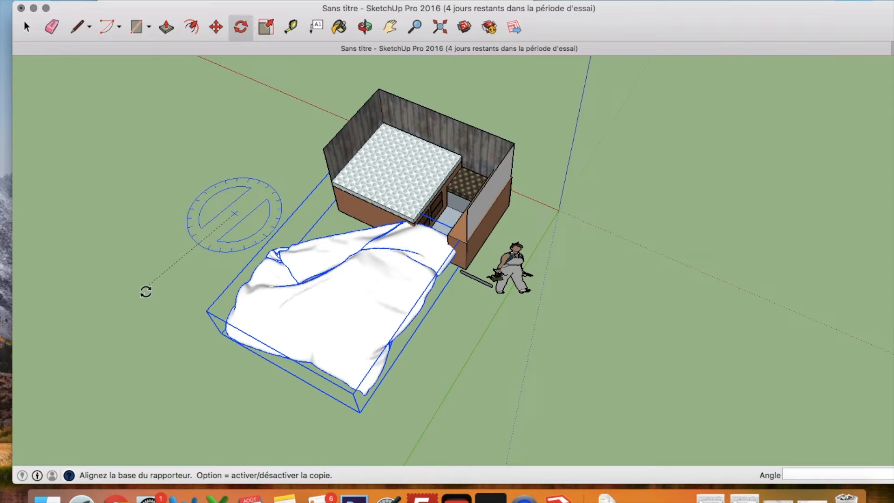
left_click(146, 303)
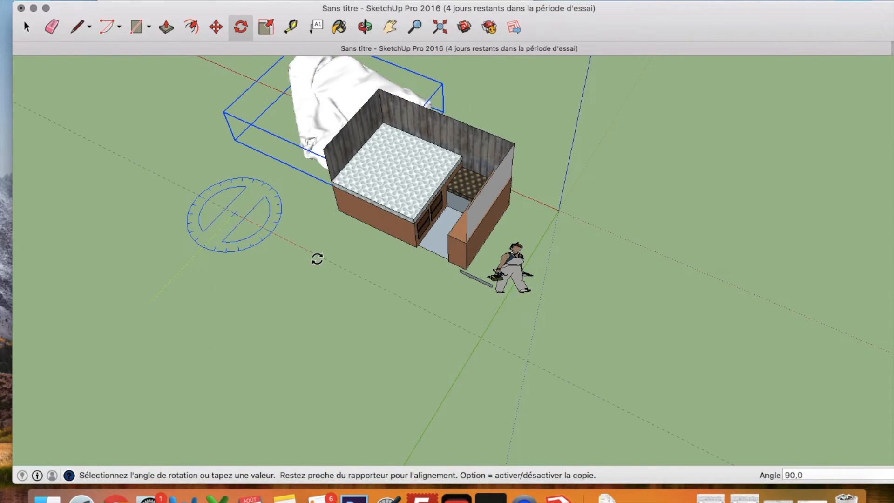
left_click(317, 259)
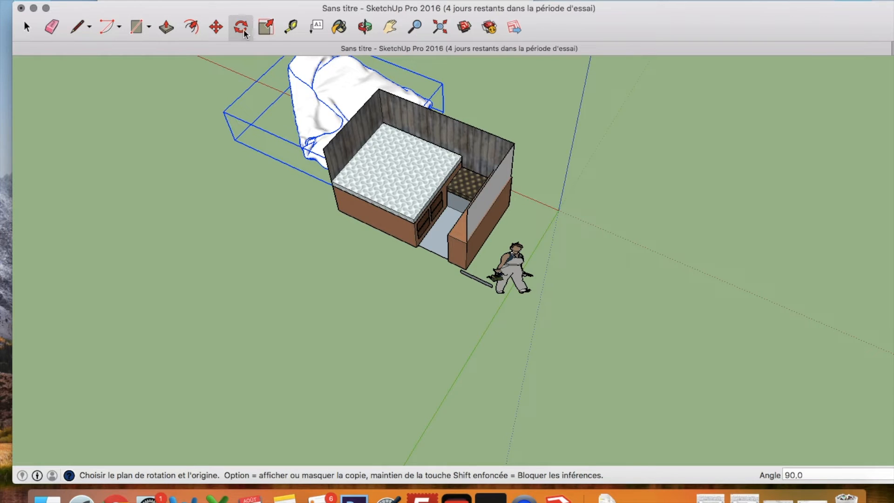
- Move the duvet about 5.03 m to open ground in front of the room and scale it down to roughly mattress size
left_click(215, 28)
left_click(279, 88)
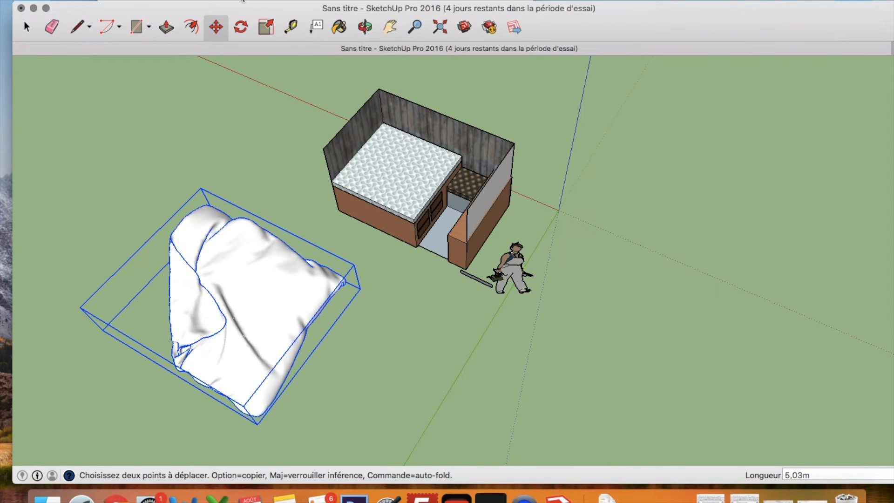
left_click(267, 29)
left_click_drag(353, 264, 213, 281)
- Move the duvet about 5.14 m onto the mattress and shift it about 0.40 m toward the back wall
left_click(216, 27)
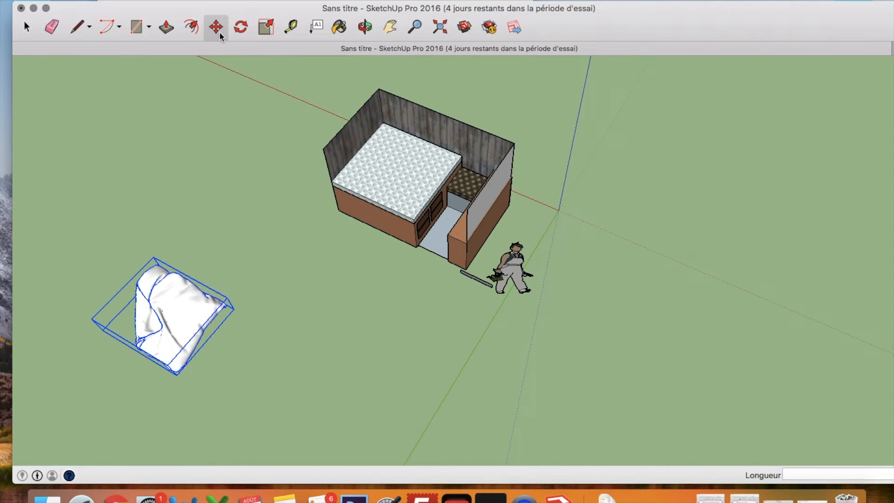
left_click(179, 294)
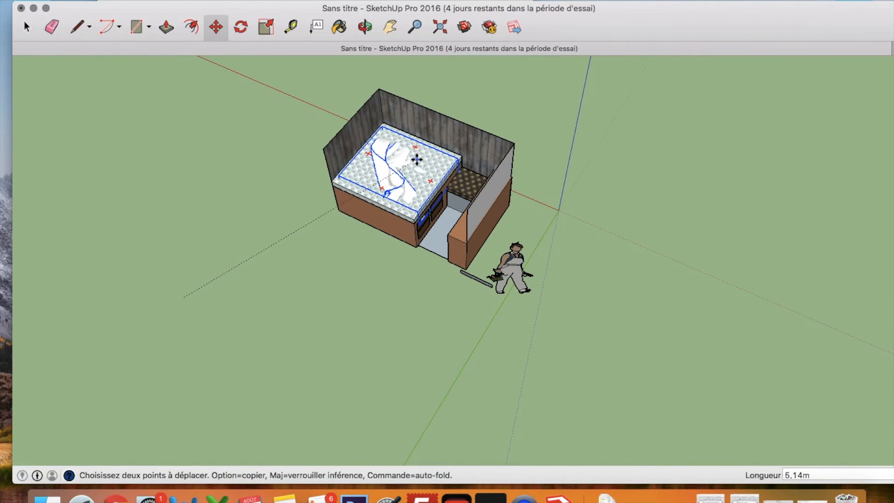
scroll(413, 159, "up", 5)
left_click(363, 198)
left_click(363, 174)
left_click(363, 208)
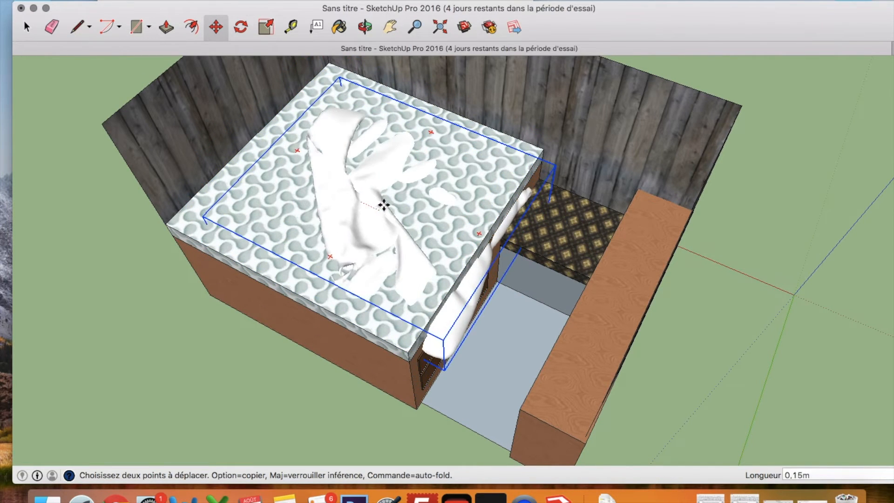
left_click(407, 173)
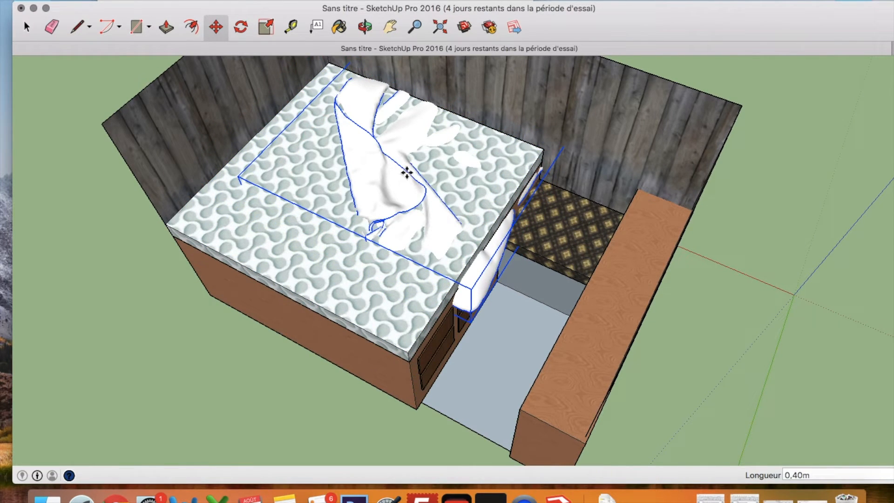
- Slide the duvet across the mattress toward the front of the room
left_click(366, 27)
left_click_drag(335, 295, 489, 183)
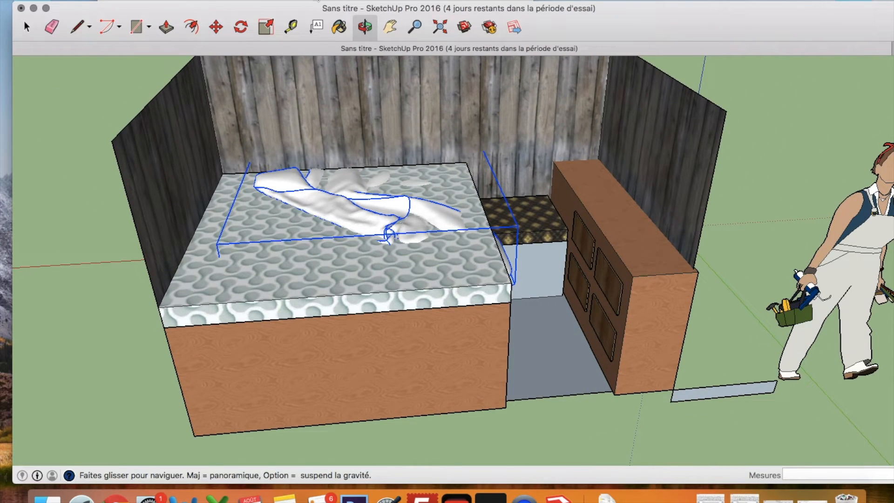
left_click(216, 27)
left_click(314, 211)
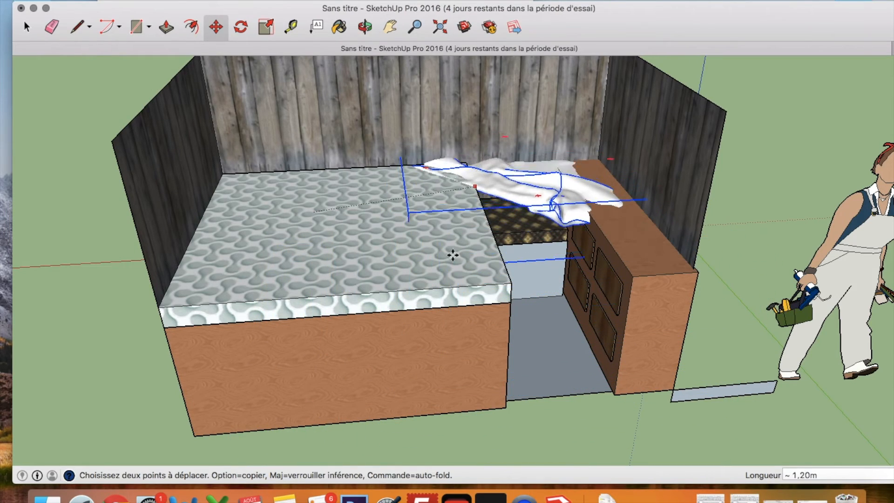
left_click(377, 271)
- Raise the duvet about 0.13 m and slide it sideways from the aisle back over the mattress
left_click(365, 27)
left_click_drag(359, 216, 343, 127)
left_click(217, 27)
left_click(420, 231)
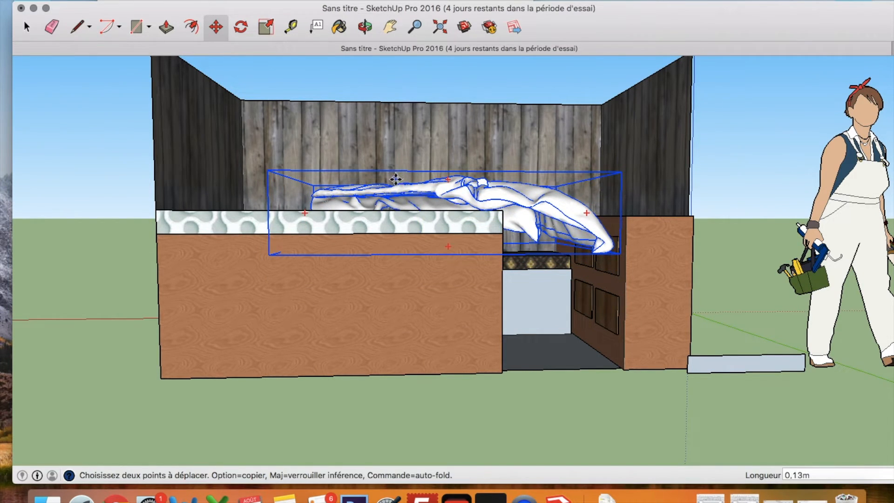
left_click(333, 178)
- Move the duvet about 0.07 m toward the side wall and about 0.56 m toward the back wall
left_click(366, 27)
left_click_drag(370, 172, 314, 282)
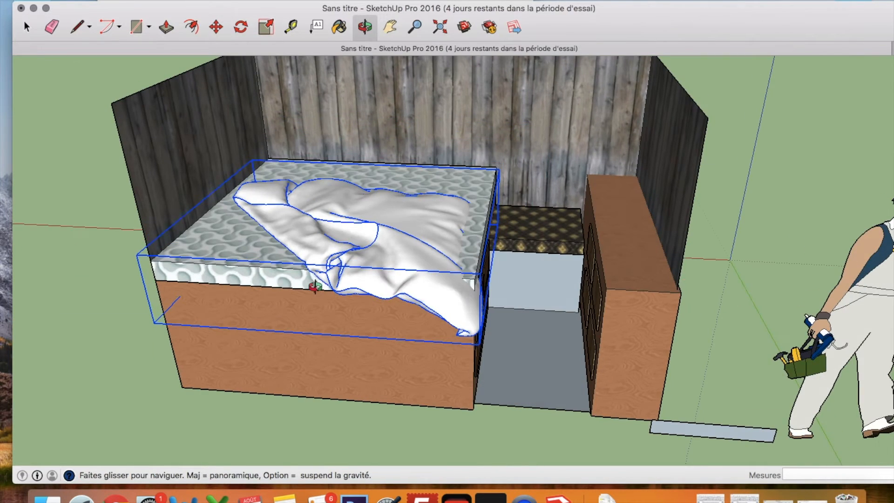
left_click_drag(343, 229, 219, 334)
left_click_drag(476, 201, 356, 239)
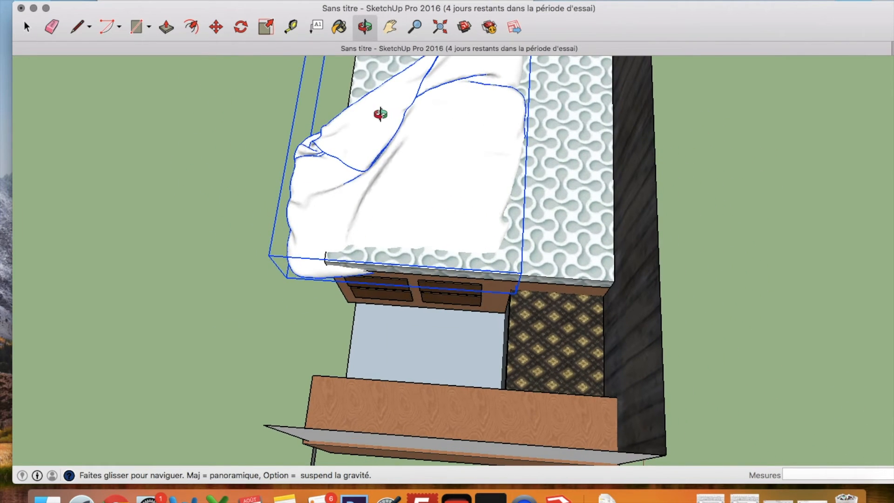
left_click(390, 29)
left_click_drag(395, 147, 400, 208)
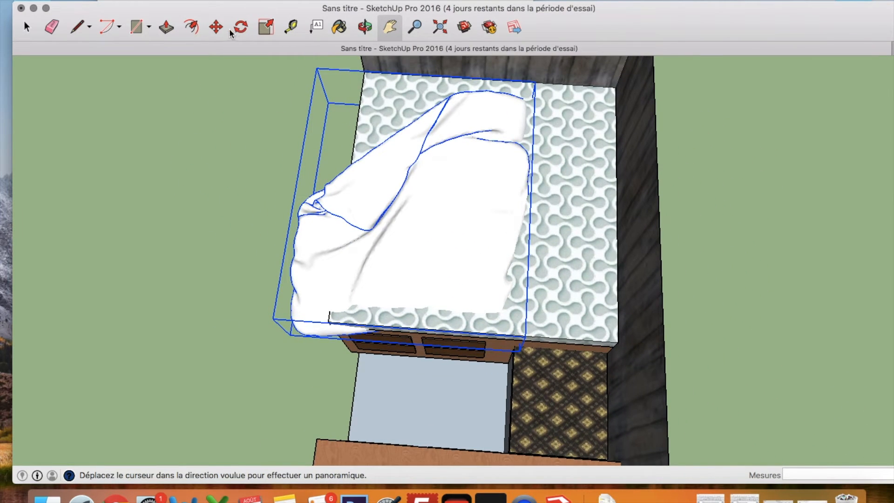
left_click(216, 27)
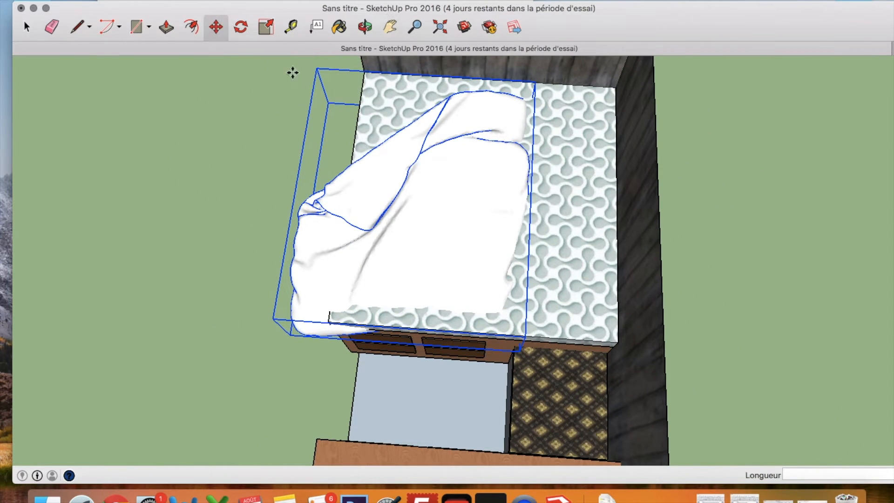
left_click(425, 177)
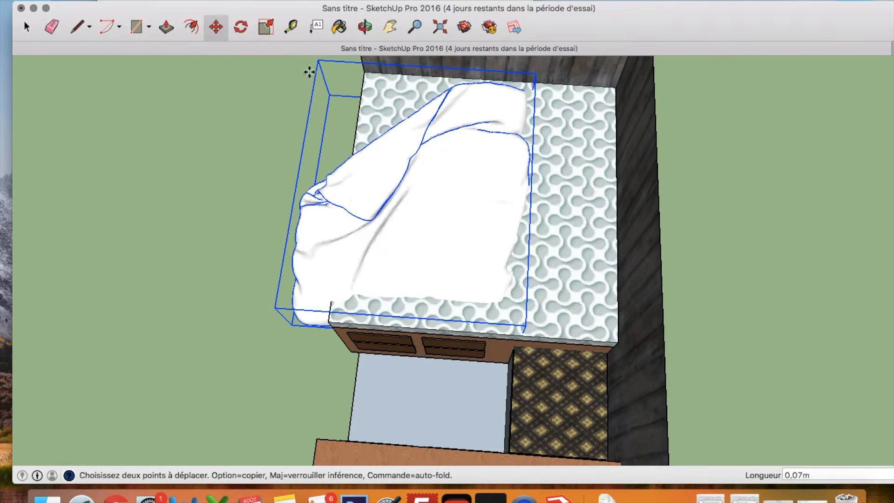
left_click(391, 149)
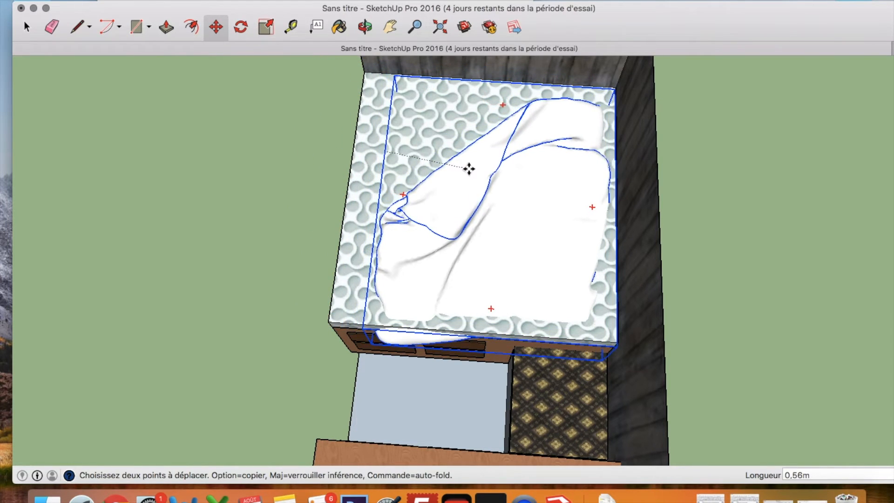
left_click(471, 168)
- Scale the duvet uniformly by 1.04 and stretch it toward the front edge of the mattress
left_click(266, 27)
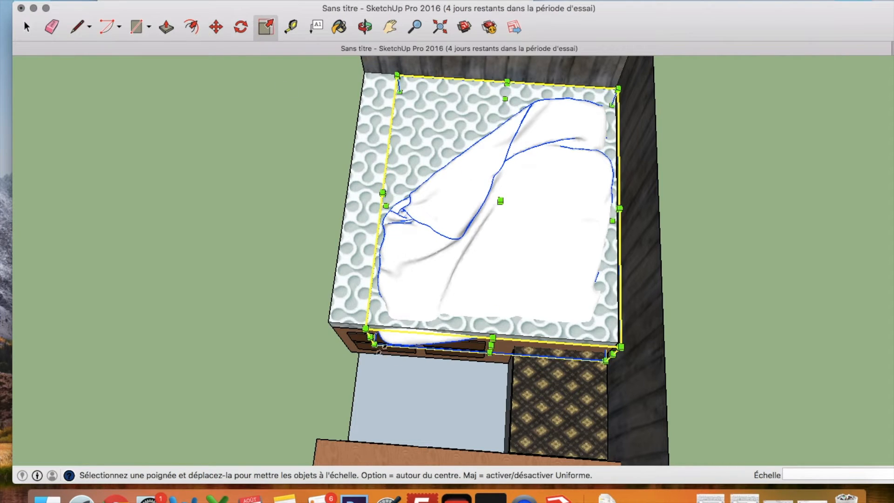
left_click_drag(365, 328, 334, 322)
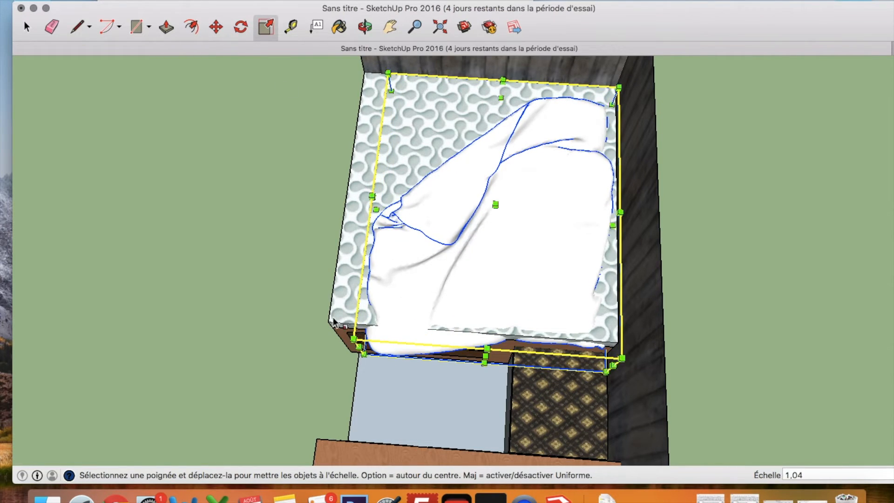
left_click_drag(376, 203, 350, 194)
key("Escape")
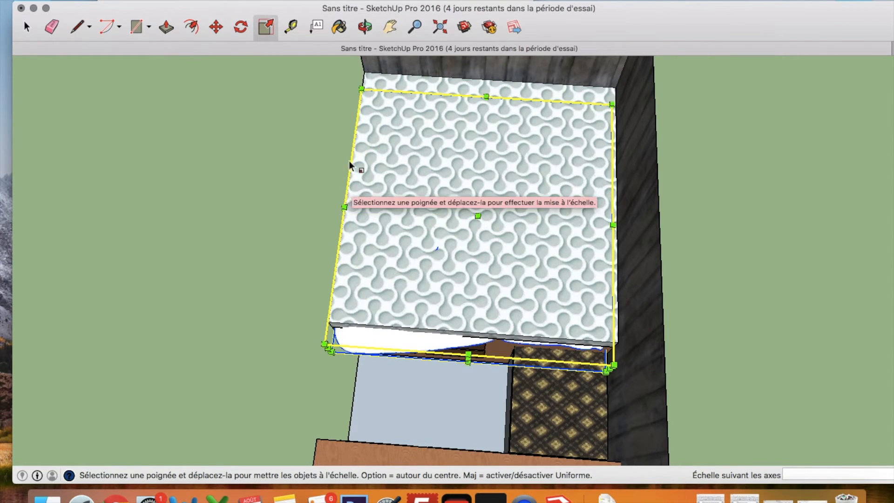
- Raise the duvet about 0.13 m and a little further so that it lies on top of the mattress
left_click(362, 28)
left_click_drag(304, 139, 782, 31)
left_click_drag(555, 175, 536, 95)
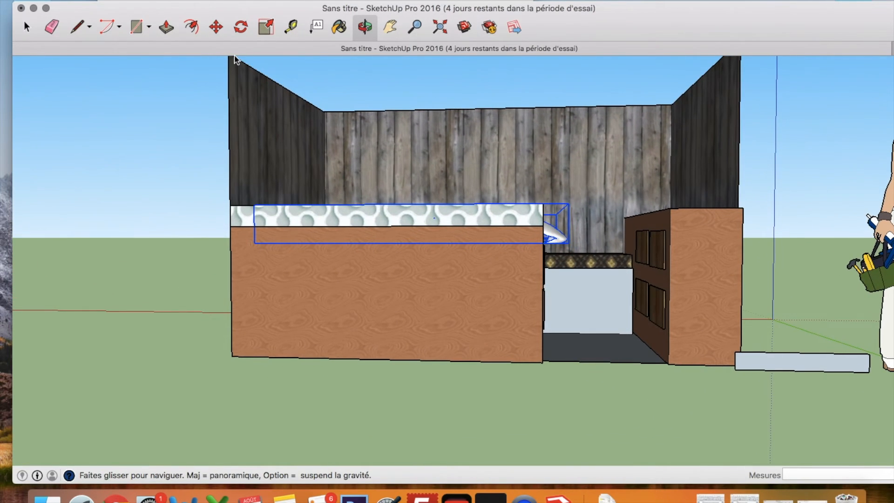
left_click(217, 27)
left_click(380, 209)
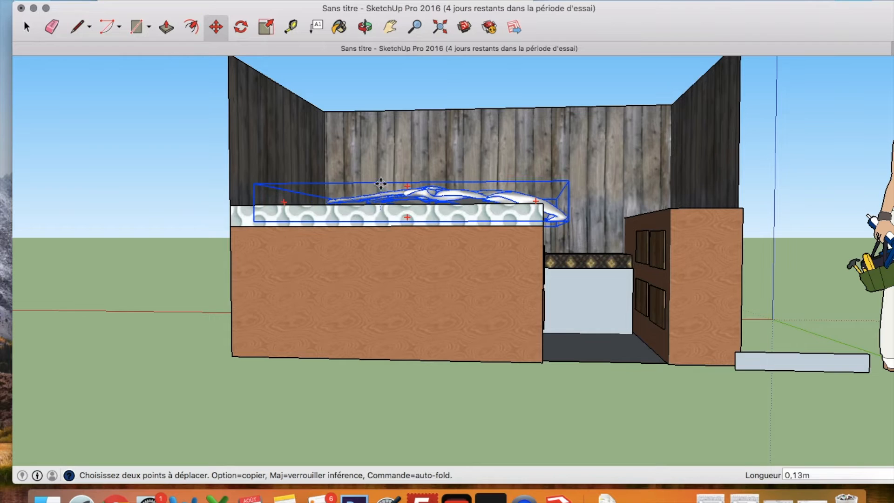
left_click(365, 27)
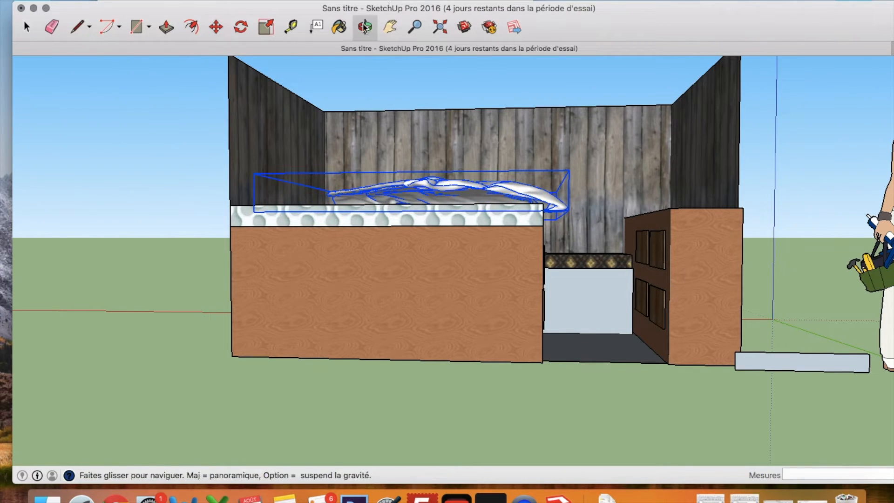
left_click_drag(395, 111, 353, 205)
left_click_drag(460, 178, 635, 158)
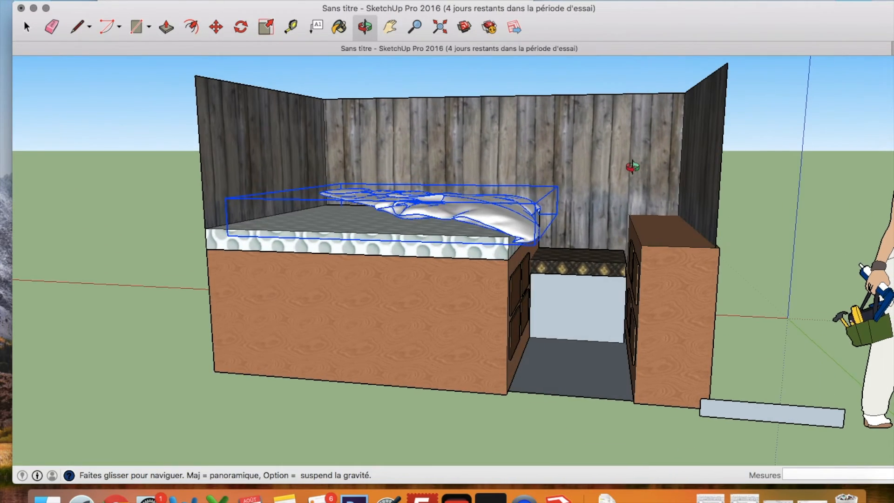
- Lower the duvet about 0.08 m so that it sinks into the mattress
left_click_drag(493, 219, 489, 187)
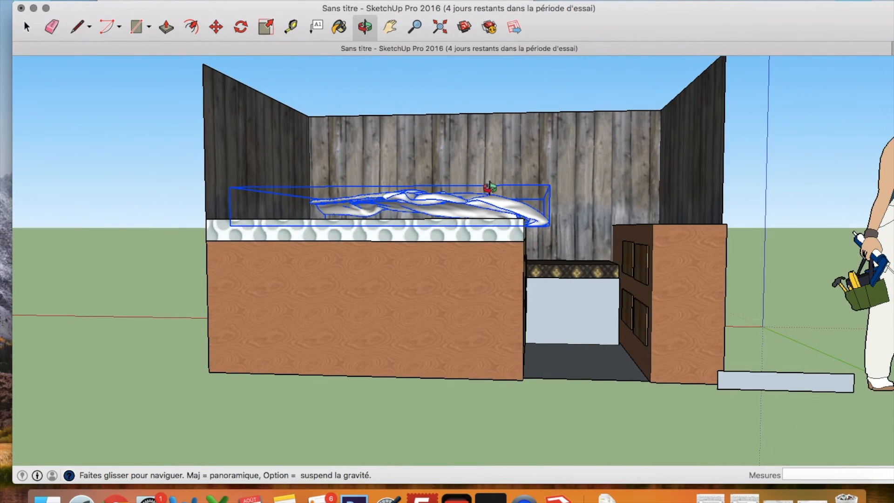
left_click(216, 27)
left_click(412, 204)
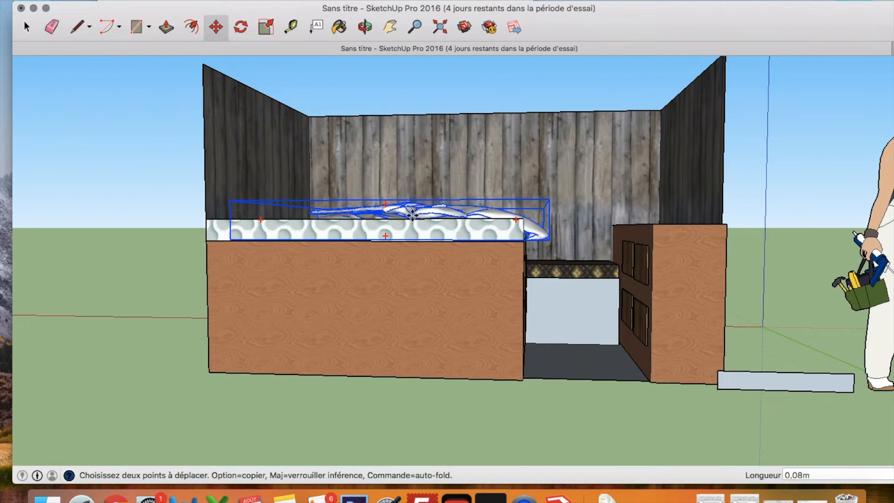
left_click(365, 27)
left_click_drag(368, 261, 464, 116)
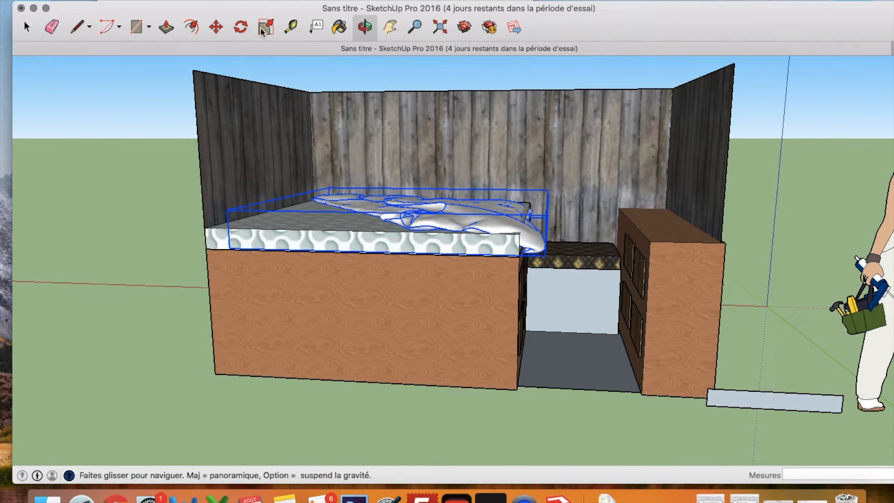
left_click(215, 27)
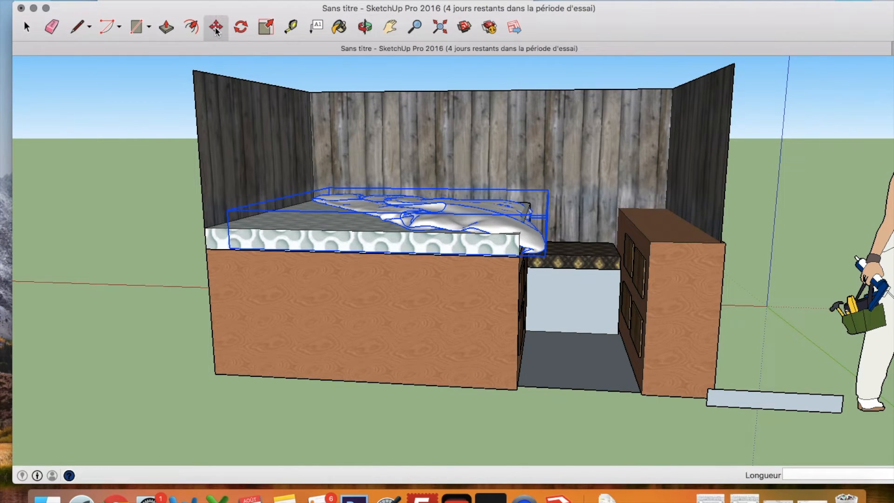
left_click(405, 219)
- Raise the duvet about 0.08 m back on top of the mattress
left_click(365, 27)
left_click_drag(409, 109, 428, 125)
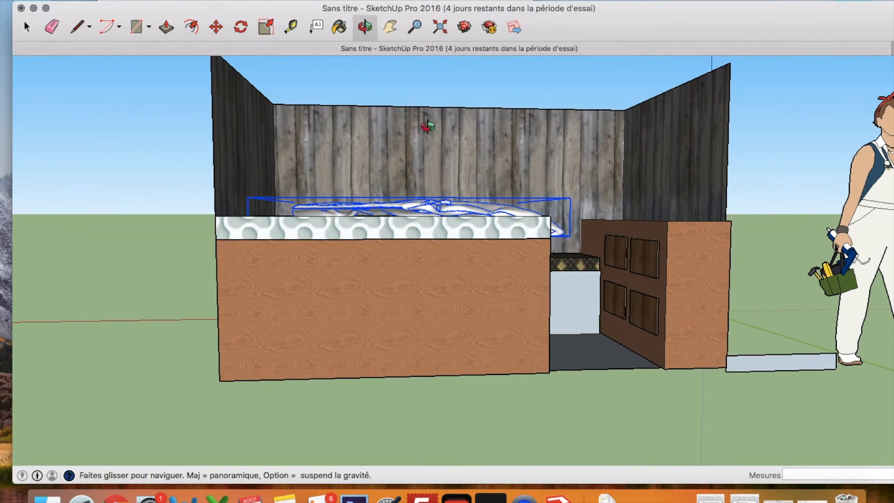
left_click(217, 27)
left_click(439, 205)
left_click(440, 191)
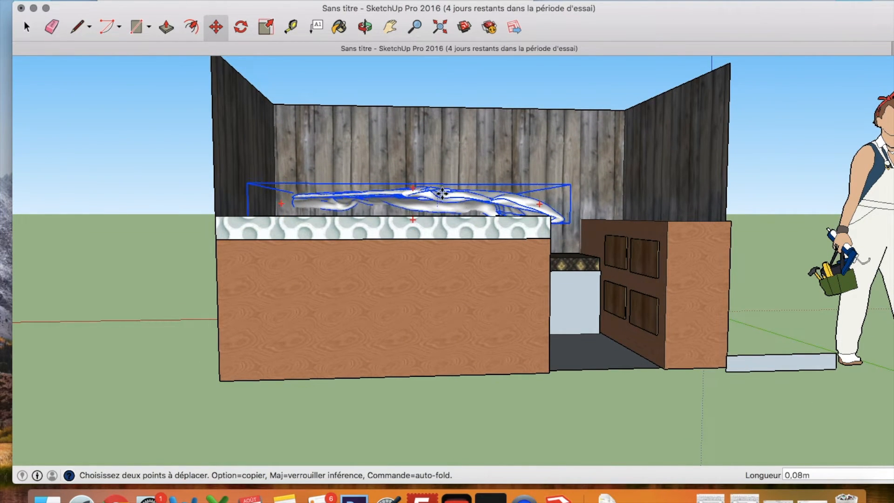
left_click(366, 27)
left_click_drag(454, 167, 392, 202)
left_click(215, 26)
left_click(459, 186)
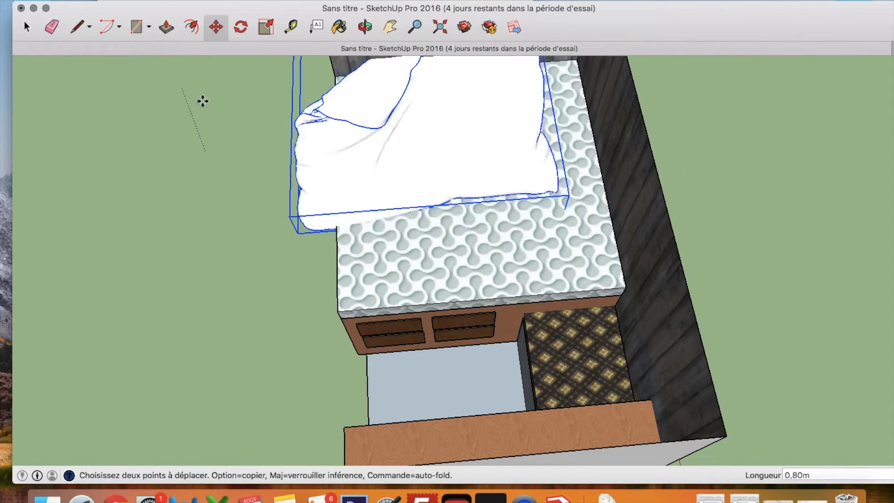
key("Escape")
- Select the duvet on the mattress and show the materials palette with the carpet, fabric, leather and textile collection
left_click(26, 28)
left_click(197, 231)
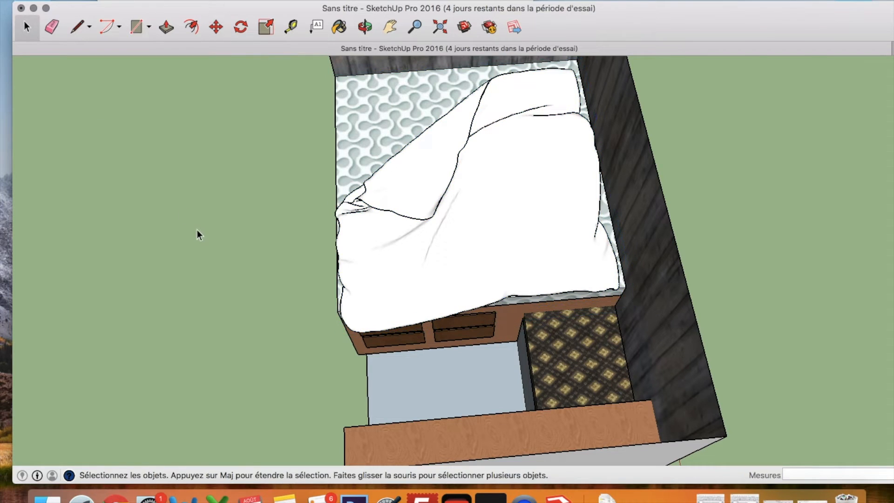
left_click(414, 286)
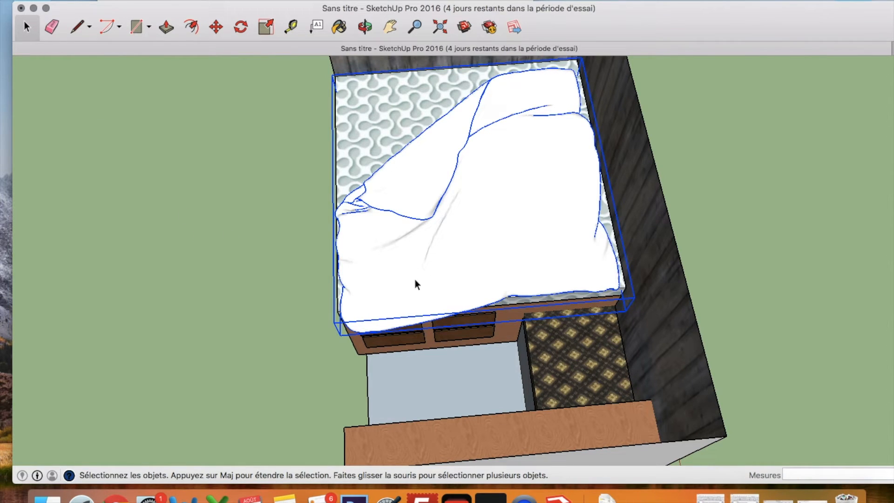
left_click(349, 1)
mouse_move(315, 0)
mouse_move(350, 0)
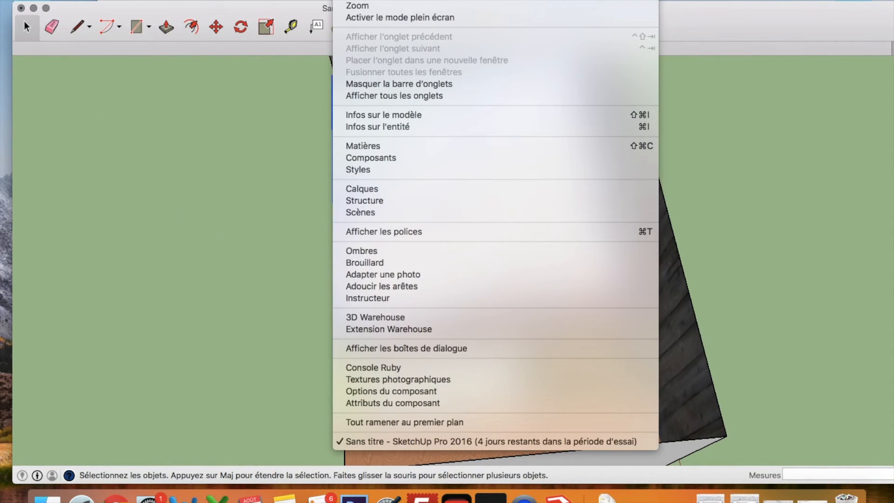
left_click(349, 0)
left_click(350, 1)
left_click(378, 146)
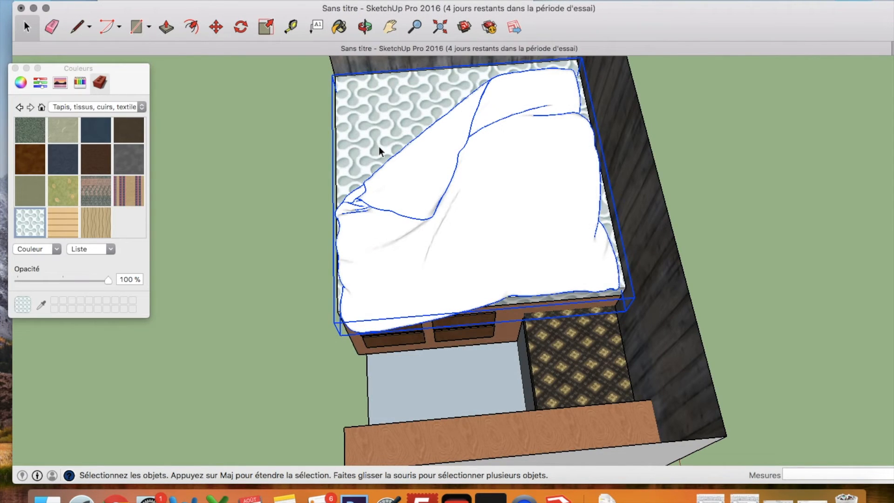
- Open the duvet component for editing, select its inner group, and pick the striped and woven textile materials as candidates
left_click(129, 191)
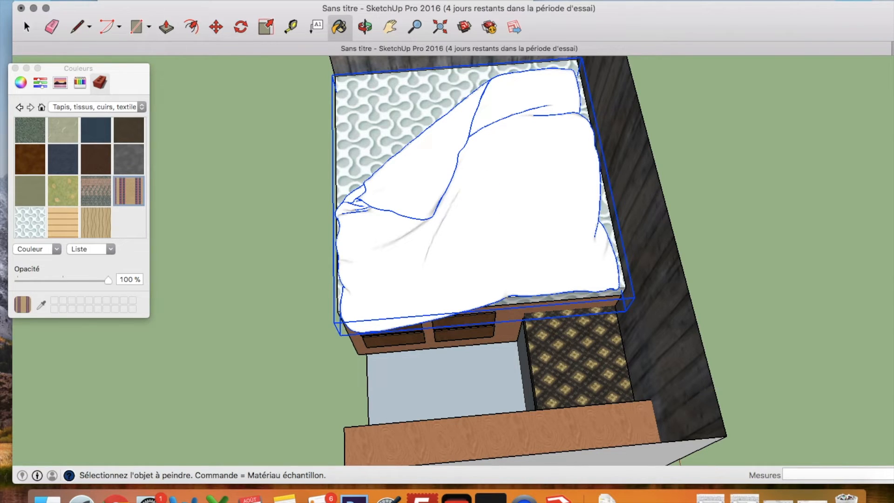
key("space")
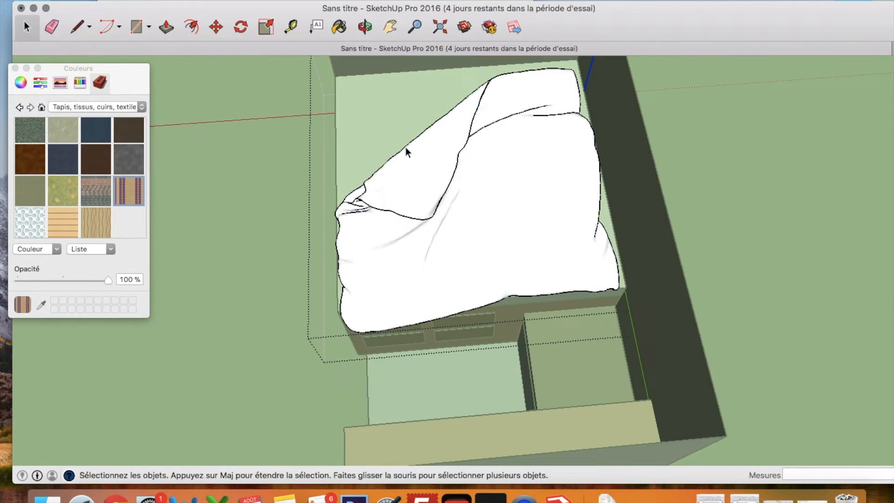
key("b")
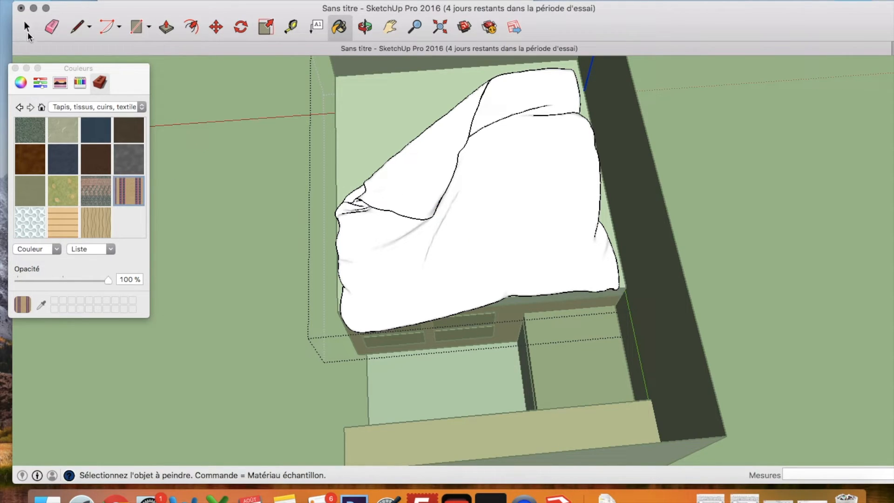
left_click(27, 29)
left_click(428, 175)
left_click(96, 191)
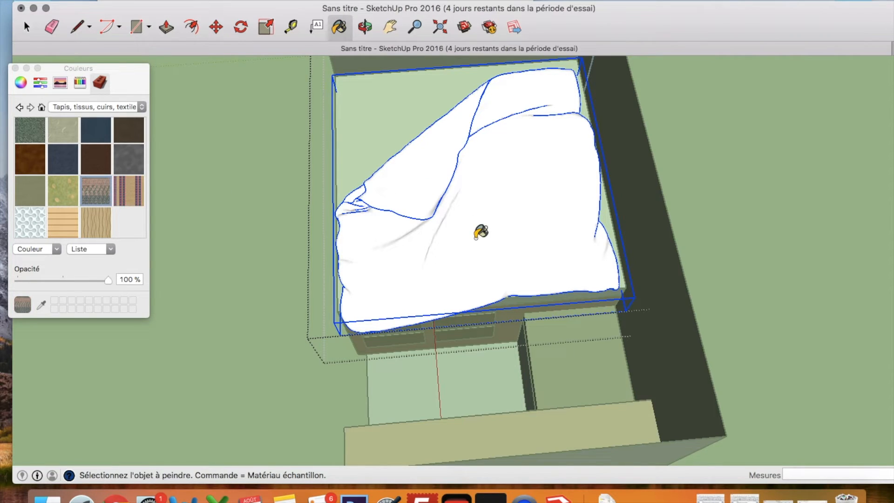
- Open the duvet's inner group and paint its cover and folded-back flap with the plain dark brown textile
left_click(26, 28)
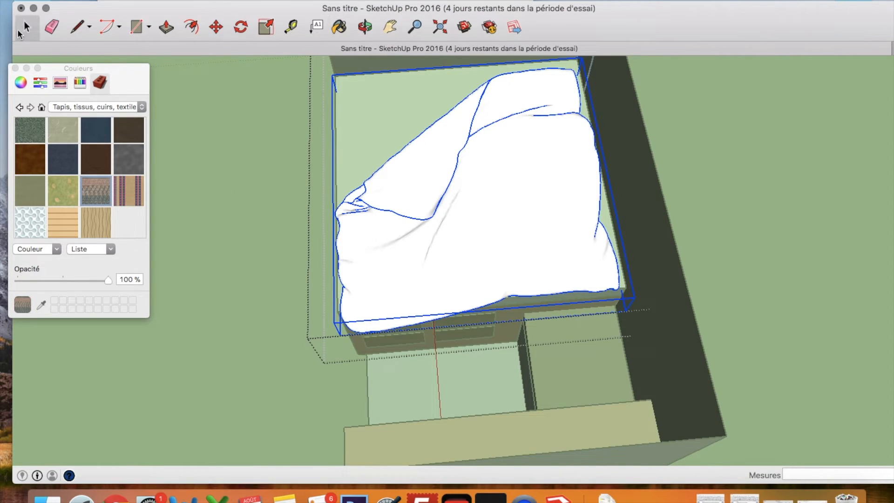
double_click(381, 230)
left_click(381, 230)
left_click(121, 127)
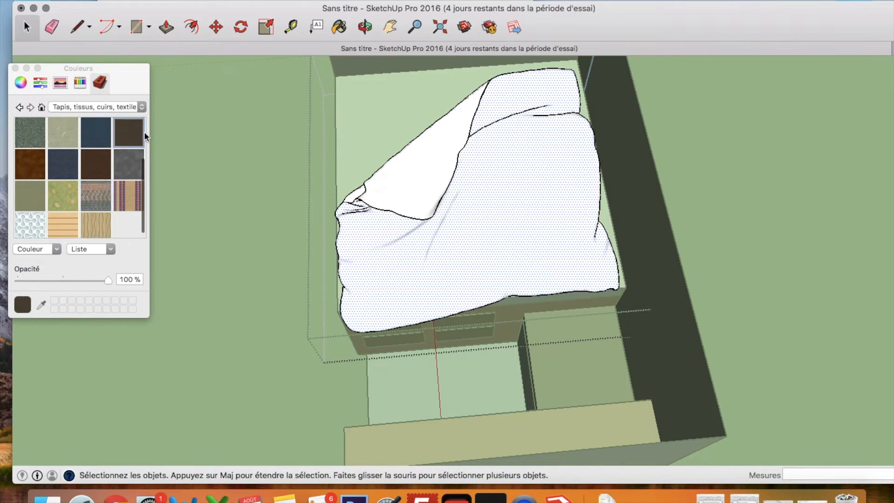
left_click(400, 230)
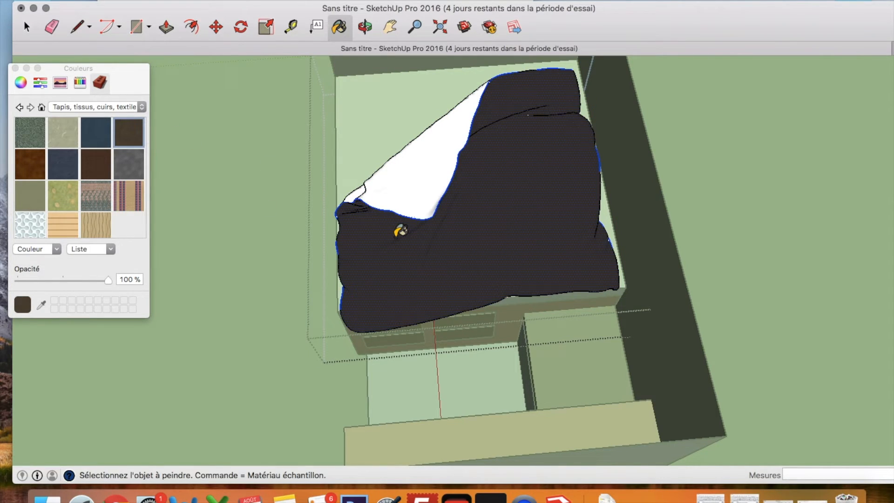
left_click(431, 172)
left_click(26, 27)
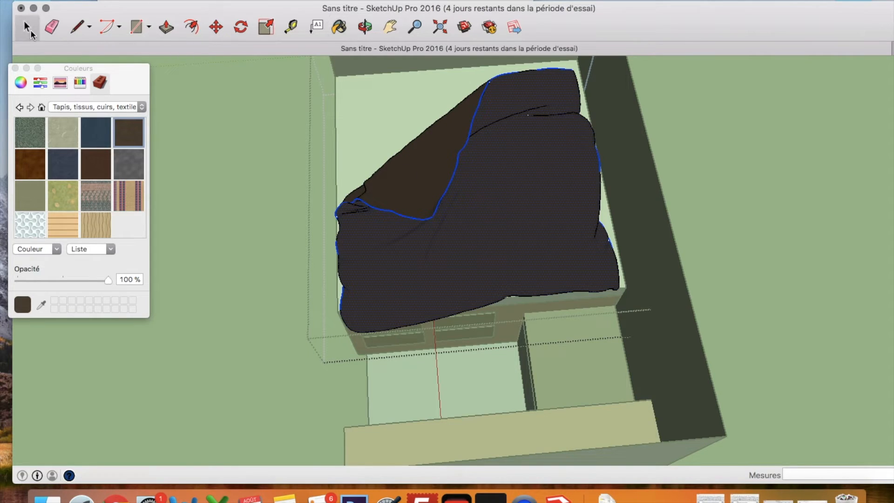
left_click(420, 86)
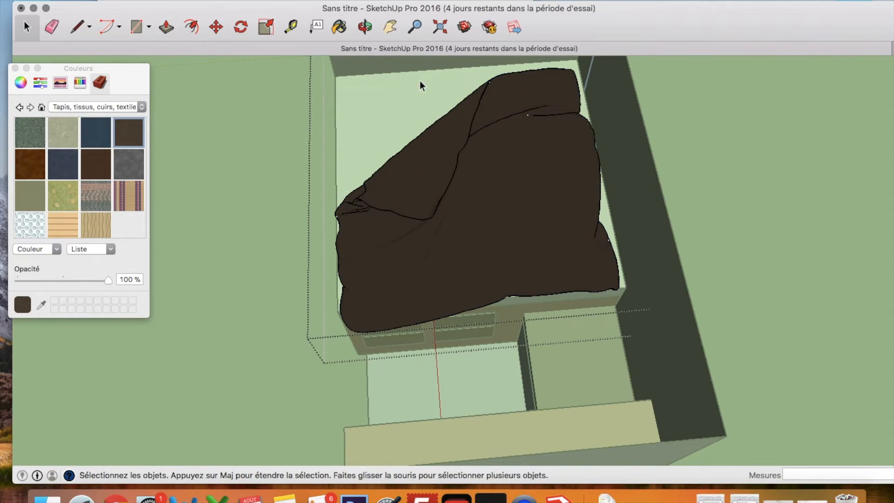
- Close the materials palette and leave component editing to return to the whole room model
left_click(364, 27)
left_click_drag(287, 295, 568, 180)
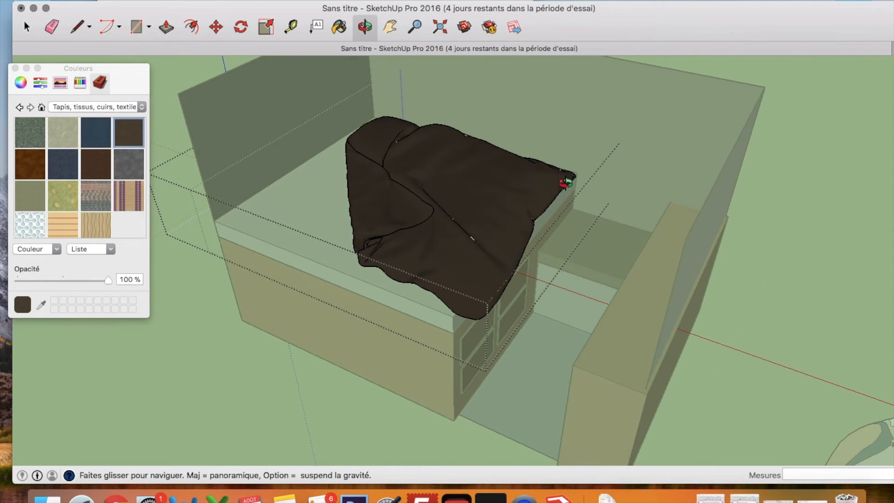
key("space")
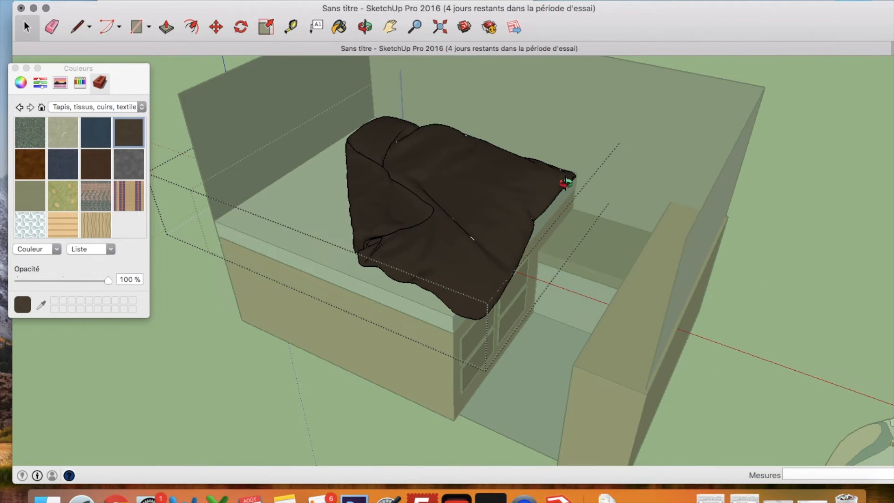
left_click(15, 68)
double_click(269, 289)
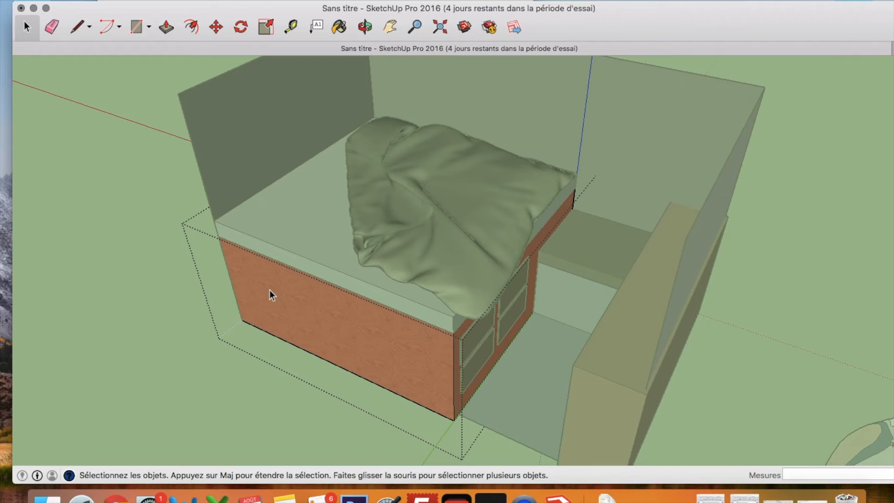
key("Escape")
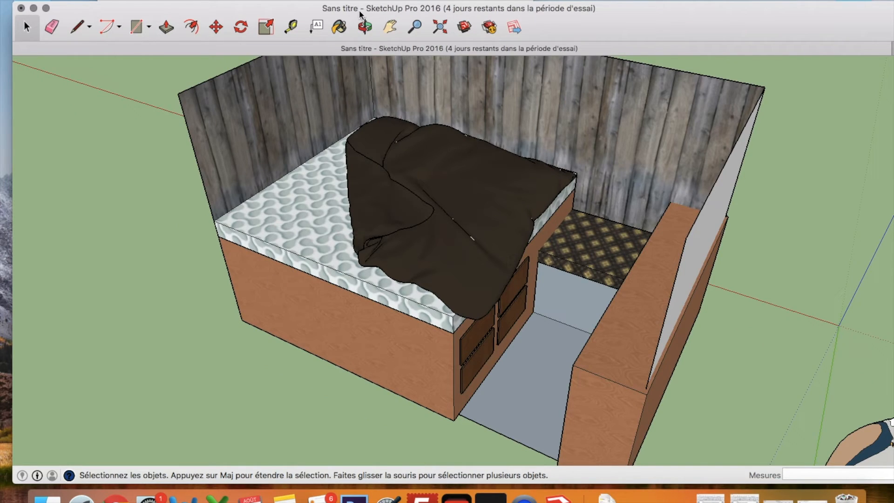
- Draw a 1 m by 0.40 m rectangle on the back wall above the bed and delete its face to open a window
left_click(364, 26)
left_click_drag(288, 93, 531, 322)
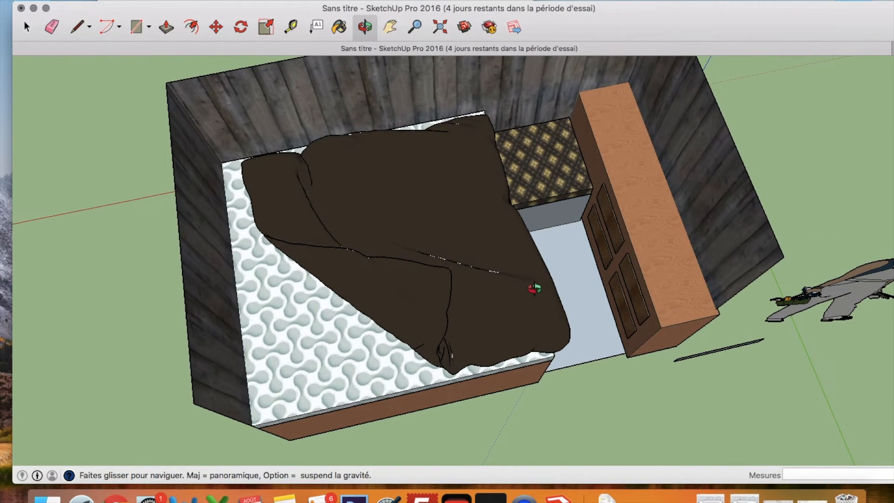
left_click_drag(534, 288, 357, 240)
left_click_drag(463, 257, 401, 168)
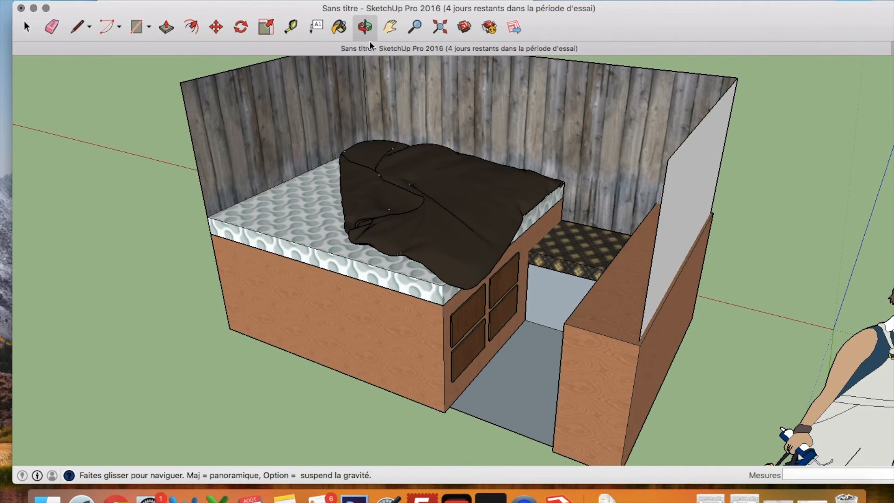
scroll(347, 117, "down", 2)
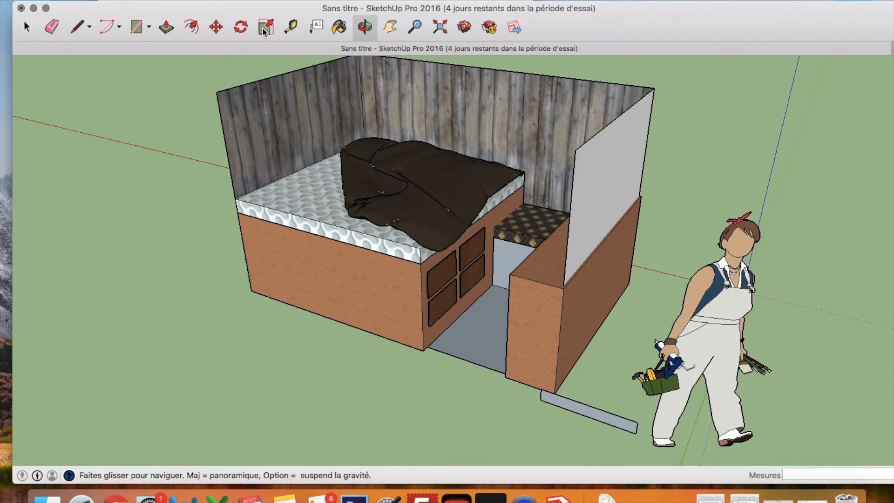
left_click(138, 29)
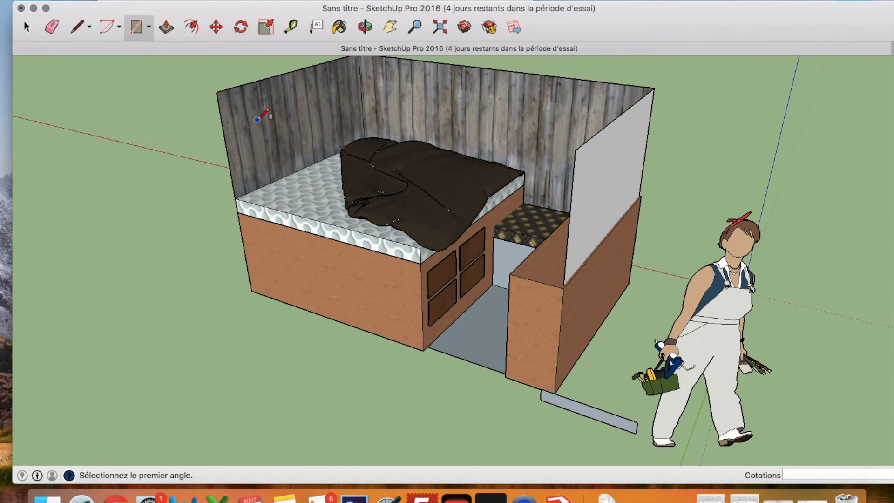
left_click(384, 84)
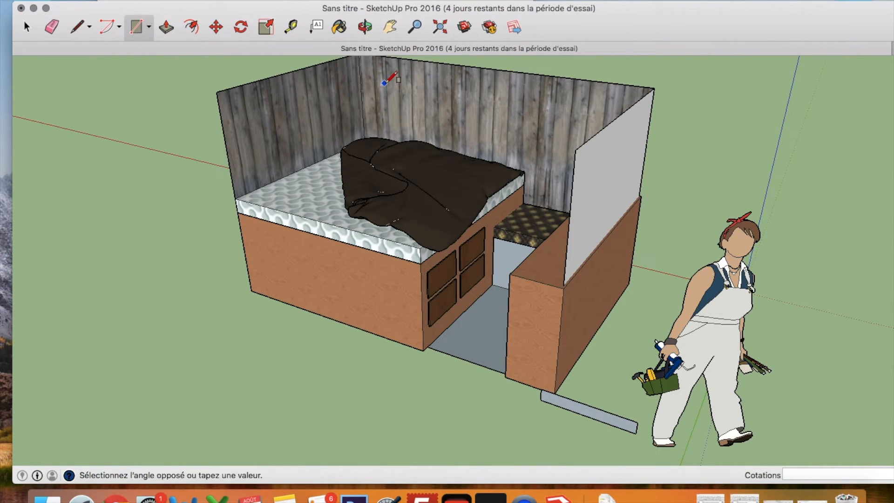
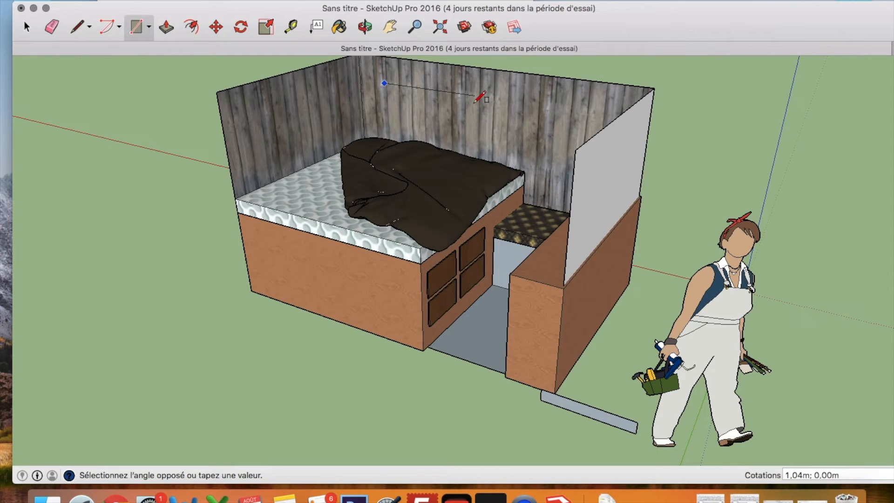
left_click(467, 135)
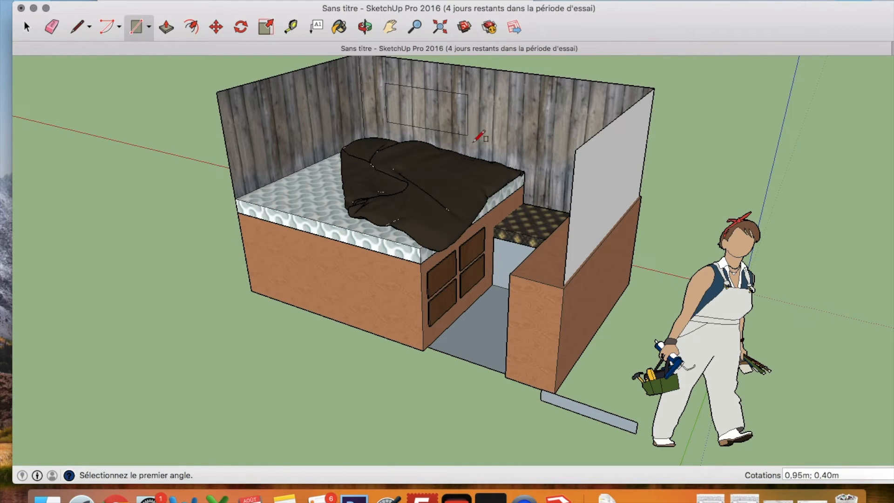
type("1;0,40")
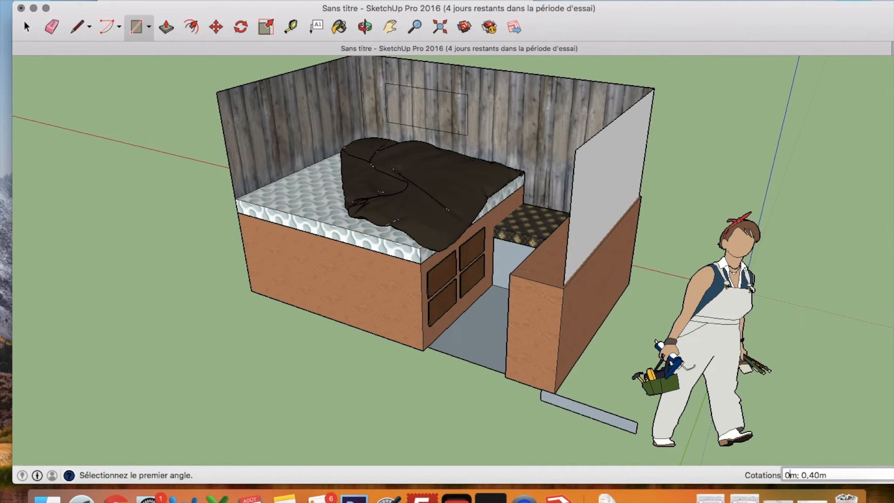
key("Return")
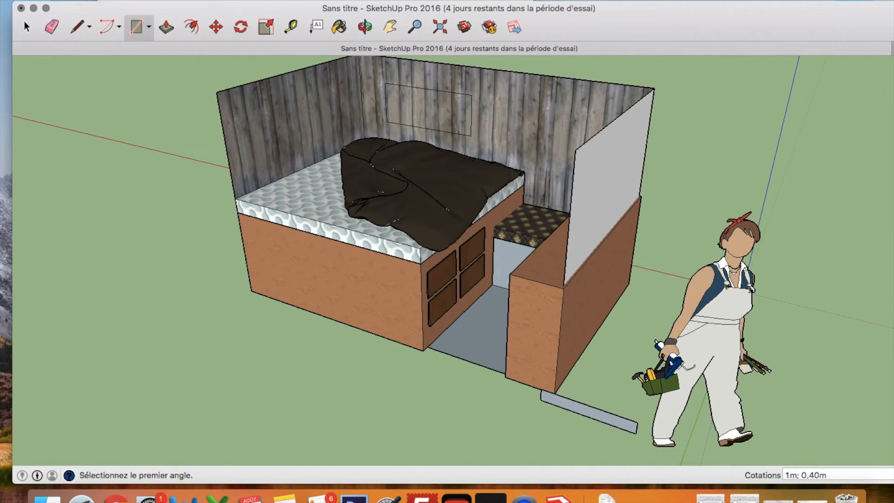
left_click(27, 27)
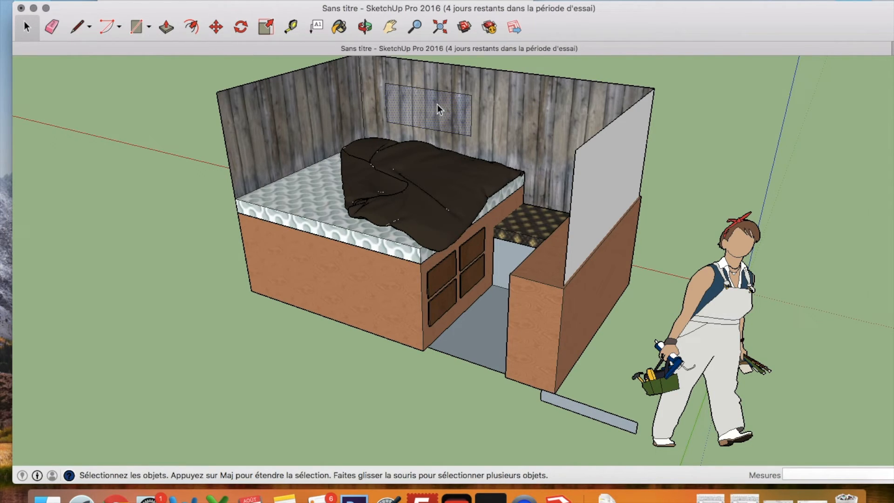
key("Delete")
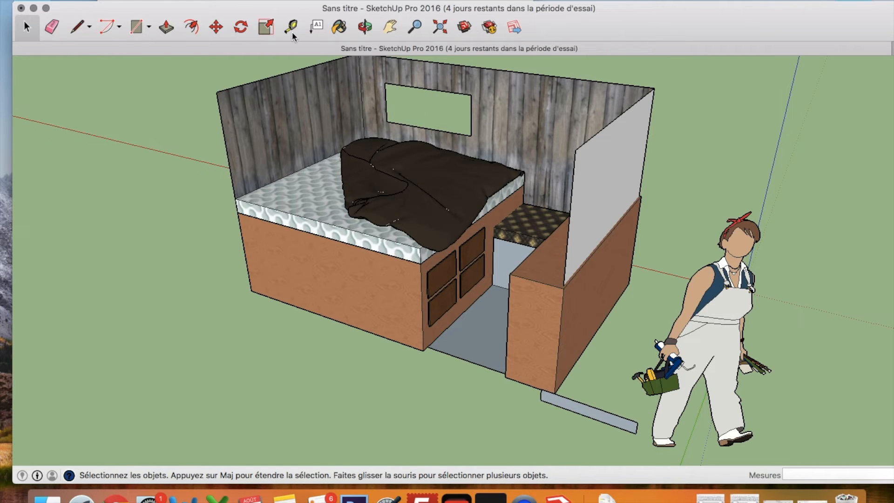
- Draw a rectangle of about 0.53 m by 0.41 m on the wood-clad side wall adjoining the bed
left_click(365, 27)
left_click_drag(351, 194, 504, 223)
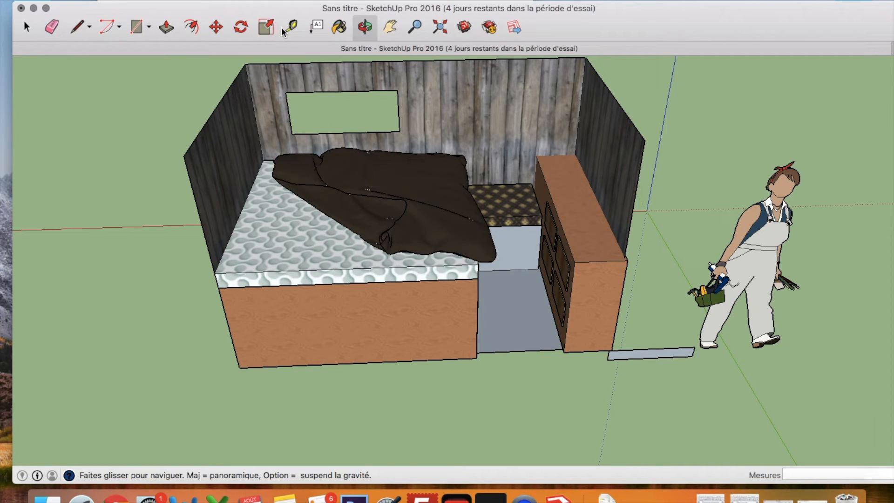
left_click_drag(266, 207, 510, 185)
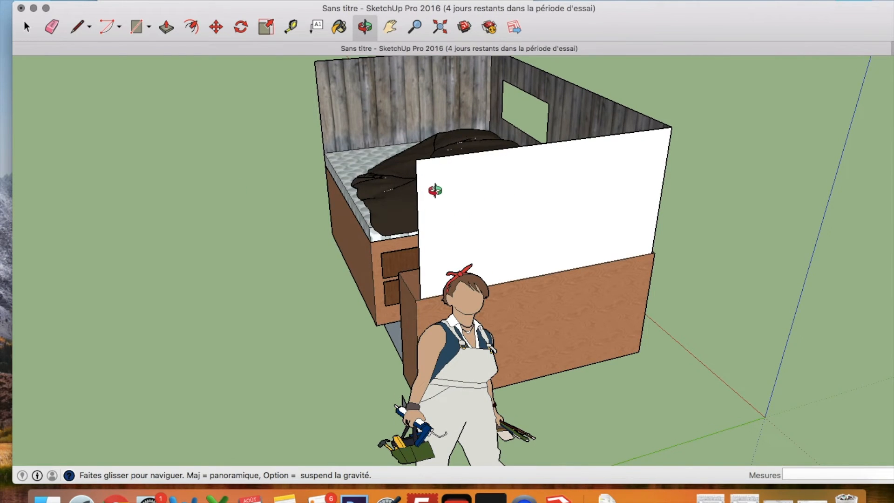
left_click_drag(434, 190, 407, 127)
left_click(136, 27)
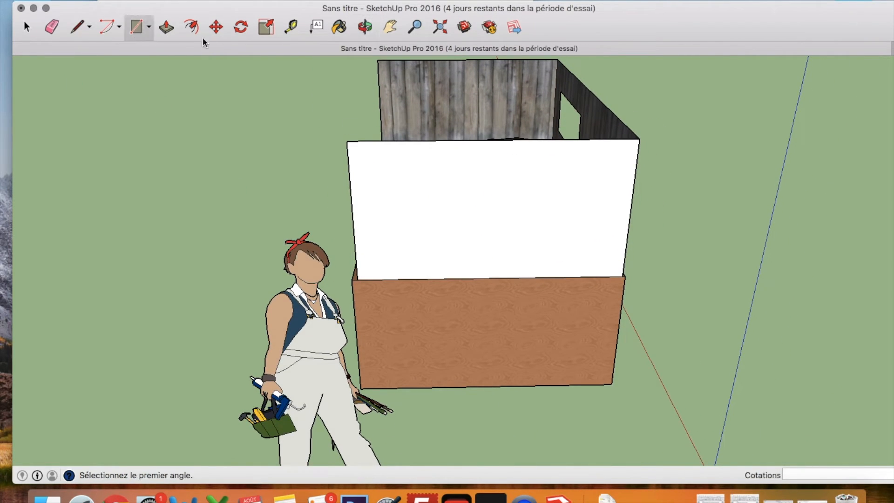
left_click(403, 89)
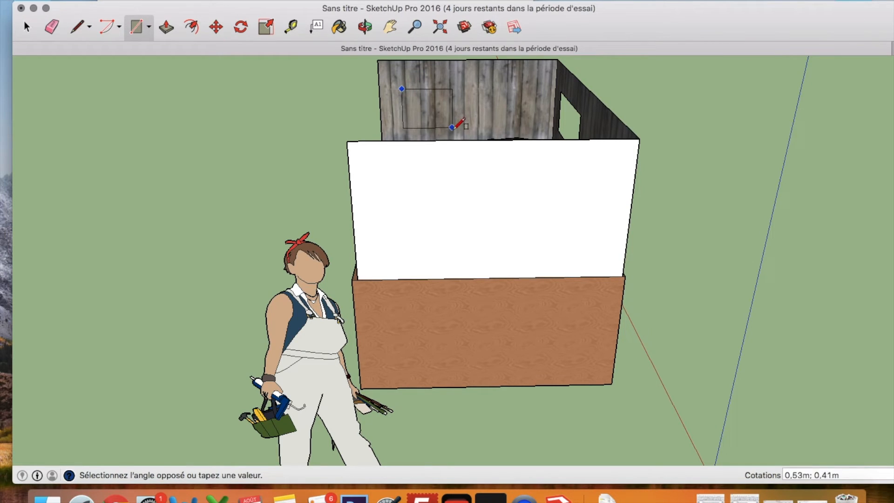
left_click(453, 131)
left_click(26, 26)
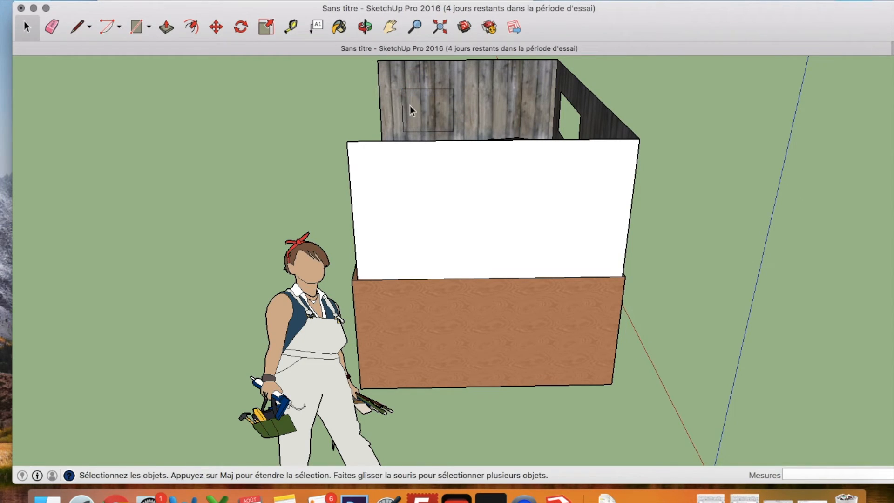
- Paste a copy of the rectangle beside the first on the same wall and delete both faces to open two windows
key("super+v")
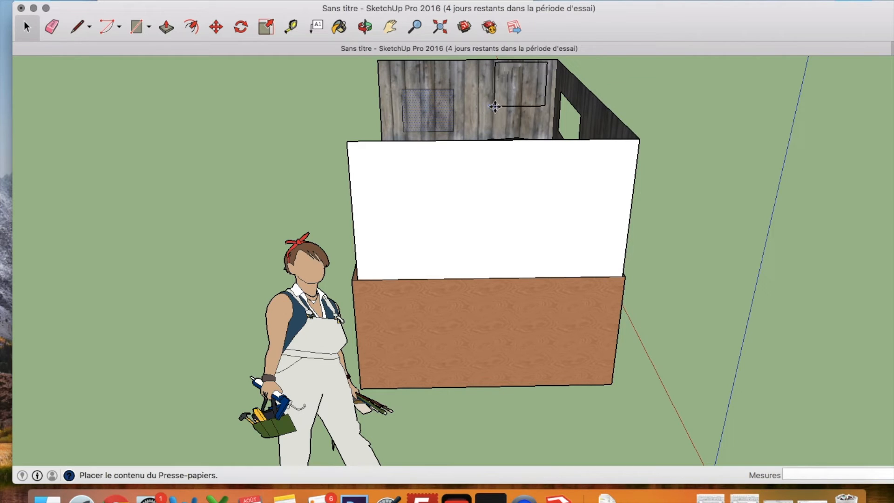
left_click(473, 131)
key("space")
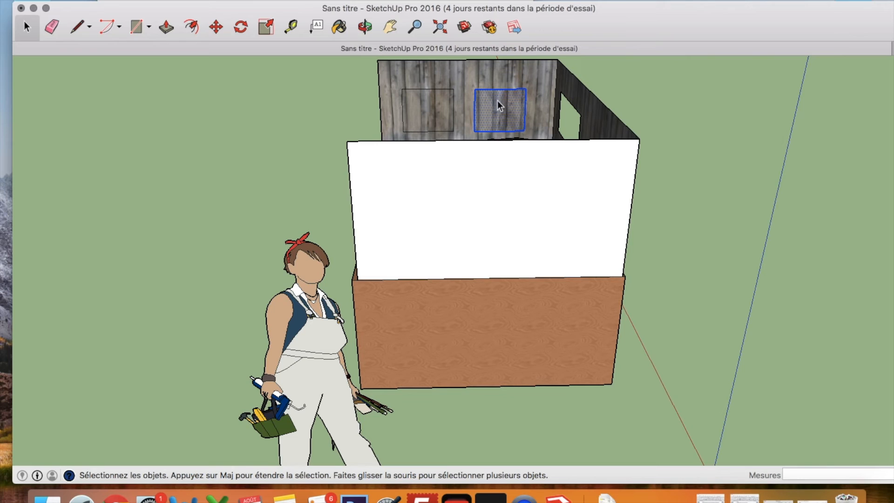
key("Delete")
left_click(418, 112)
key("Delete")
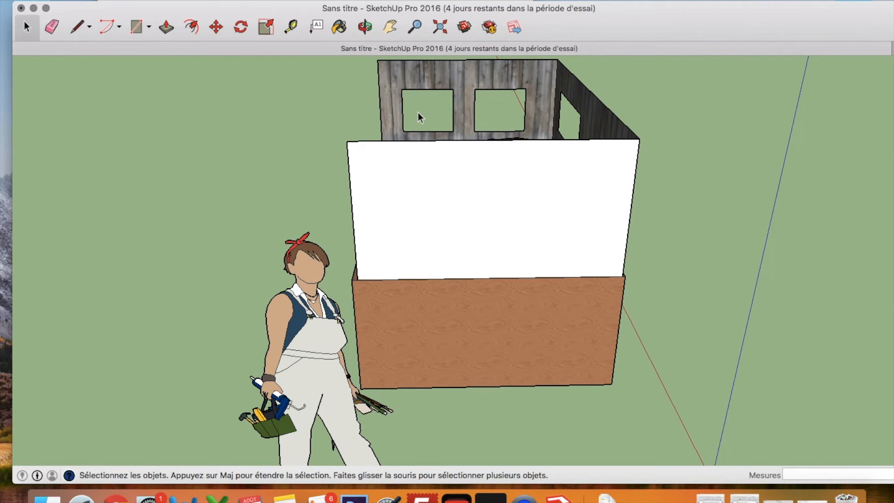
- Save the model as Tuto Sketchup in the Textures Sketchup folder and look over the room with its three windows
key("super+s")
left_click(490, 151)
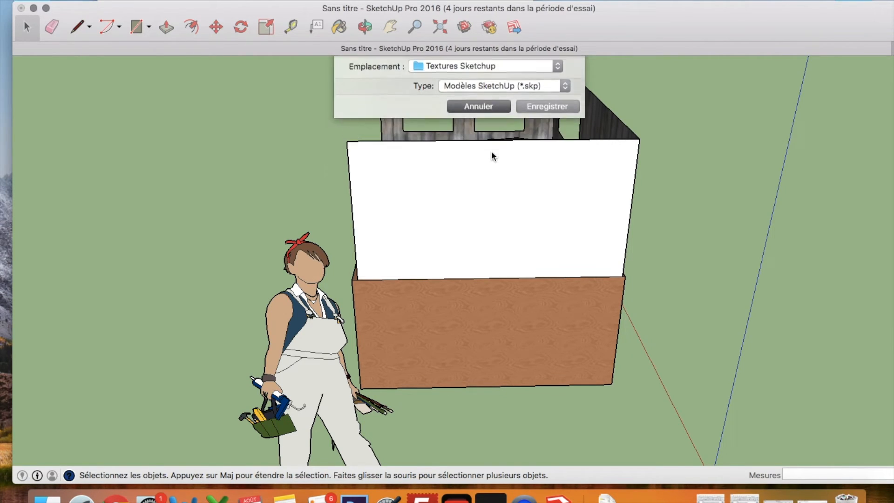
left_click(362, 28)
left_click_drag(273, 220, 519, 225)
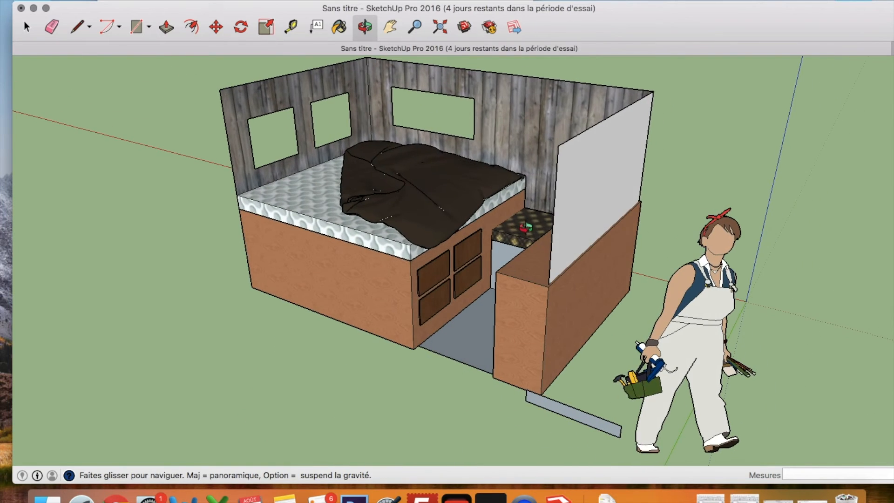
left_click_drag(318, 209, 512, 208)
left_click_drag(307, 190, 281, 177)
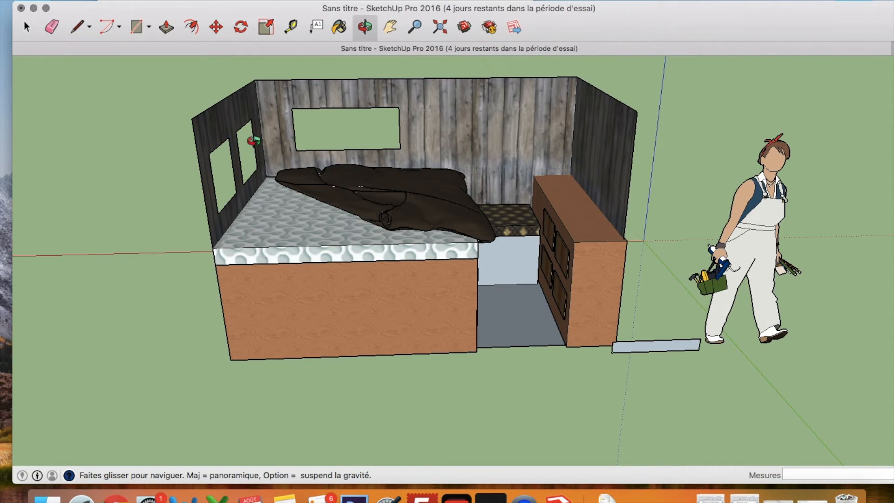
left_click_drag(257, 137, 366, 135)
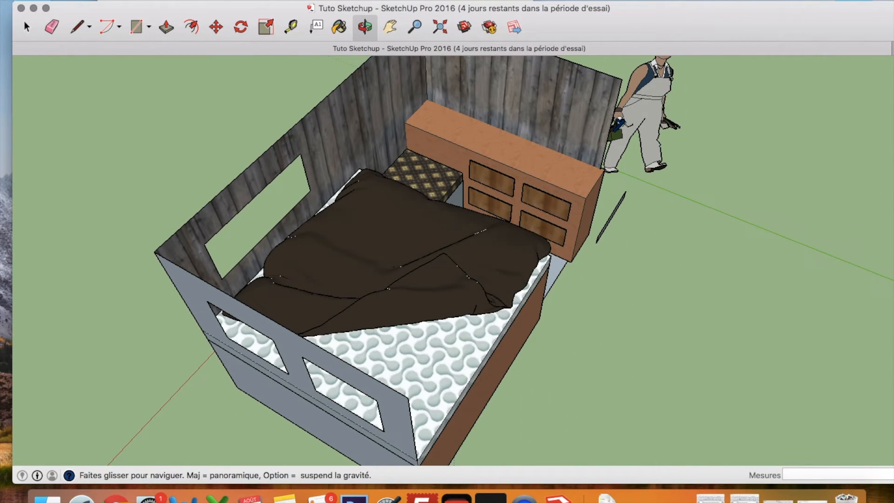
- Open the 3D Warehouse and search for "Évier" models
left_click(358, 1)
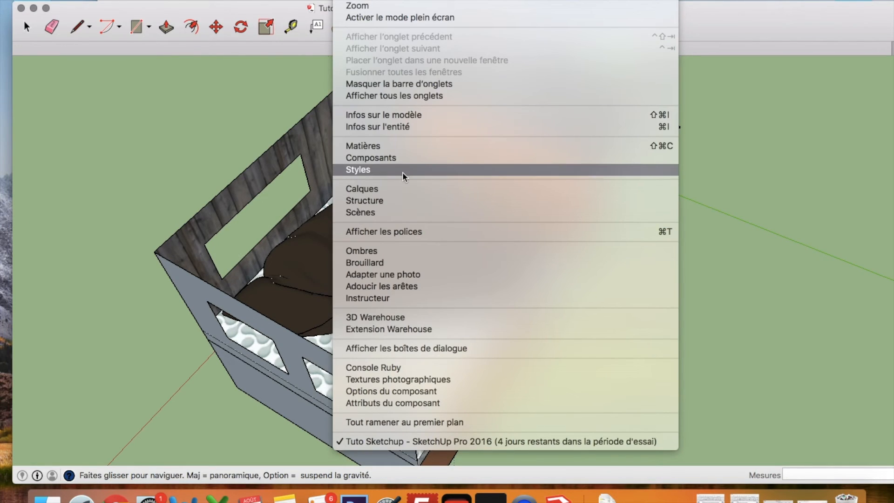
left_click(382, 318)
left_click(382, 62)
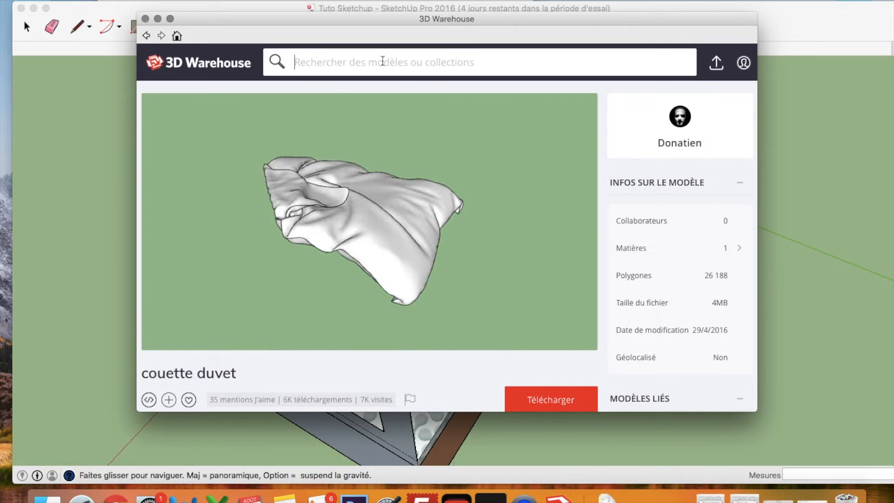
type("É")
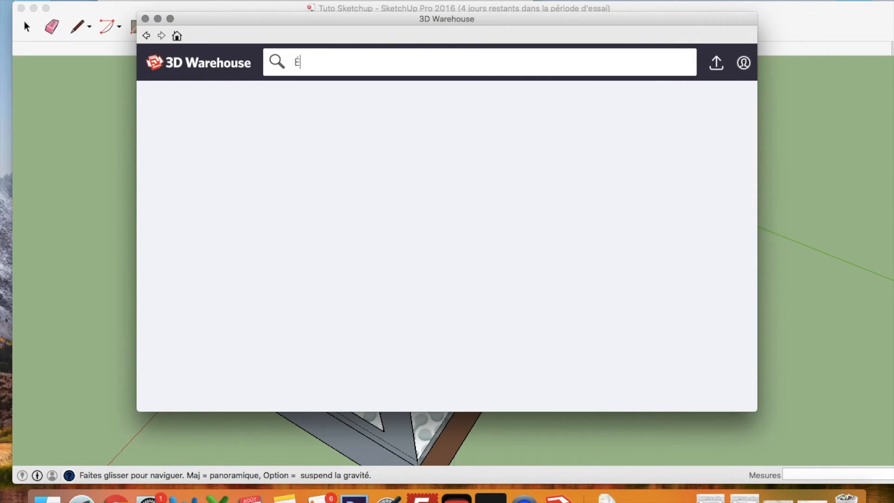
key("BackSpace")
type("vuer")
key("BackSpace")
key("BackSpace")
type("ÉÉ")
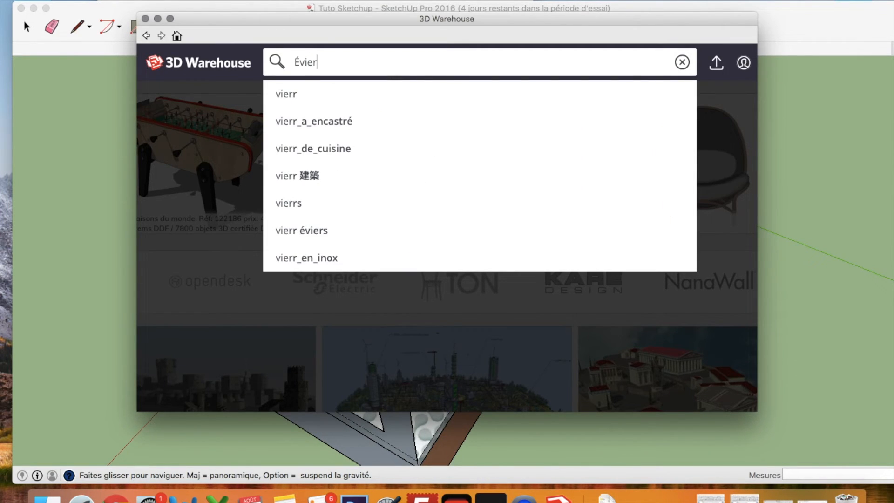
key("Return")
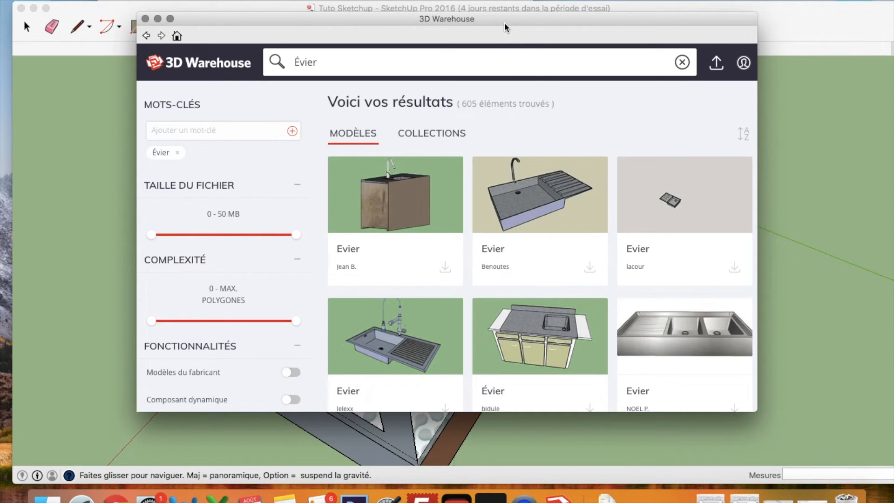
- Download the 1 MB "Evier" sink with the dotted draining board and load it directly into the model
left_click_drag(504, 22, 505, 22)
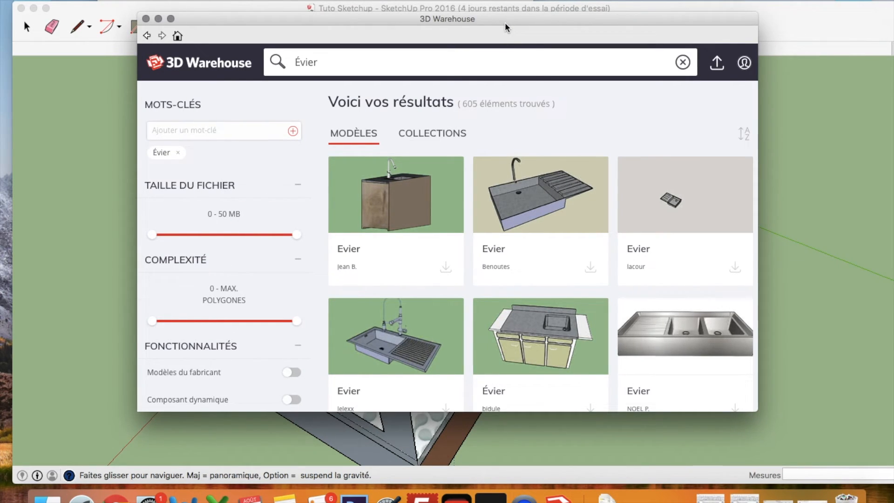
left_click_drag(505, 23, 323, 20)
mouse_move(395, 212)
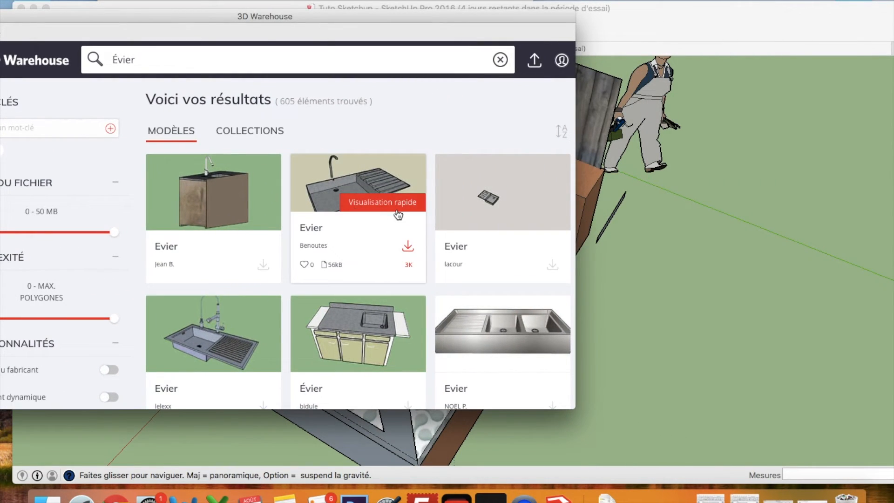
mouse_move(502, 205)
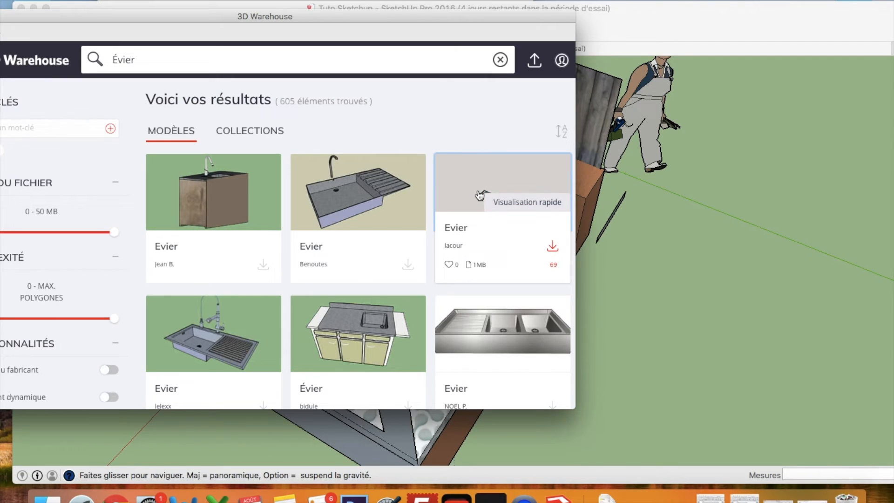
left_click(478, 217)
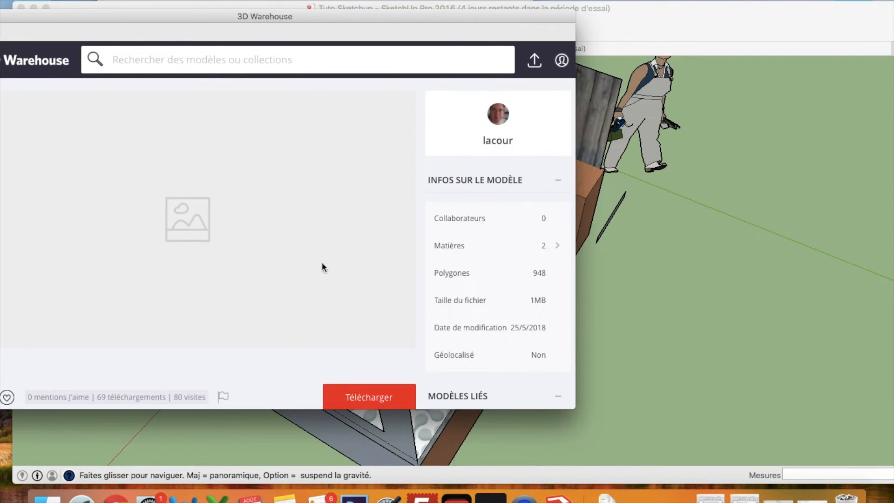
left_click(346, 394)
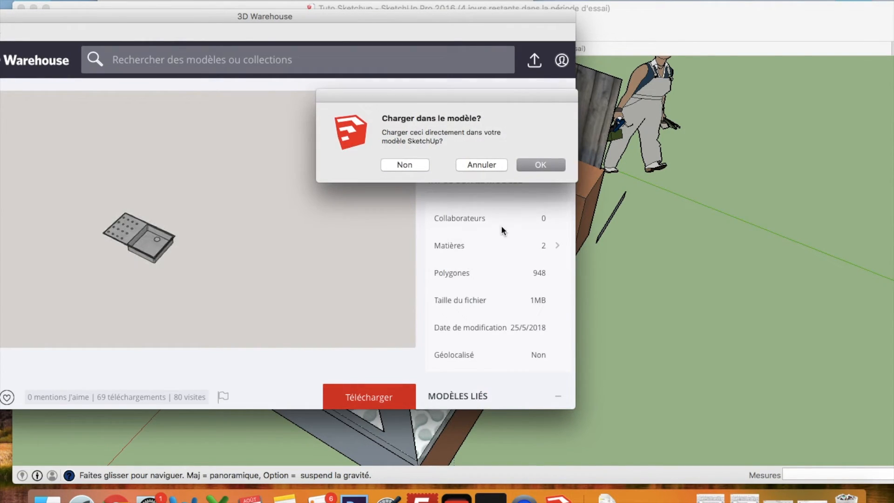
left_click(540, 166)
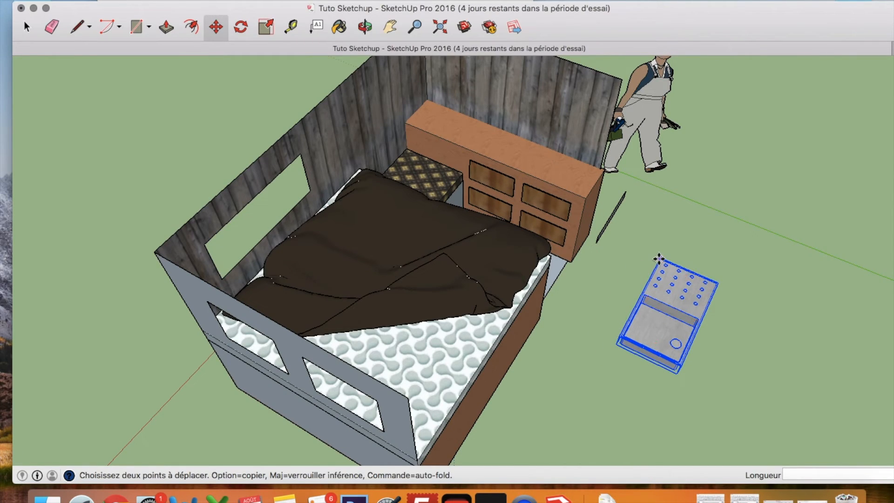
- Rotate the imported sink 90° on the ground plane and move it about 2.69 m onto the long cabinet's top
left_click(240, 26)
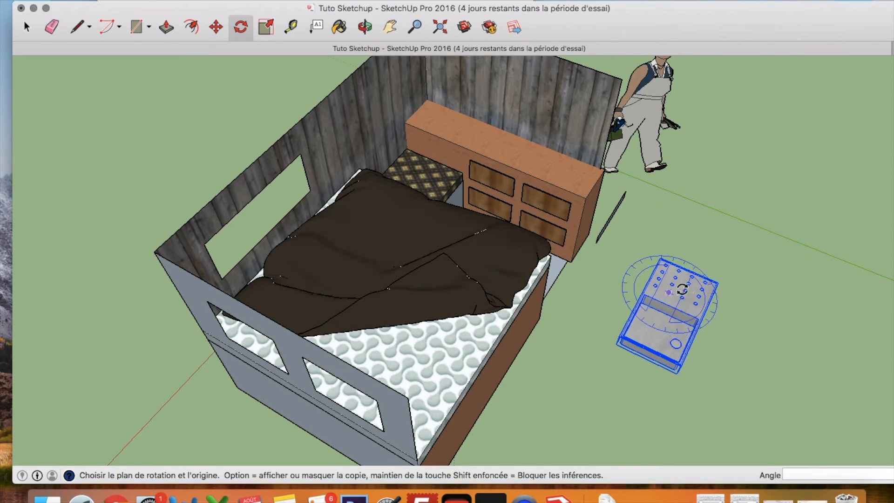
left_click(757, 343)
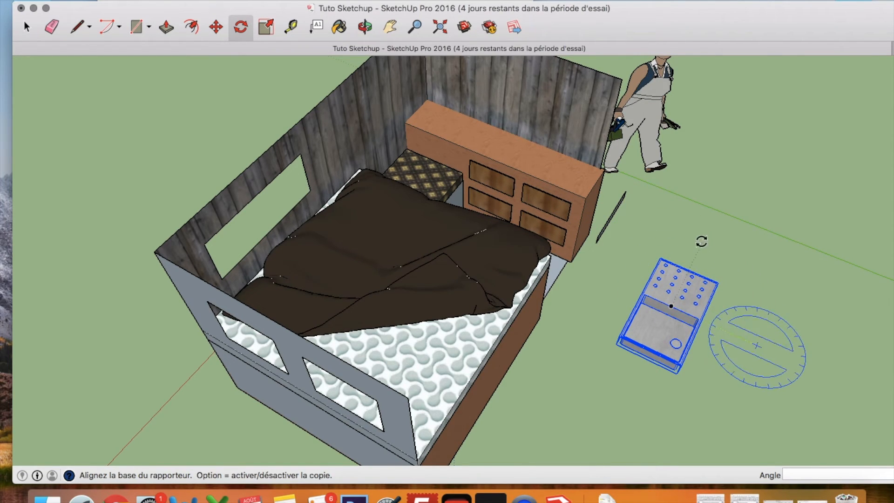
left_click(629, 285)
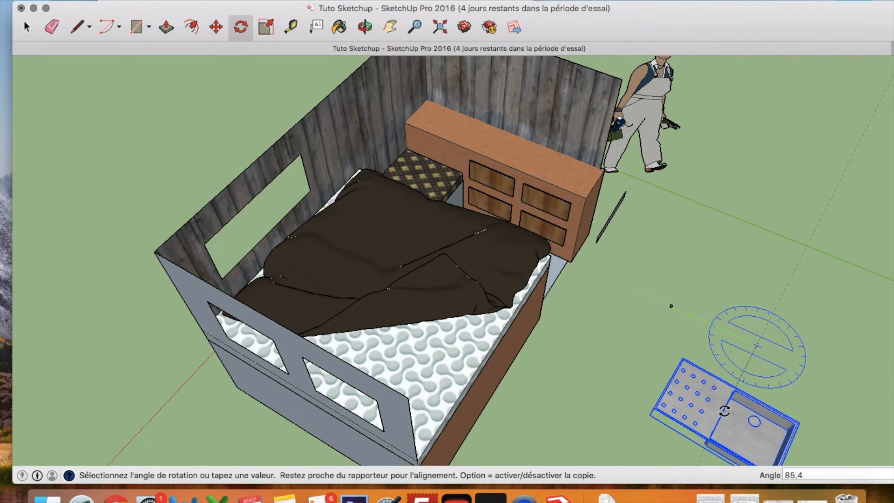
left_click(729, 412)
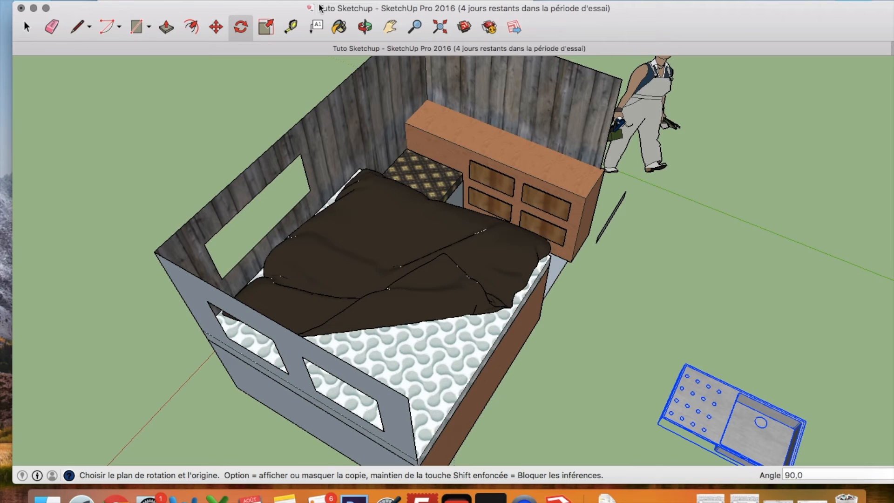
left_click(216, 27)
left_click(688, 389)
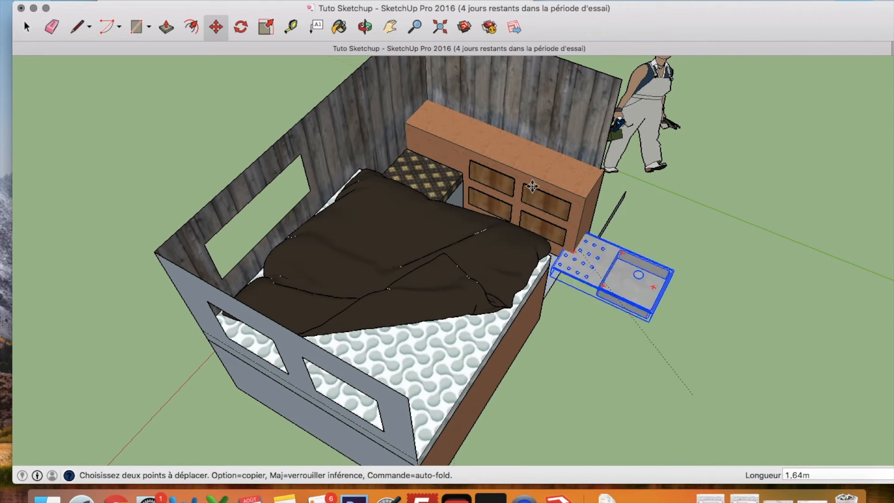
left_click(495, 147)
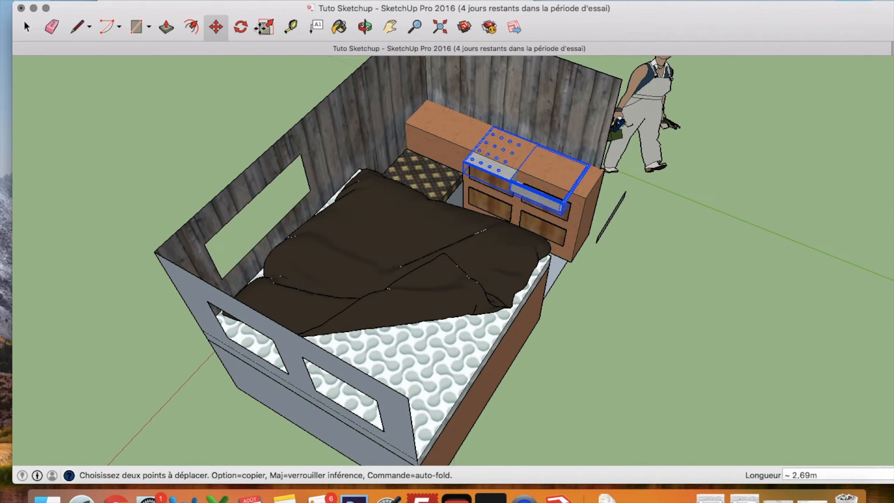
- Try to scale the sink down by a factor of 0.60
left_click(264, 27)
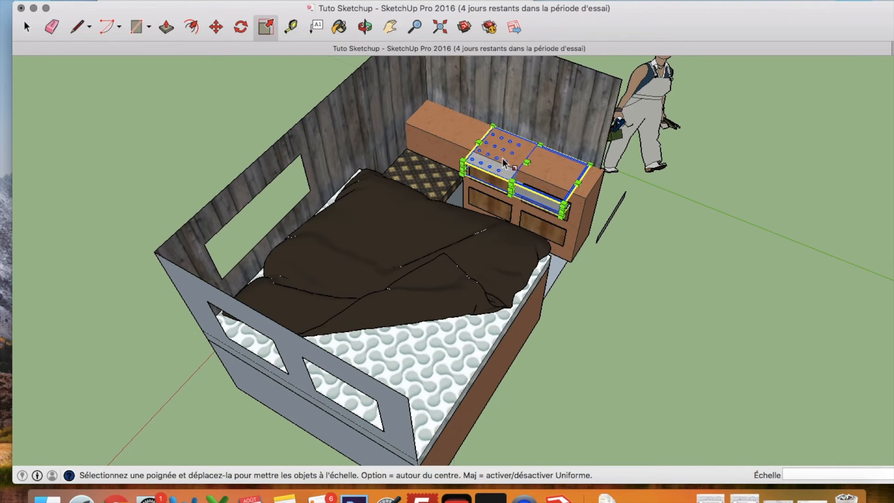
left_click_drag(463, 161, 515, 161)
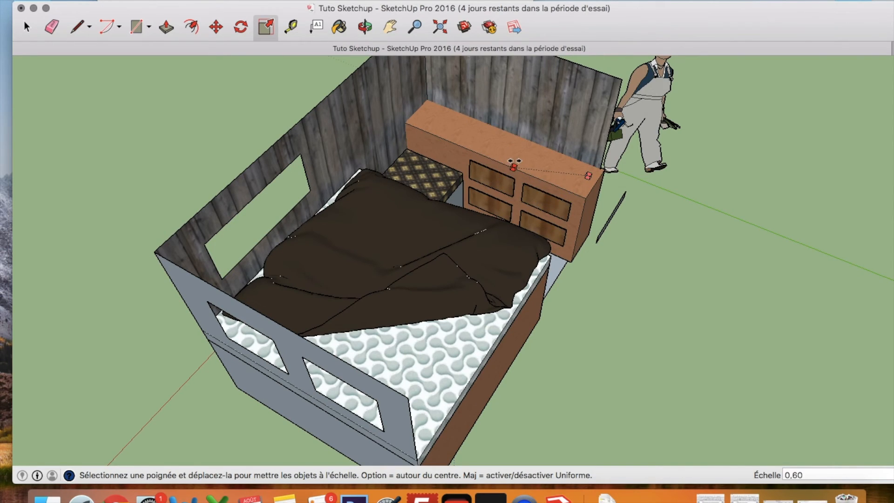
left_click(366, 28)
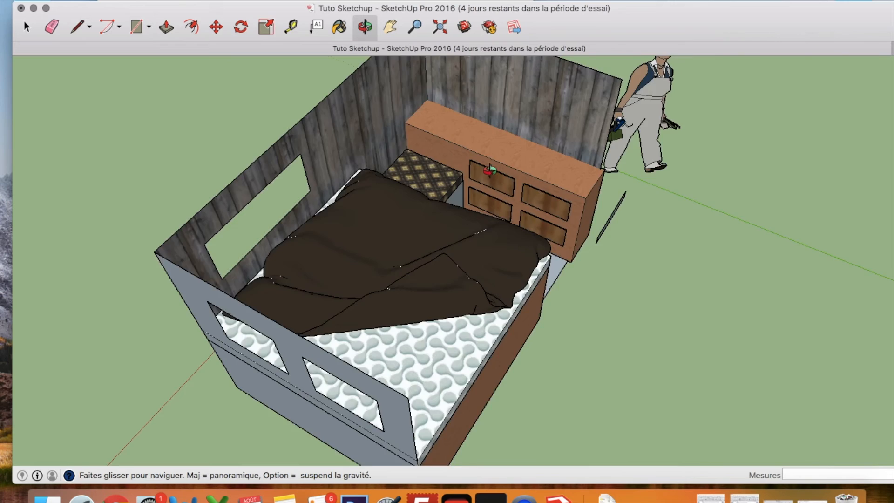
left_click_drag(489, 170, 266, 80)
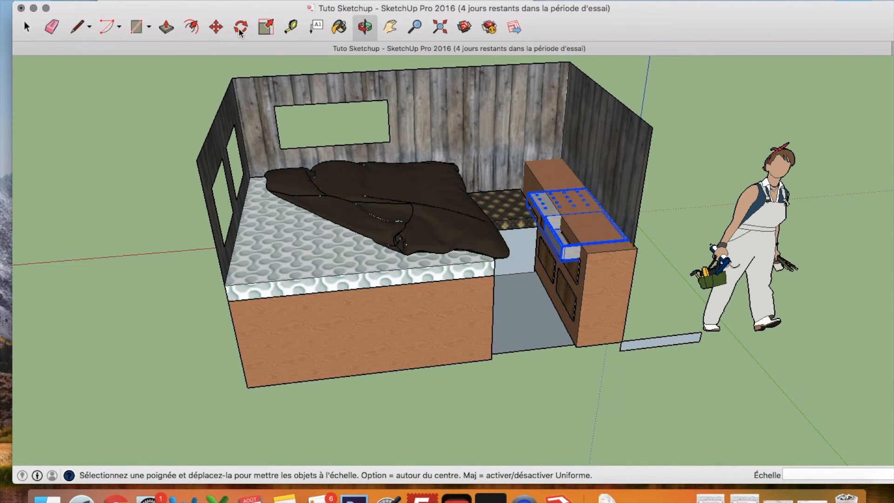
- Move the sink about 0.59 m off the long cabinet toward the bed and close the colours window
left_click(221, 29)
left_click_drag(550, 198, 503, 183)
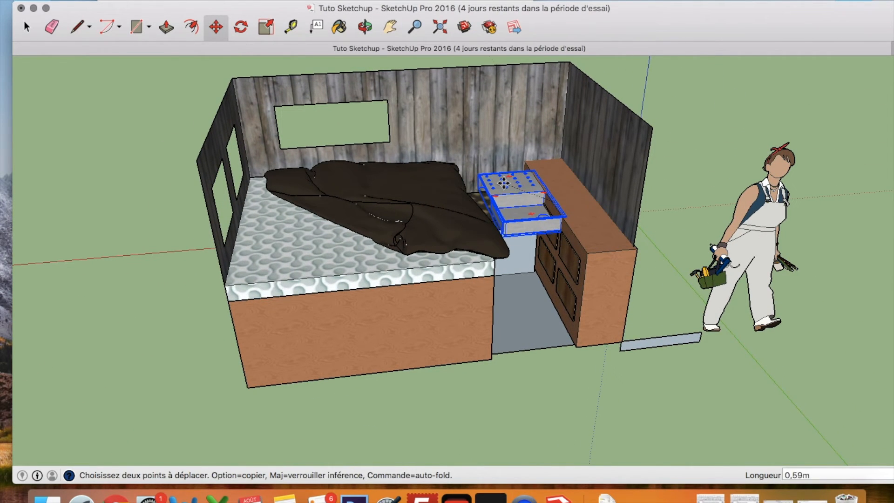
left_click(339, 27)
left_click(365, 27)
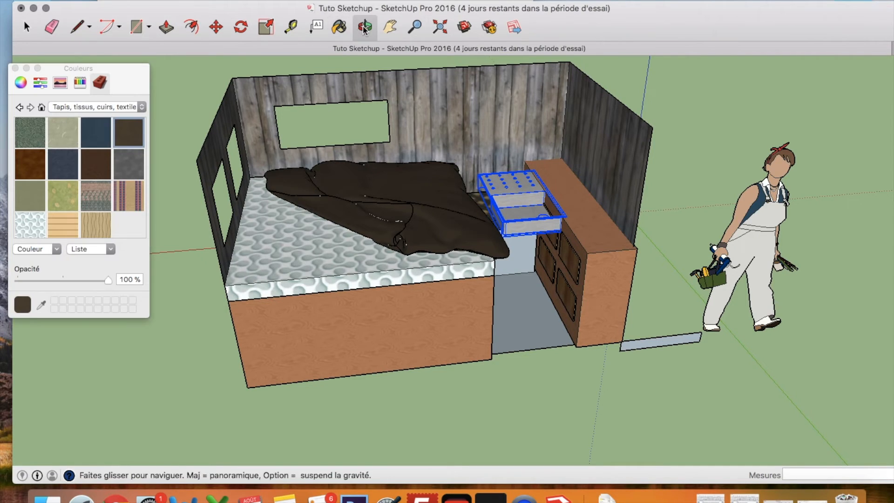
left_click(15, 68)
- Move the sink about 0.45 m back to the height and position of the long cabinet's top
left_click_drag(565, 268, 489, 144)
left_click(216, 27)
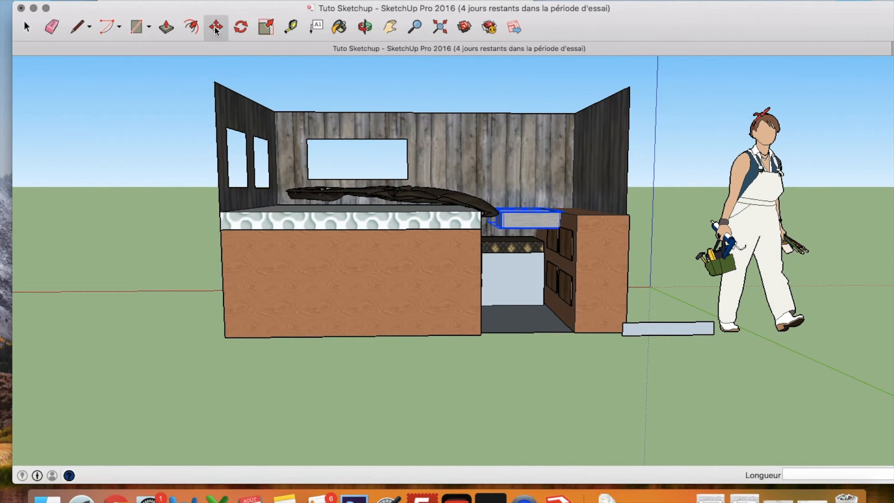
left_click(515, 217)
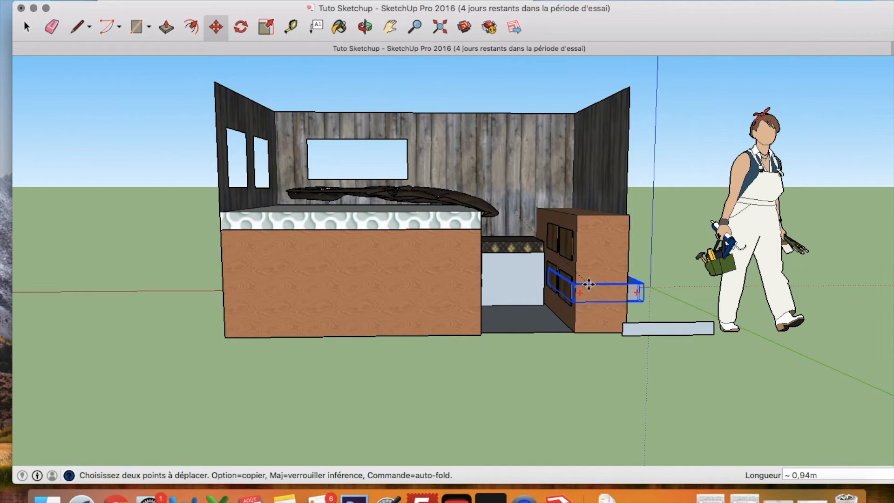
left_click(566, 215)
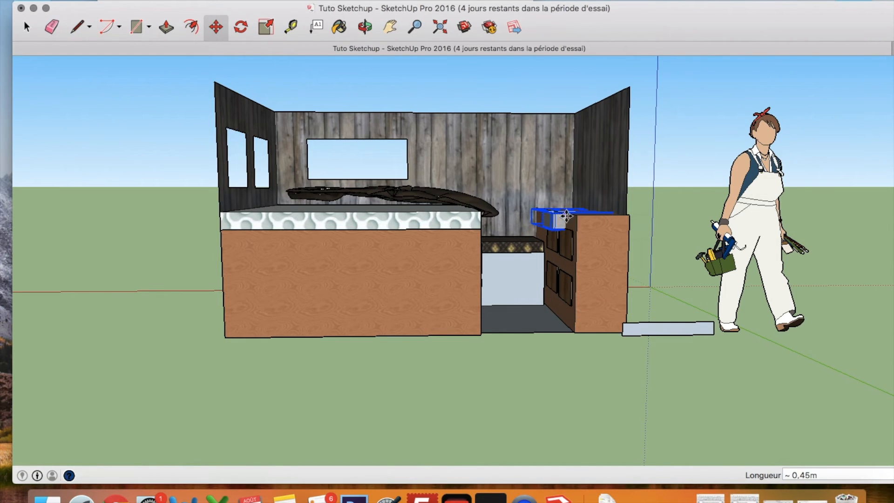
- Move the sink about 1.15 m out past the open end of the long cabinet
left_click(365, 27)
left_click_drag(493, 187, 445, 130)
left_click(216, 27)
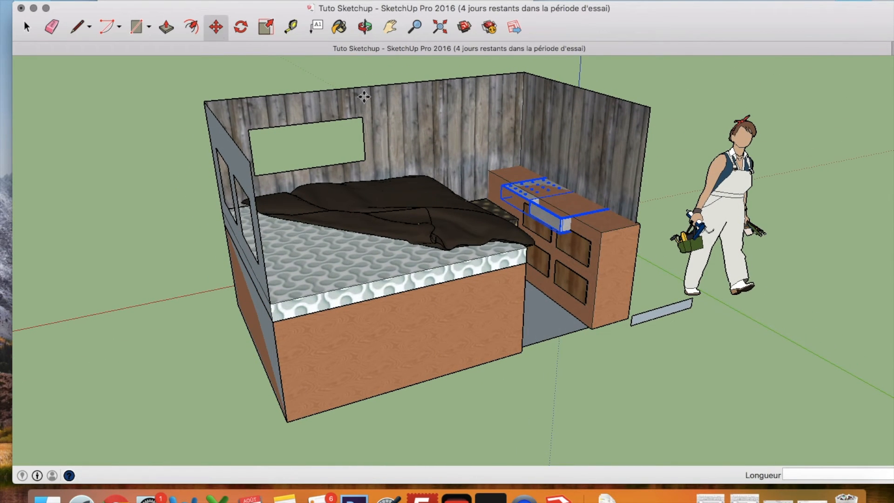
left_click(536, 193)
left_click(600, 247)
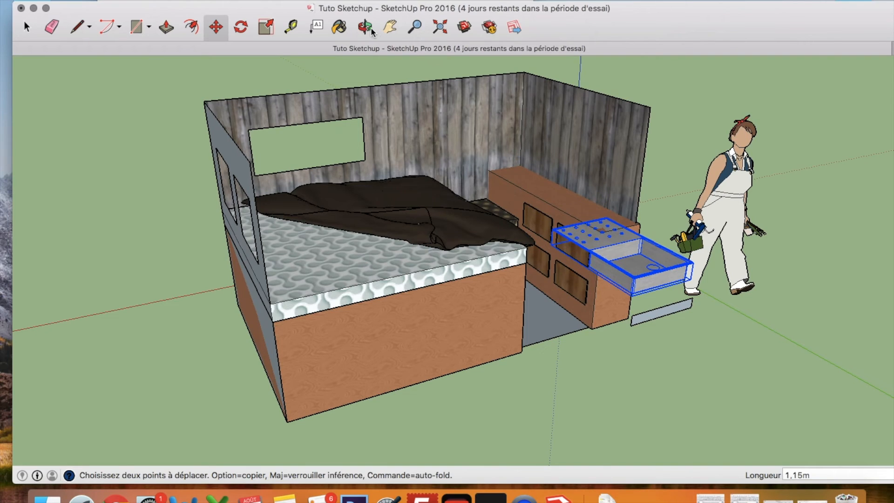
- Raise the sink about 0.11 m so that it sits above the long cabinet's top level
key("o")
left_click_drag(465, 223, 319, 135)
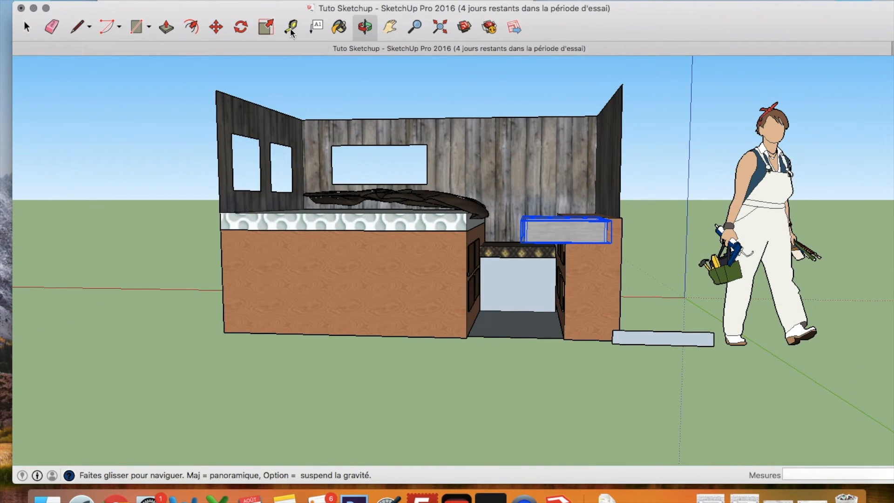
left_click(215, 27)
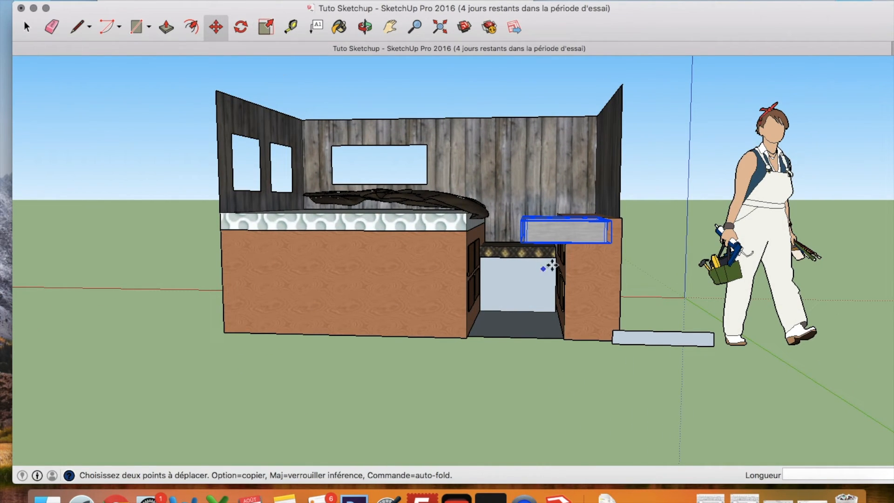
left_click(580, 216)
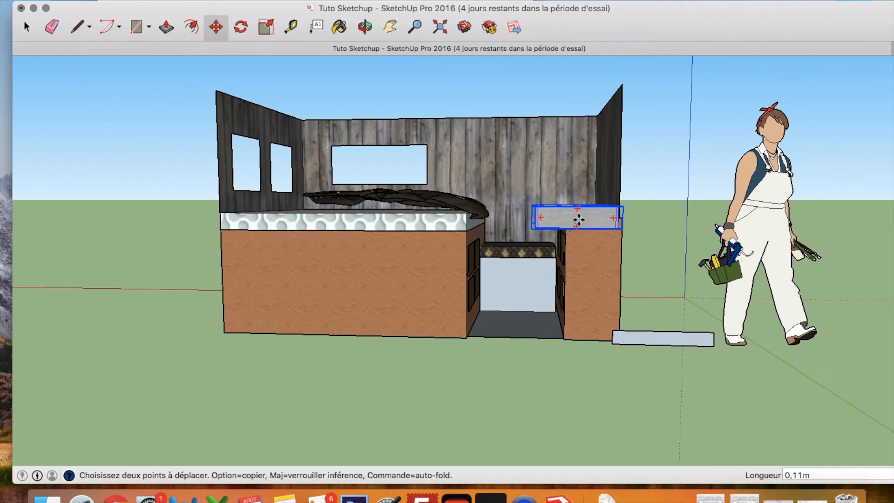
- Scale the sink down uniformly by a factor of 0.64
left_click(366, 26)
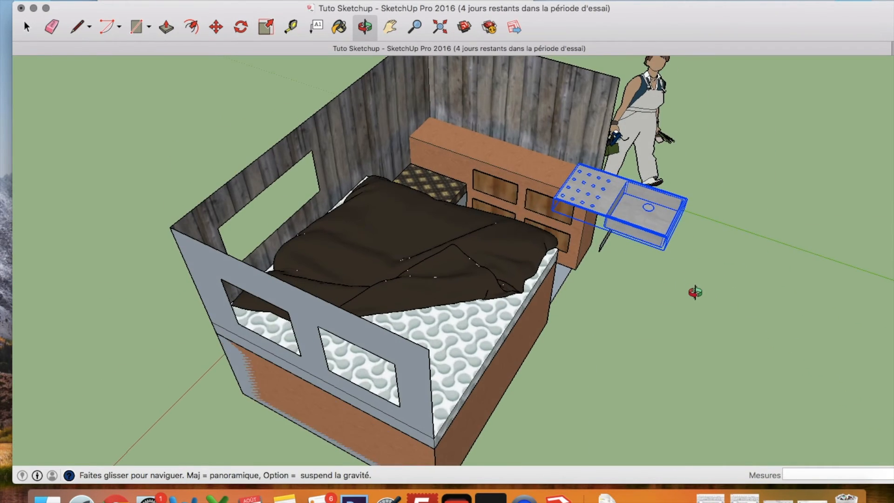
left_click_drag(694, 293, 642, 298)
left_click(266, 27)
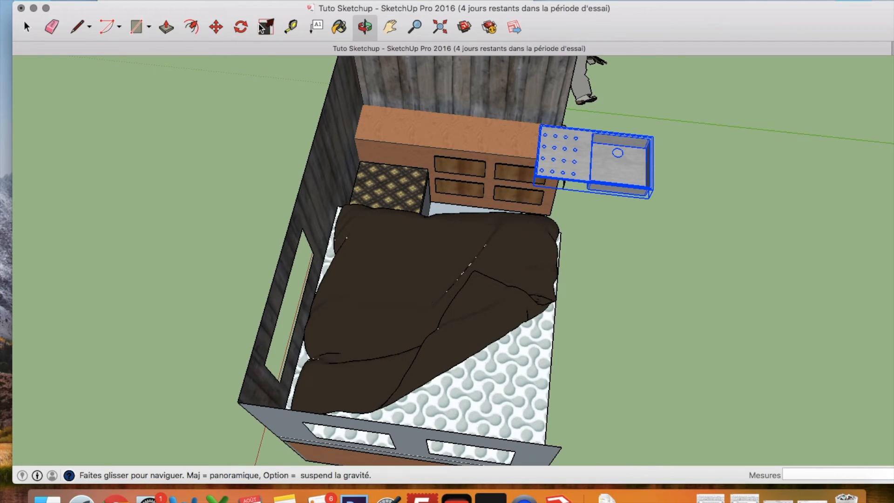
left_click_drag(534, 176, 577, 171)
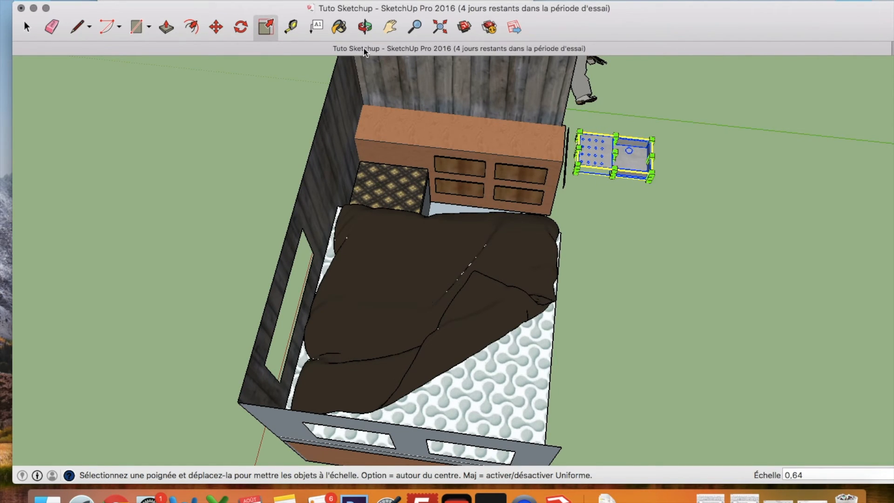
- Move the reduced sink onto the open end of the long cabinet's top
left_click(215, 27)
left_click(611, 145)
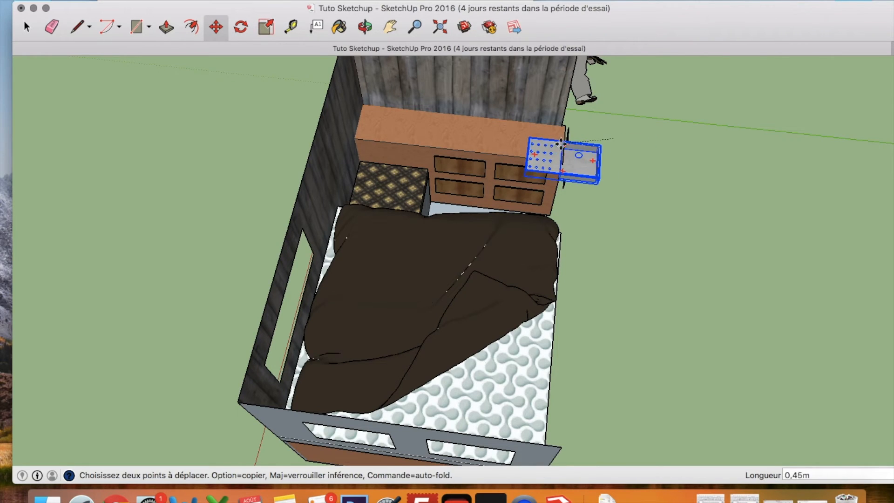
left_click(518, 131)
- Raise the sink about 0.13 m so that its basin clears the cabinet's top surface
left_click(365, 31)
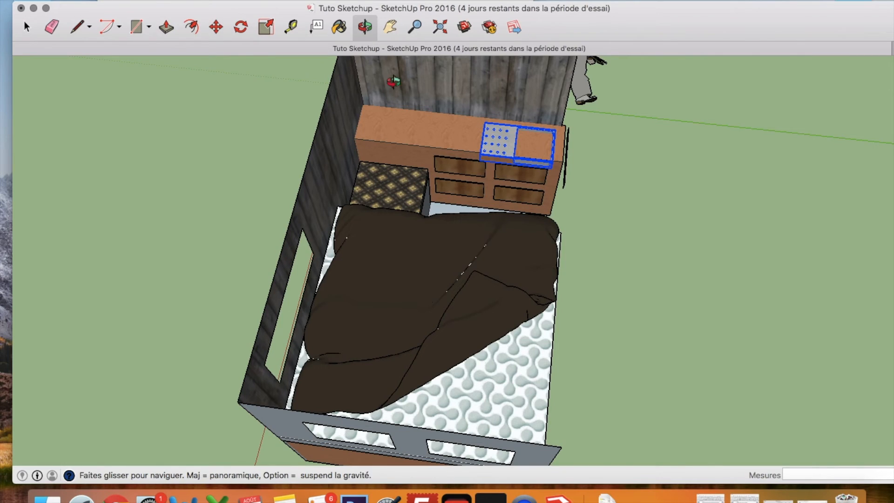
left_click_drag(399, 182, 279, 126)
left_click_drag(389, 119, 323, 58)
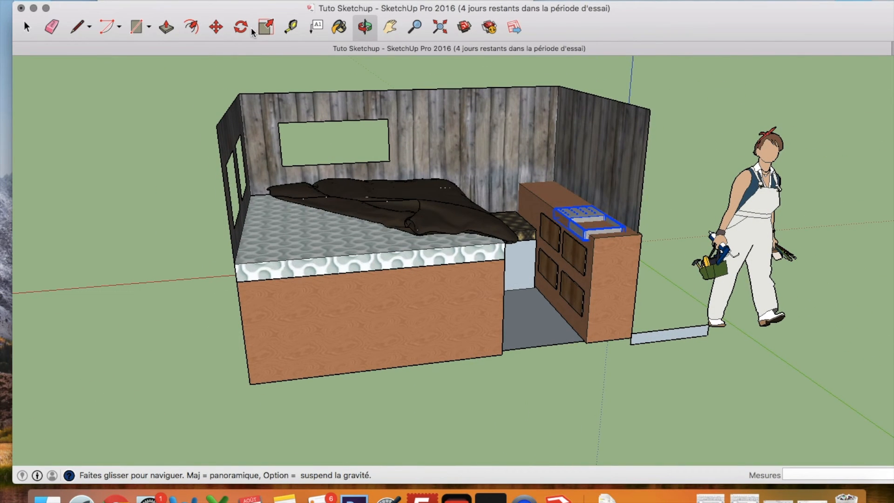
left_click(215, 27)
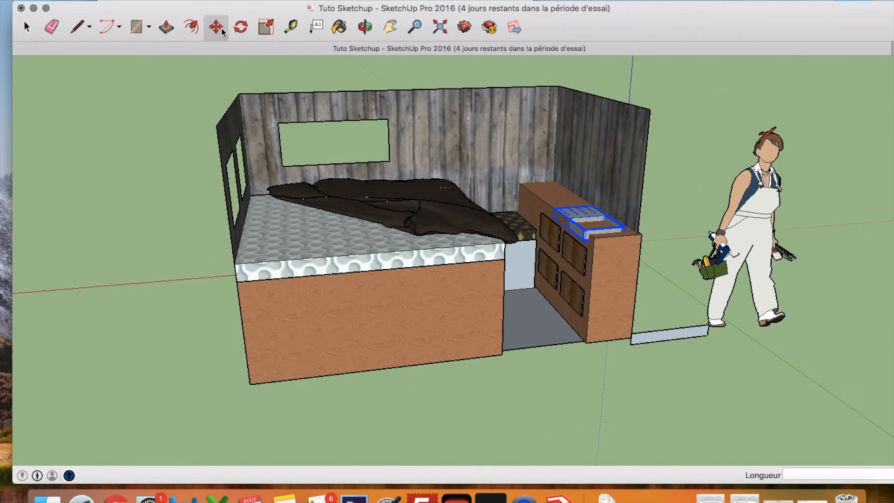
left_click(578, 231)
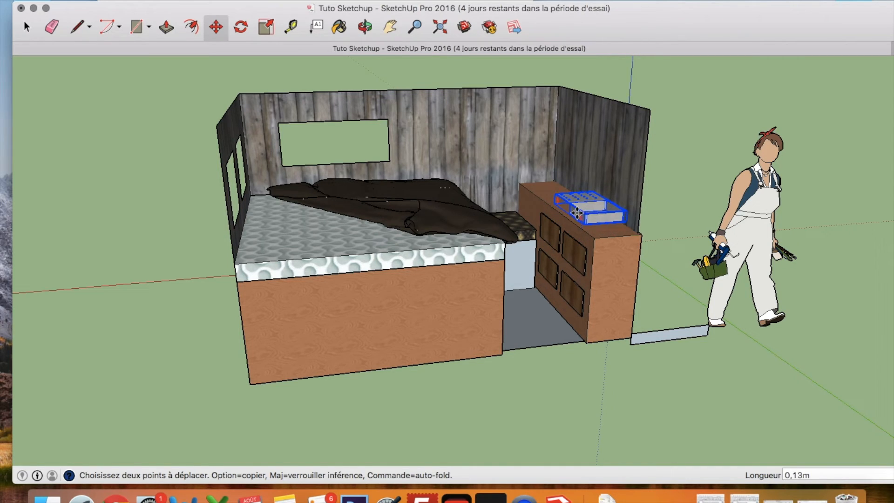
- Shift the sink slightly on the cabinet's top and scale it down uniformly by a factor of 0.66
left_click(366, 26)
left_click_drag(707, 242, 572, 285)
left_click(215, 27)
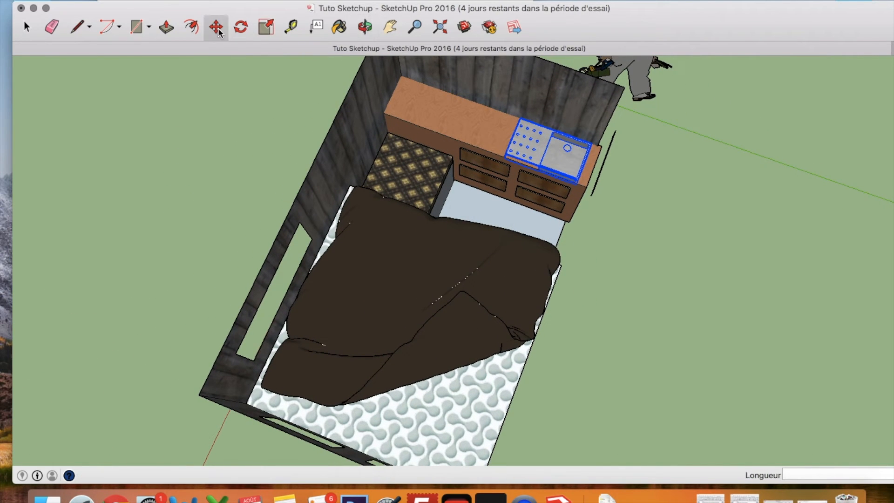
left_click(532, 145)
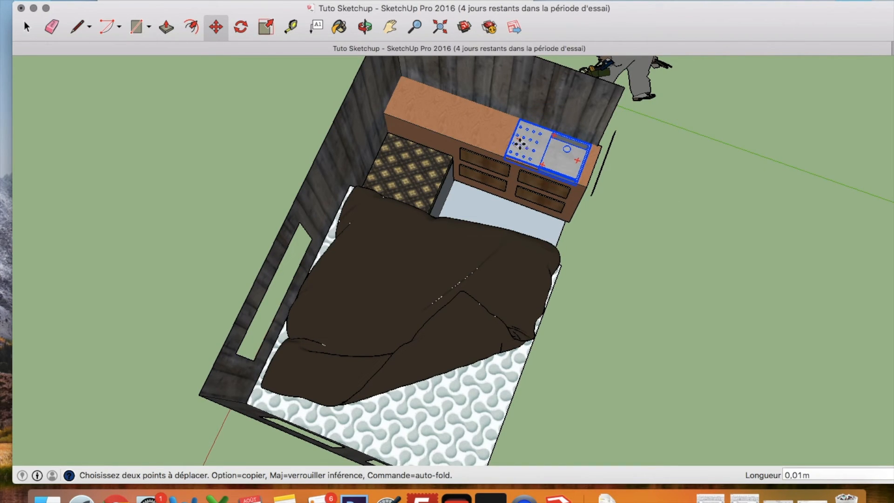
left_click(522, 141)
key("s")
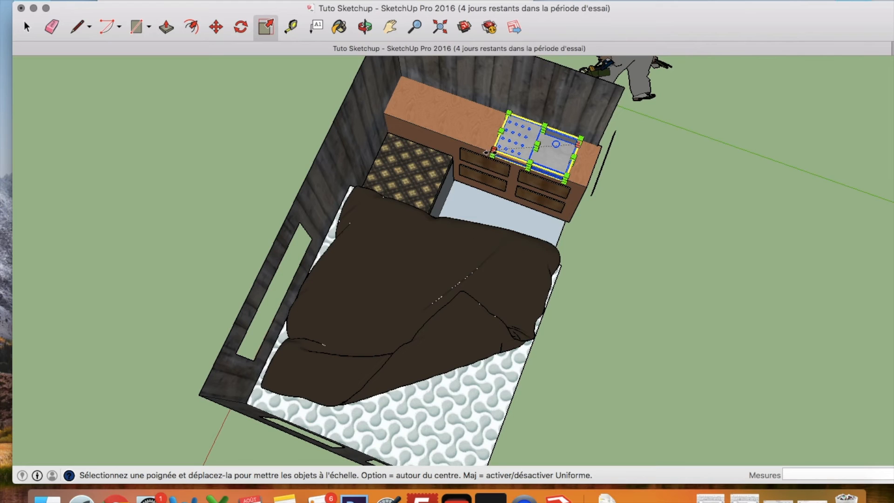
left_click_drag(492, 152, 523, 150)
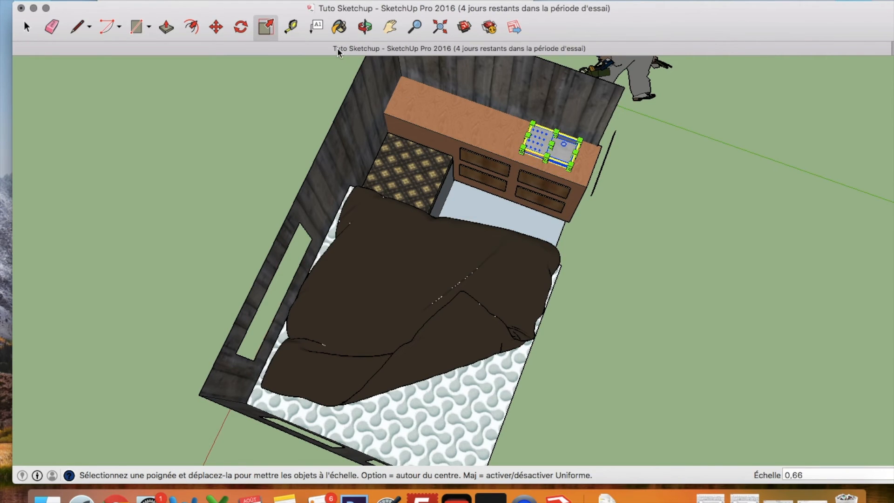
- Move the sink about 0.24 m along the cabinet's top, away from the open end
left_click(216, 26)
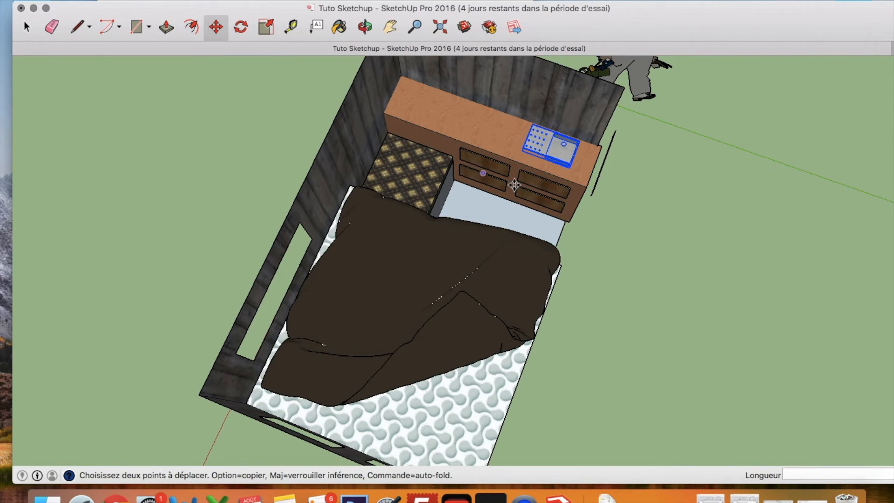
left_click(540, 146)
left_click(509, 147)
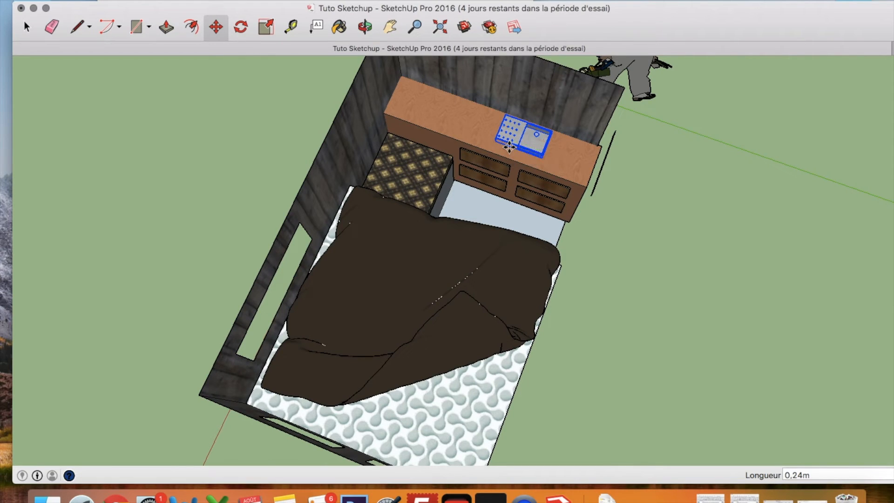
- Lower the sink onto the long cabinet's top surface and clear the selection
left_click(364, 27)
left_click_drag(412, 182, 463, 135)
left_click_drag(454, 221, 436, 200)
left_click(217, 28)
left_click(586, 200)
left_click(587, 206)
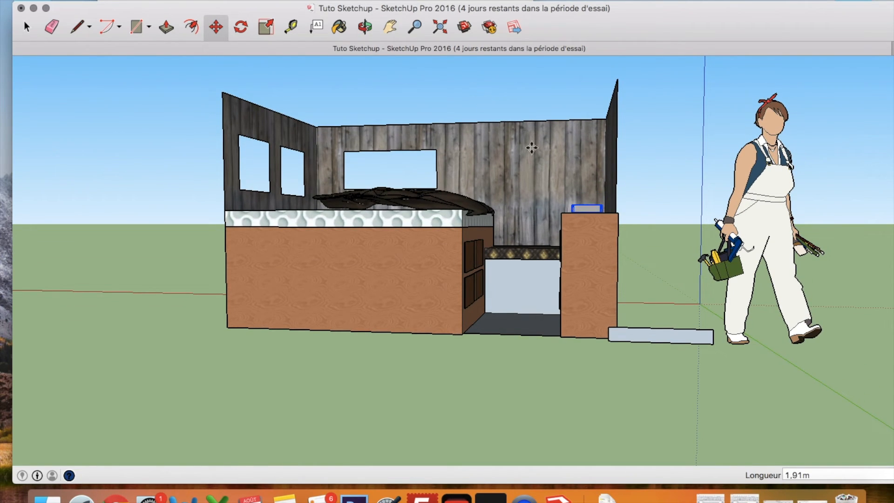
left_click(365, 27)
left_click_drag(505, 275, 545, 304)
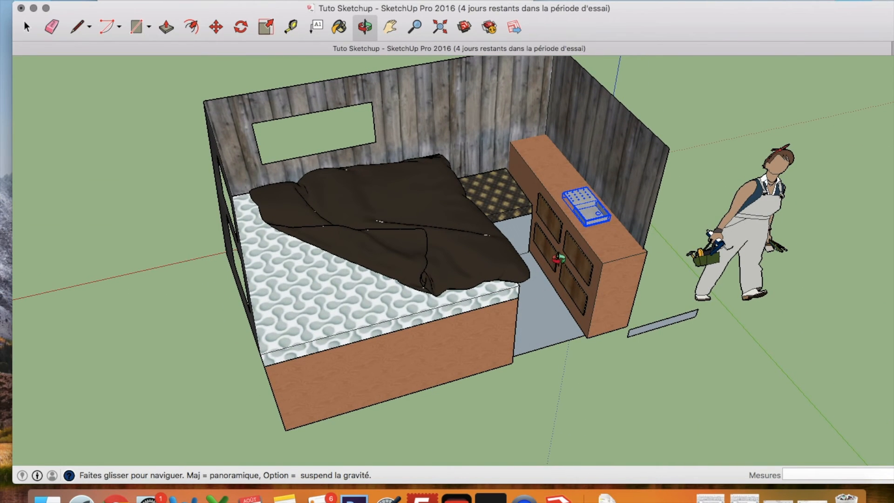
left_click(27, 26)
left_click(93, 227)
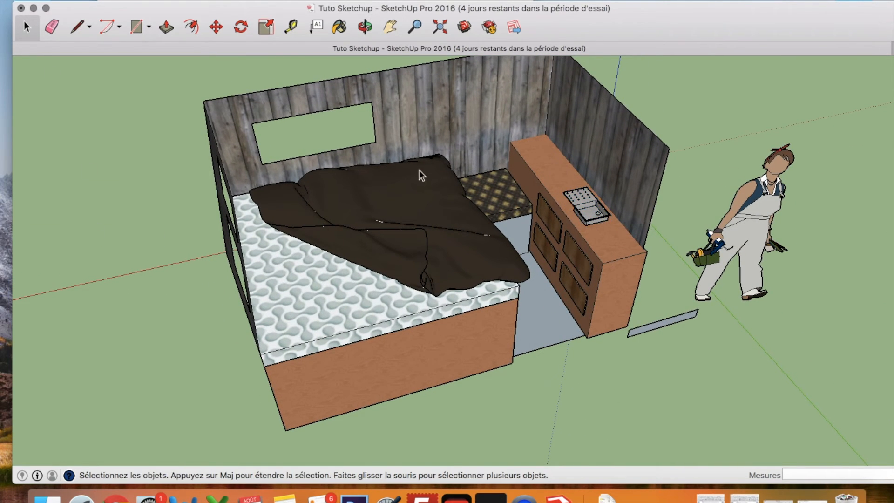
left_click(365, 27)
left_click_drag(417, 173, 620, 250)
left_click(215, 27)
left_click(549, 205)
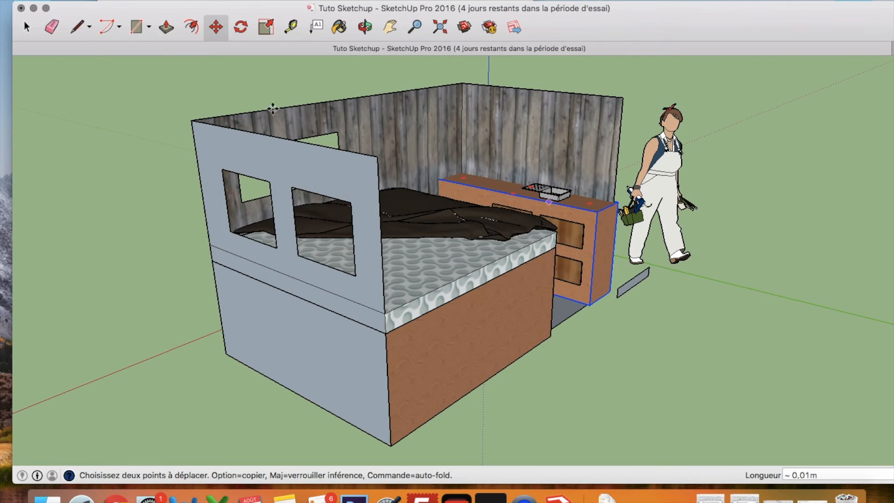
left_click(26, 32)
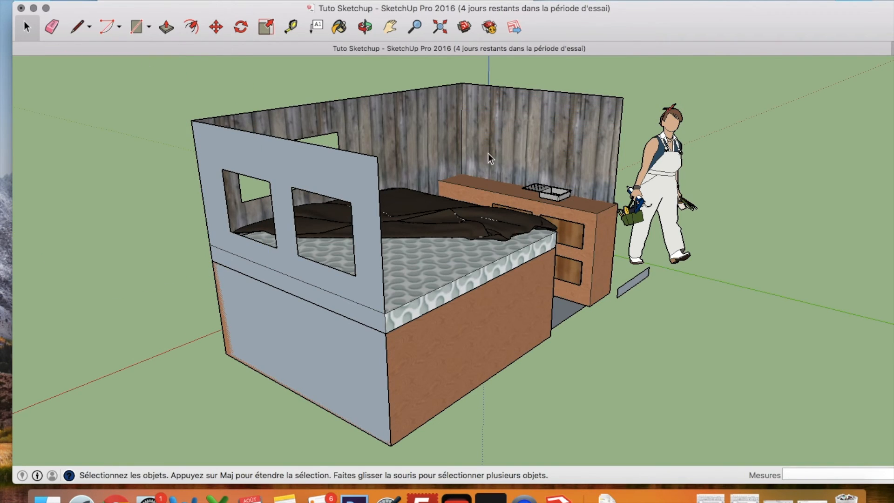
- Select the sink and move it about 0.07 m toward the front edge of the cabinet's top
left_click(551, 195)
key("m")
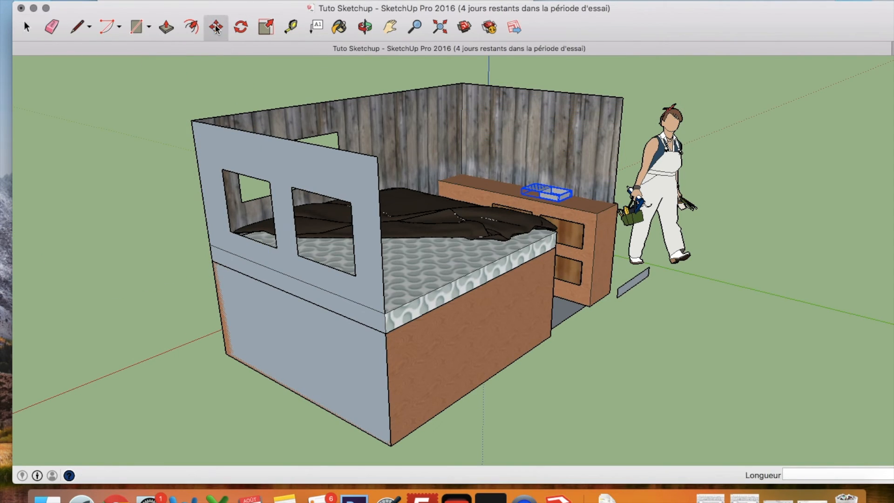
left_click(552, 194)
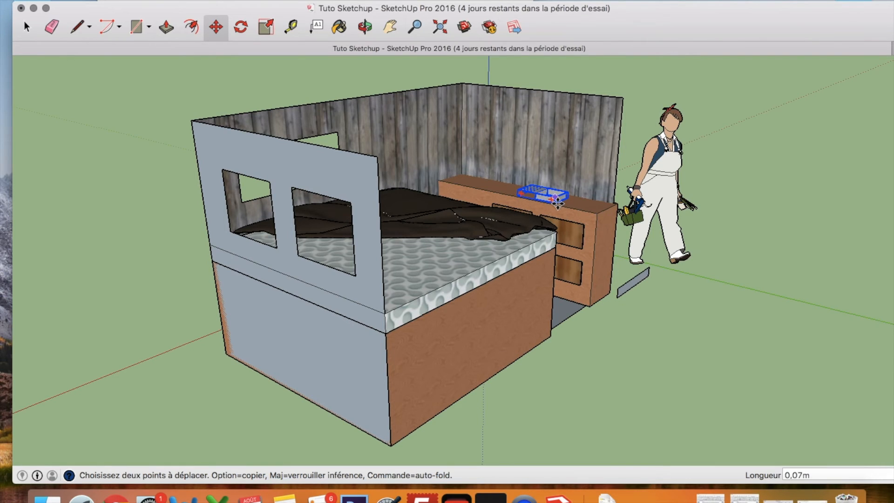
left_click(557, 204)
- Move the sink about 0.06 m toward the wall to centre it across the cabinet's top
left_click(366, 26)
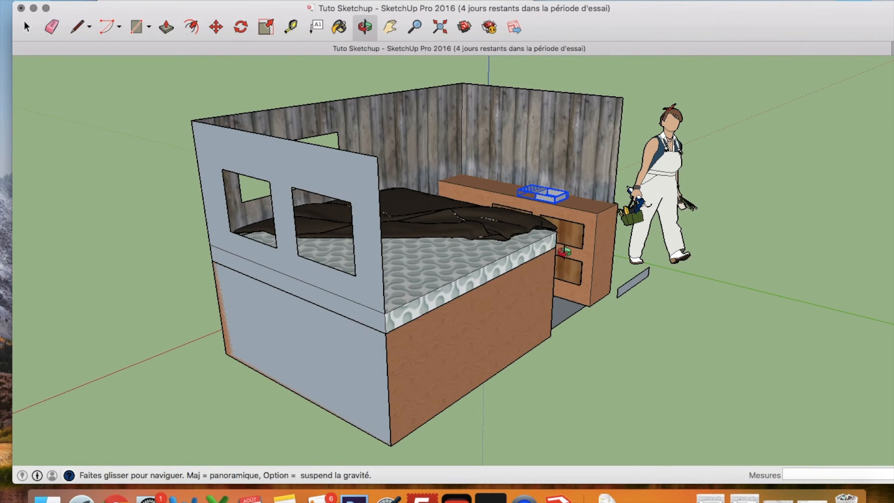
left_click_drag(535, 233, 370, 75)
left_click(219, 30)
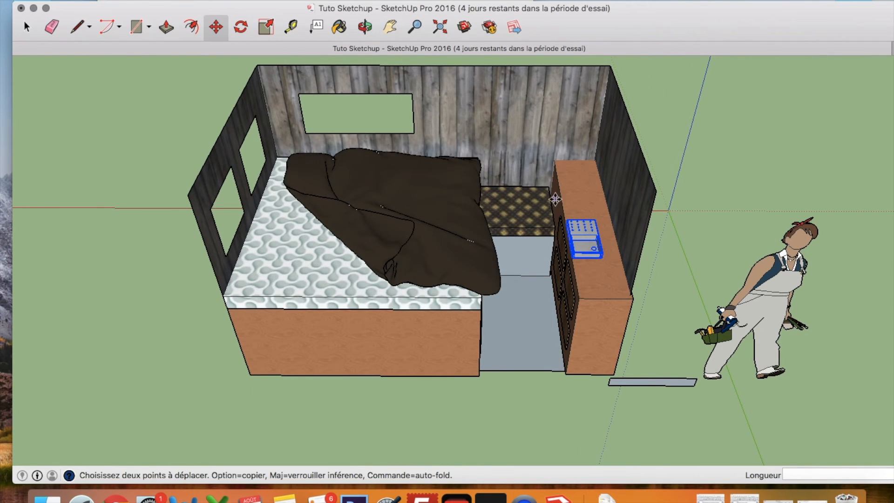
left_click(585, 241)
left_click(590, 240)
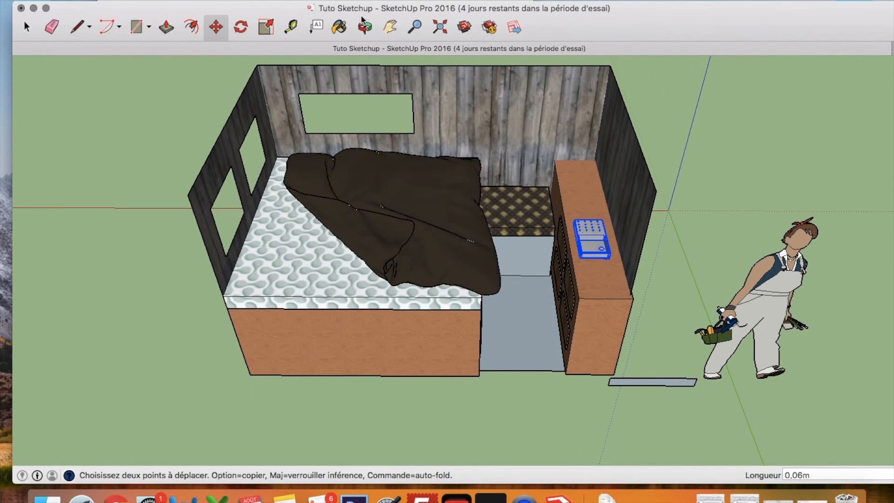
key("o")
left_click_drag(498, 246, 527, 247)
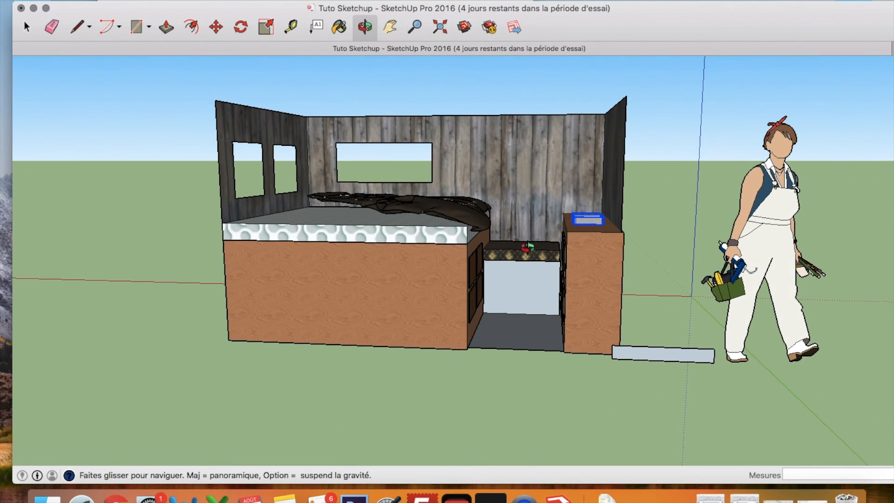
- Lower the sink about 0.07 m into the long cabinet's top and clear the selection
left_click(224, 29)
left_click(587, 219)
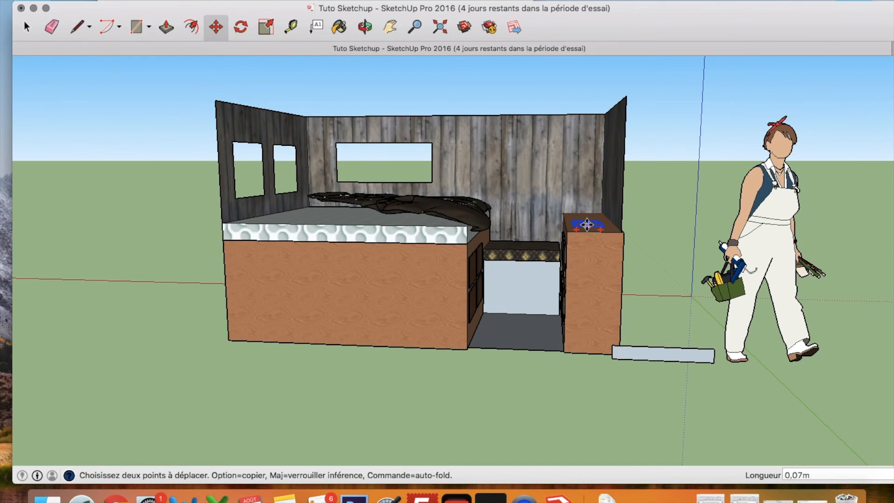
left_click(587, 225)
left_click(363, 28)
left_click_drag(623, 401, 645, 332)
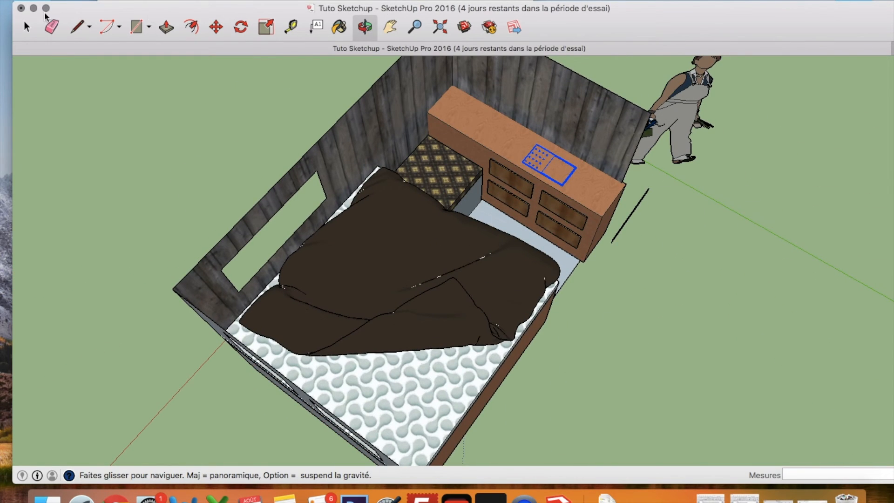
left_click(27, 27)
left_click(129, 132)
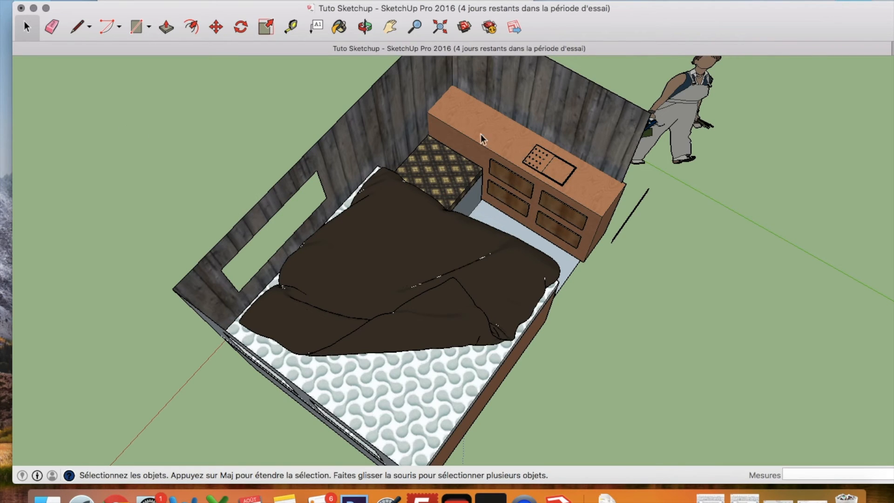
- Open 3D Warehouse, search for "Boite Ikea" and look through the models offered
left_click(365, 27)
left_click_drag(422, 166, 494, 240)
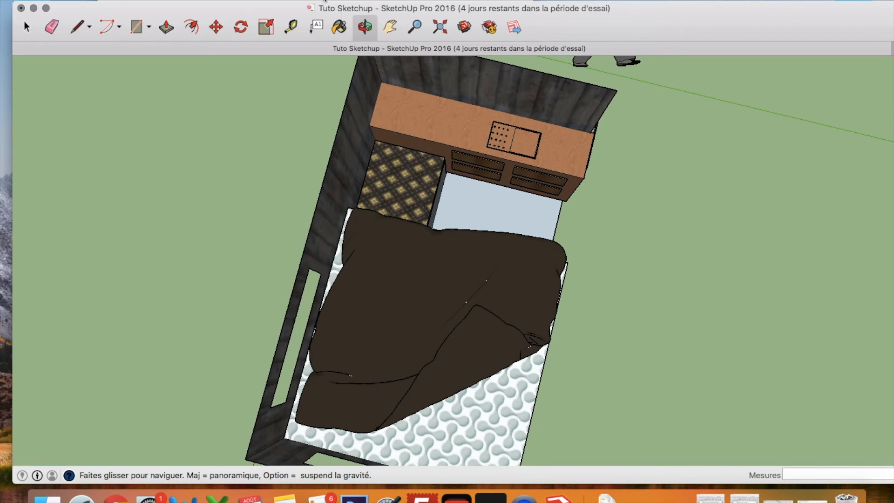
left_click(355, 0)
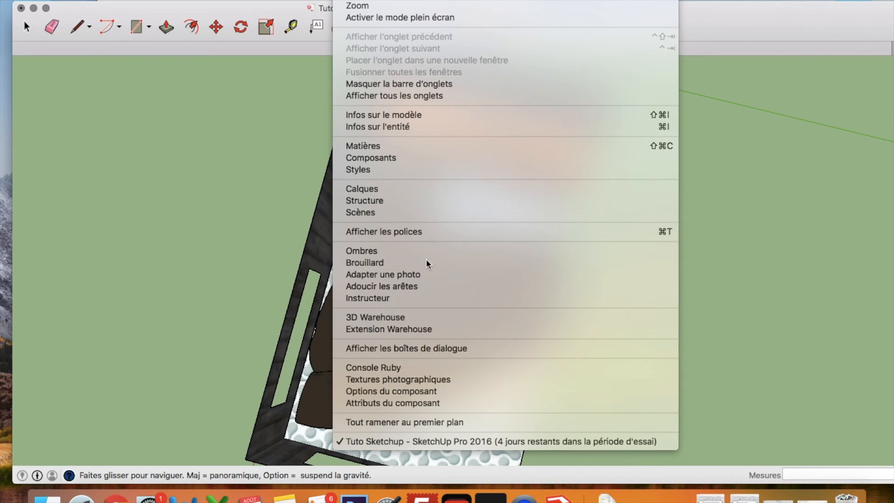
left_click(410, 317)
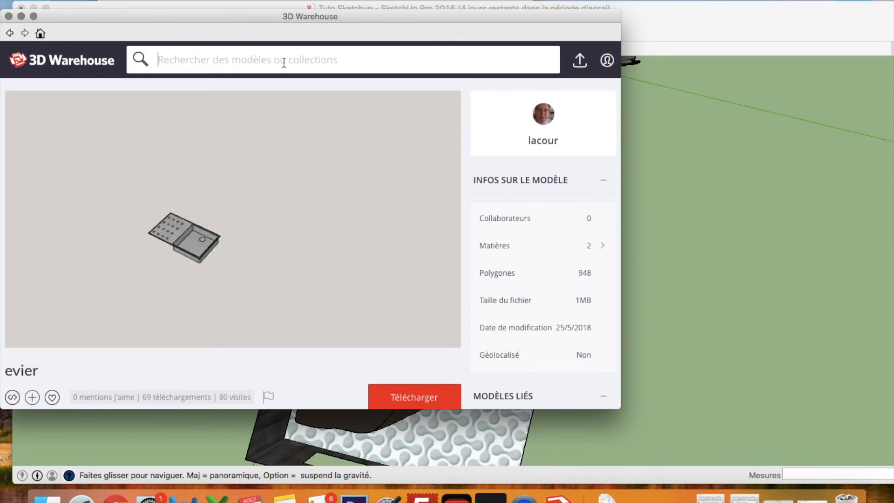
left_click(283, 62)
type("frigo")
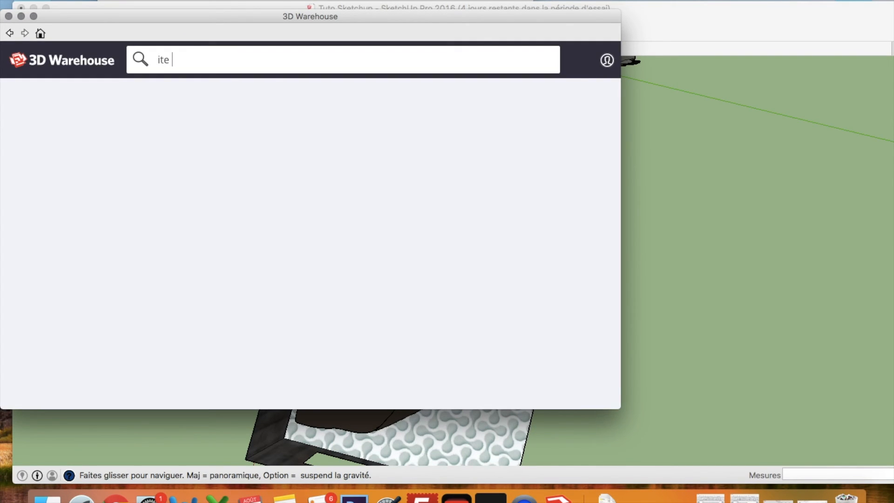
type("Boite ")
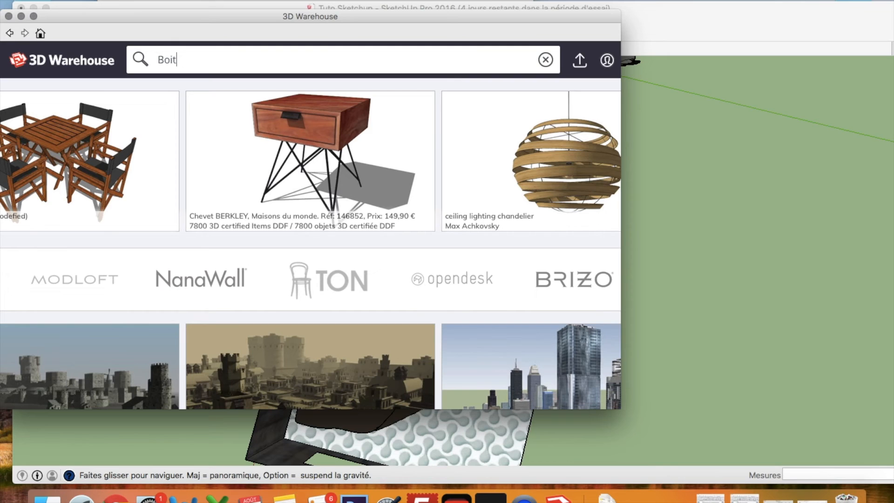
type("Ikea")
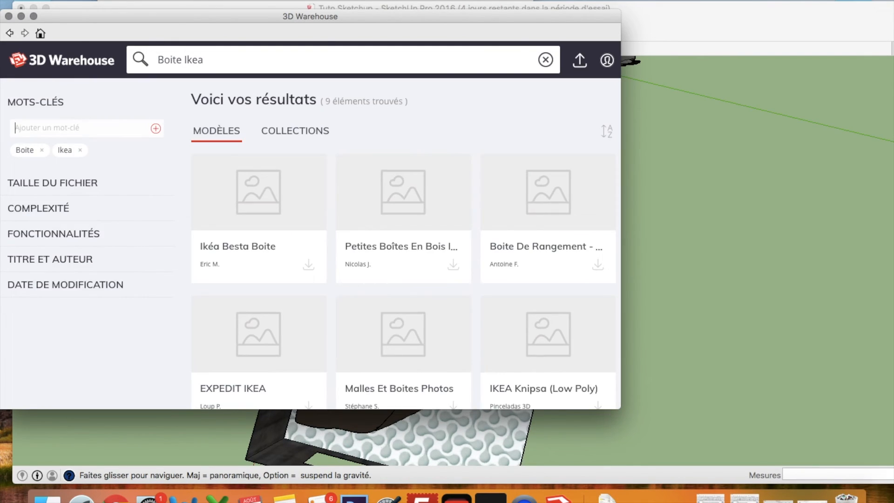
scroll(454, 301, "down", 5)
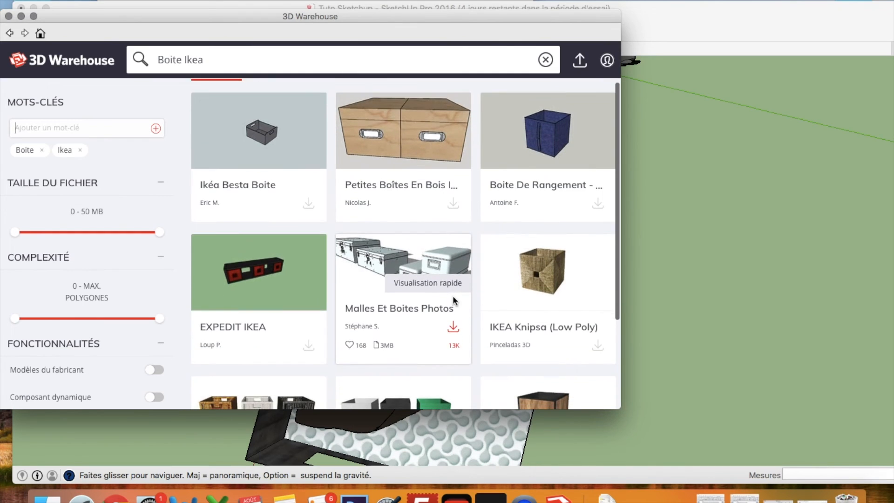
scroll(454, 300, "up", 5)
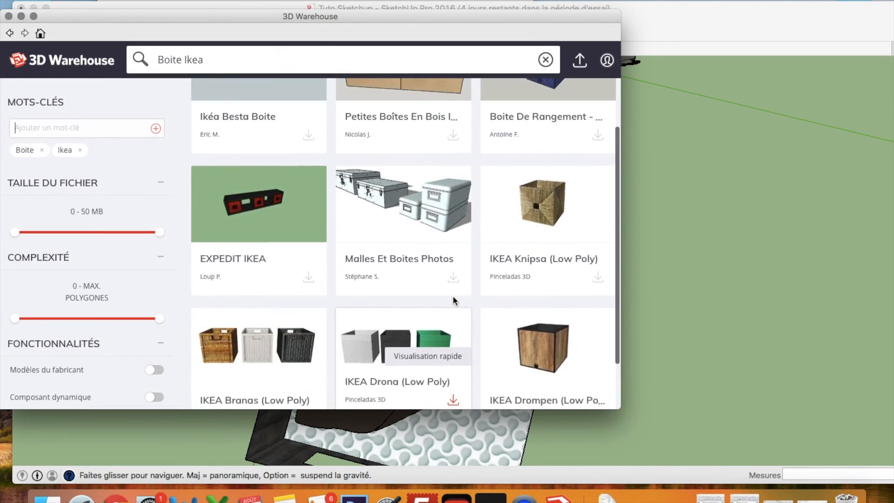
- Refine the model search to "Boite en bois Ikea" and open the small wooden boxes model
left_click(181, 53)
type("en bois")
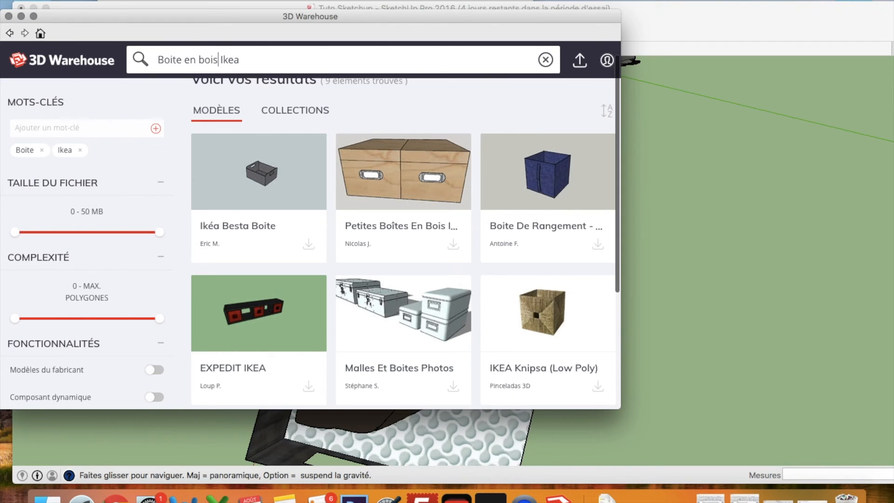
key("Return")
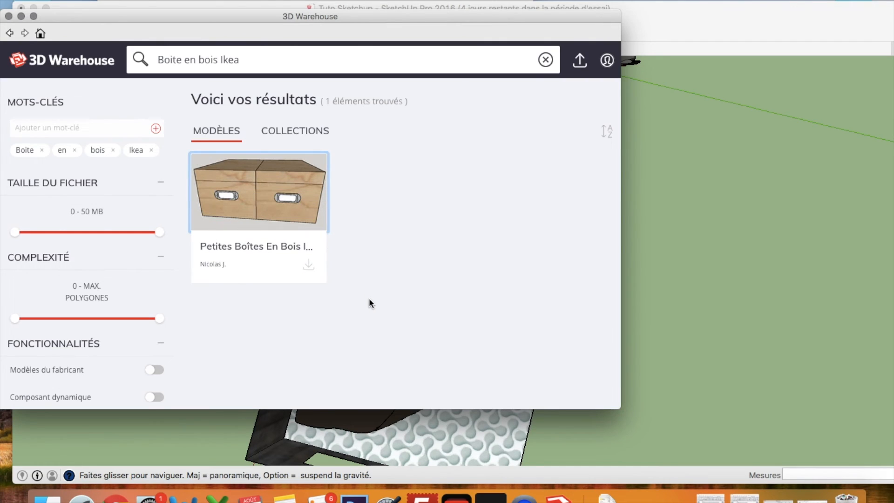
left_click(322, 243)
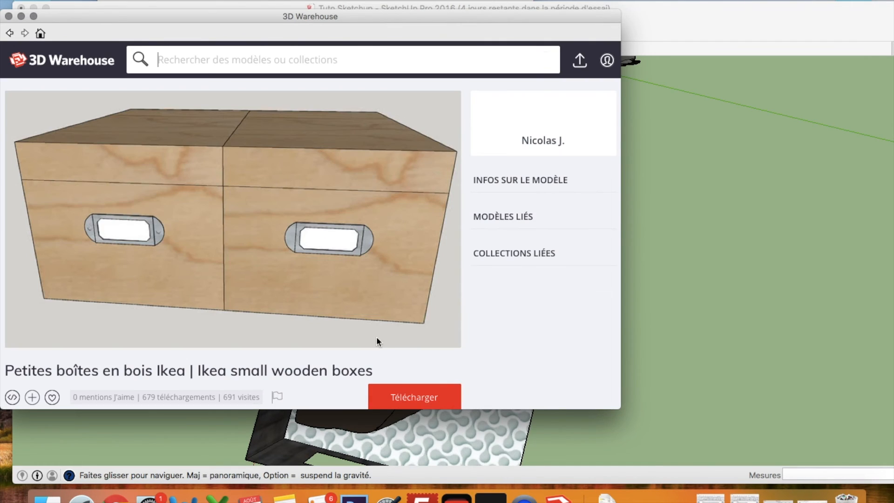
- Download the small wooden boxes into the scene and place them on the ground beside the room
left_click(410, 404)
left_click(560, 166)
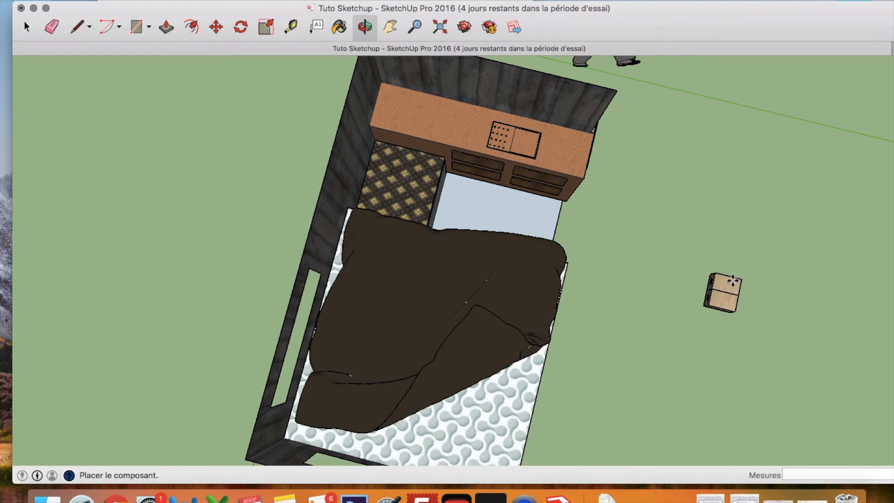
left_click(608, 183)
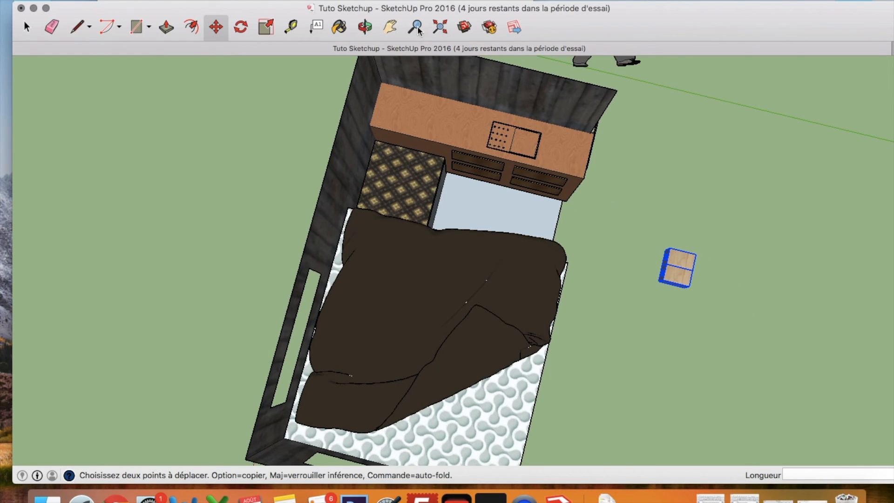
- Erase the leftover thin strip and its remaining edges from the ground next to the cabinet
left_click(369, 29)
left_click_drag(604, 321, 528, 252)
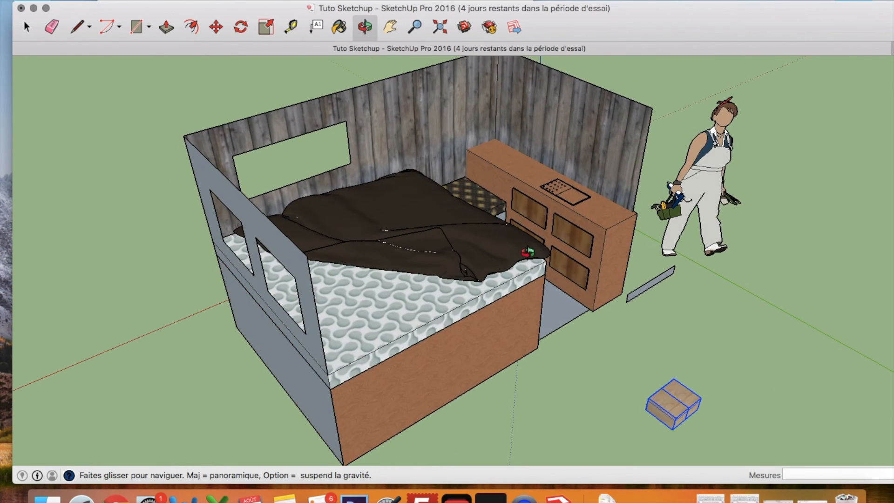
left_click_drag(579, 353, 526, 272)
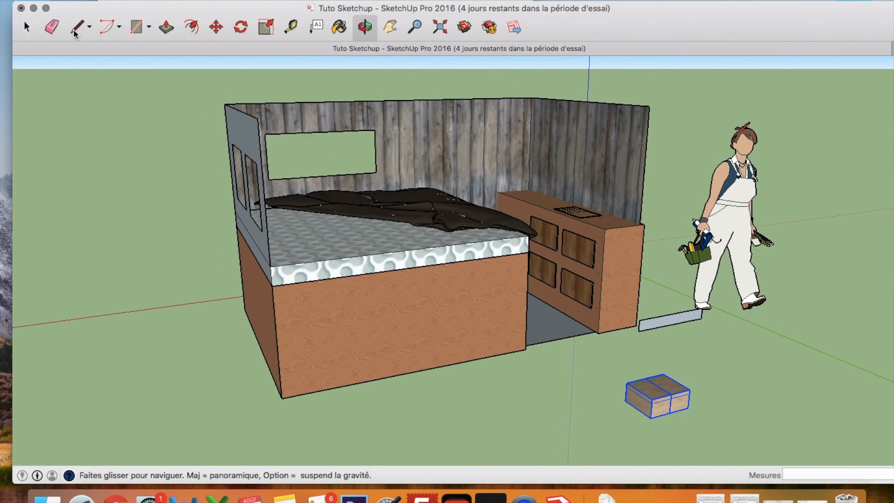
left_click(26, 26)
left_click(680, 319)
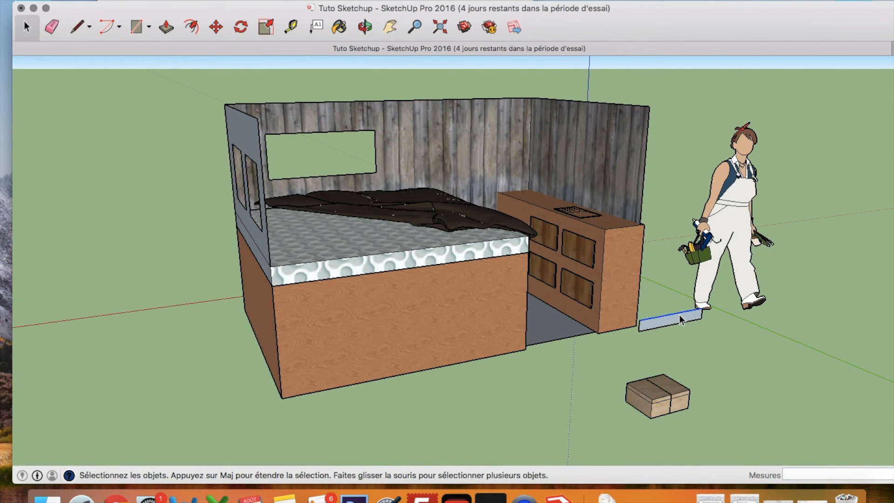
key("Delete")
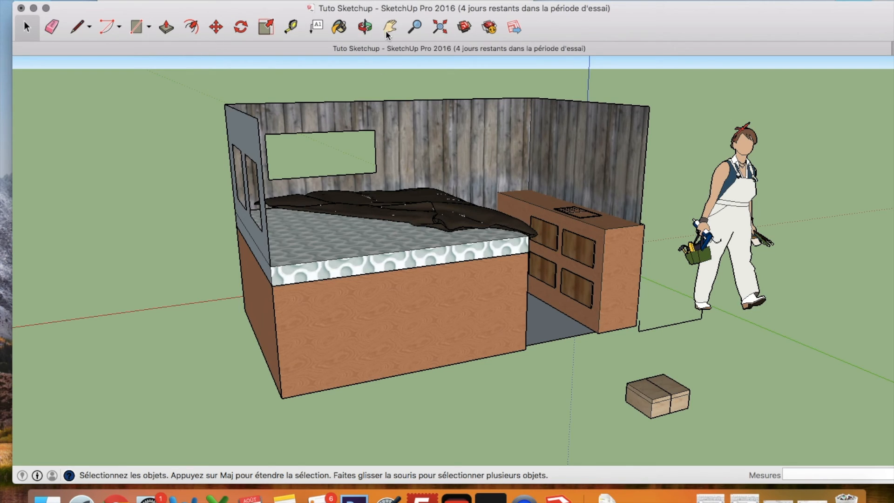
left_click(52, 27)
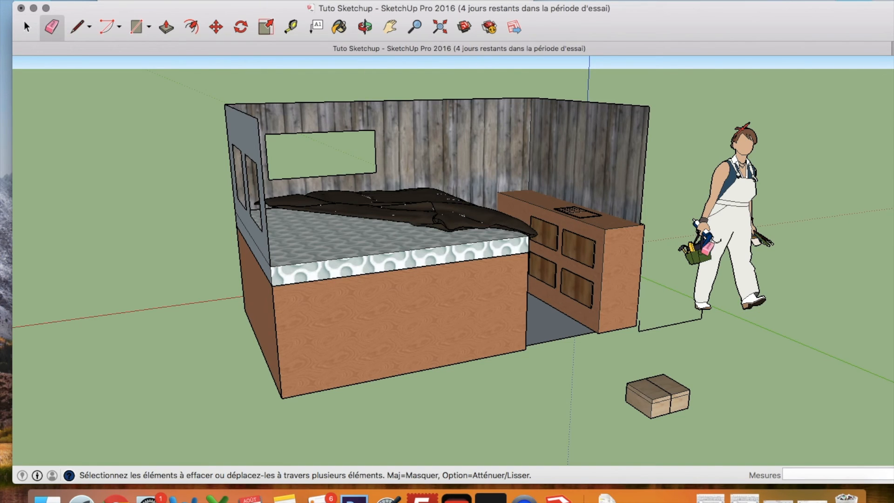
left_click(701, 316)
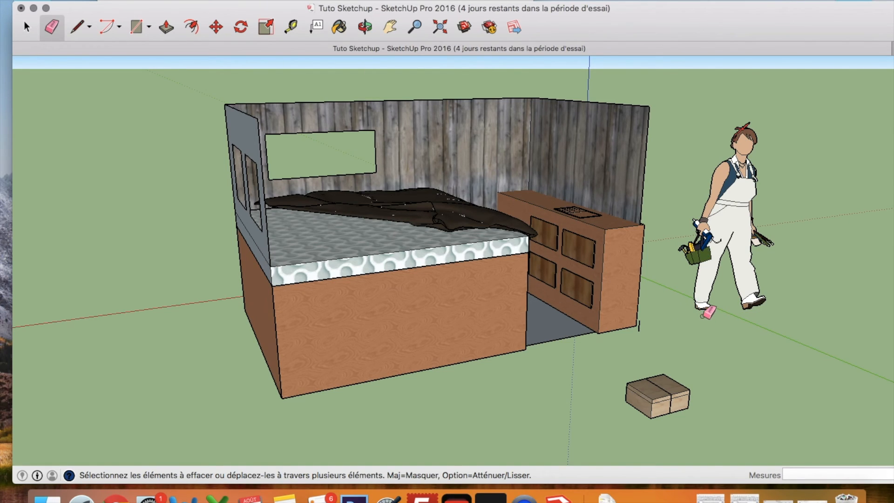
left_click(639, 328)
- Move the wooden boxes from the ground onto the far end of the long cabinet's top
left_click(216, 27)
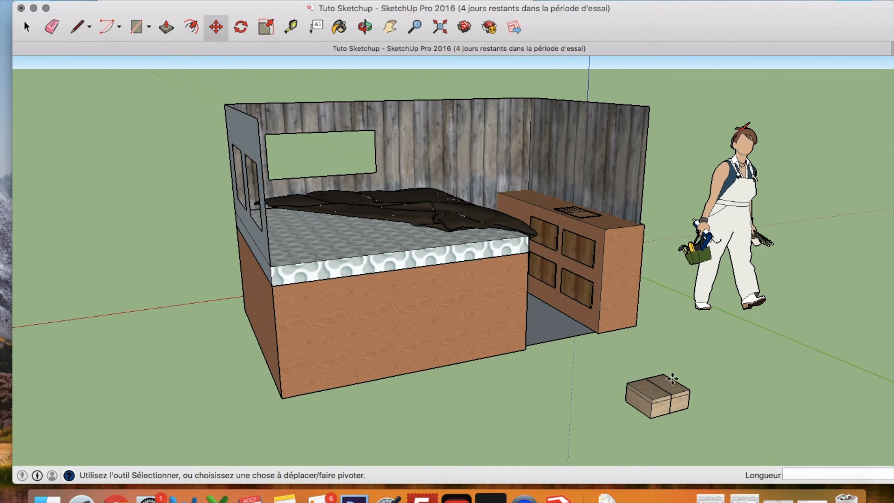
left_click(657, 387)
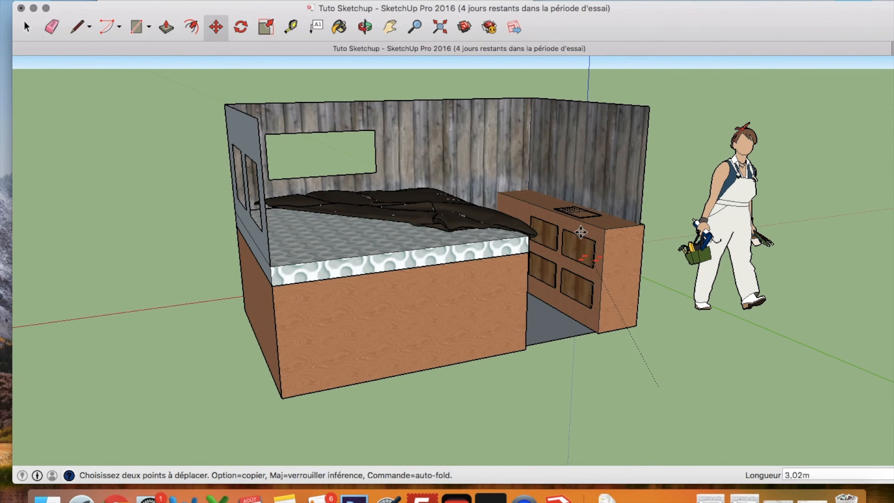
left_click(527, 198)
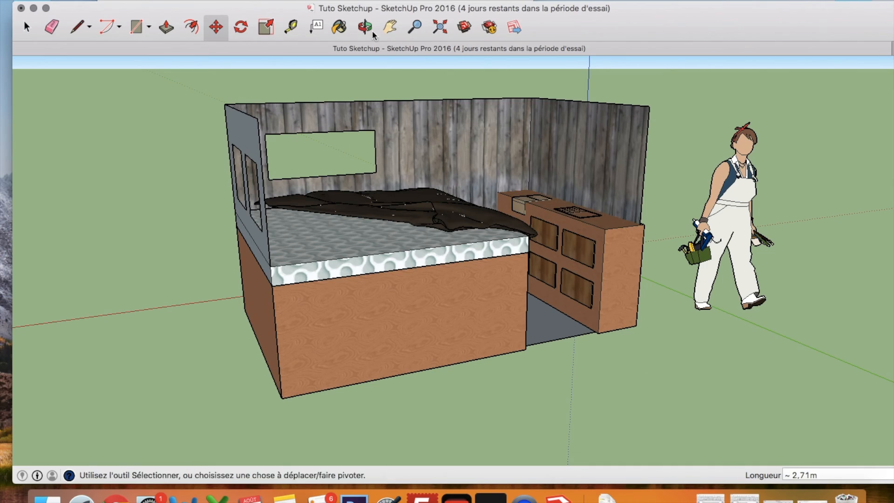
left_click(365, 27)
left_click_drag(298, 251, 419, 283)
left_click(216, 27)
left_click(397, 183)
- Move the wooden boxes about 0.24 m so they rest on the cabinet's top
left_click(365, 27)
left_click_drag(475, 266, 321, 256)
left_click(582, 176)
middle_click_drag(583, 176, 383, 16)
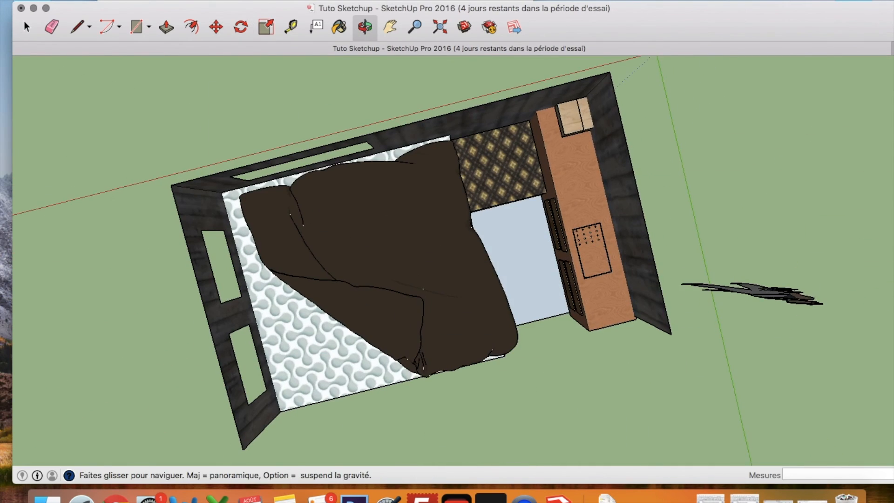
left_click(577, 119)
left_click(558, 122)
middle_click_drag(559, 122, 417, 98)
left_click(492, 103)
left_click(509, 121)
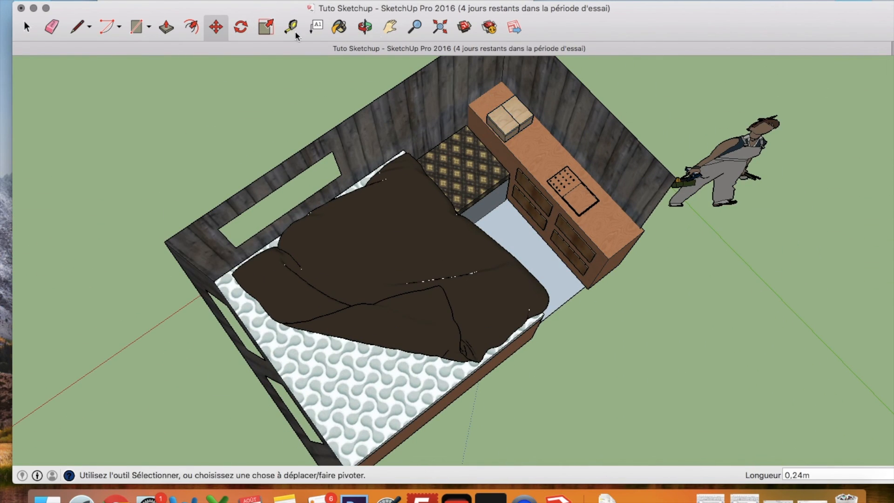
- Fine-tune the placement of the wooden boxes on the cabinet's top beside the wood-clad wall
left_click(241, 27)
left_click(504, 138)
left_click(365, 27)
left_click_drag(372, 149, 363, 261)
left_click(216, 27)
left_click(500, 141)
left_click(533, 118)
left_click(364, 27)
left_click_drag(422, 261, 415, 140)
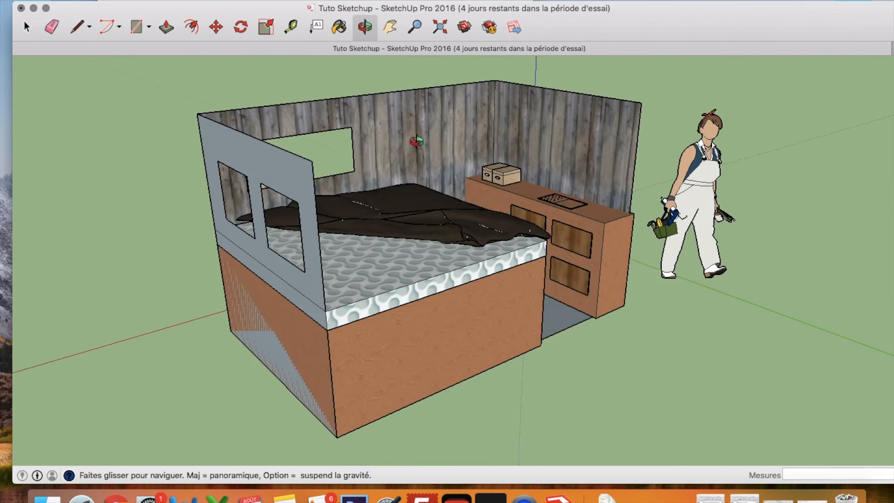
left_click_drag(558, 184, 410, 201)
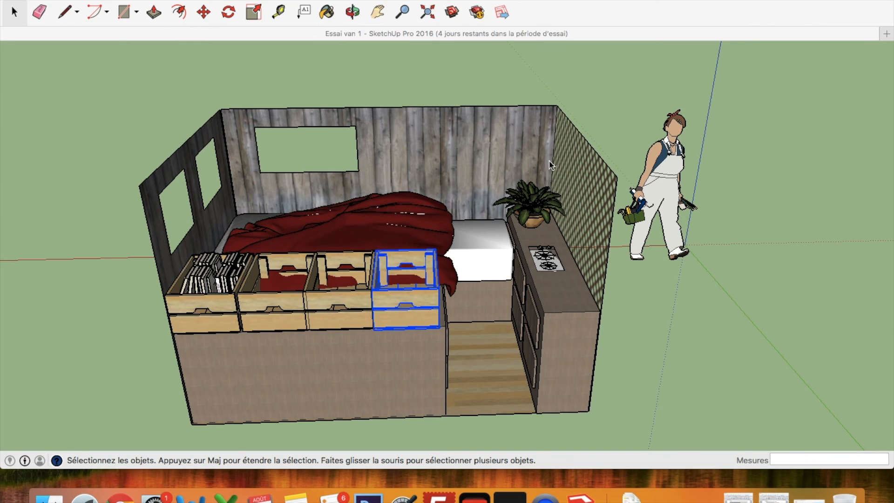
- Examine the furnished "Essai van 1" model from several angles with nothing selected, and dismiss the disk-space notification
left_click(353, 12)
left_click_drag(394, 196, 156, 265)
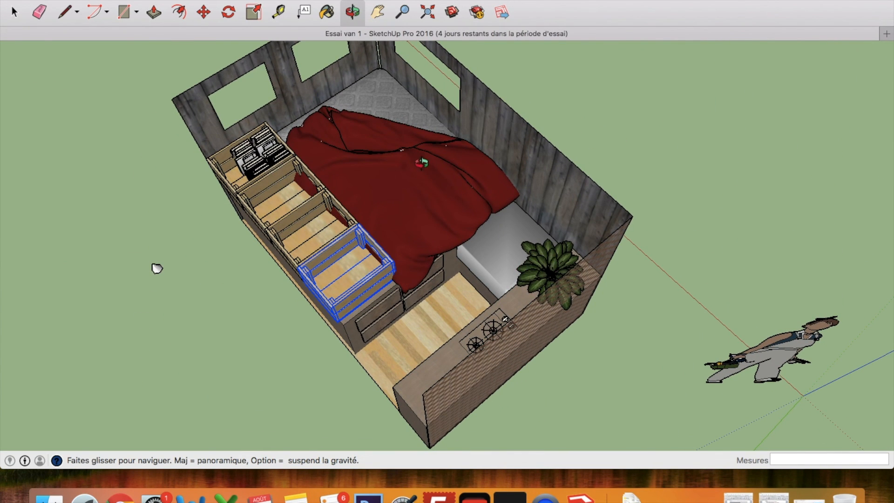
left_click_drag(157, 268, 119, 413)
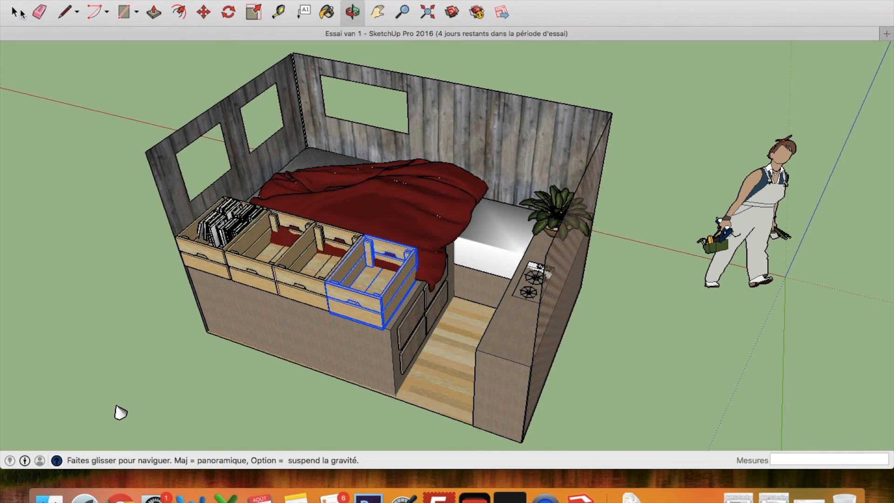
left_click(16, 12)
left_click(119, 256)
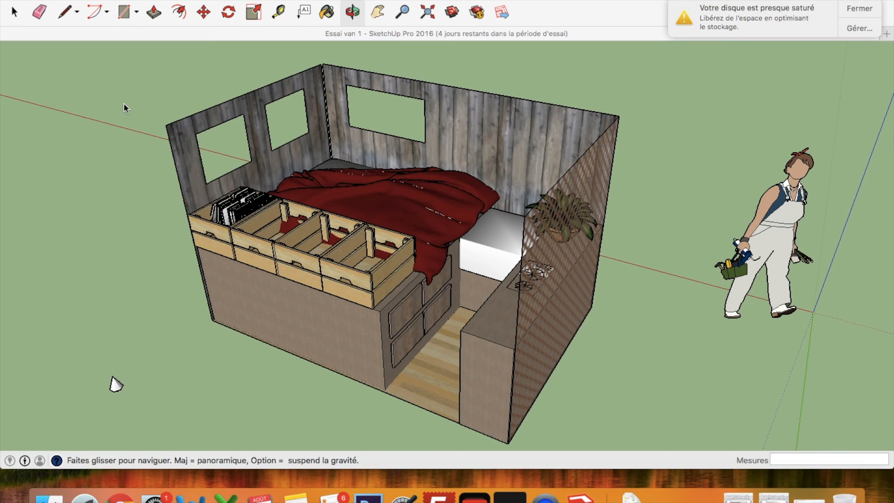
left_click(859, 9)
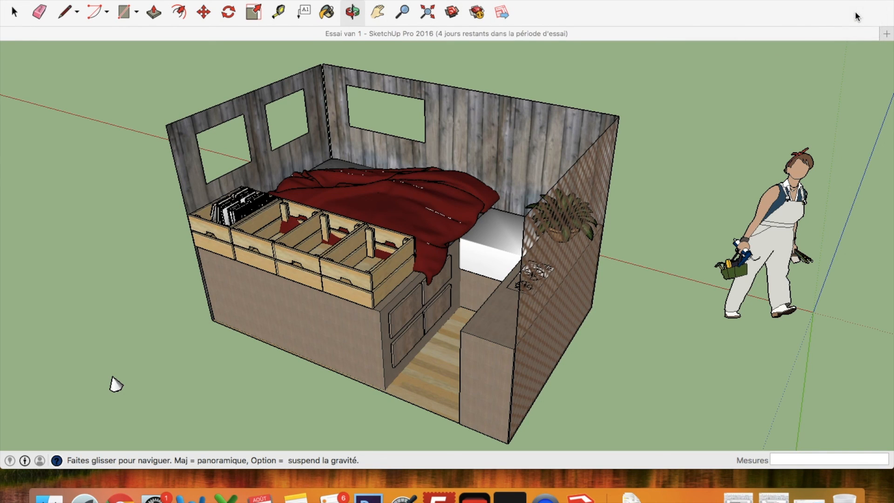